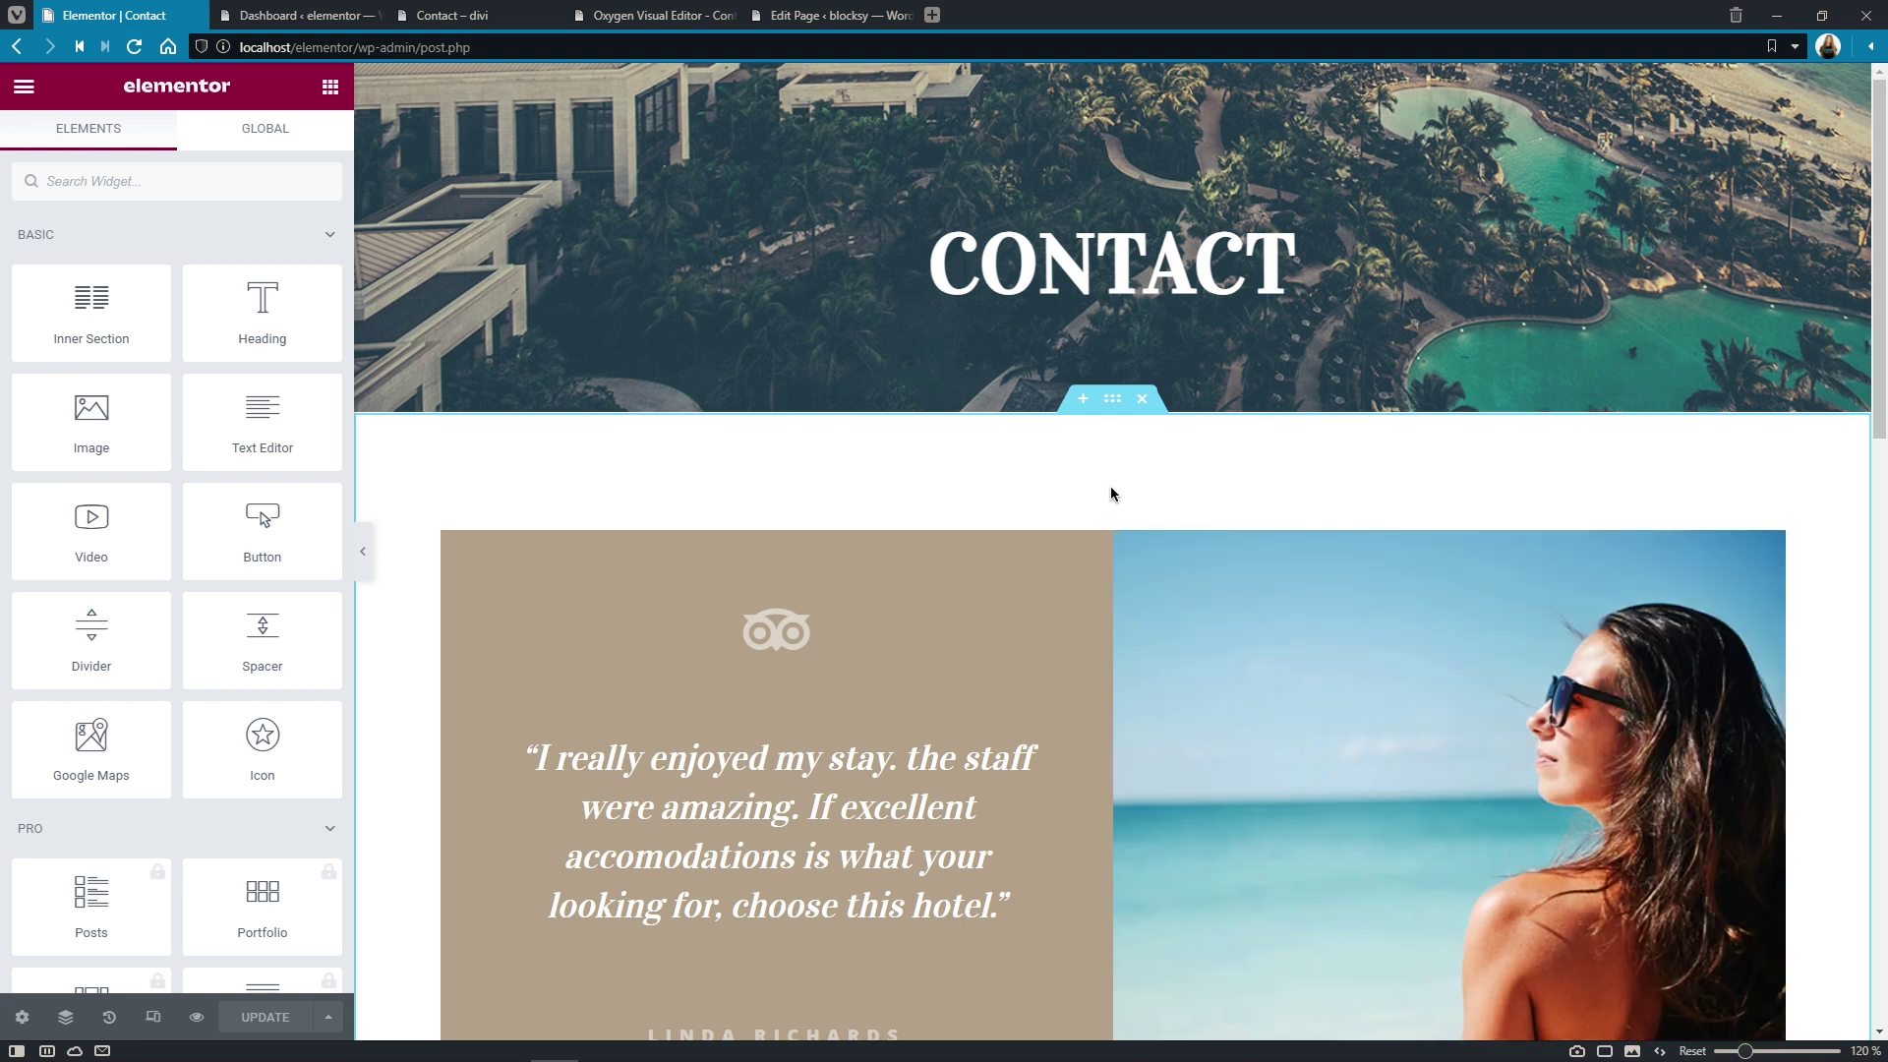
{"action": "scroll", "coordinate": [1113, 493], "scroll_direction": "down", "scroll_amount": 5}
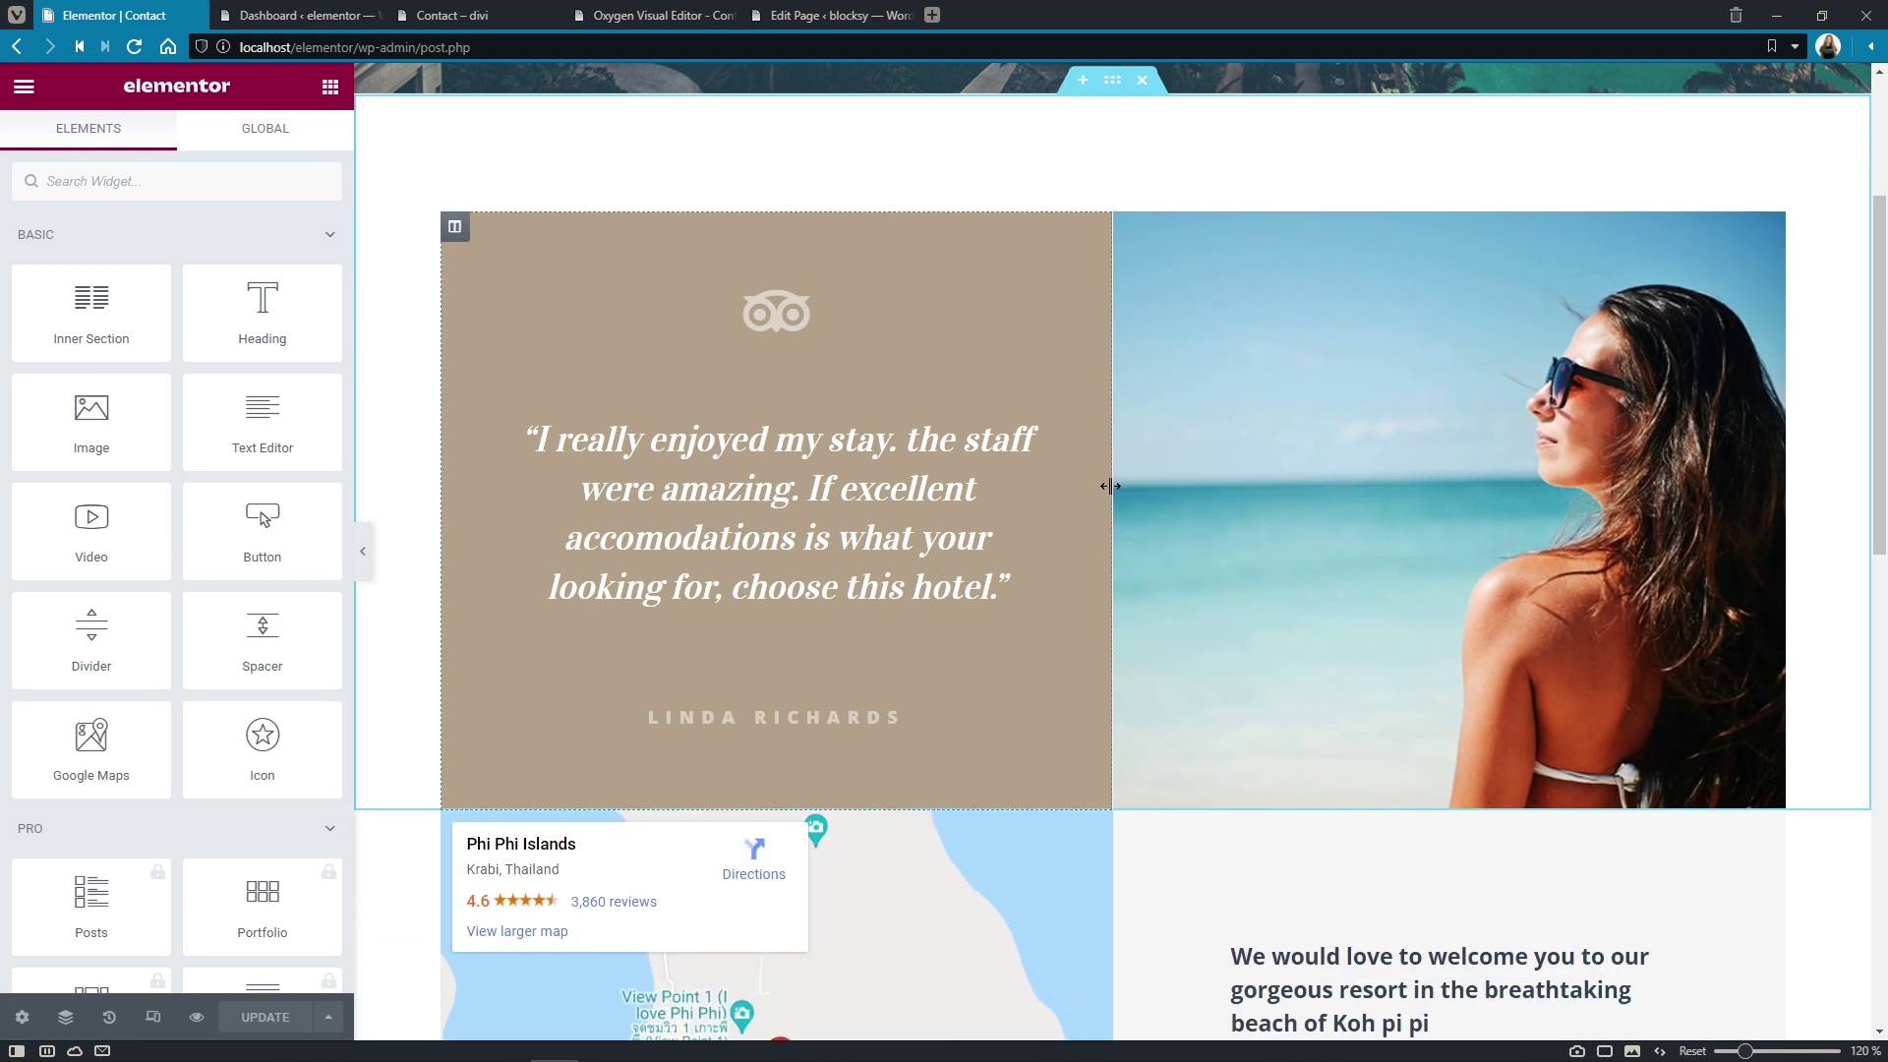
{"action": "scroll", "coordinate": [1110, 485], "scroll_direction": "down", "scroll_amount": 5}
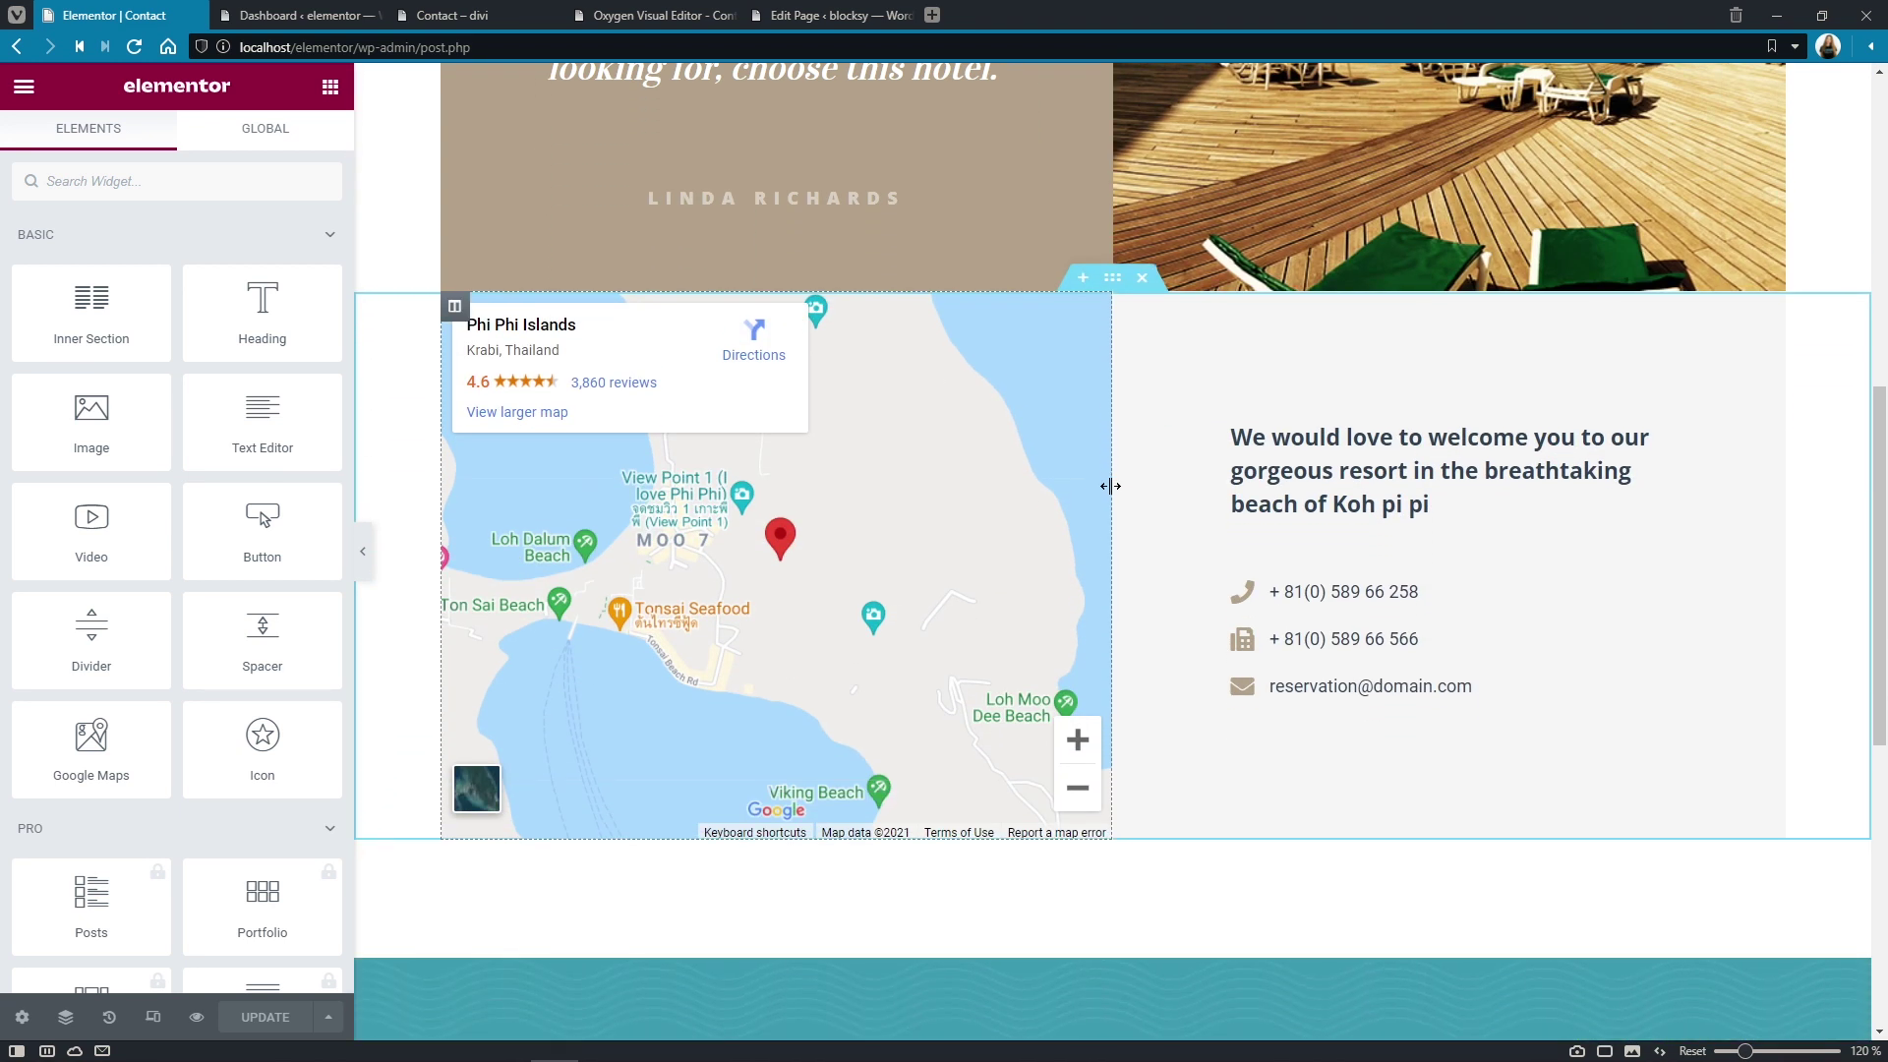
{"action": "scroll", "coordinate": [1110, 486], "scroll_direction": "down", "scroll_amount": 5}
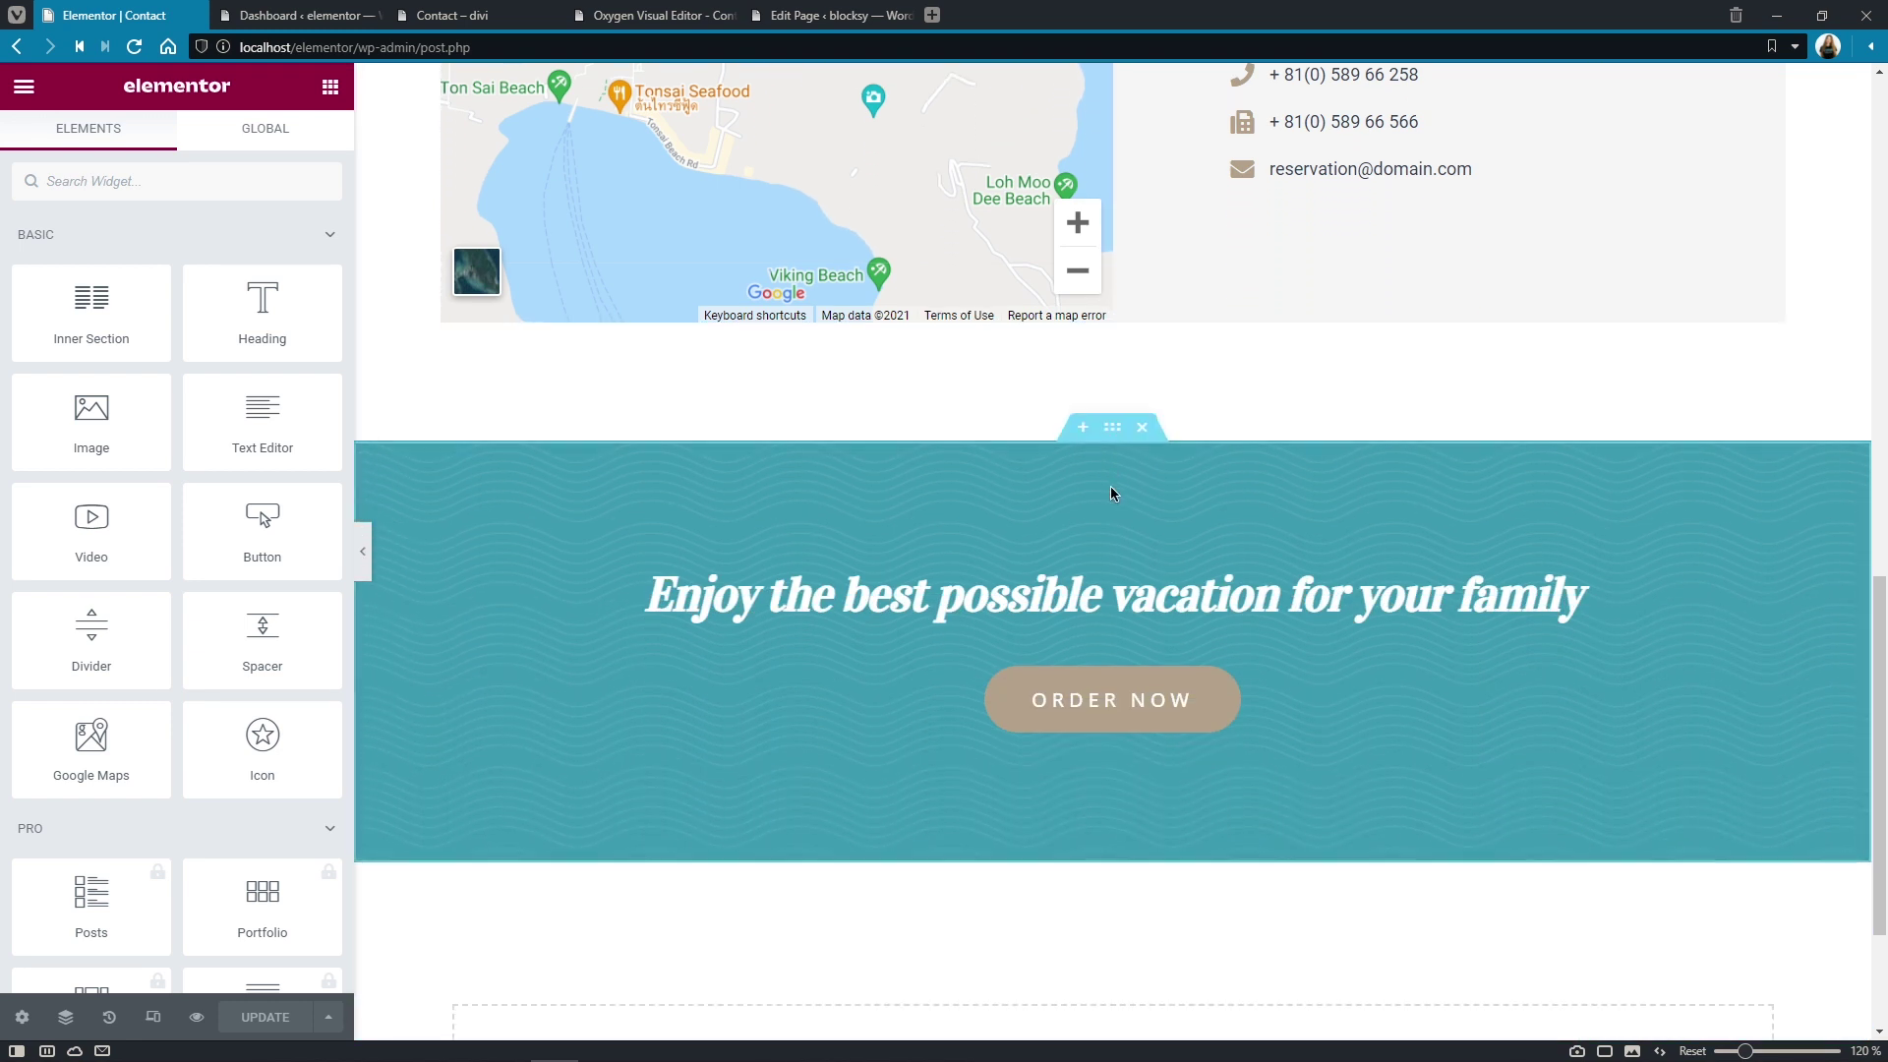
{"action": "scroll", "coordinate": [1110, 486], "scroll_direction": "down", "scroll_amount": 1}
{"action": "left_click", "coordinate": [1140, 839]}
{"action": "left_click", "coordinate": [1390, 214]}
{"action": "type", "text": "contact"}
{"action": "scroll", "coordinate": [1391, 252], "scroll_direction": "down", "scroll_amount": 8}
{"action": "scroll", "coordinate": [1391, 256], "scroll_direction": "down", "scroll_amount": 6}
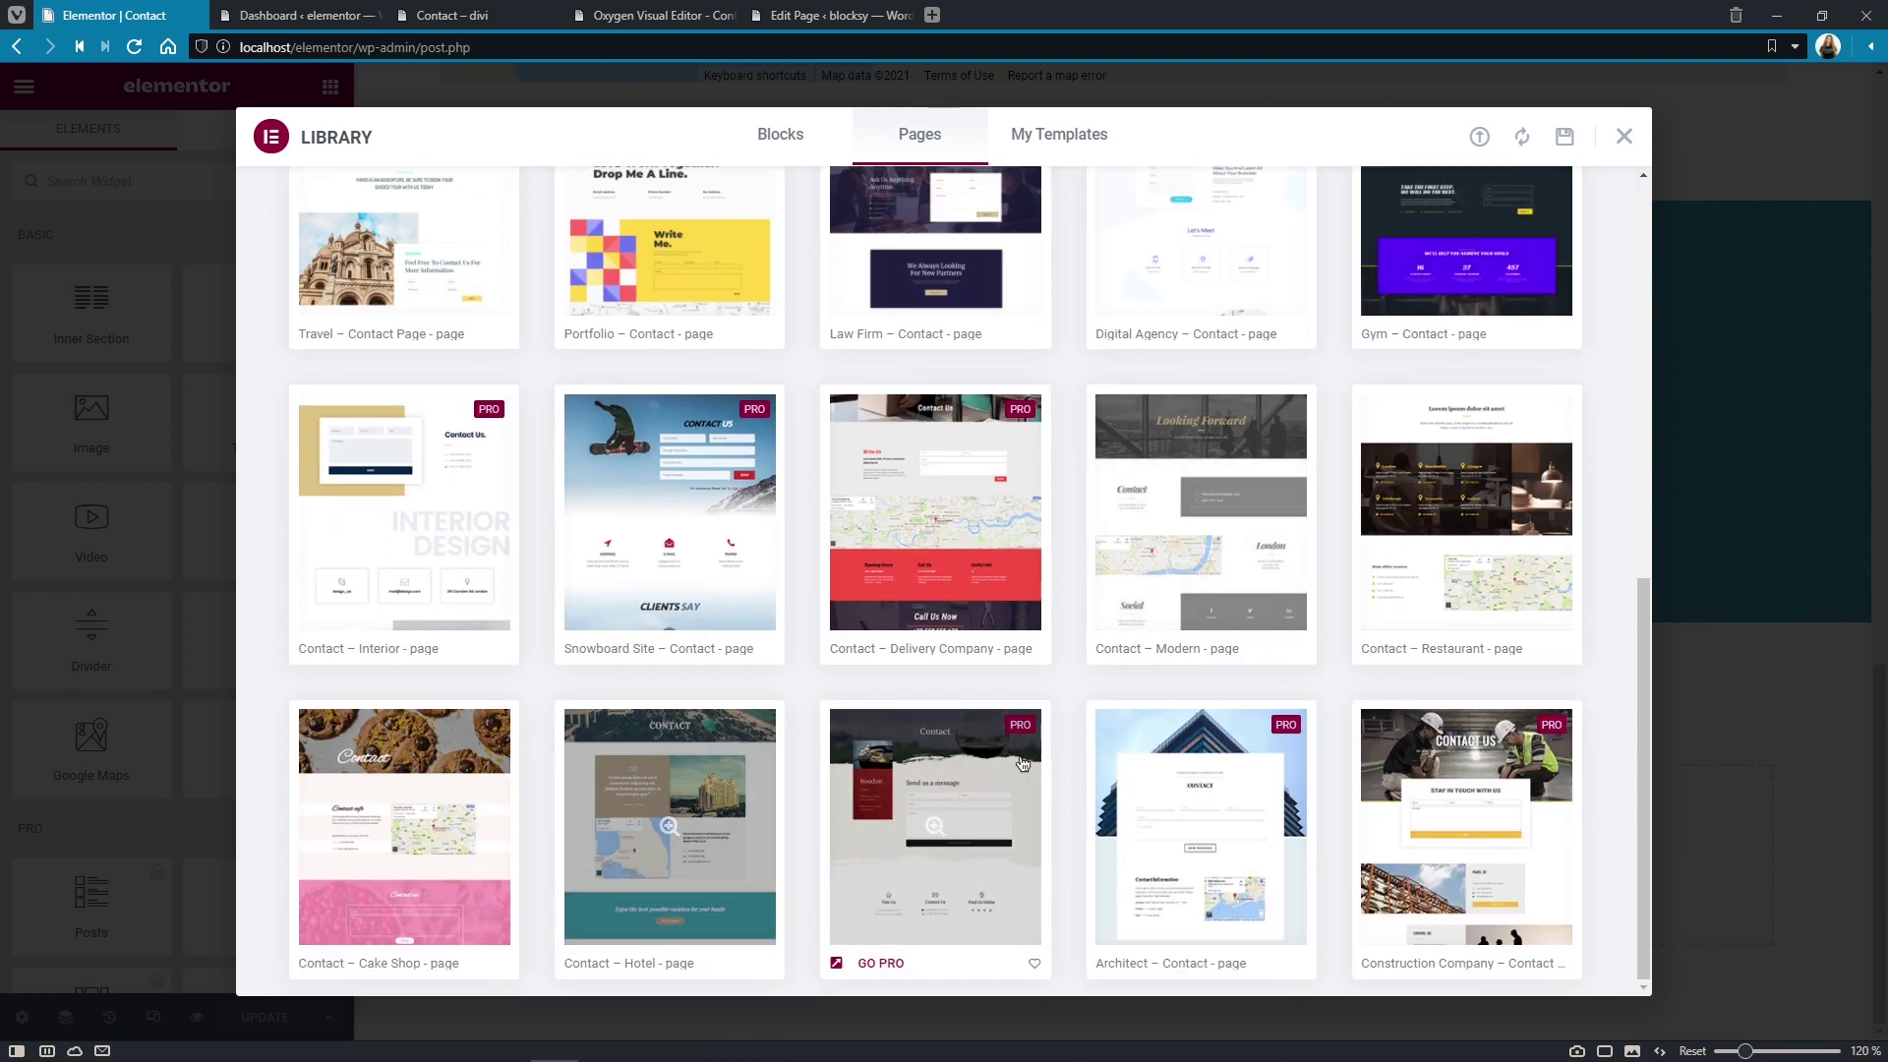
{"action": "left_click", "coordinate": [1624, 136]}
{"action": "scroll", "coordinate": [1623, 148], "scroll_direction": "up", "scroll_amount": 10}
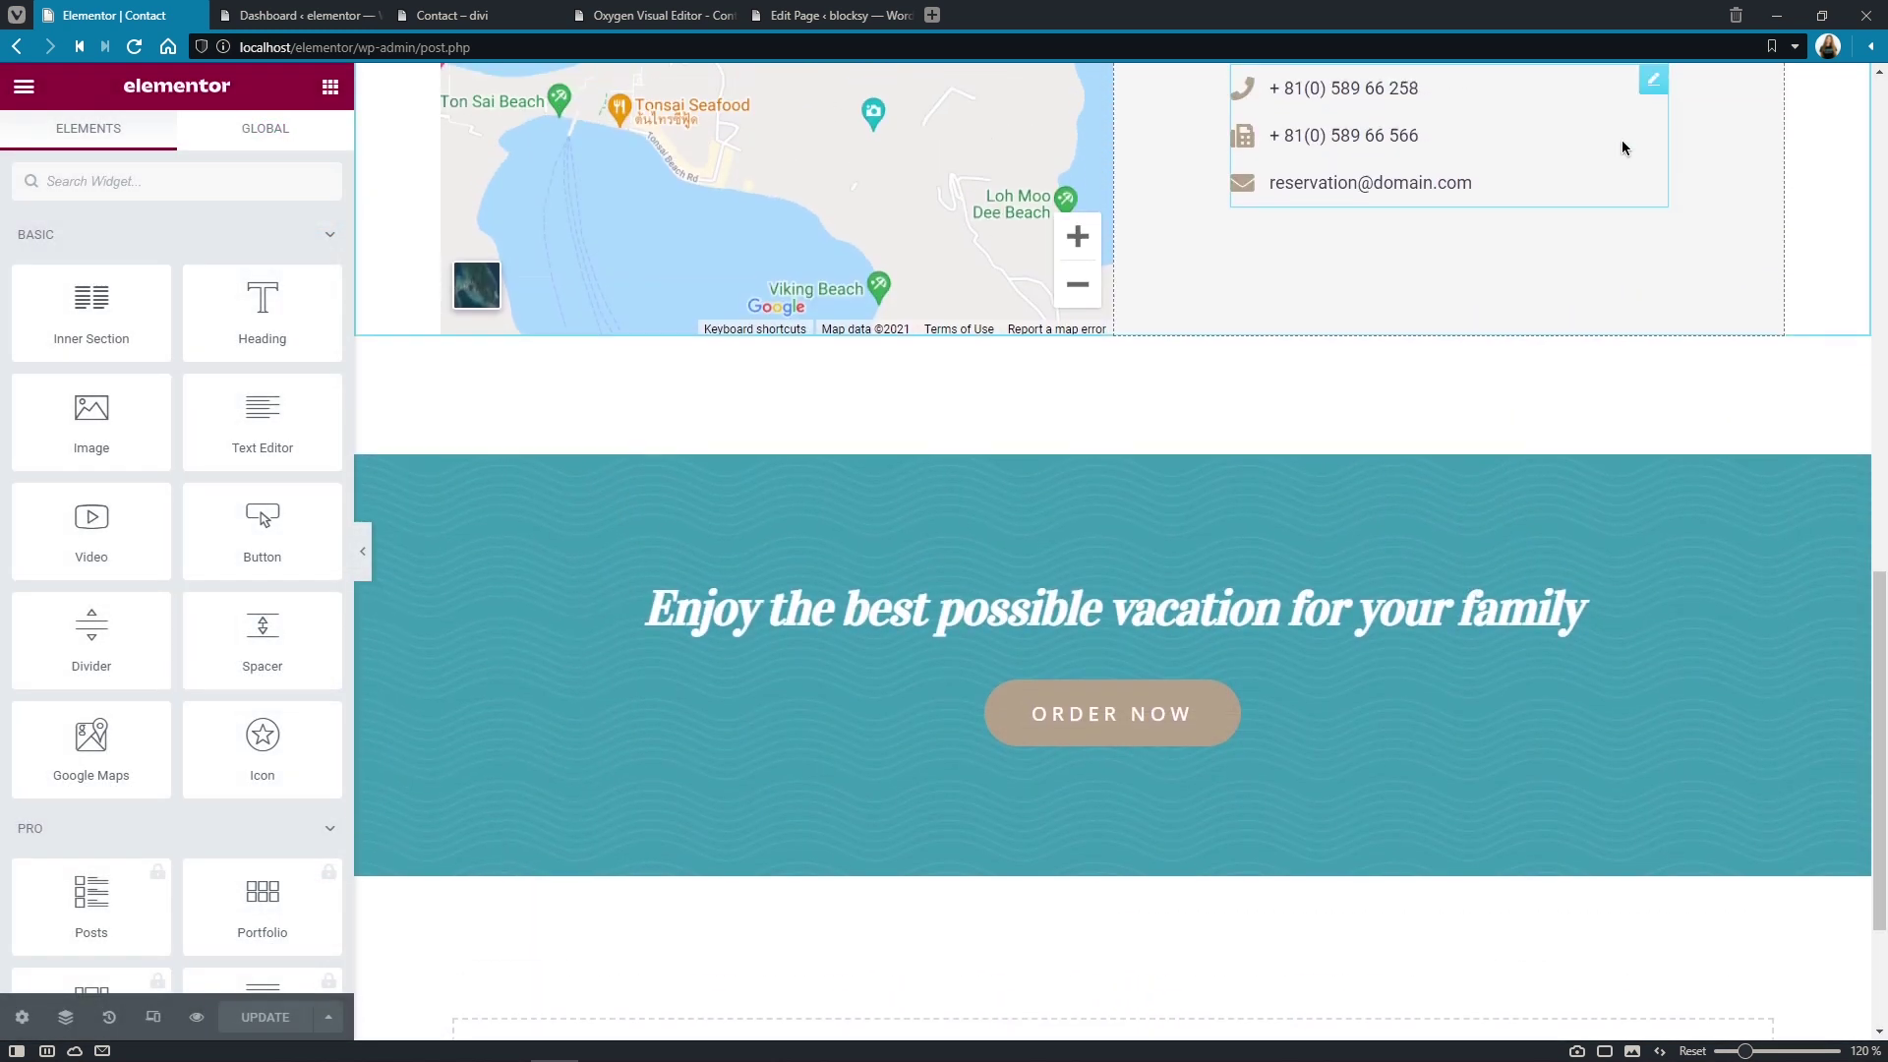
{"action": "scroll", "coordinate": [1624, 147], "scroll_direction": "up", "scroll_amount": 4}
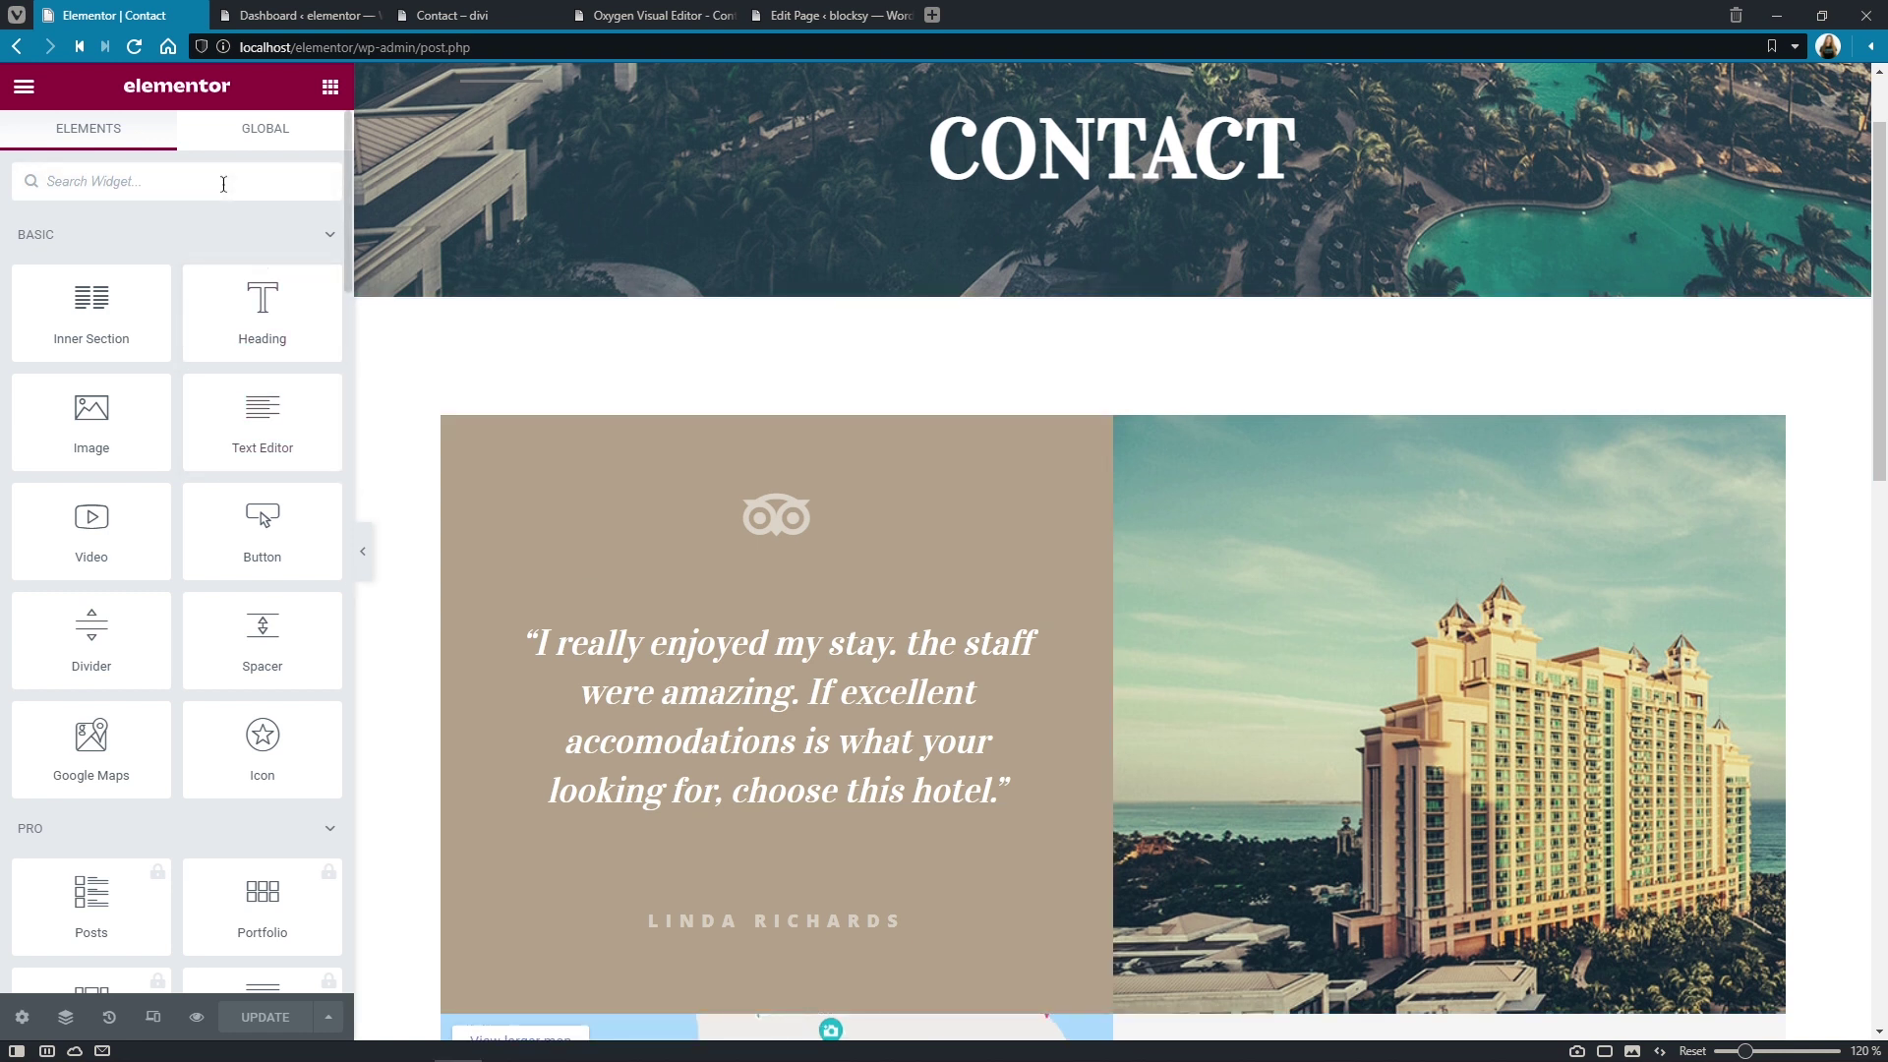
Add a JetForm widget above the testimonial quote and select the Contact Us form.
{"action": "type", "text": "jetform"}
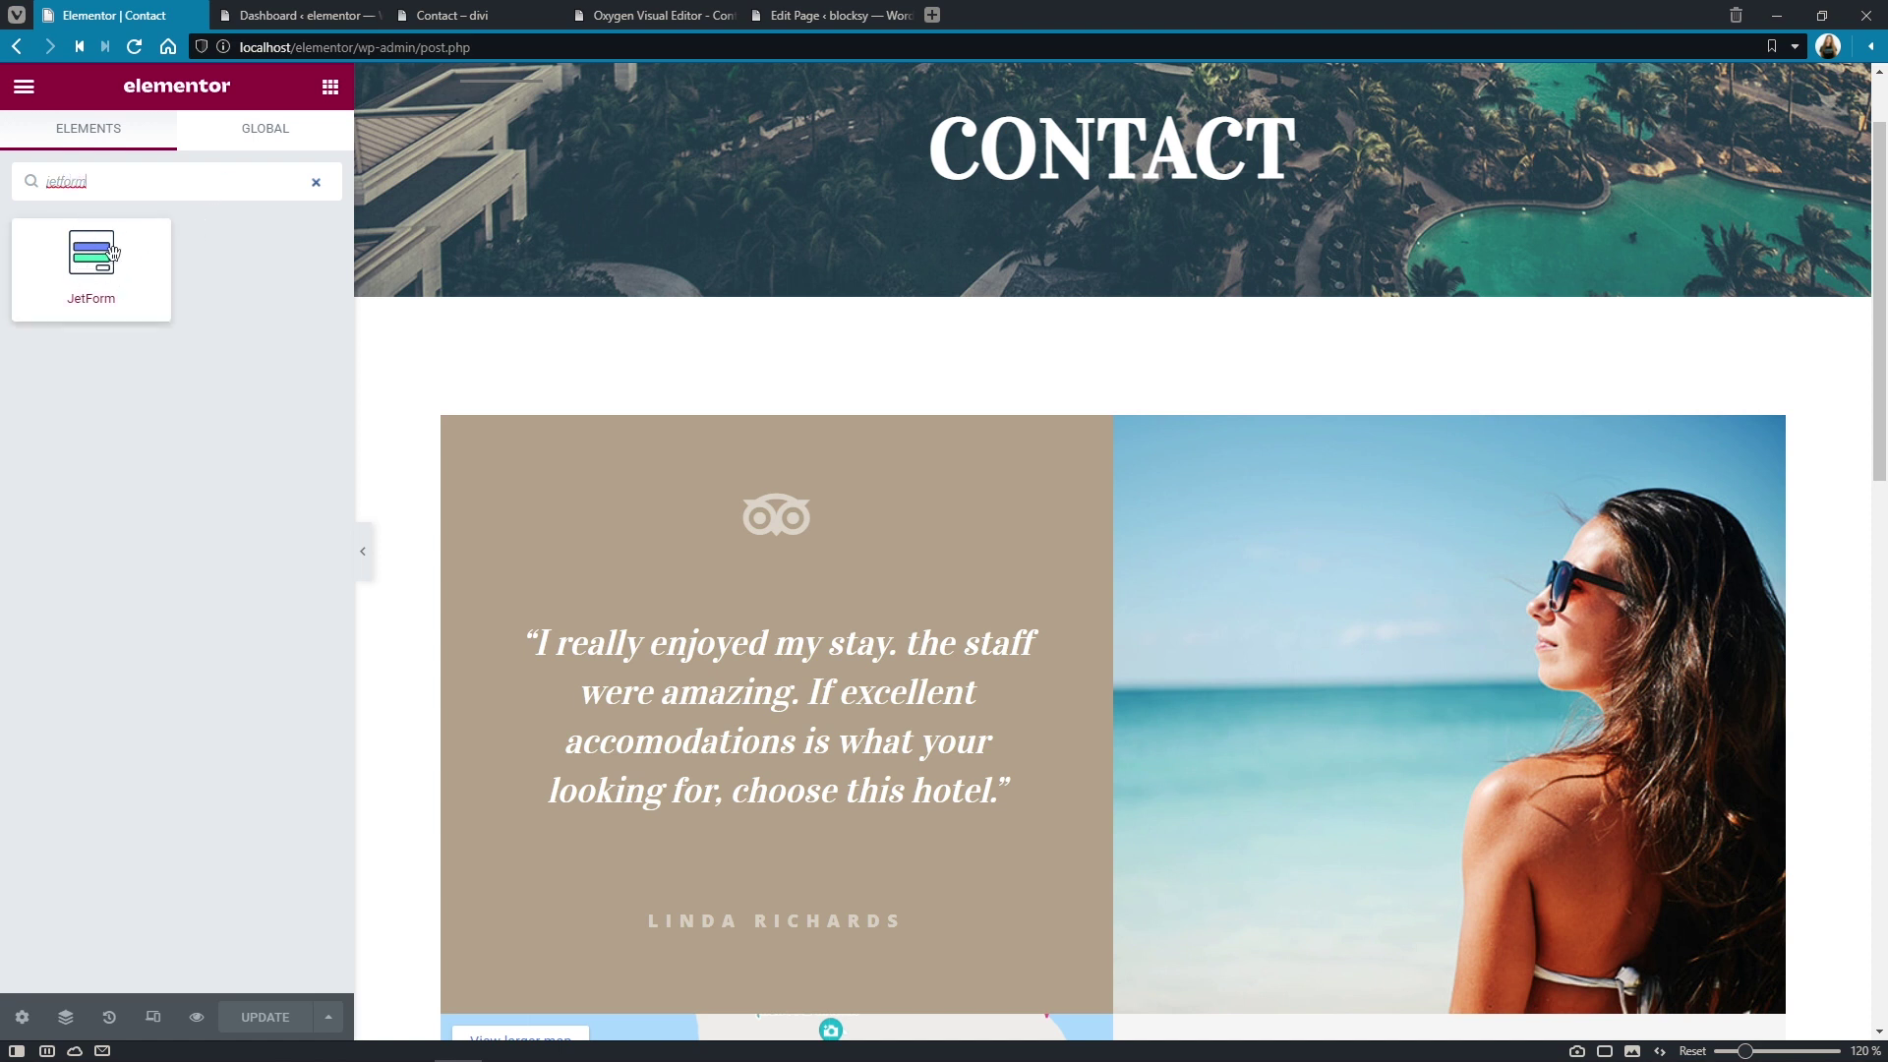
{"action": "left_click_drag", "start_coordinate": [111, 253], "coordinate": [745, 568]}
{"action": "left_click", "coordinate": [315, 295]}
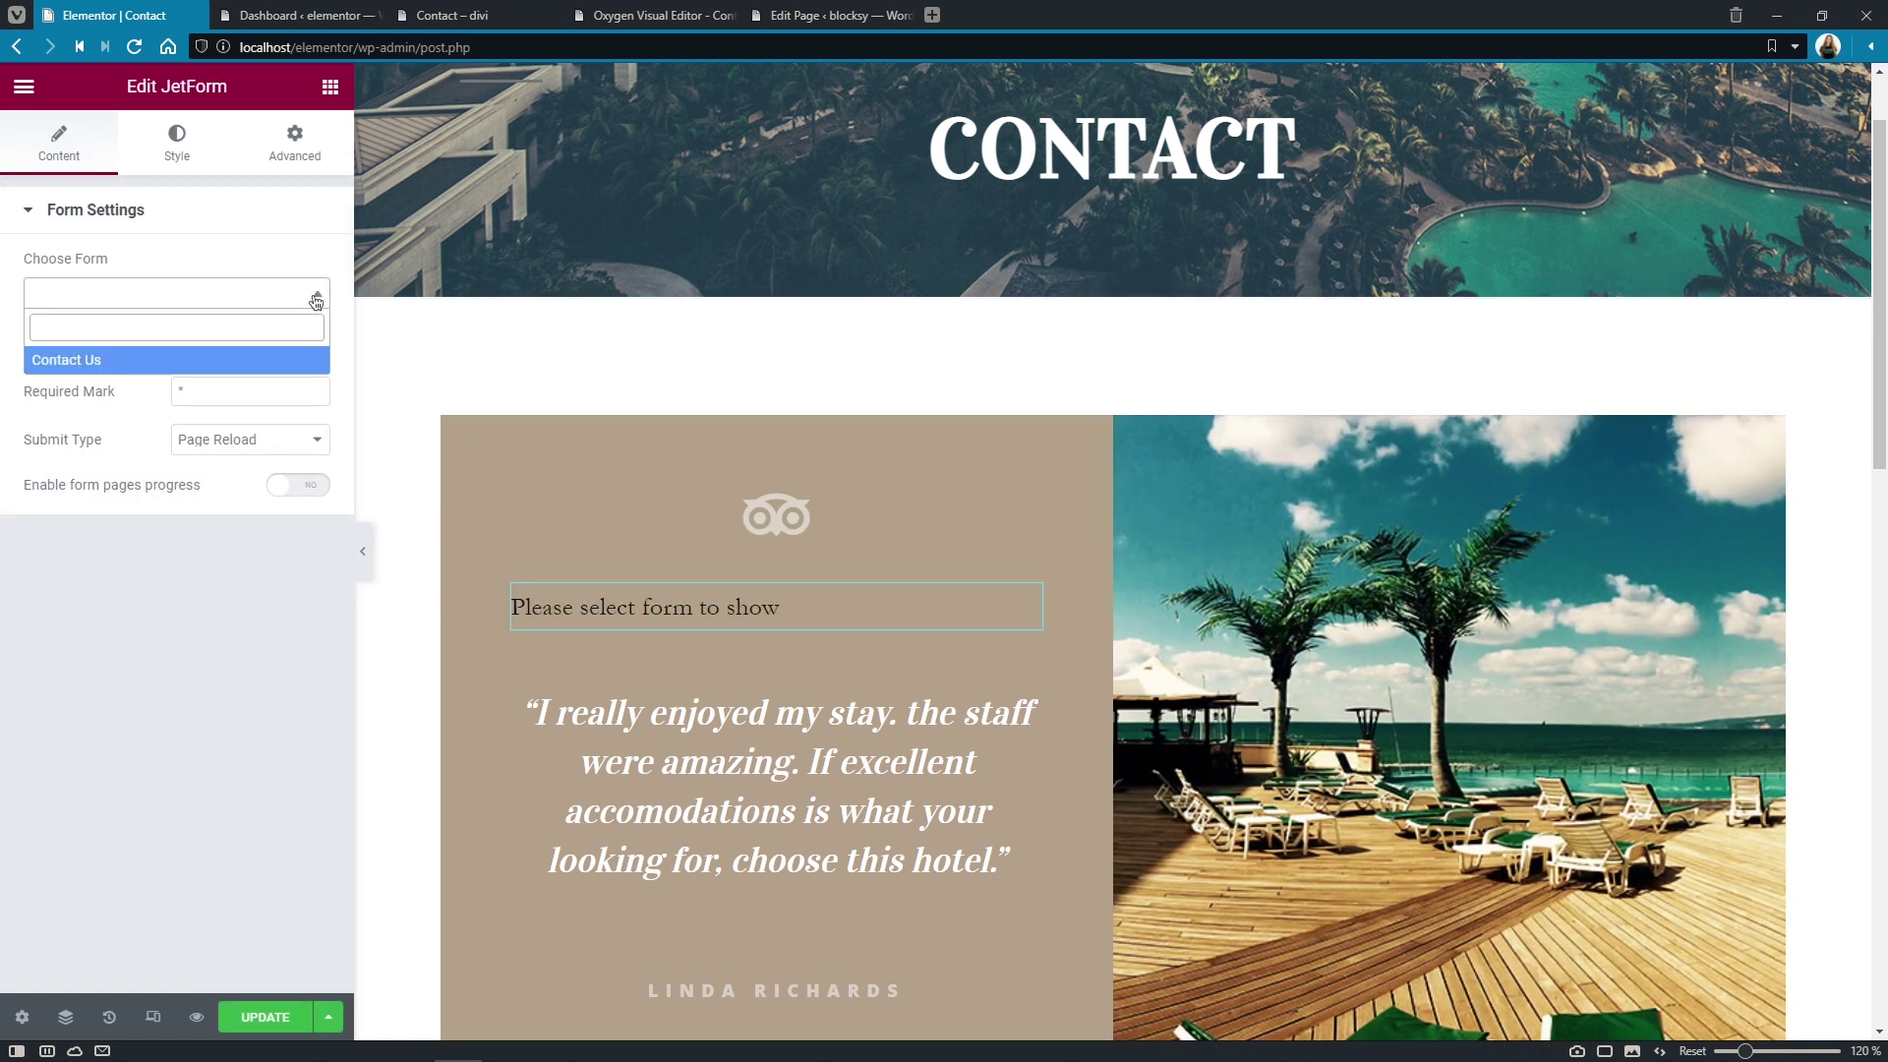
{"action": "left_click", "coordinate": [304, 361]}
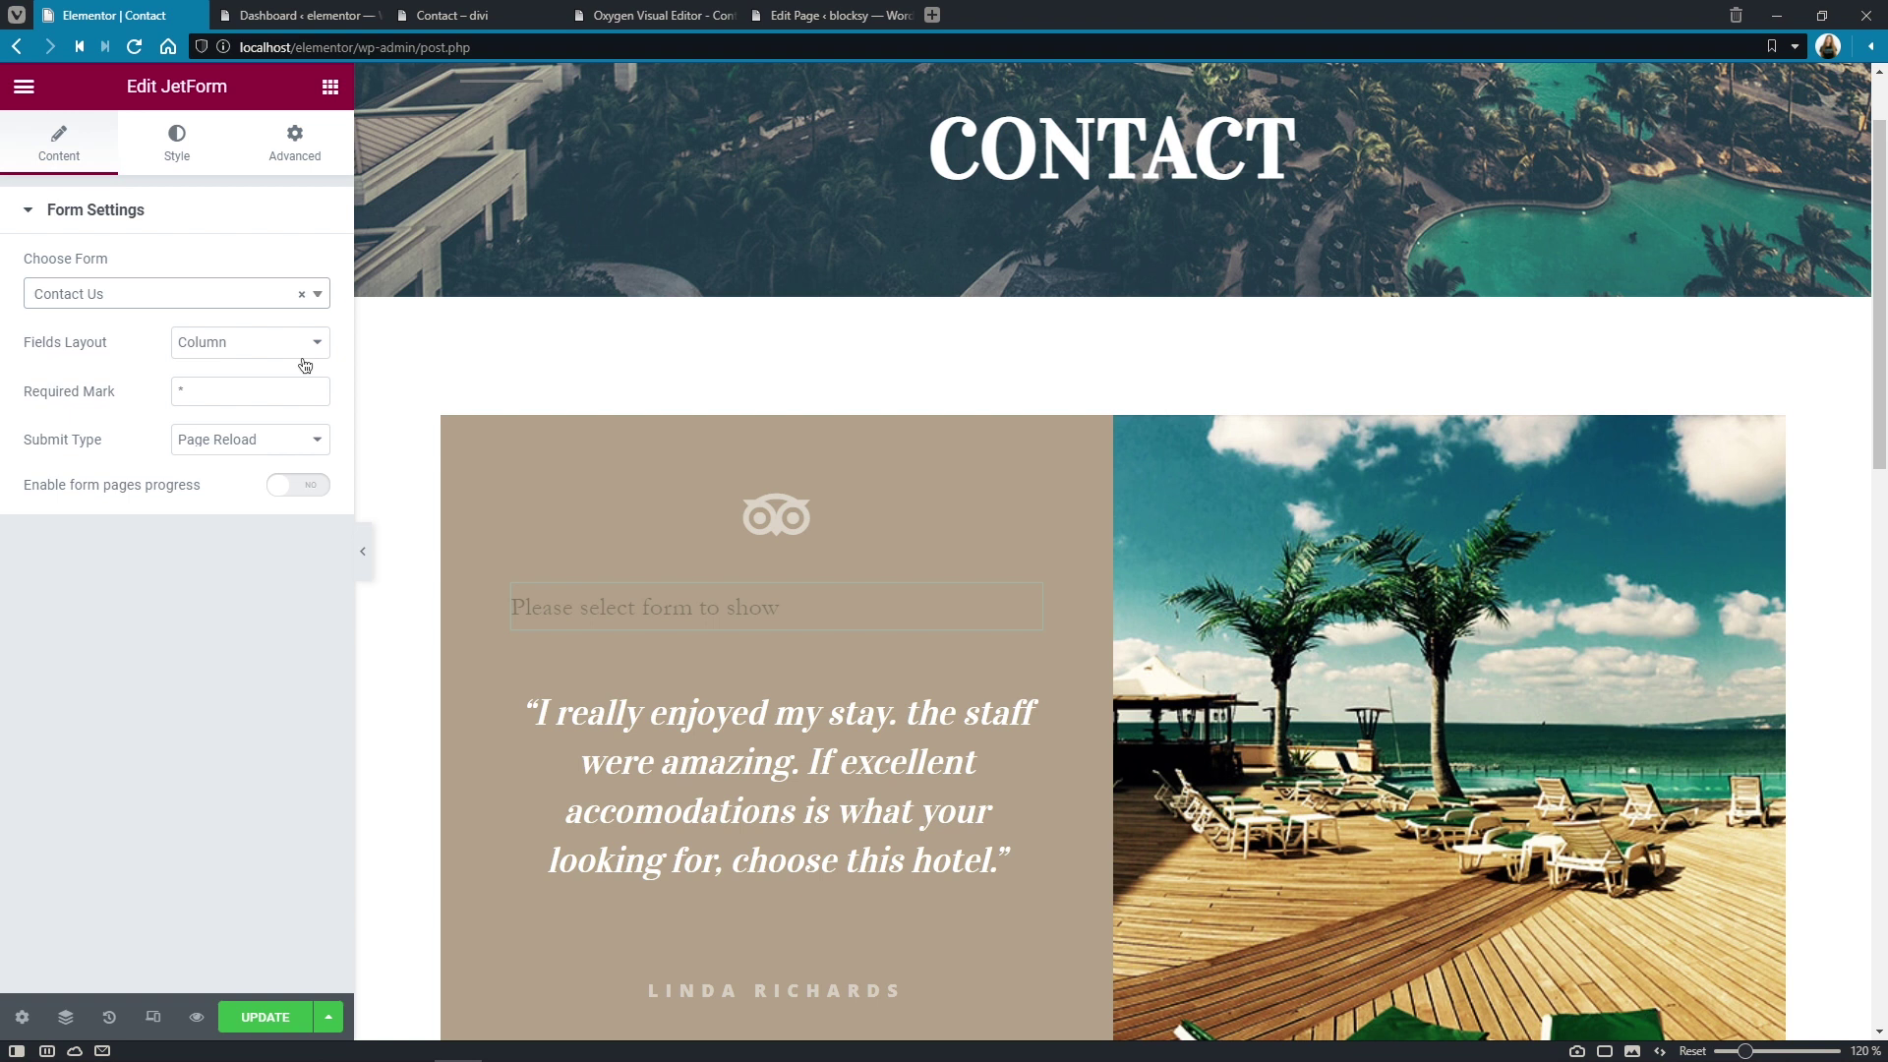
Keep the Column fields layout, enable the required field mark, and set Submit Type to AJAX.
{"action": "left_click", "coordinate": [319, 342]}
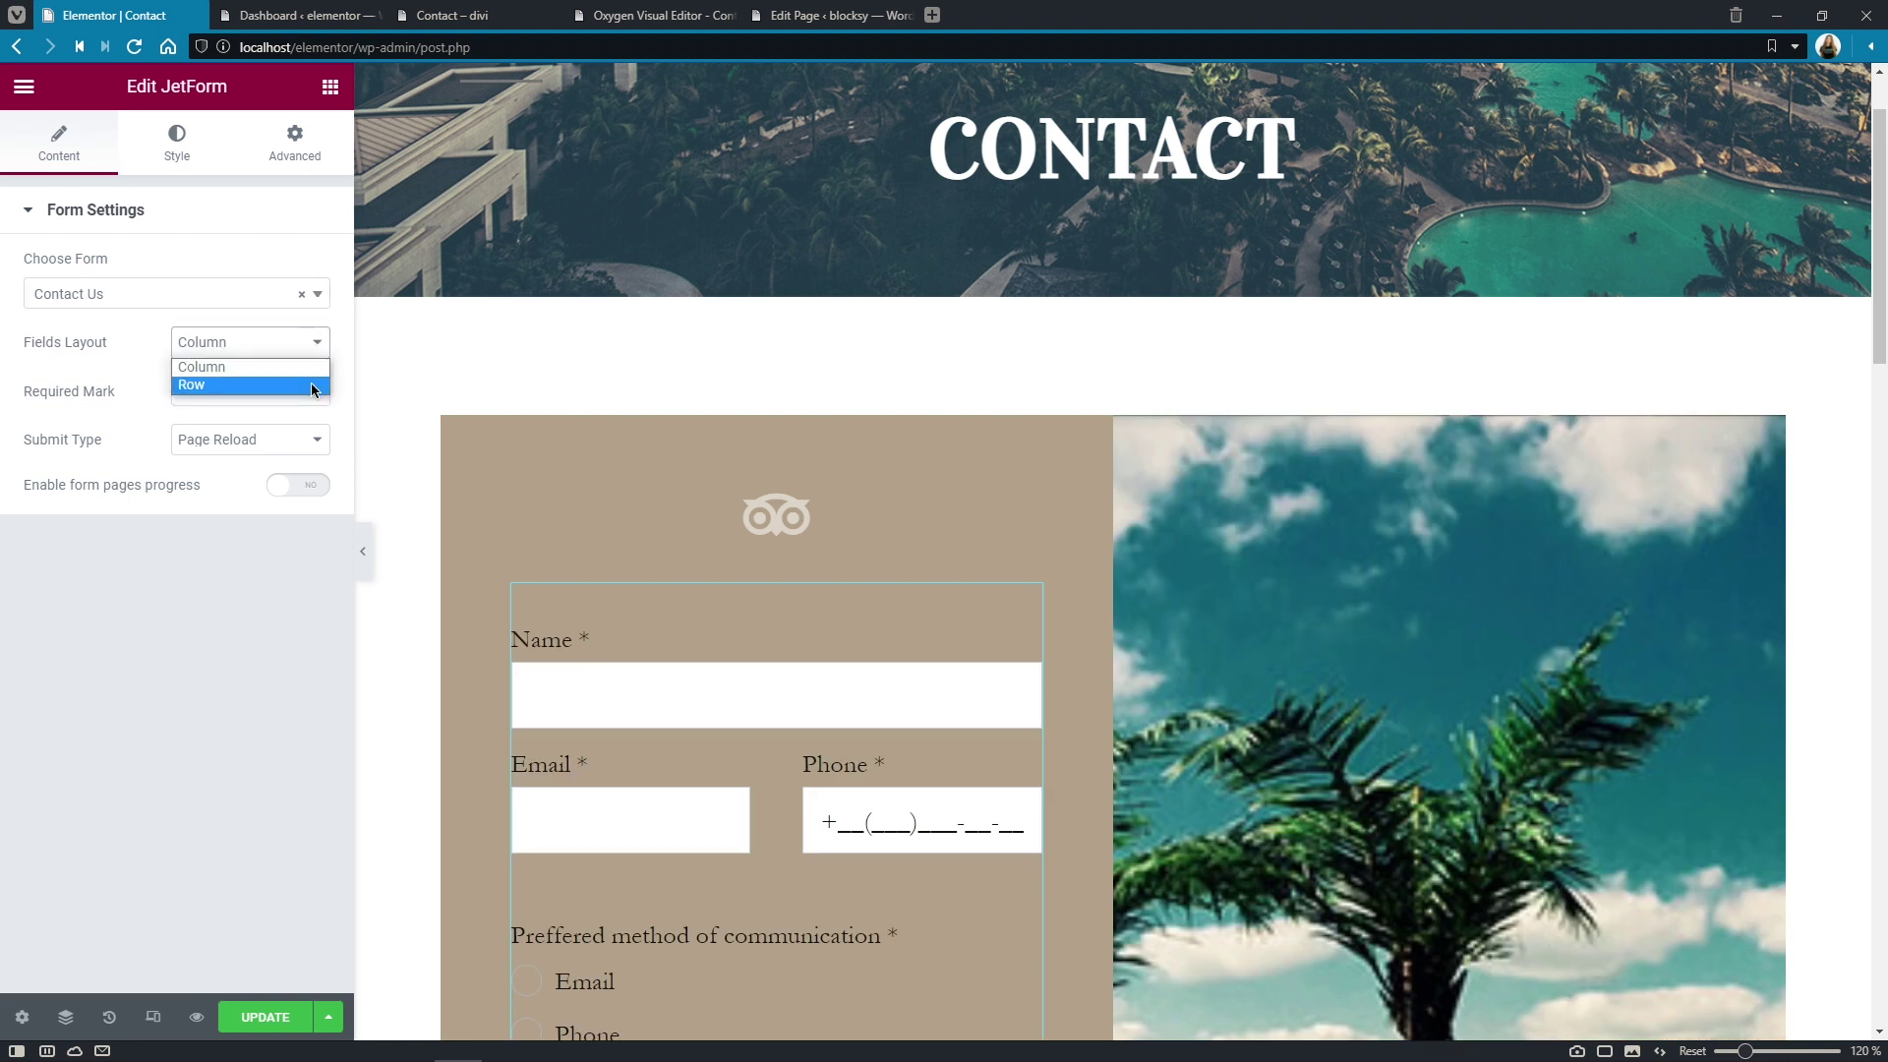
{"action": "left_click", "coordinate": [310, 367]}
{"action": "left_click", "coordinate": [306, 390]}
{"action": "left_click", "coordinate": [318, 444]}
{"action": "left_click", "coordinate": [317, 480]}
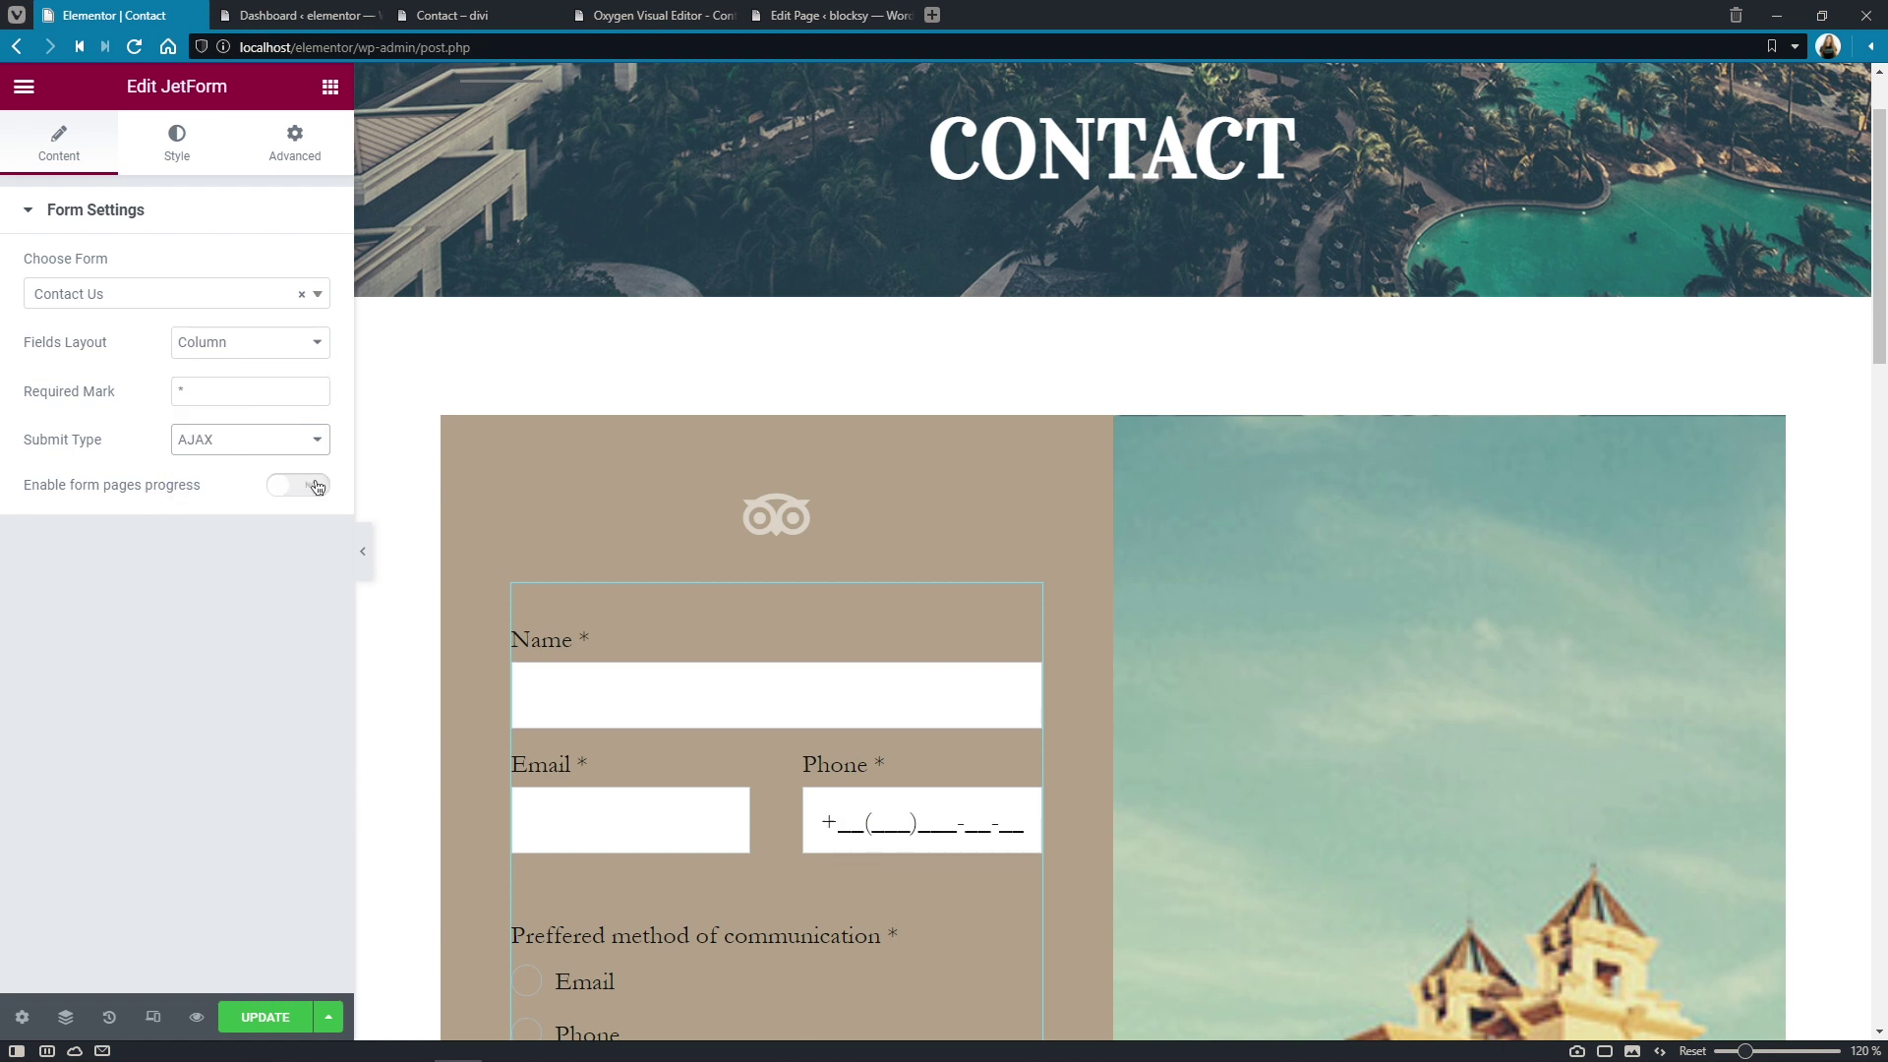
Style the form with a row gap of 6 and magenta #B8095B labels.
{"action": "left_click", "coordinate": [175, 149]}
{"action": "left_click_drag", "start_coordinate": [29, 300], "coordinate": [46, 299]}
{"action": "left_click", "coordinate": [36, 431]}
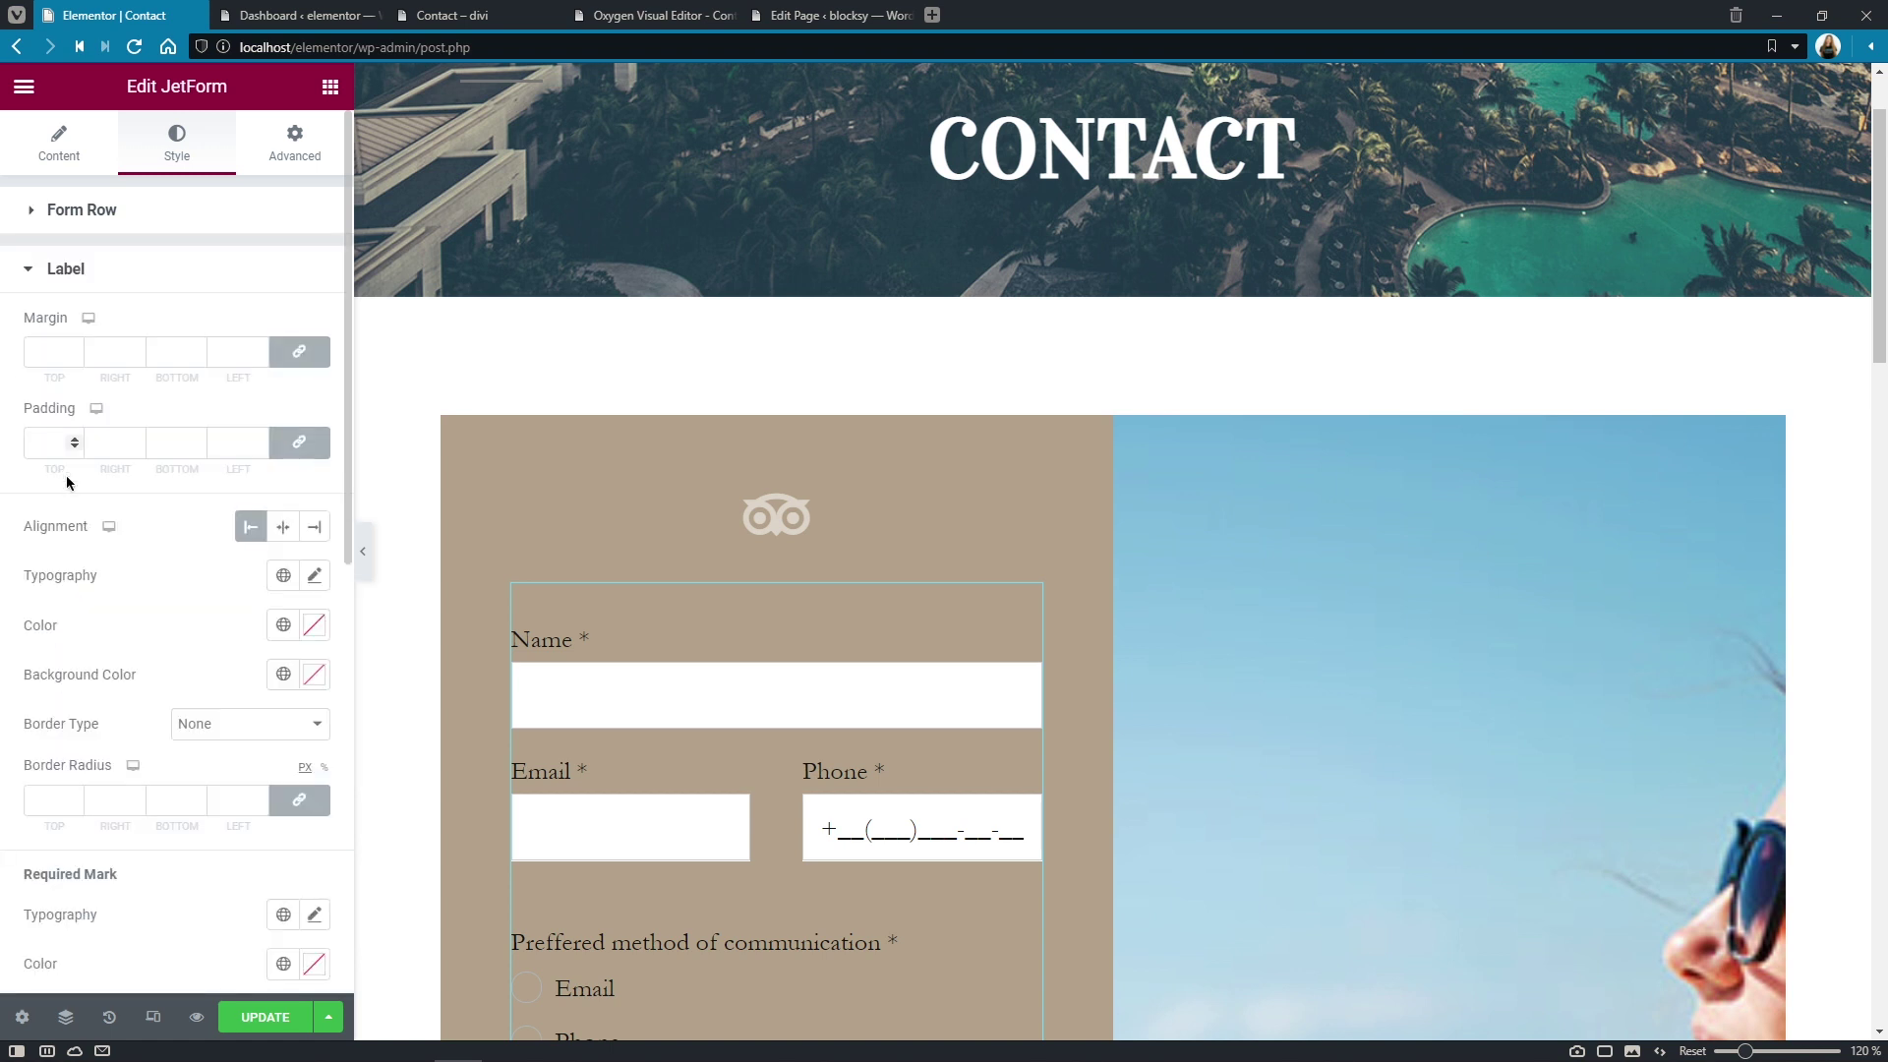
{"action": "left_click", "coordinate": [314, 626]}
{"action": "left_click_drag", "start_coordinate": [202, 860], "coordinate": [301, 766]}
{"action": "mouse_move", "coordinate": [42, 928]}
{"action": "left_mouse_down"}
{"action": "mouse_move", "coordinate": [293, 929]}
{"action": "mouse_move", "coordinate": [329, 959]}
{"action": "left_mouse_up"}
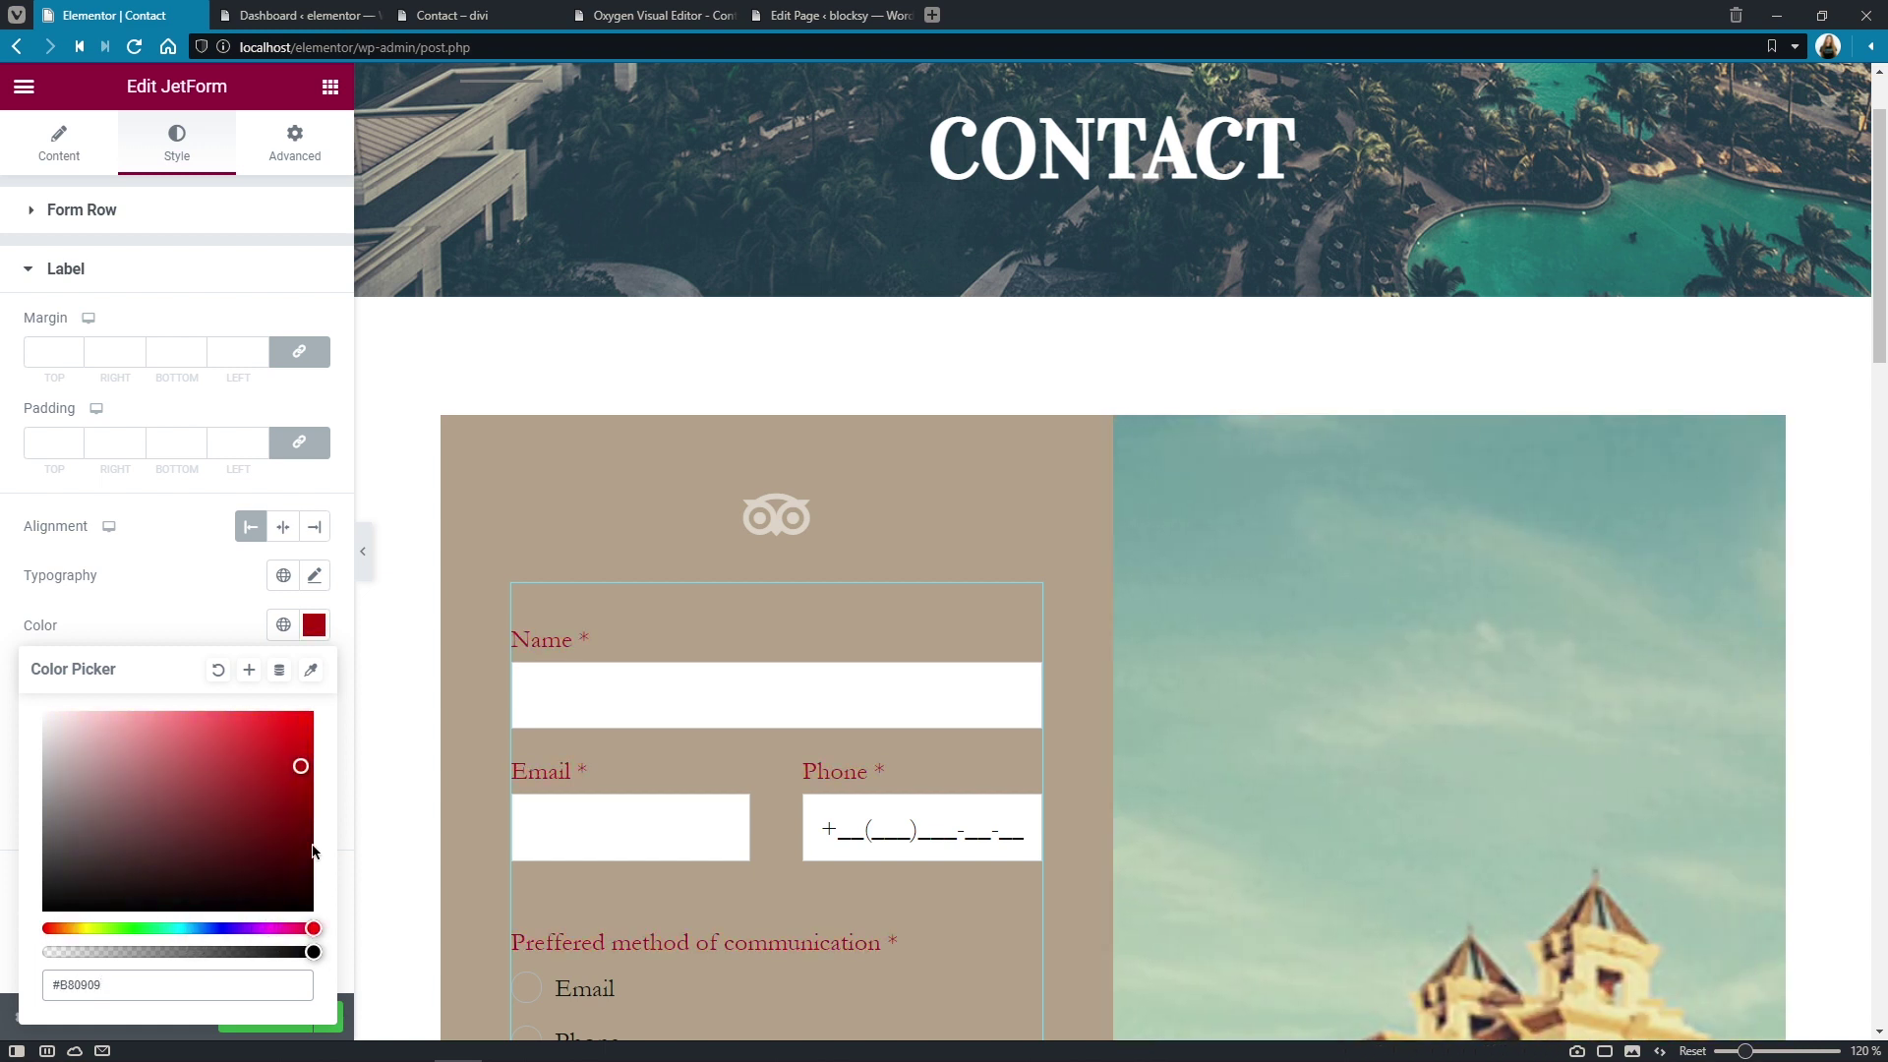
{"action": "left_click", "coordinate": [227, 624]}
Delete the JetForm widget from the Contact page.
{"action": "left_click", "coordinate": [30, 278]}
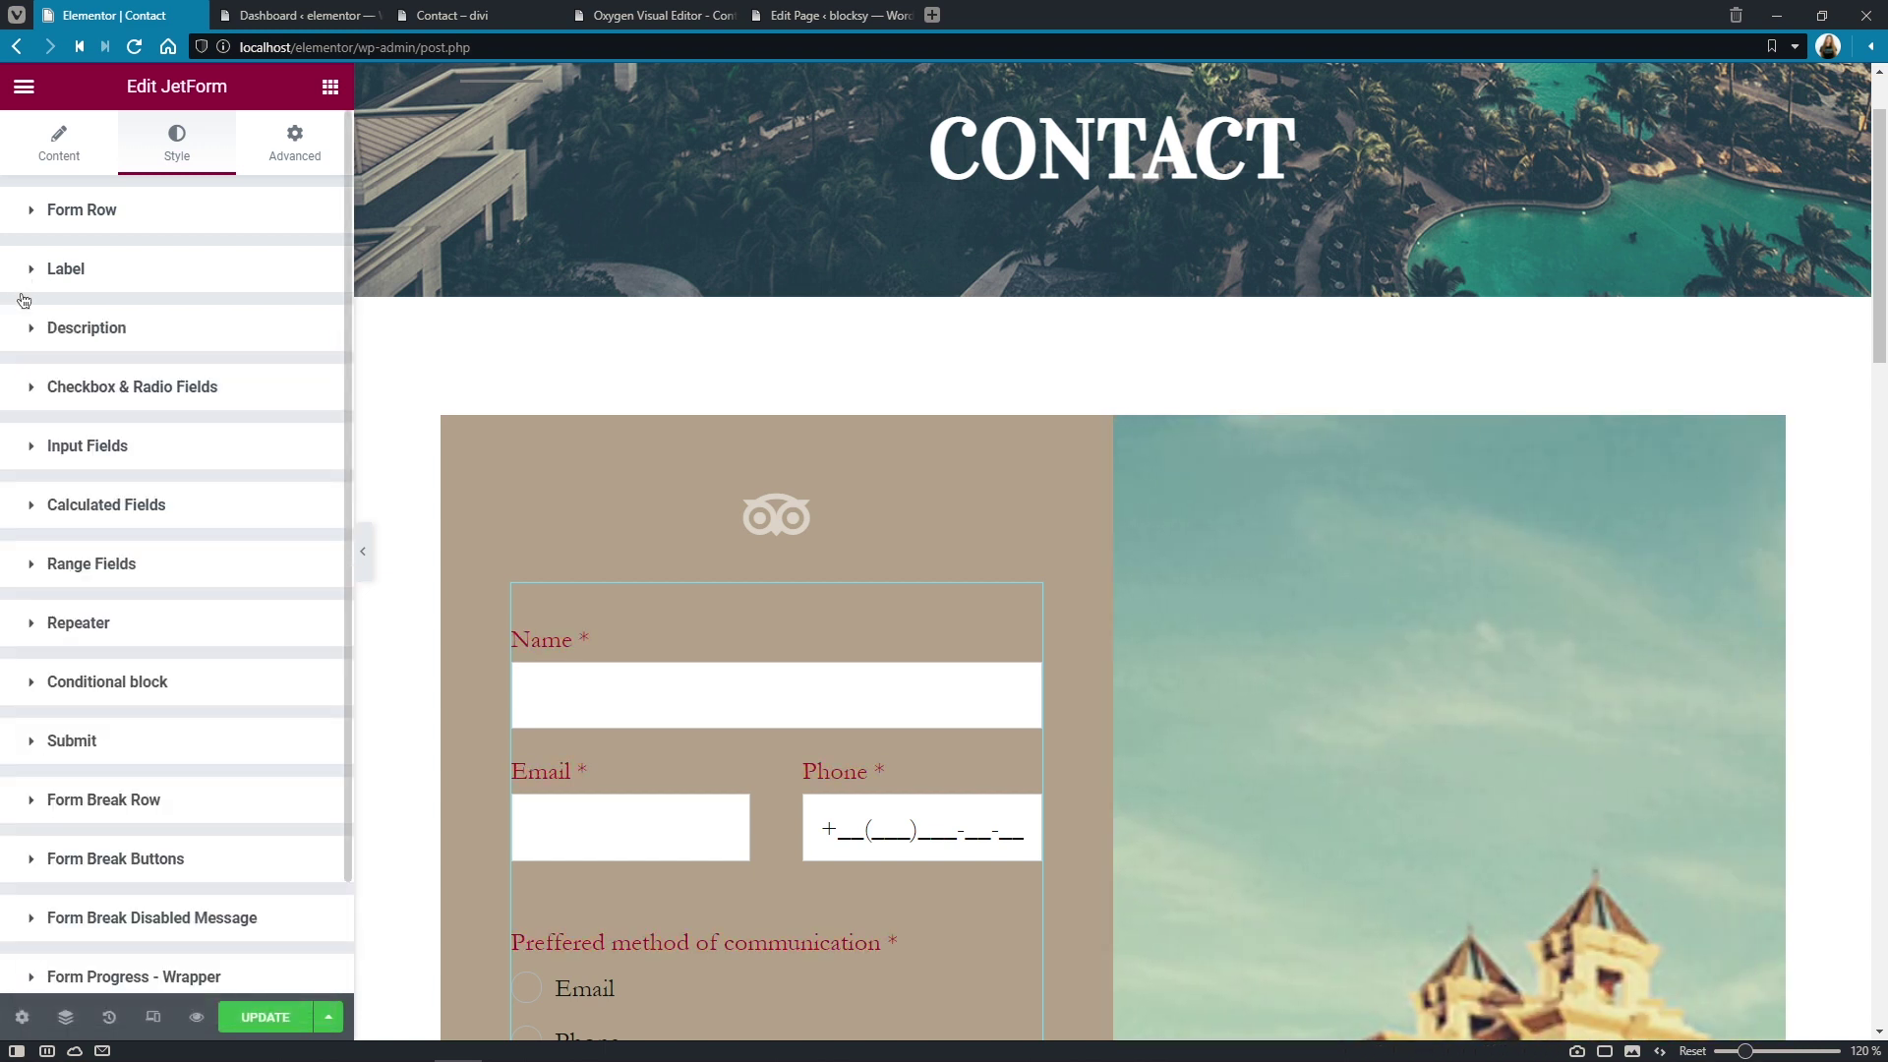
{"action": "right_click", "coordinate": [800, 606]}
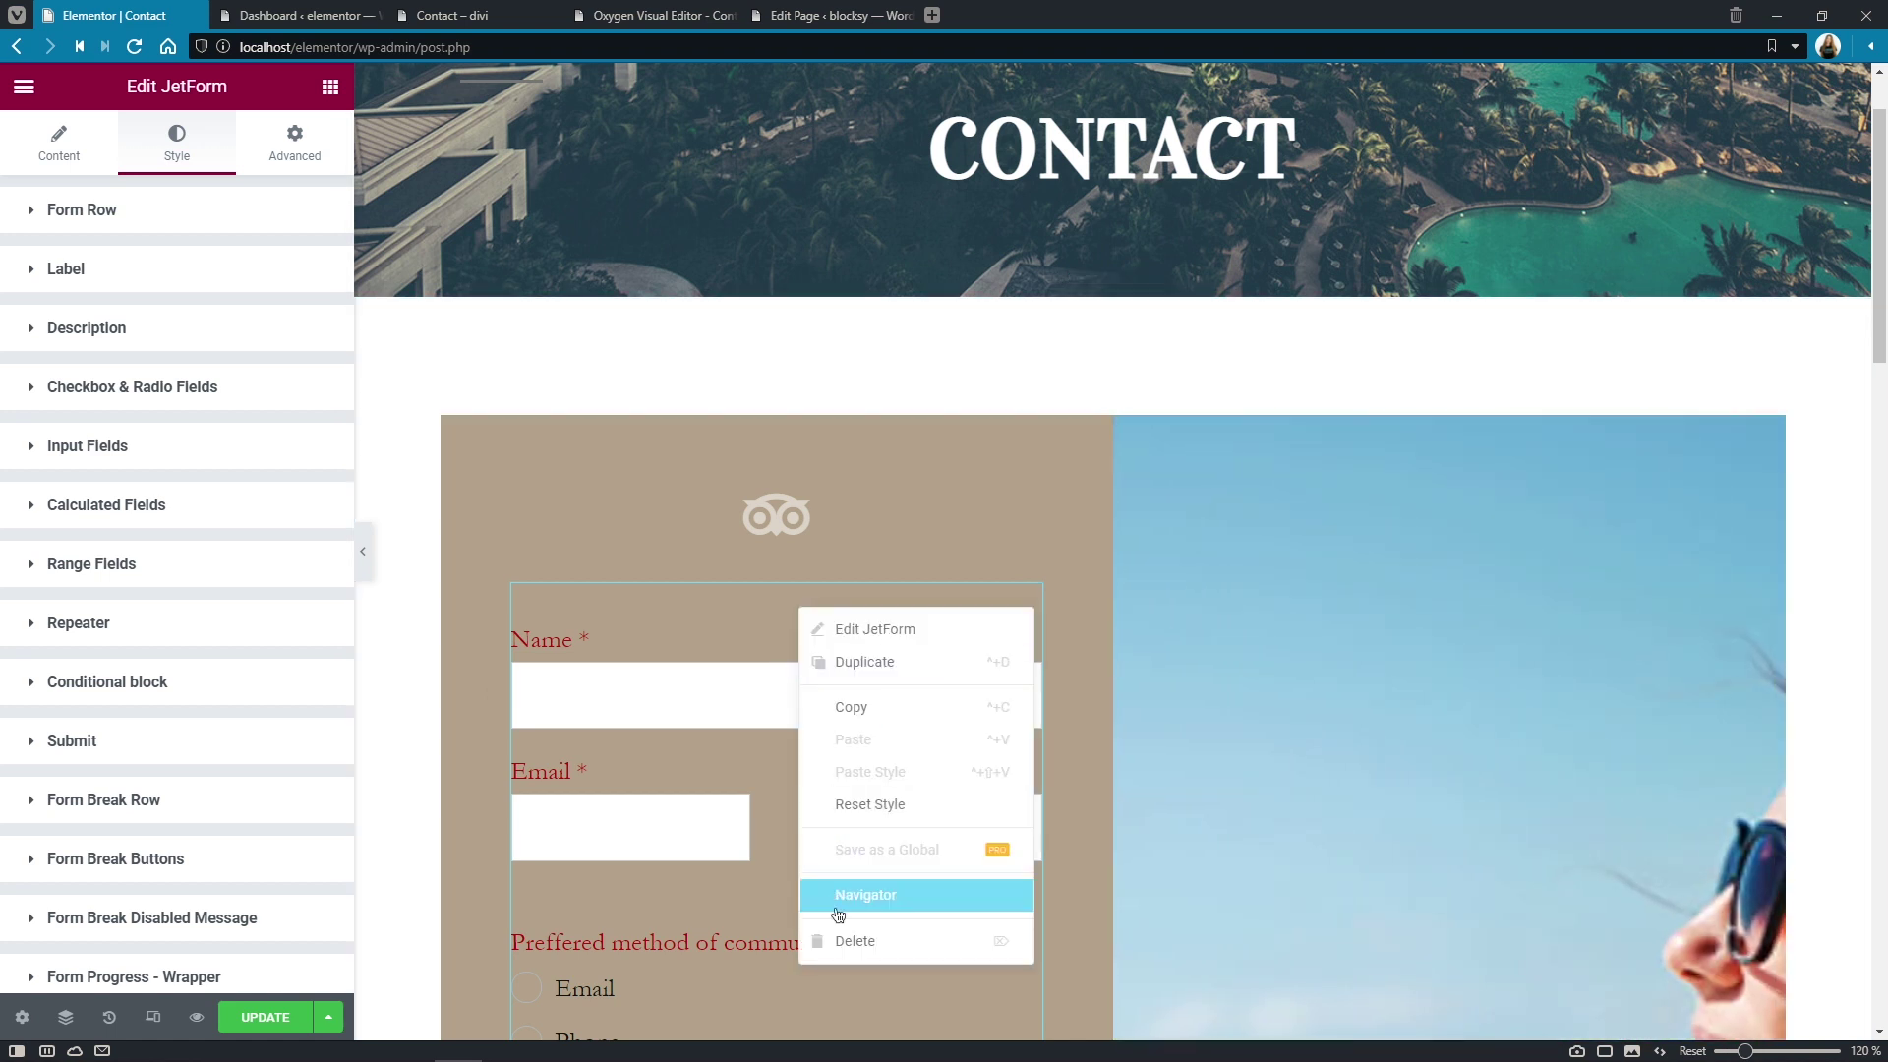
{"action": "left_click", "coordinate": [837, 940]}
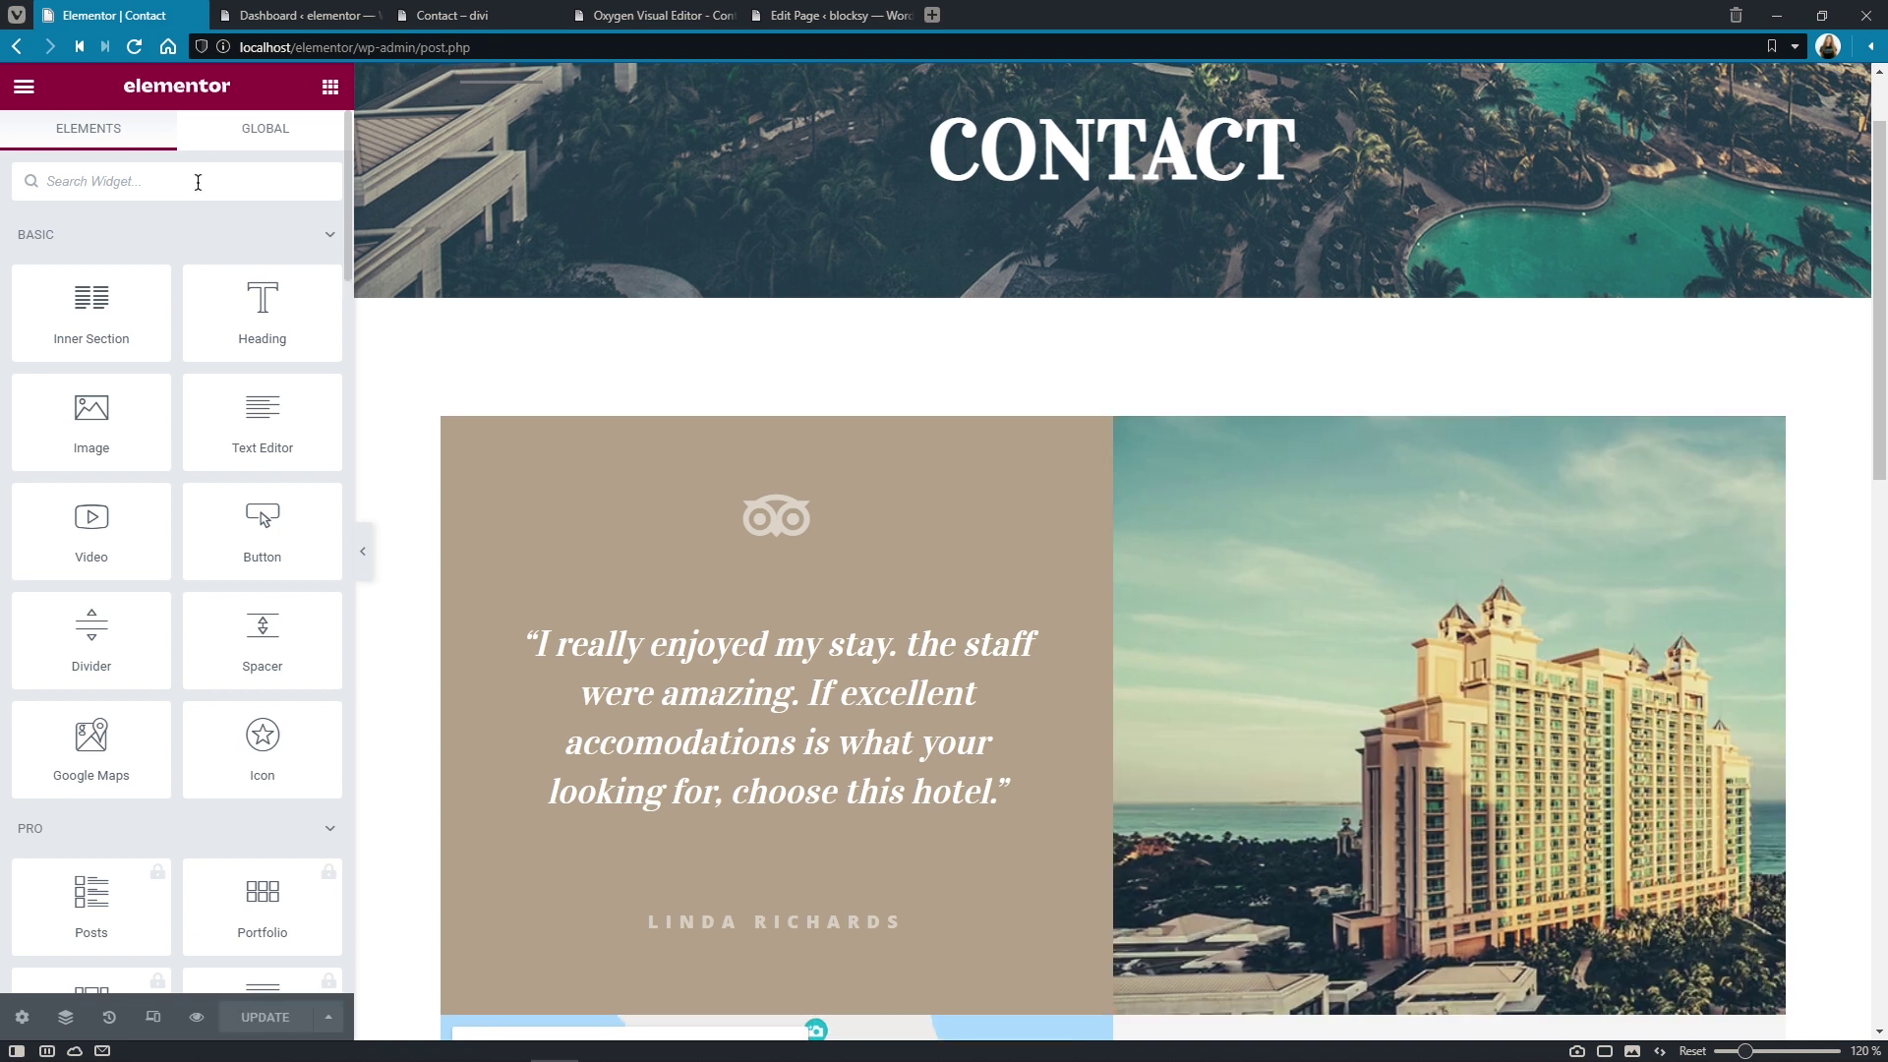
Place a Shortcode widget under the owl icon and focus its empty shortcode field.
{"action": "type", "text": "shortcode"}
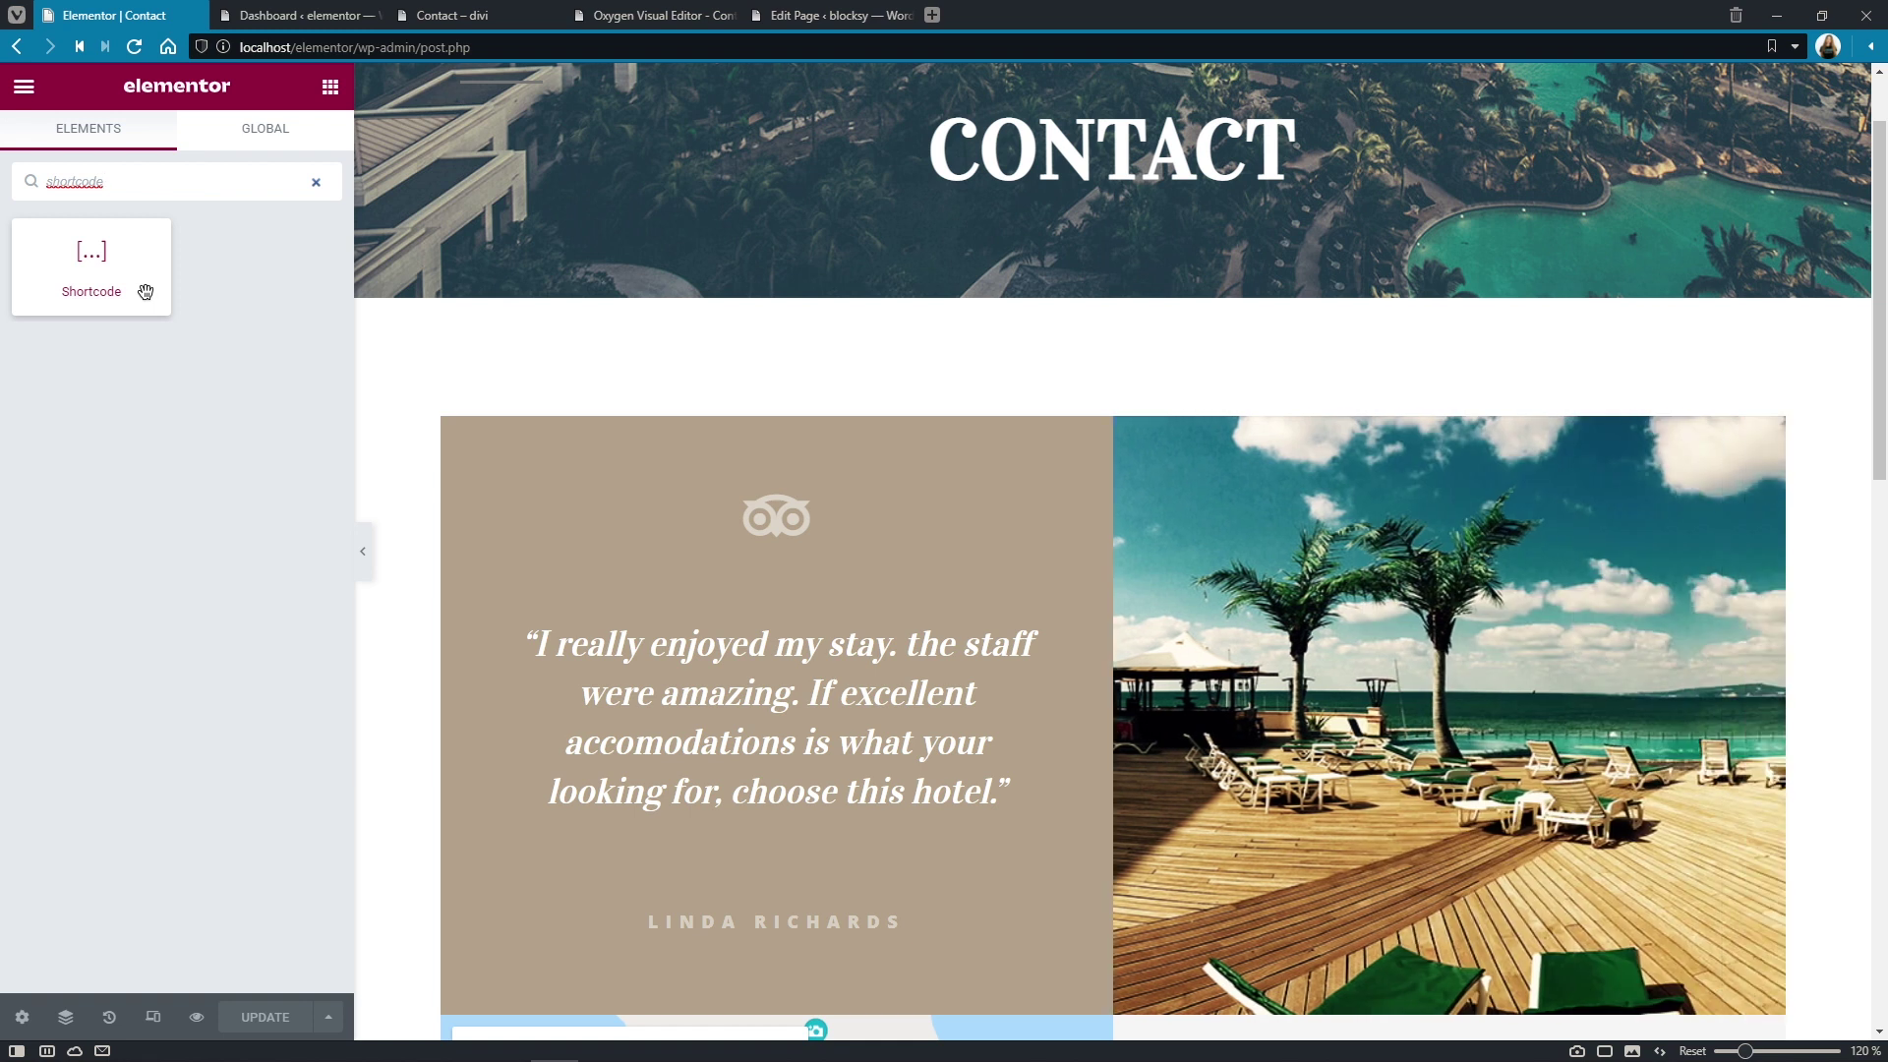
{"action": "left_click_drag", "start_coordinate": [146, 292], "coordinate": [836, 556]}
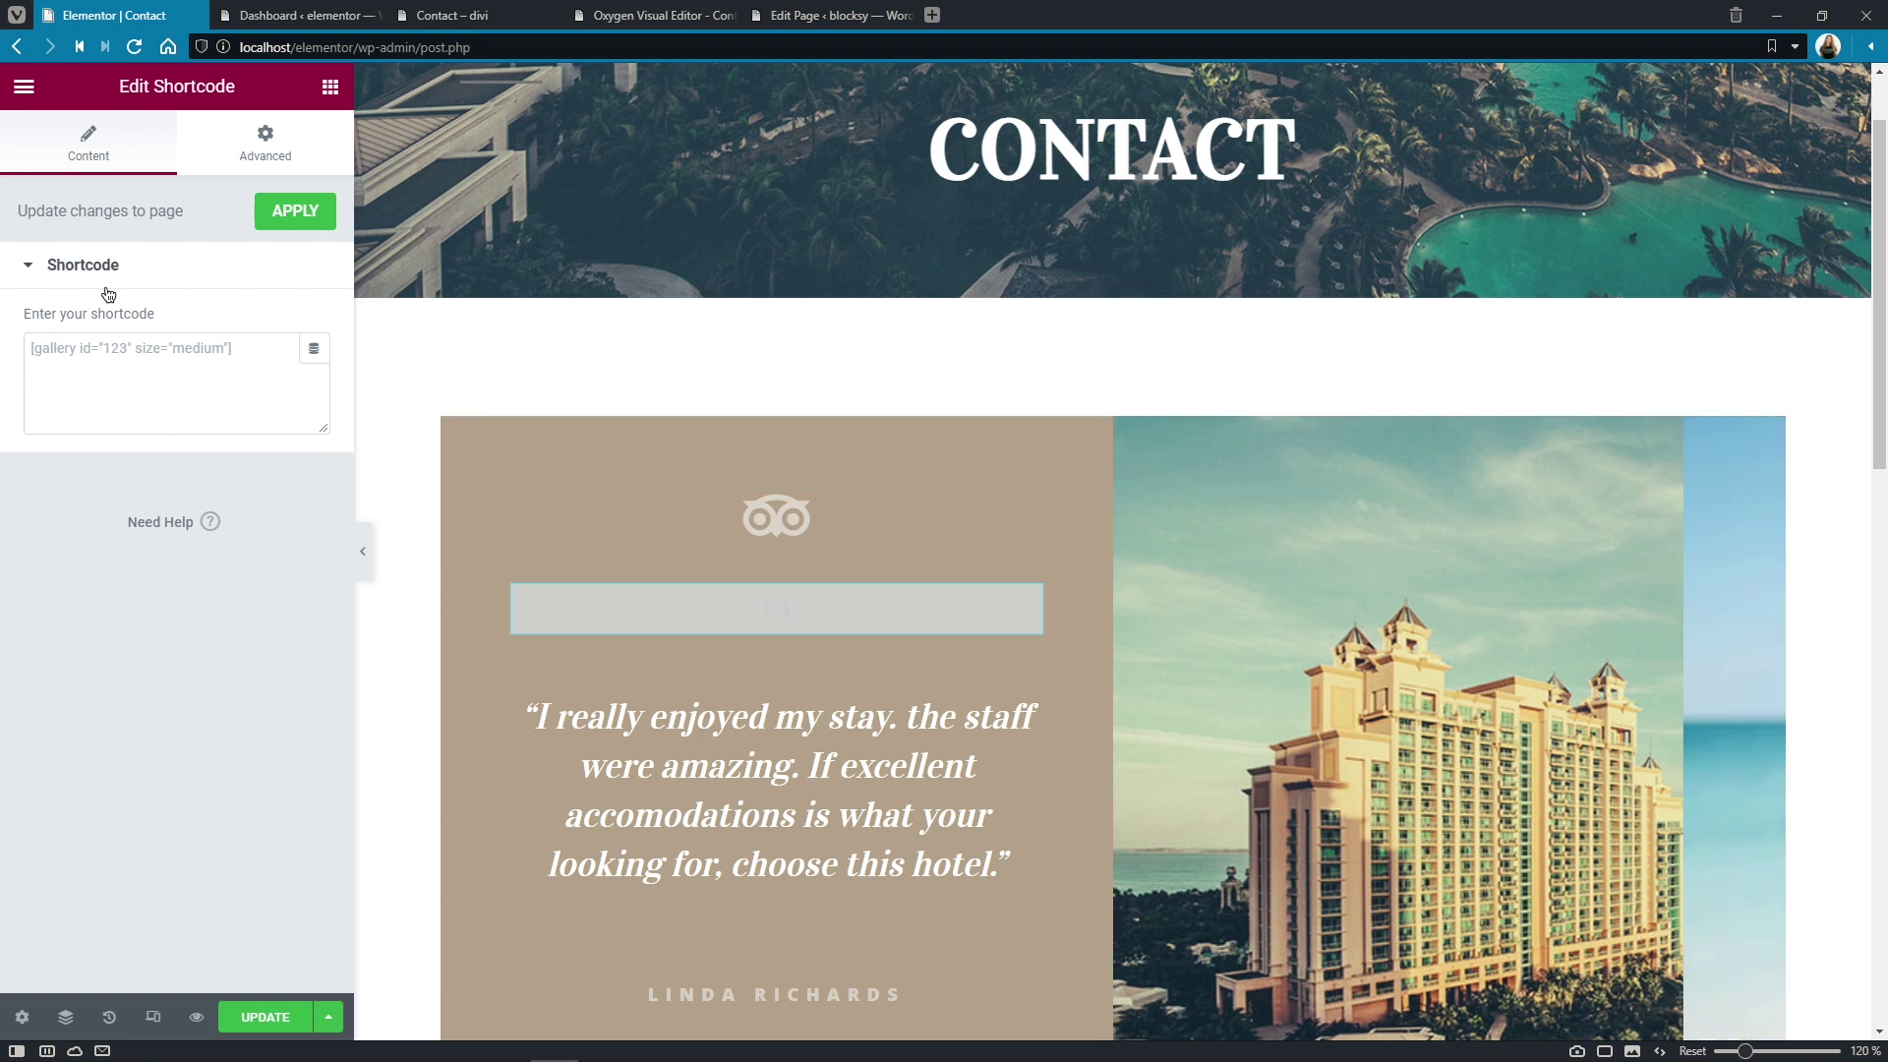
{"action": "left_click", "coordinate": [124, 374]}
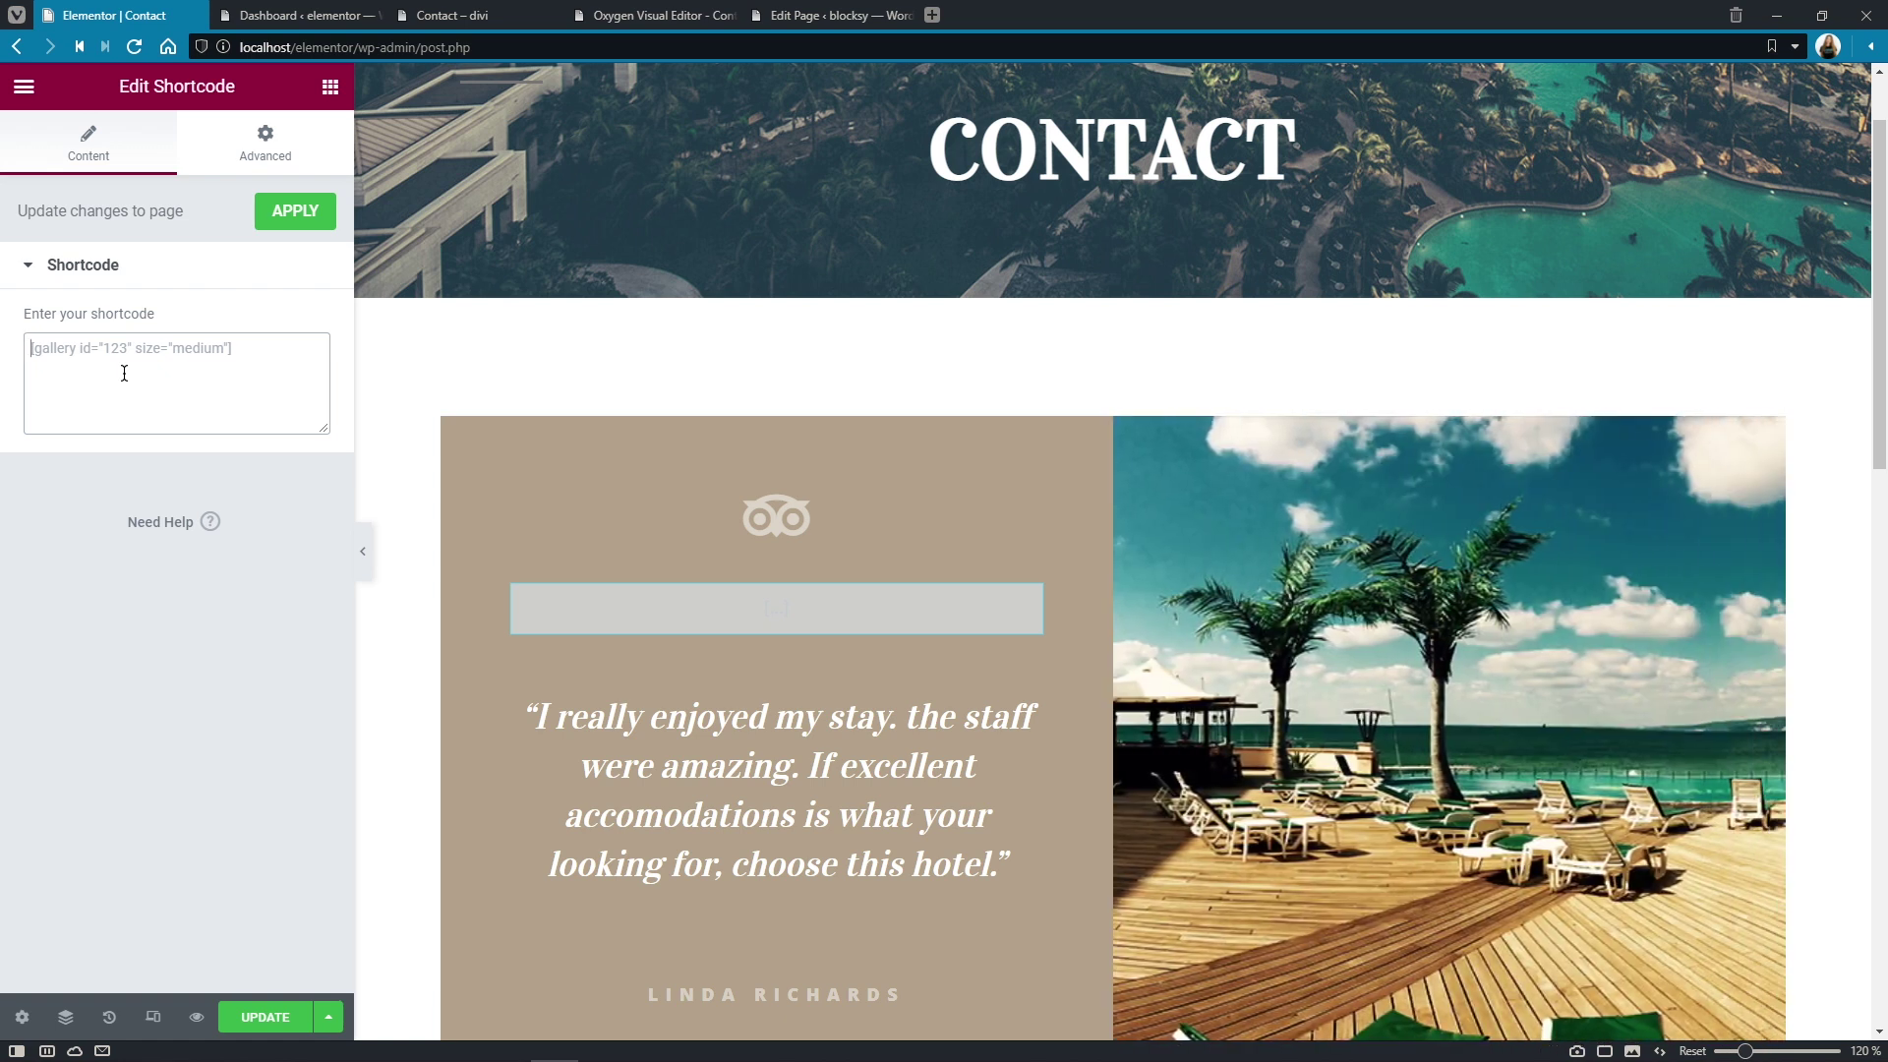
Copy the Contact Us form's shortcode from the JetFormBuilder Forms list in WordPress admin.
{"action": "left_click", "coordinate": [330, 18]}
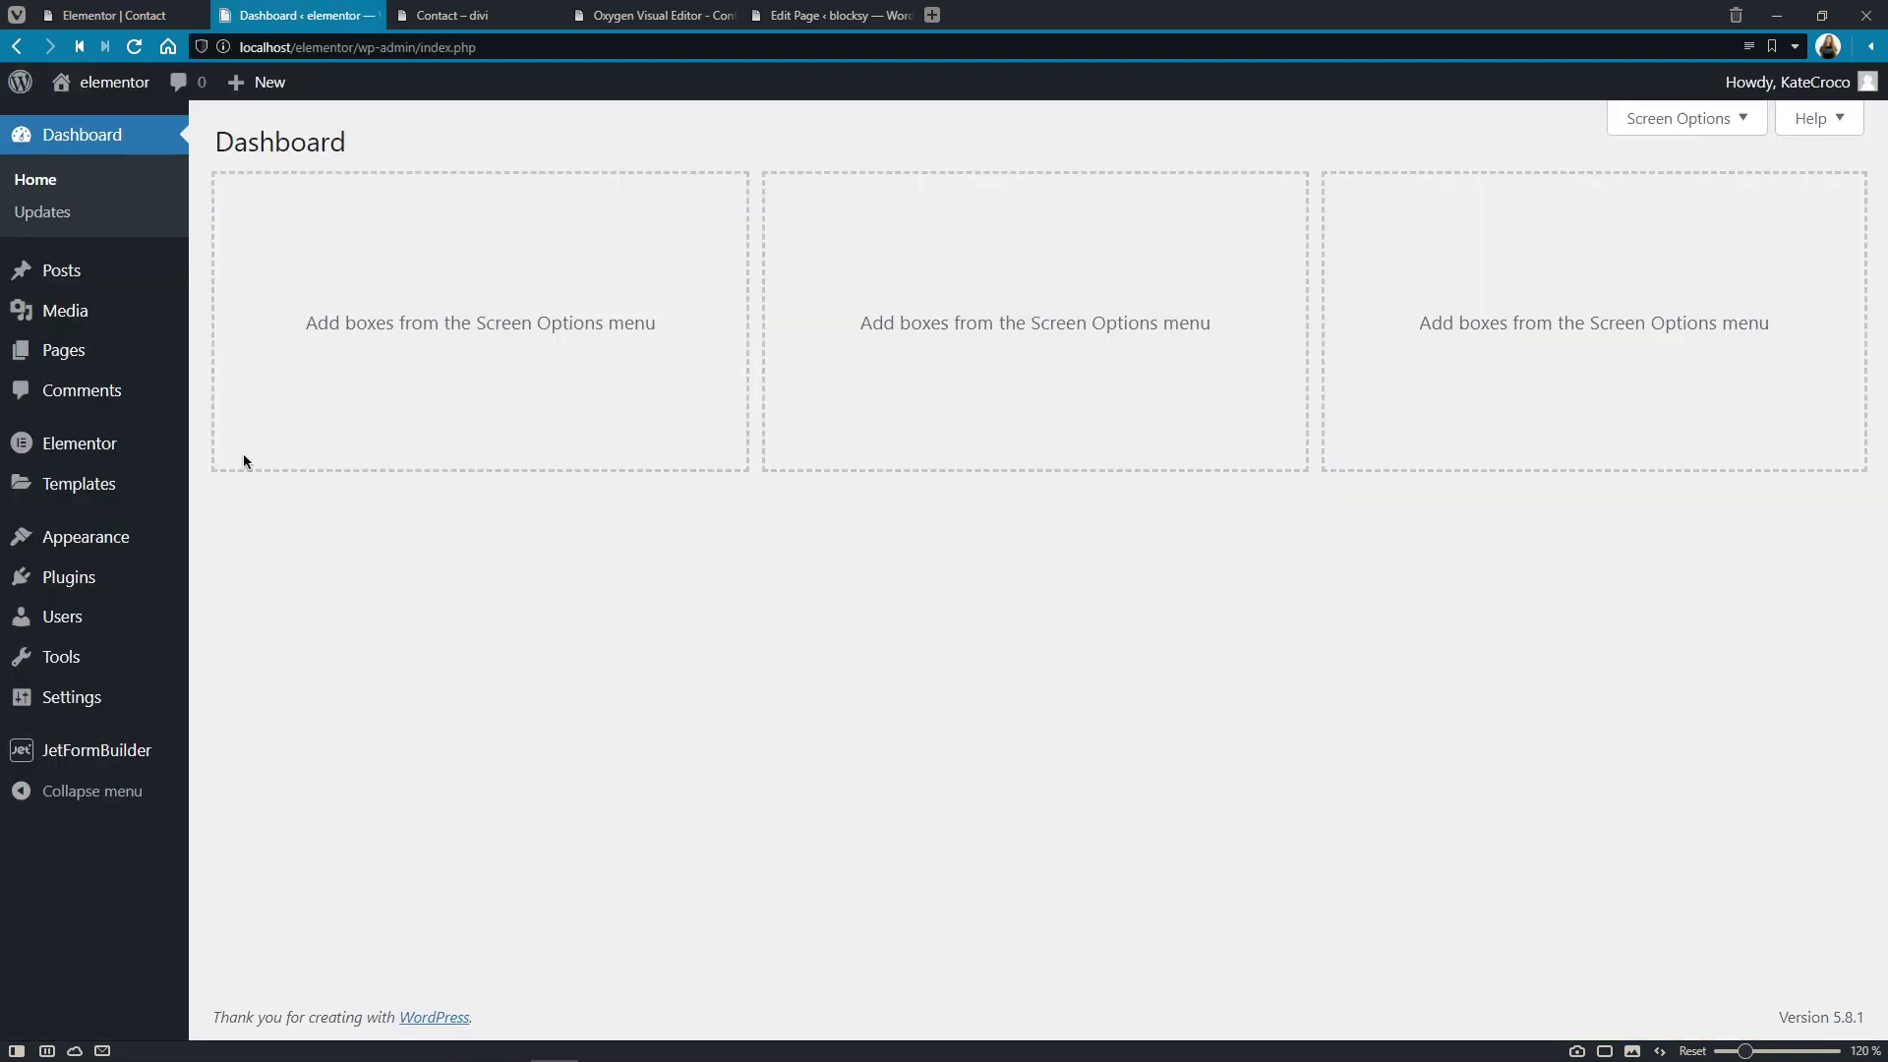
{"action": "left_click", "coordinate": [22, 755]}
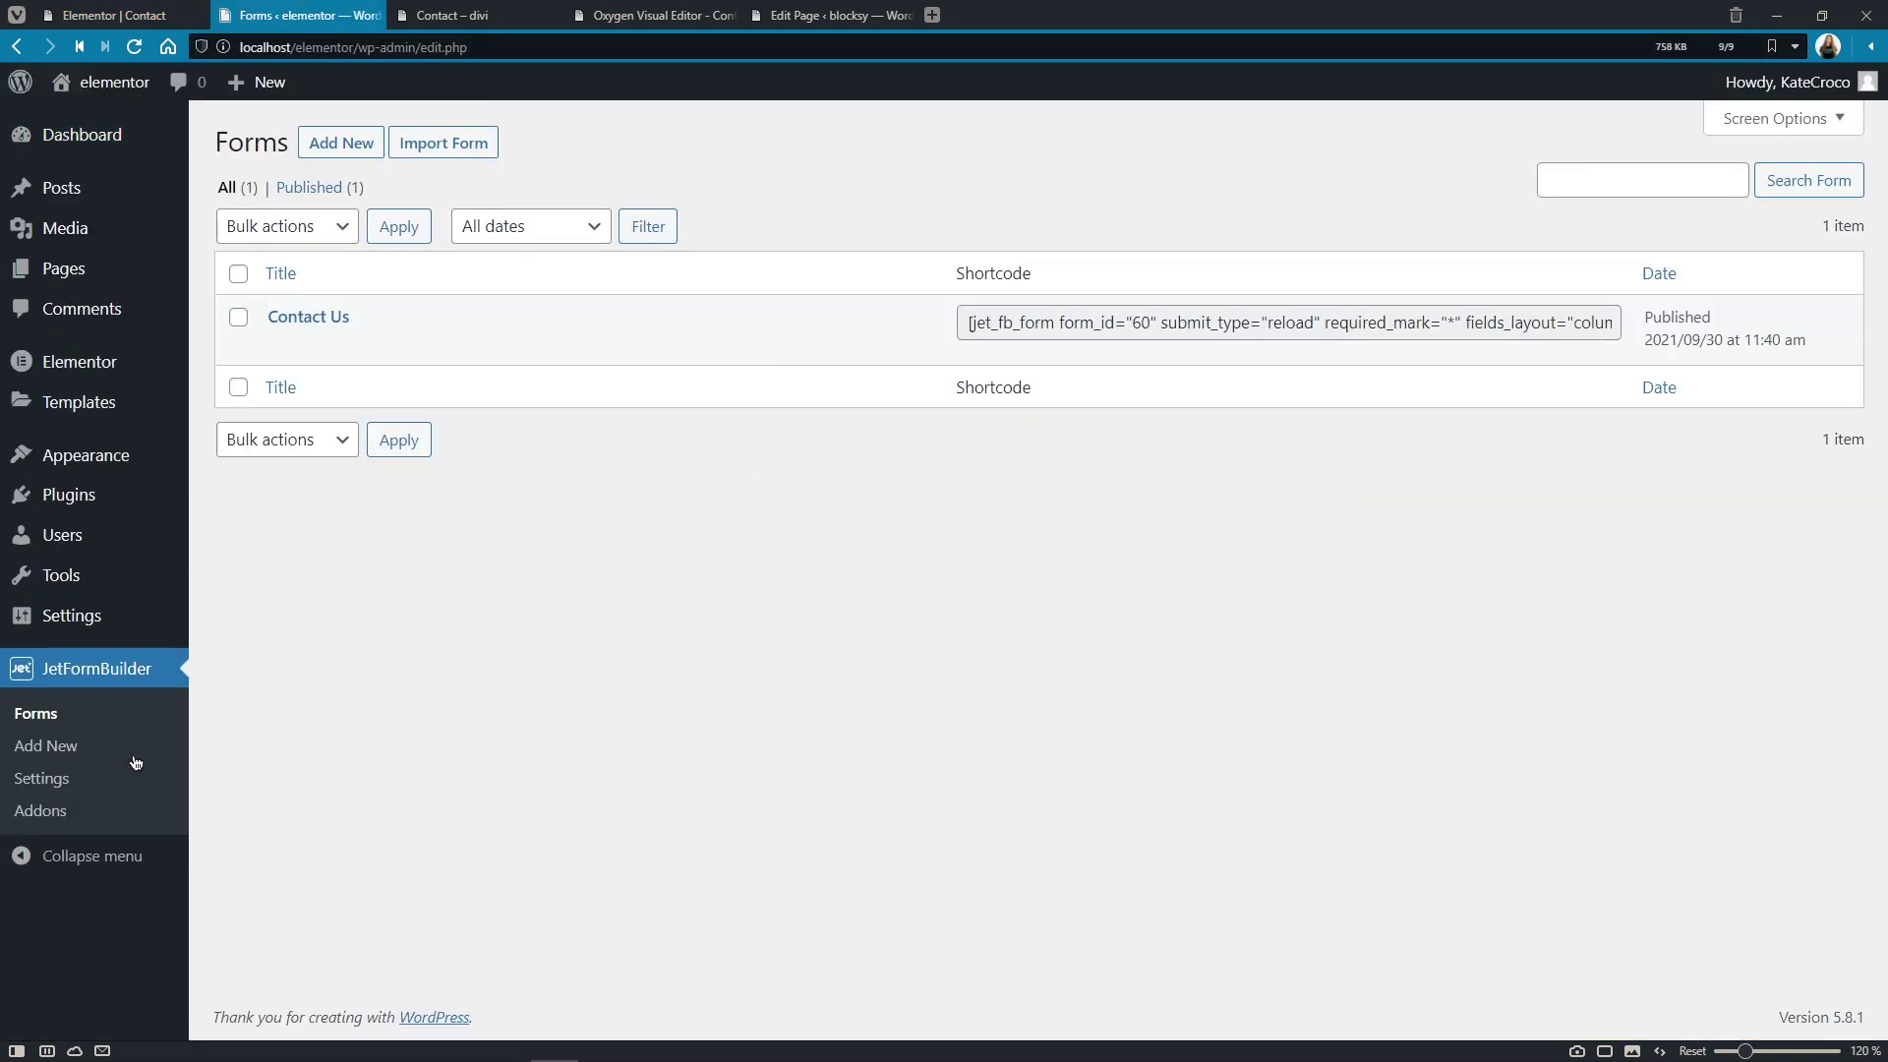
{"action": "left_click", "coordinate": [1135, 313]}
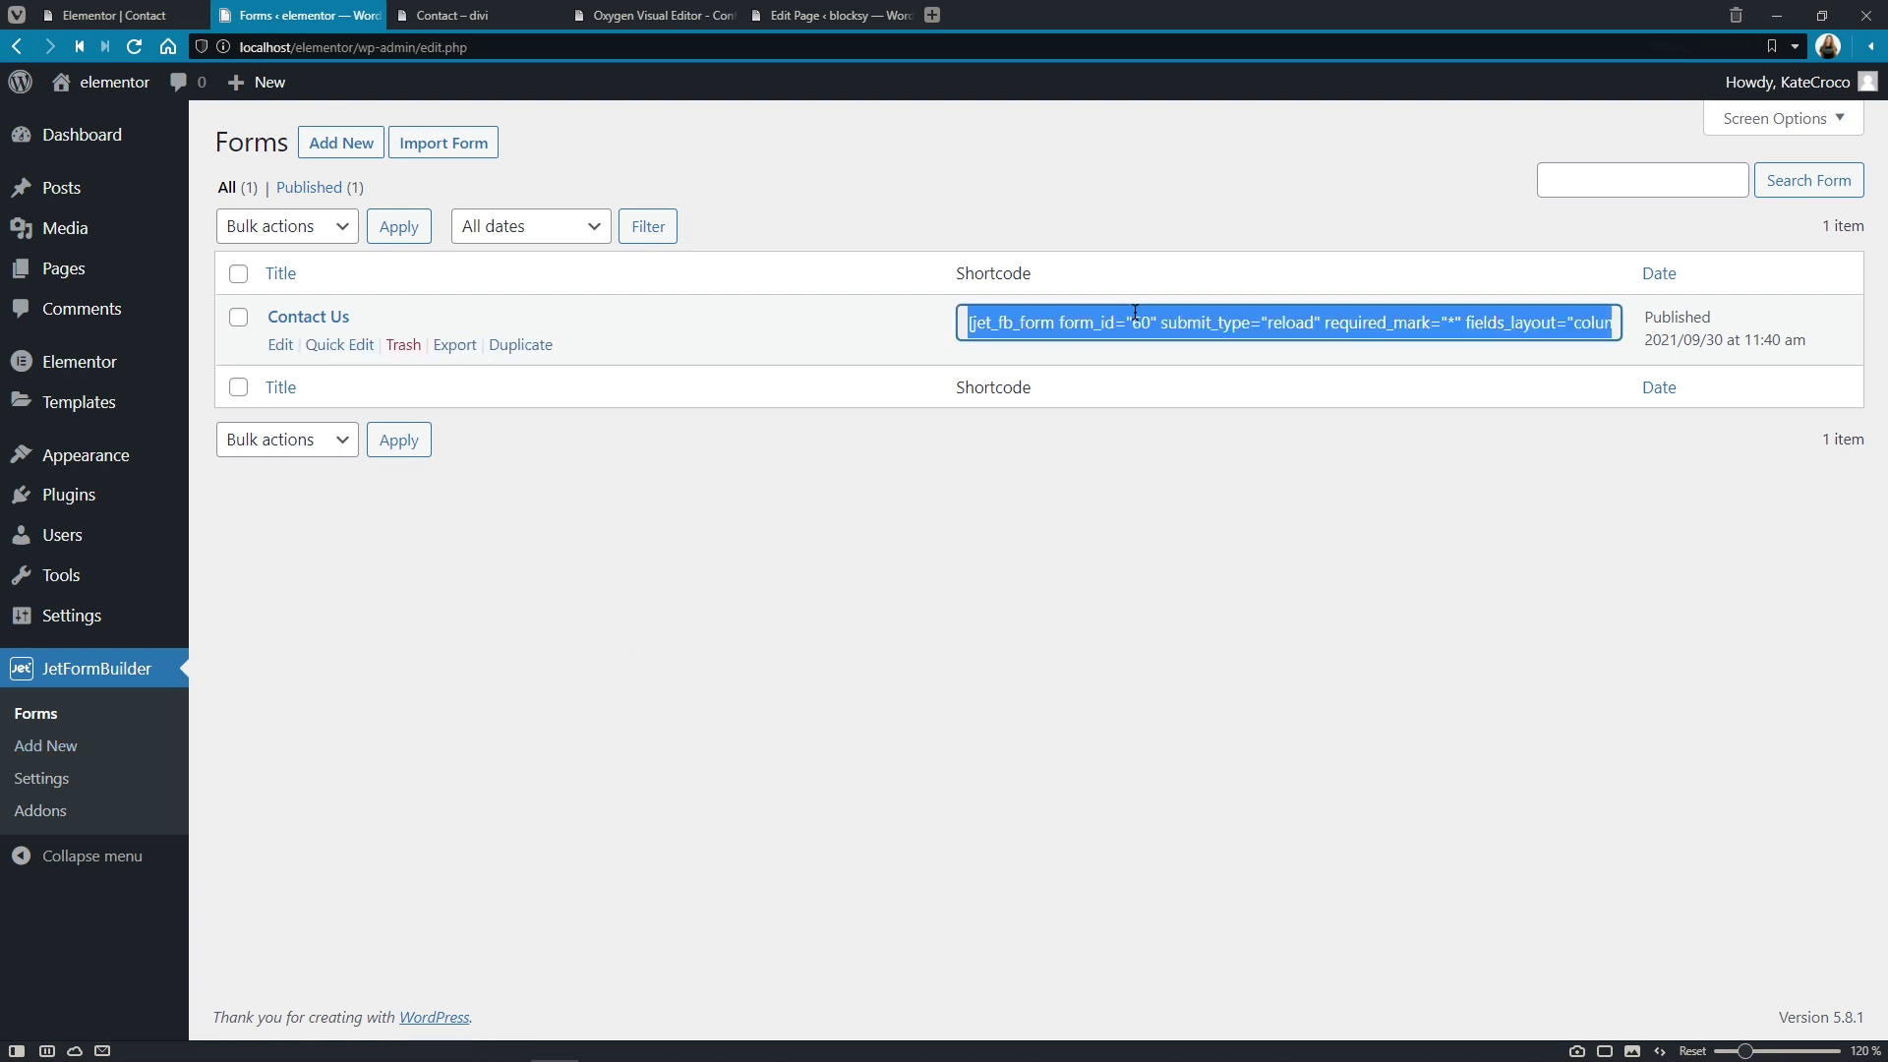
{"action": "right_click", "coordinate": [1135, 313]}
{"action": "left_click", "coordinate": [1165, 326]}
Open the Contact Us form in the block editor and look over its fields.
{"action": "left_click", "coordinate": [334, 316]}
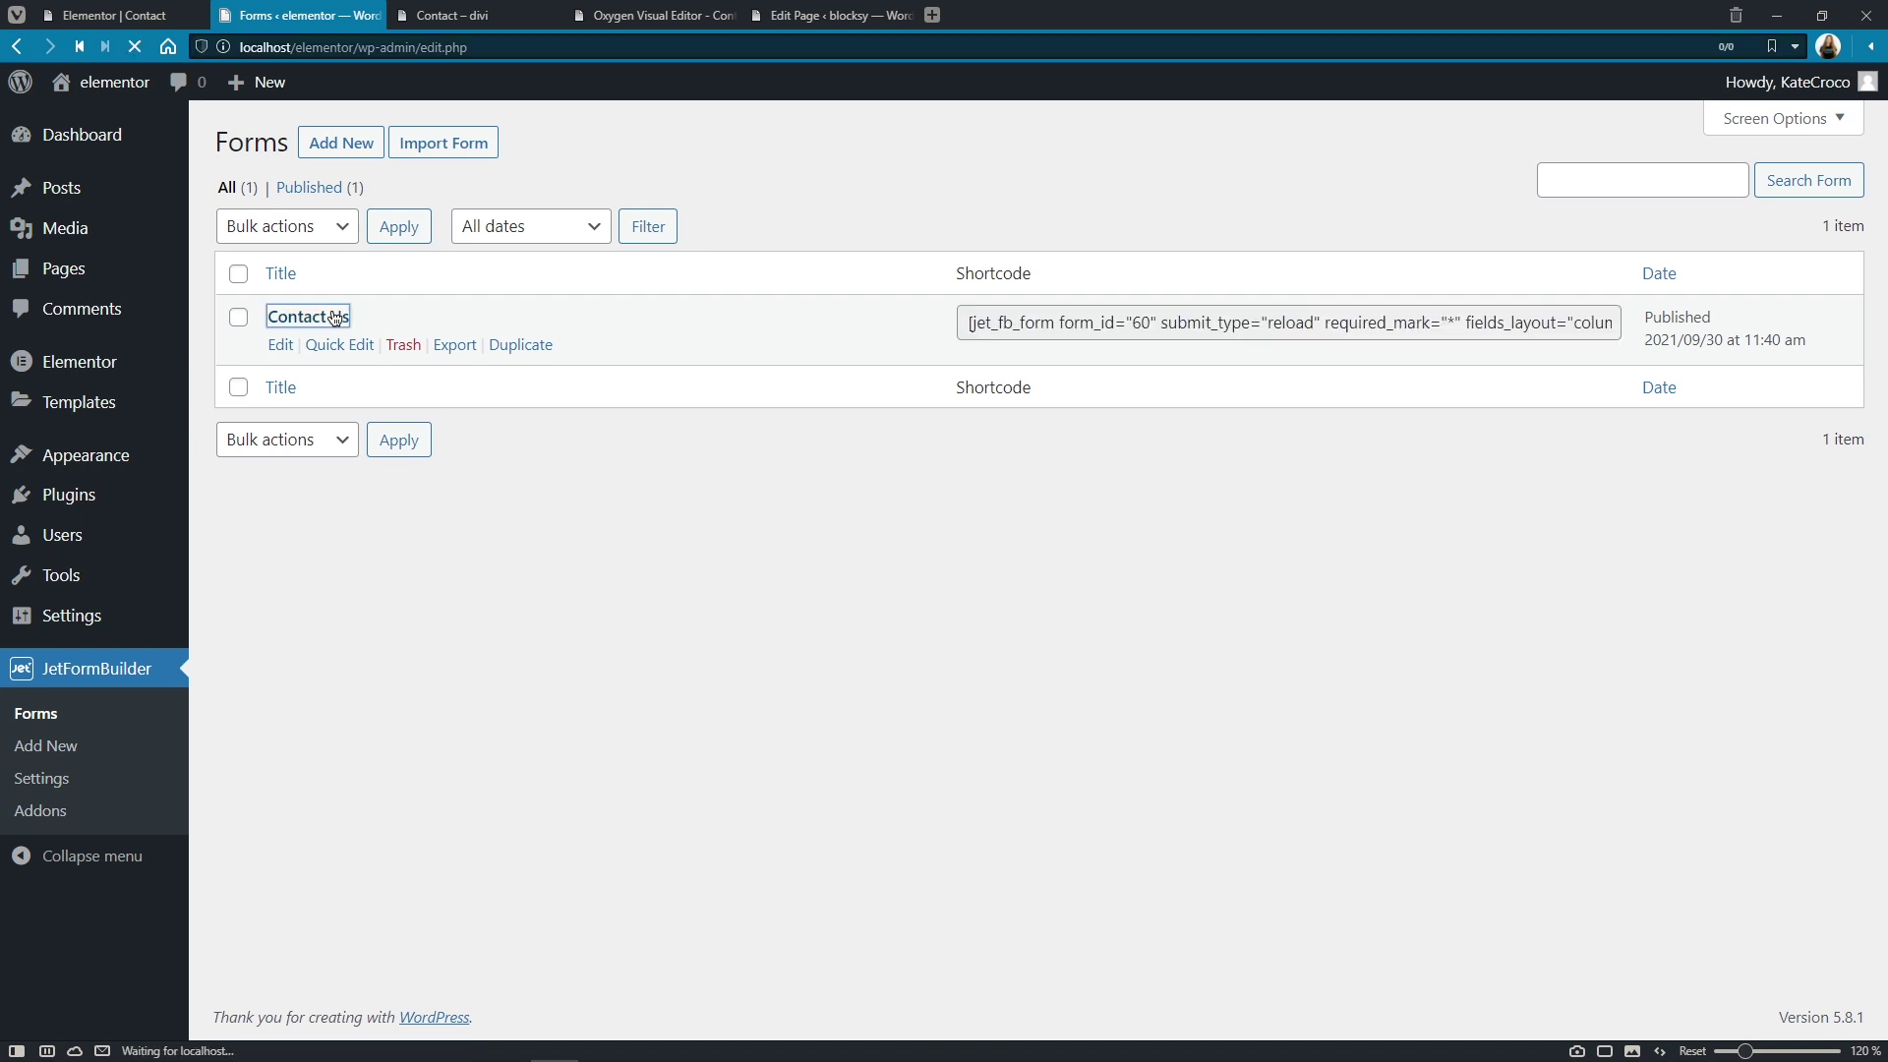
{"action": "scroll", "coordinate": [1236, 425], "scroll_direction": "down", "scroll_amount": 3}
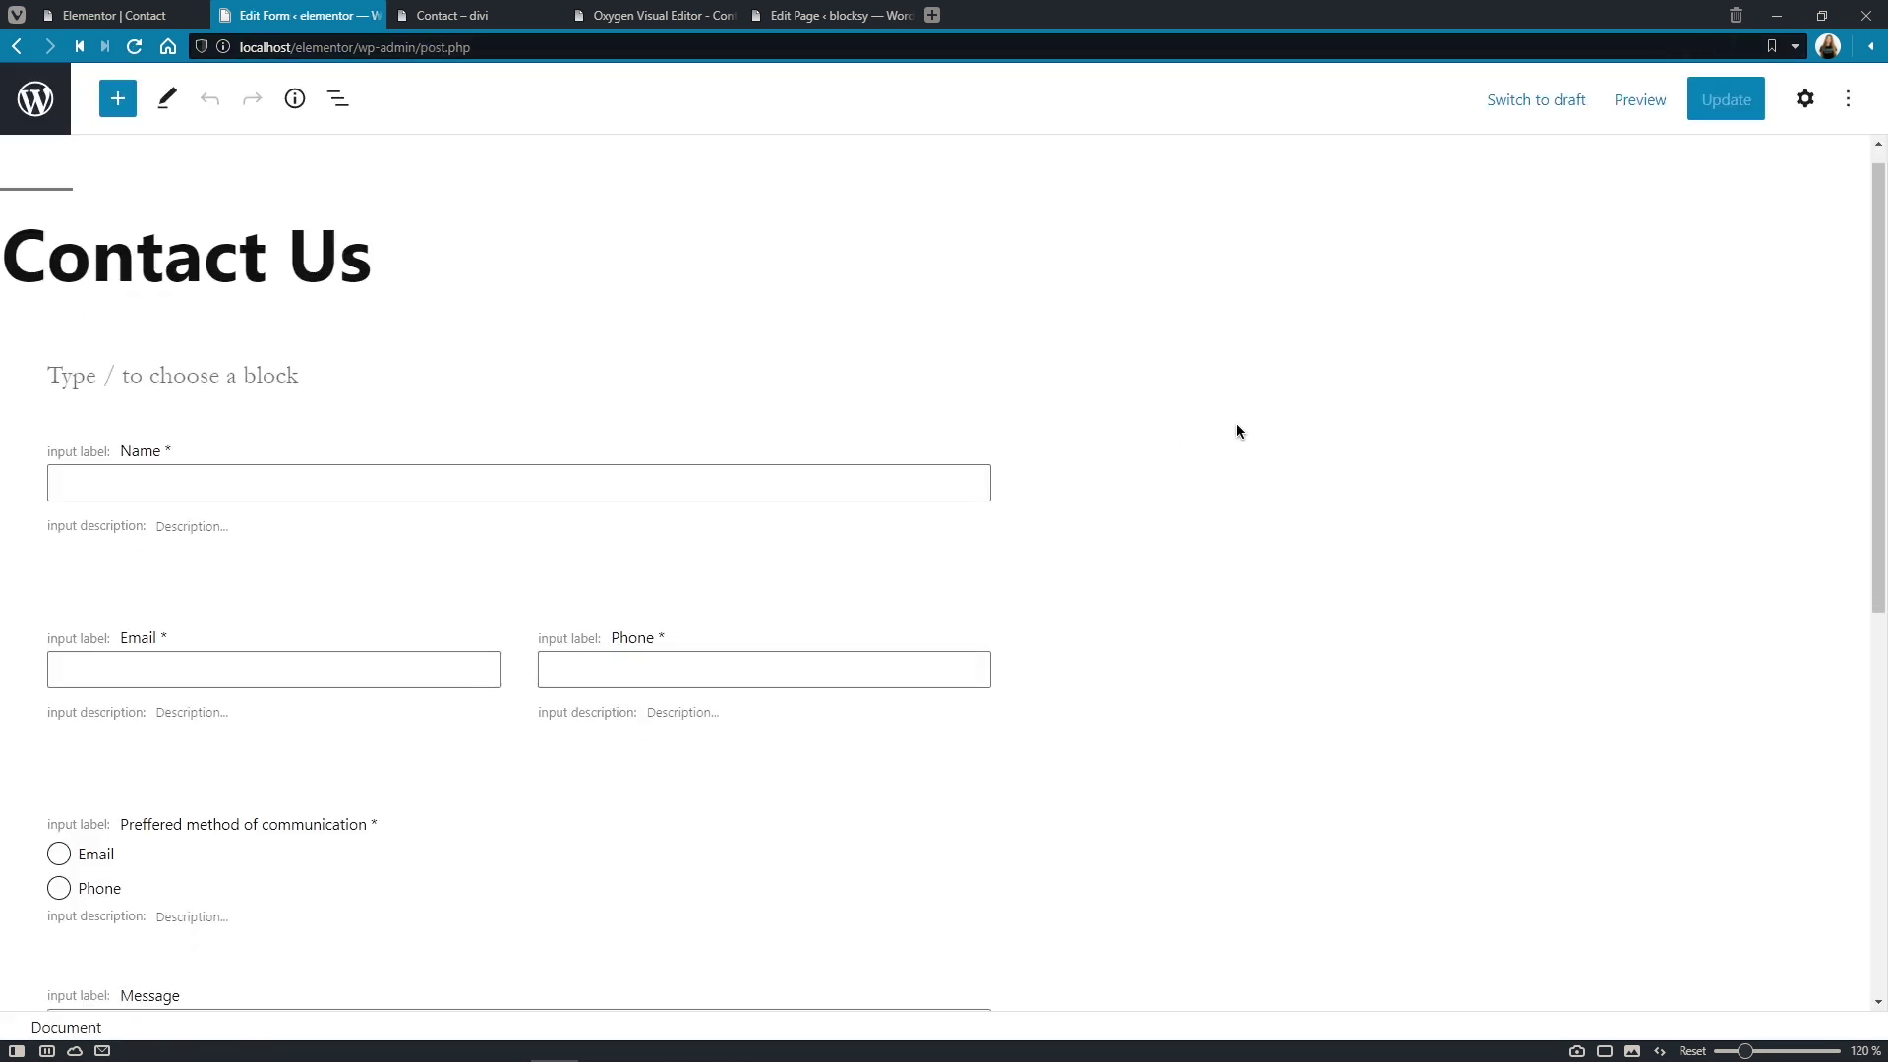
{"action": "scroll", "coordinate": [1236, 430], "scroll_direction": "down", "scroll_amount": 2}
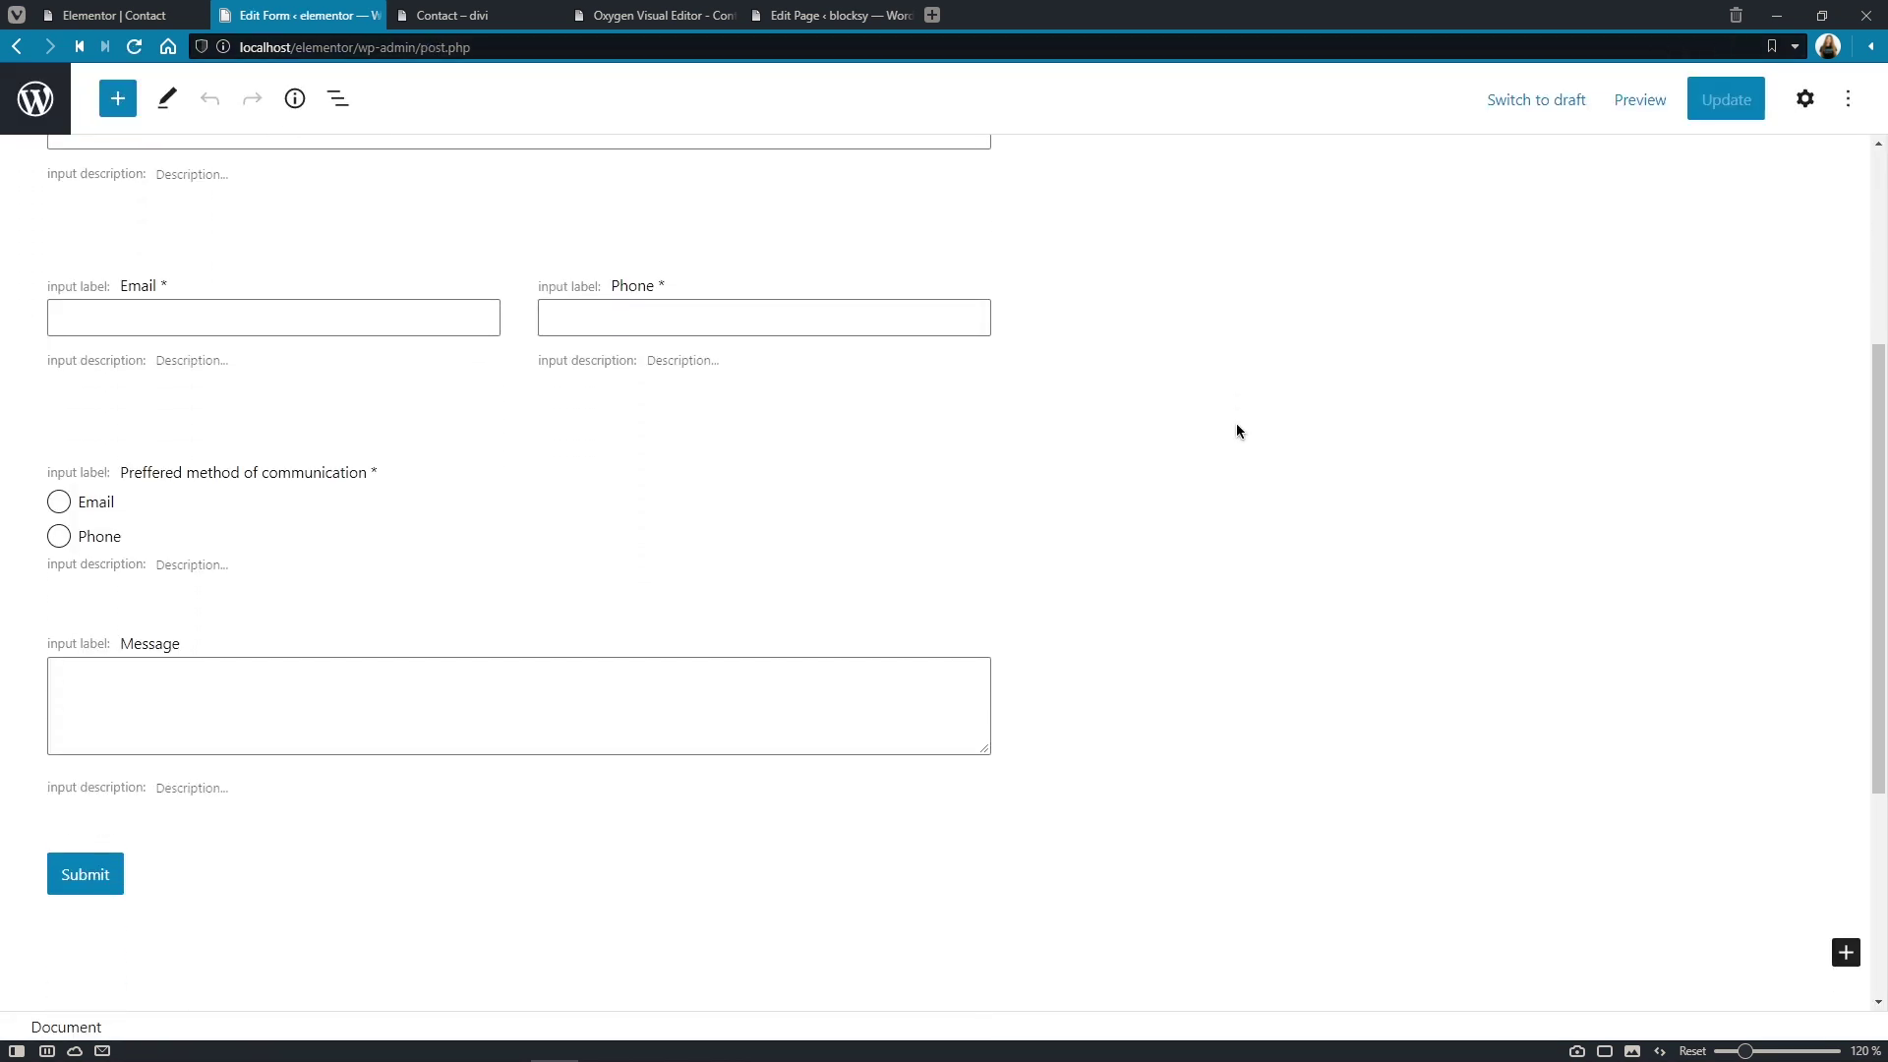
{"action": "scroll", "coordinate": [1236, 431], "scroll_direction": "up", "scroll_amount": 2}
{"action": "scroll", "coordinate": [1236, 431], "scroll_direction": "up", "scroll_amount": 5}
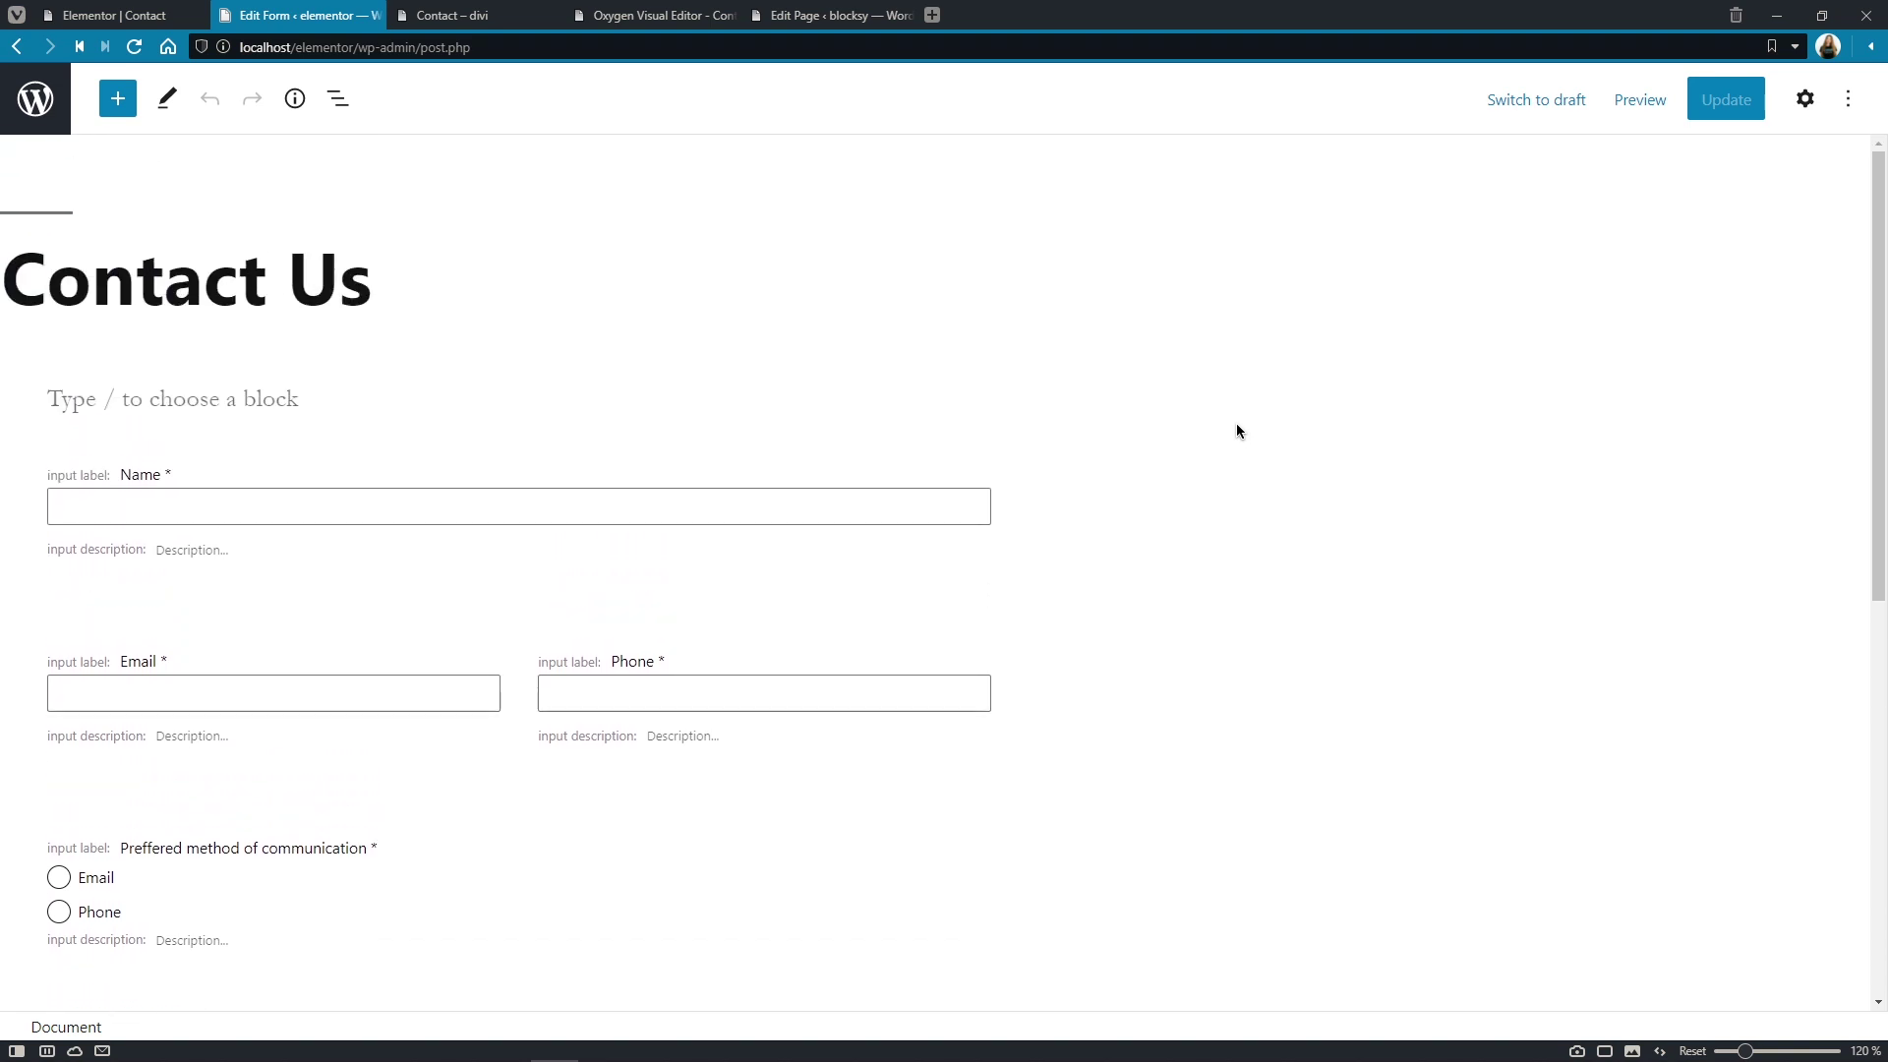
{"action": "scroll", "coordinate": [1239, 430], "scroll_direction": "down", "scroll_amount": 1}
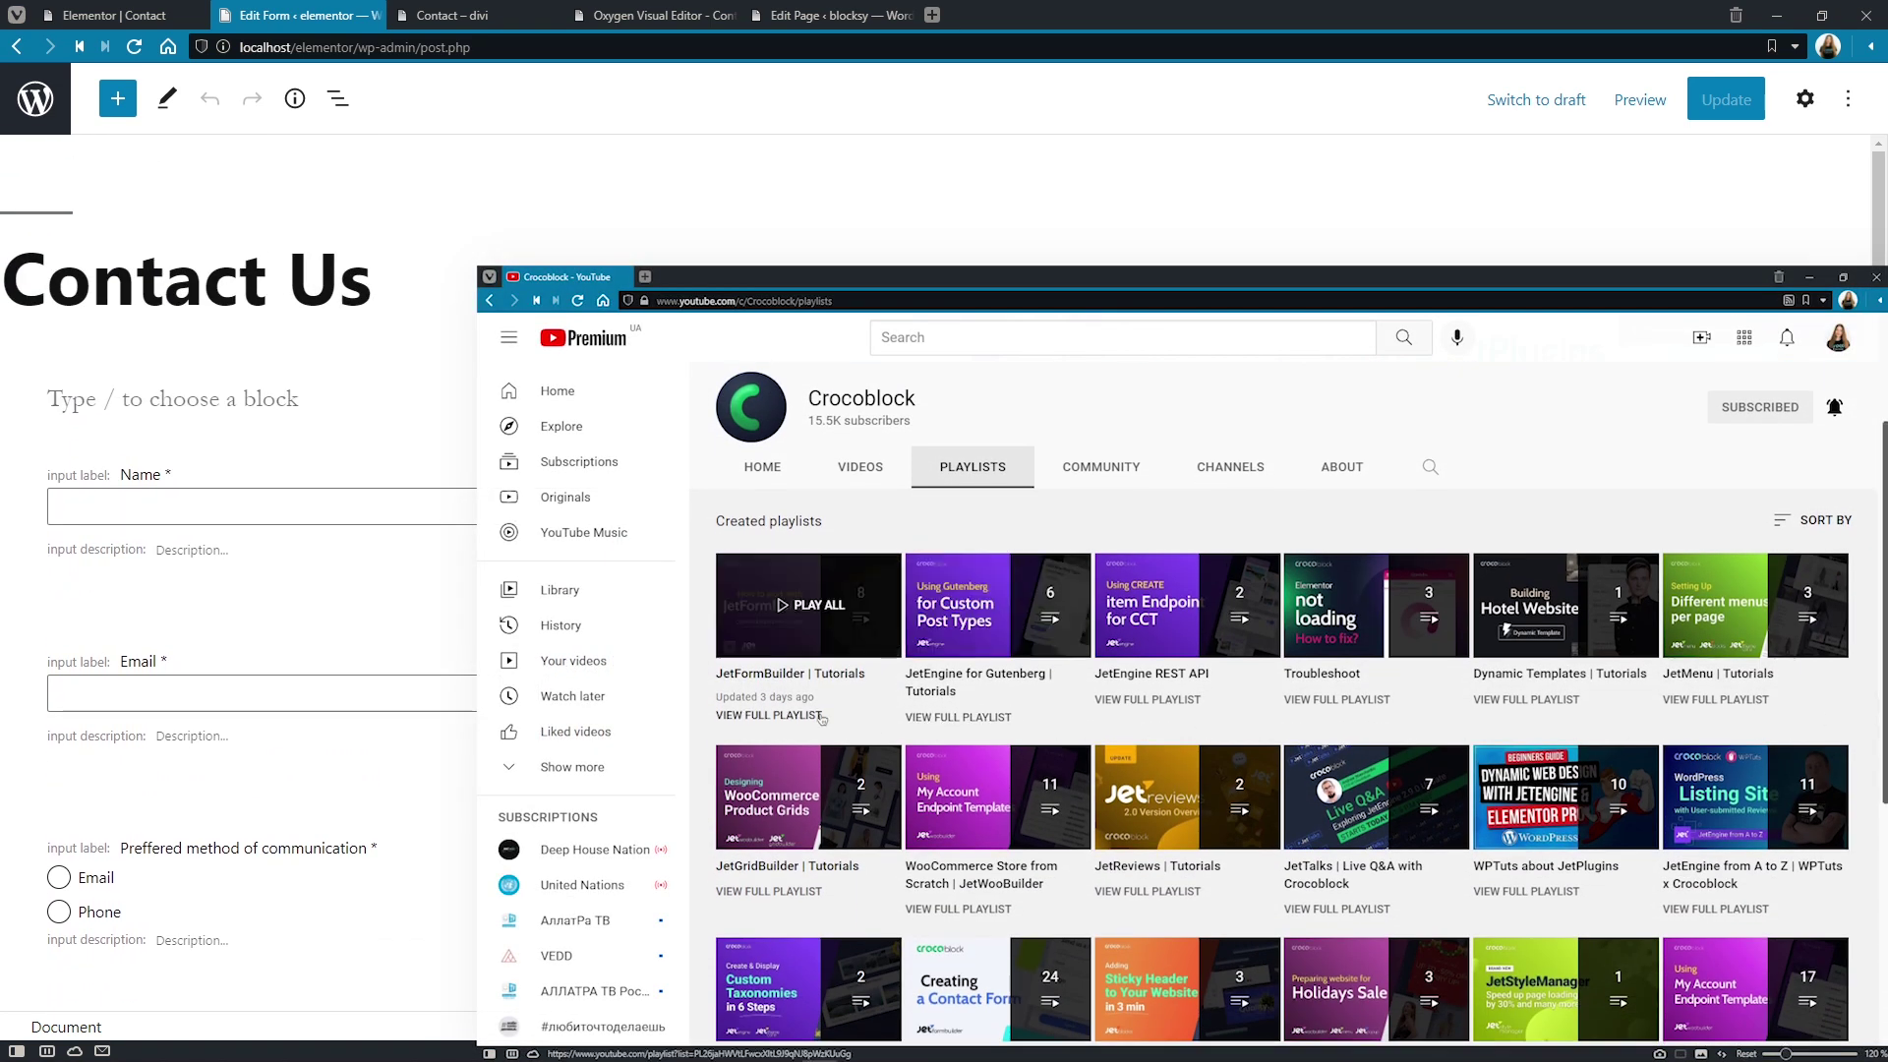
{"action": "left_click", "coordinate": [819, 716]}
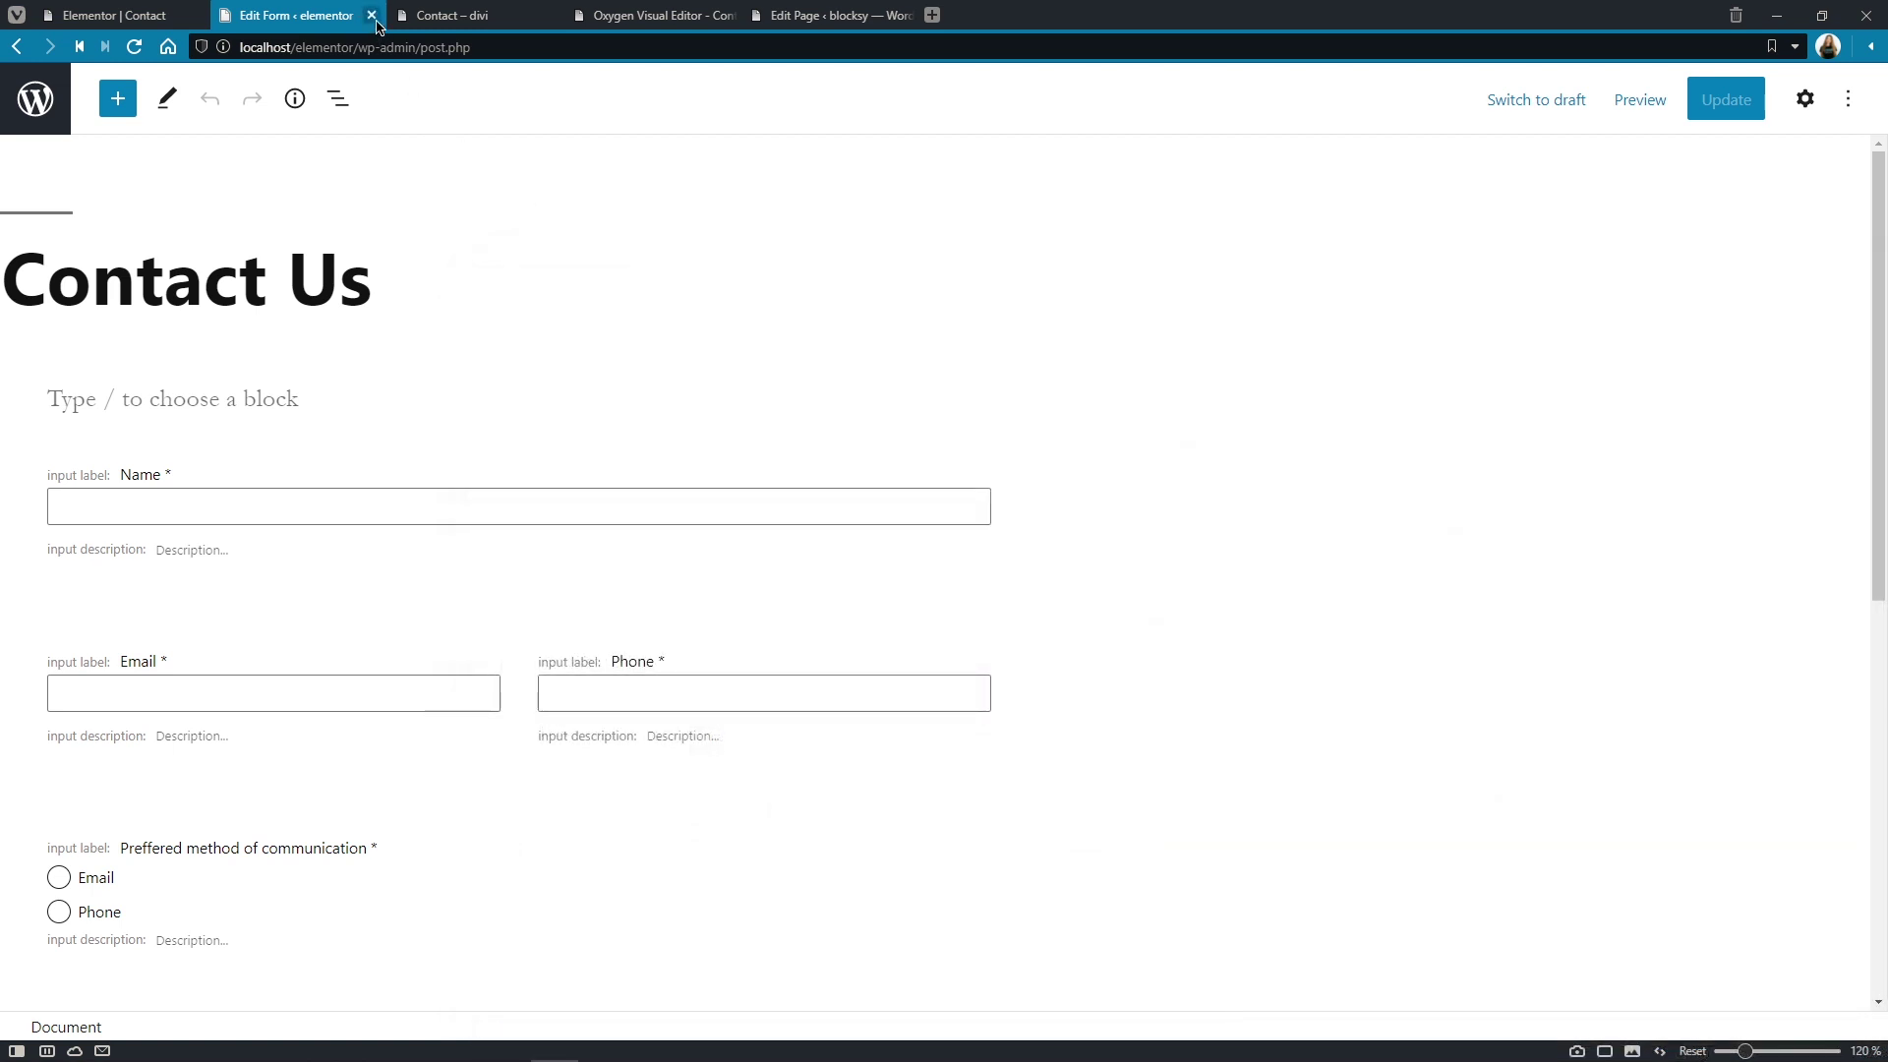
Paste the form 60 jet_fb_form shortcode into the Shortcode widget and check its Advanced settings.
{"action": "left_click", "coordinate": [372, 16]}
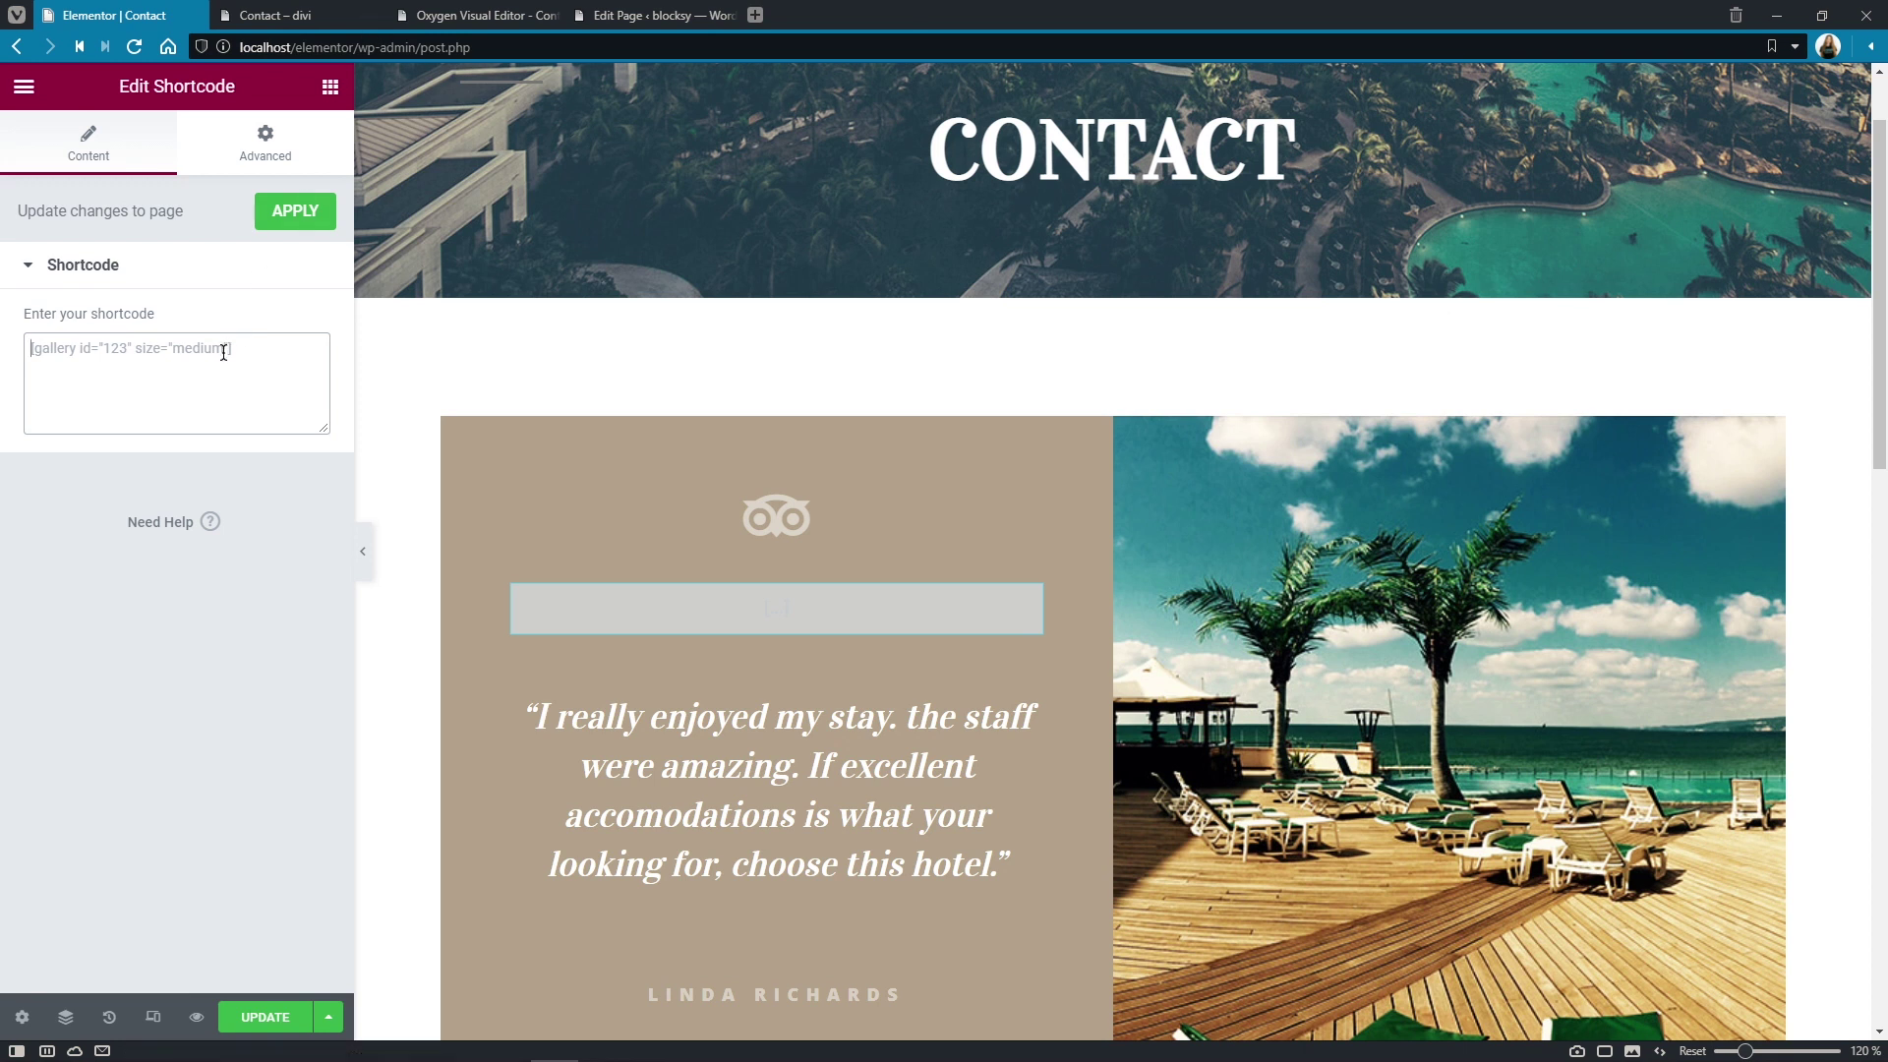
{"action": "type", "text": "[jet_fb_form form_id=\"60\" submit_type=\"reload\" required_mark=\"*\" fields_layout=\"column\" enable_progress=\"\"]"}
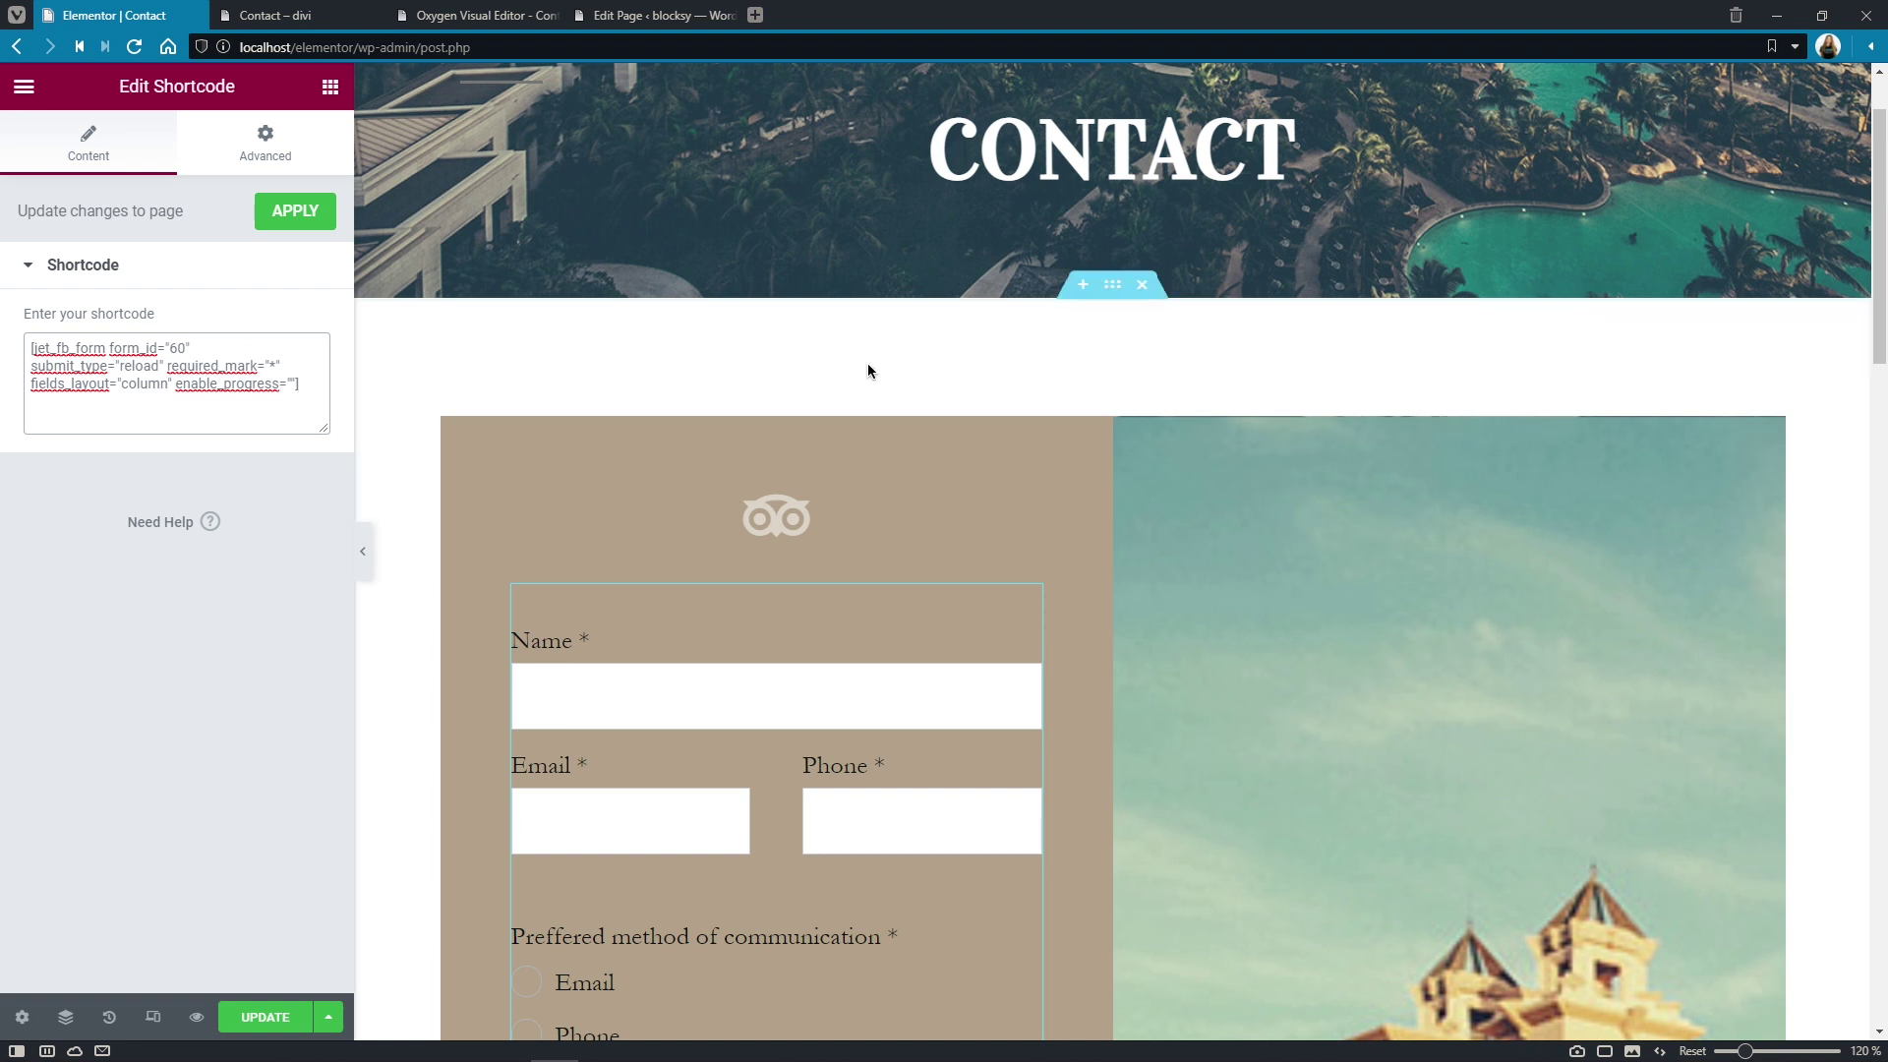
{"action": "left_click_drag", "start_coordinate": [1883, 345], "coordinate": [1883, 413]}
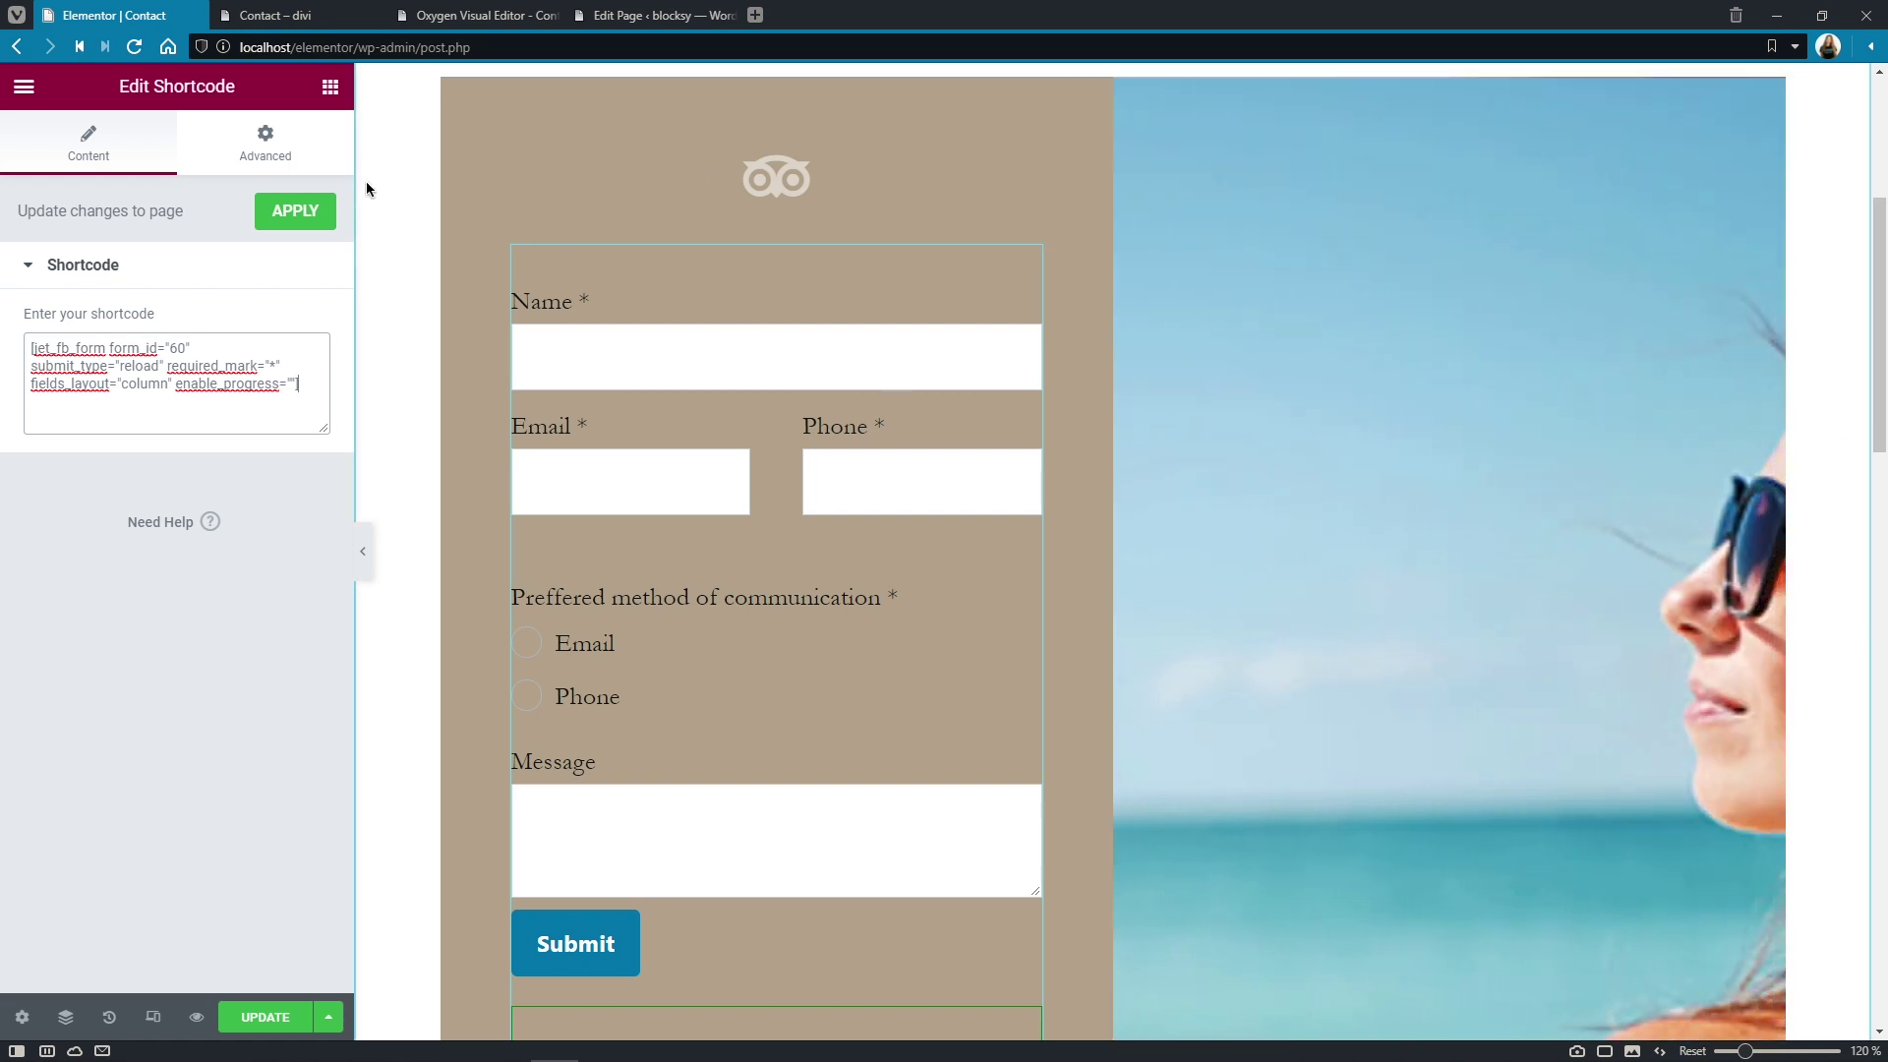
{"action": "left_click", "coordinate": [274, 157]}
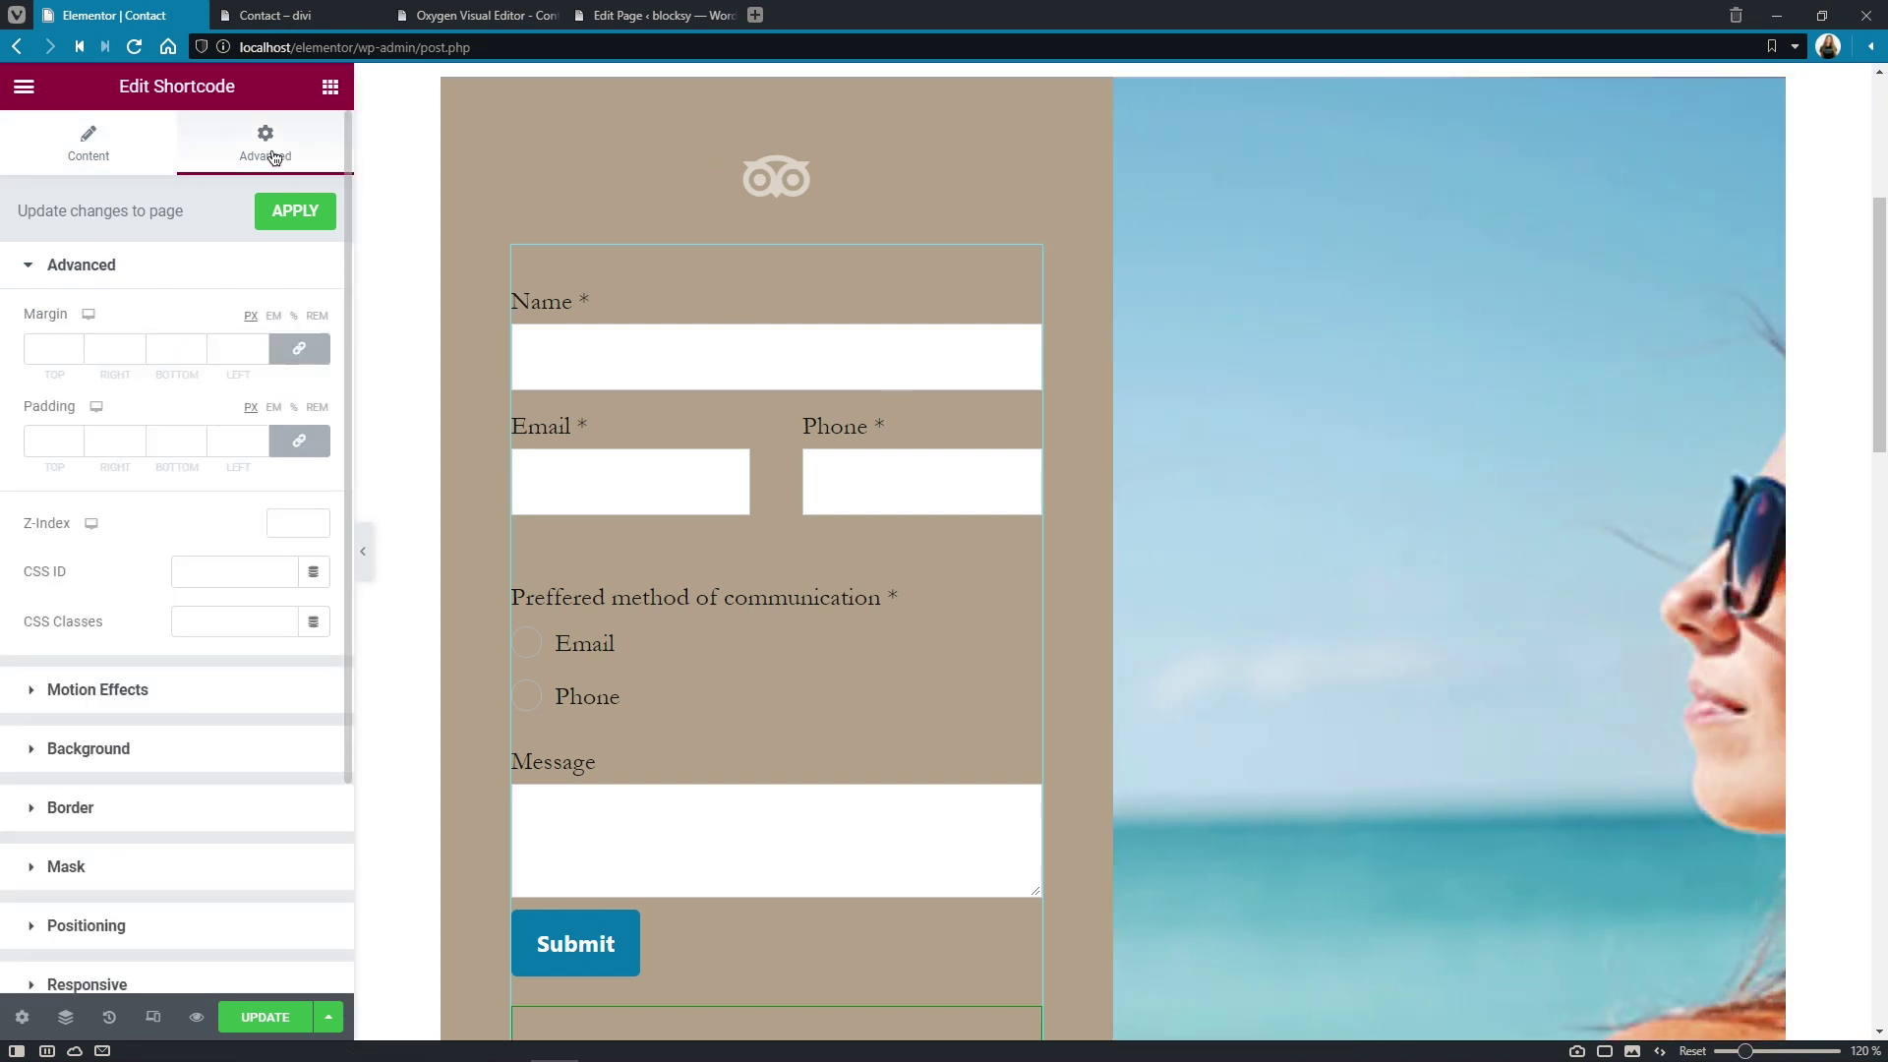
{"action": "left_click", "coordinate": [79, 152]}
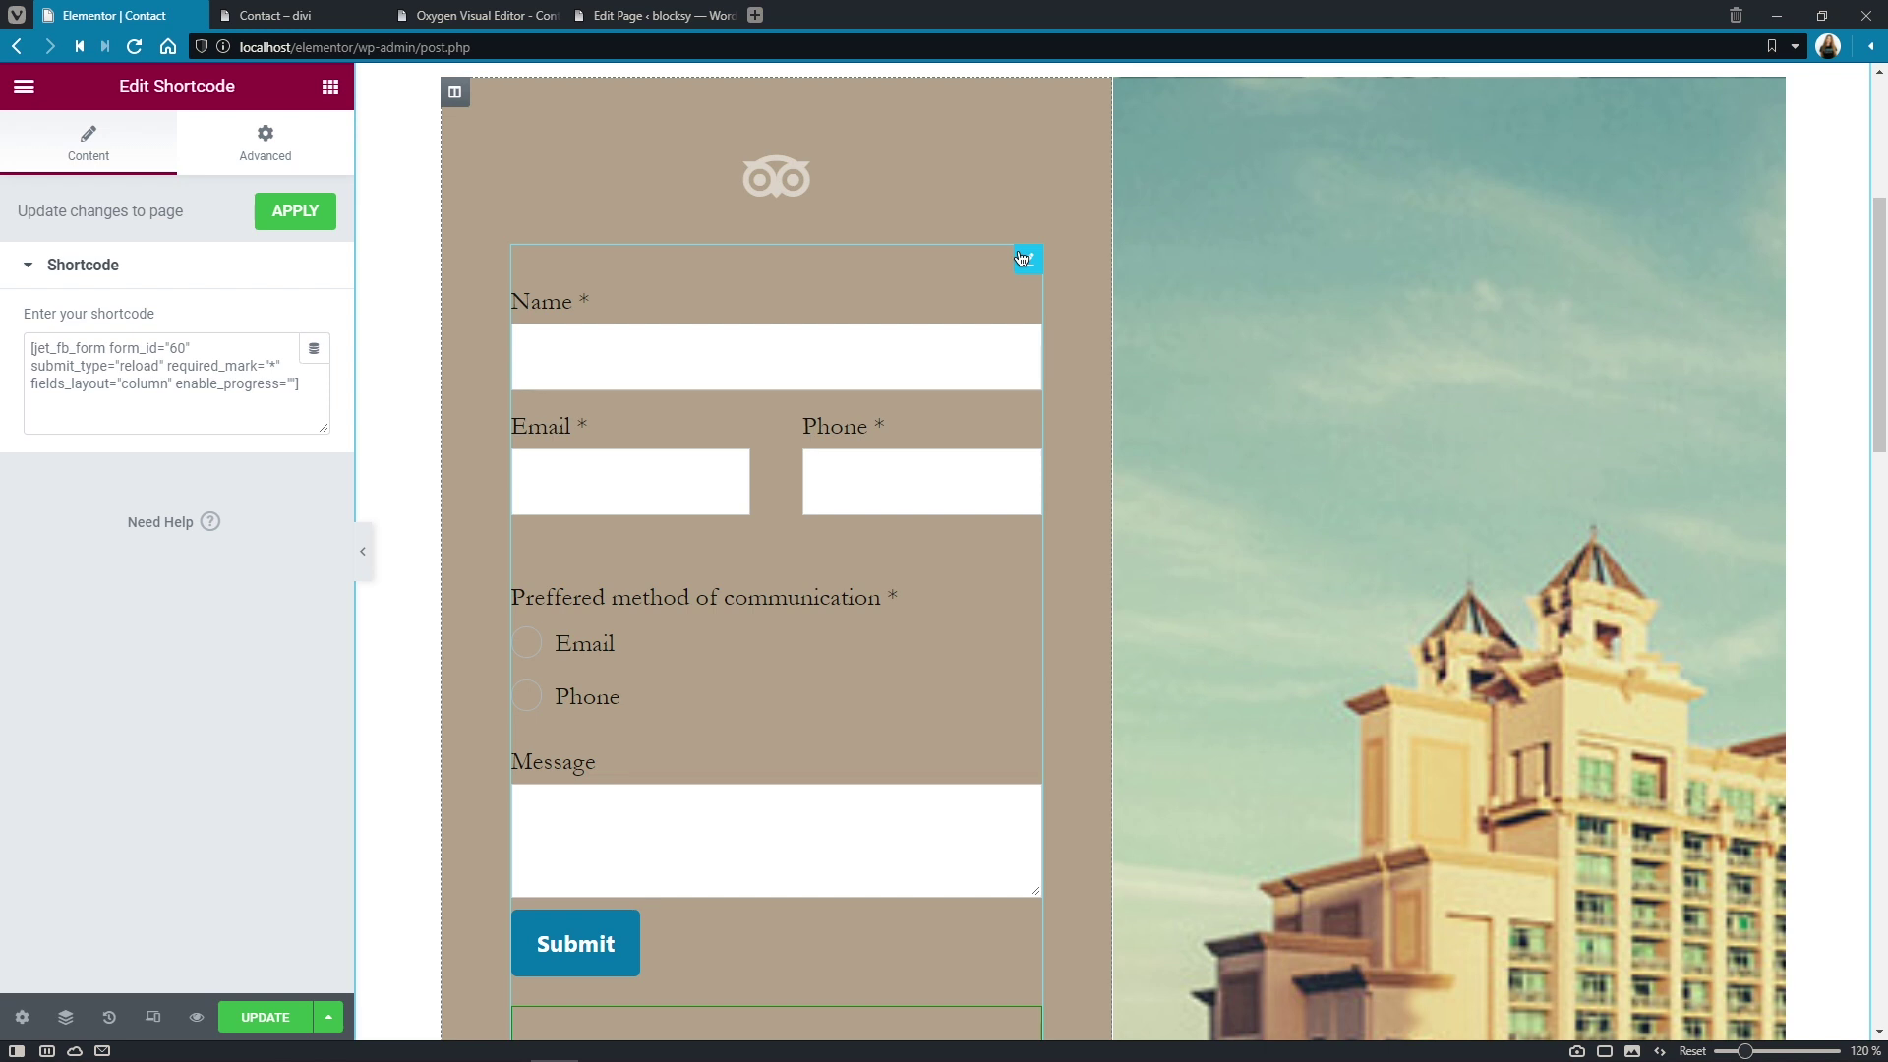
Delete the Shortcode widget that holds the embedded form.
{"action": "right_click", "coordinate": [1022, 258]}
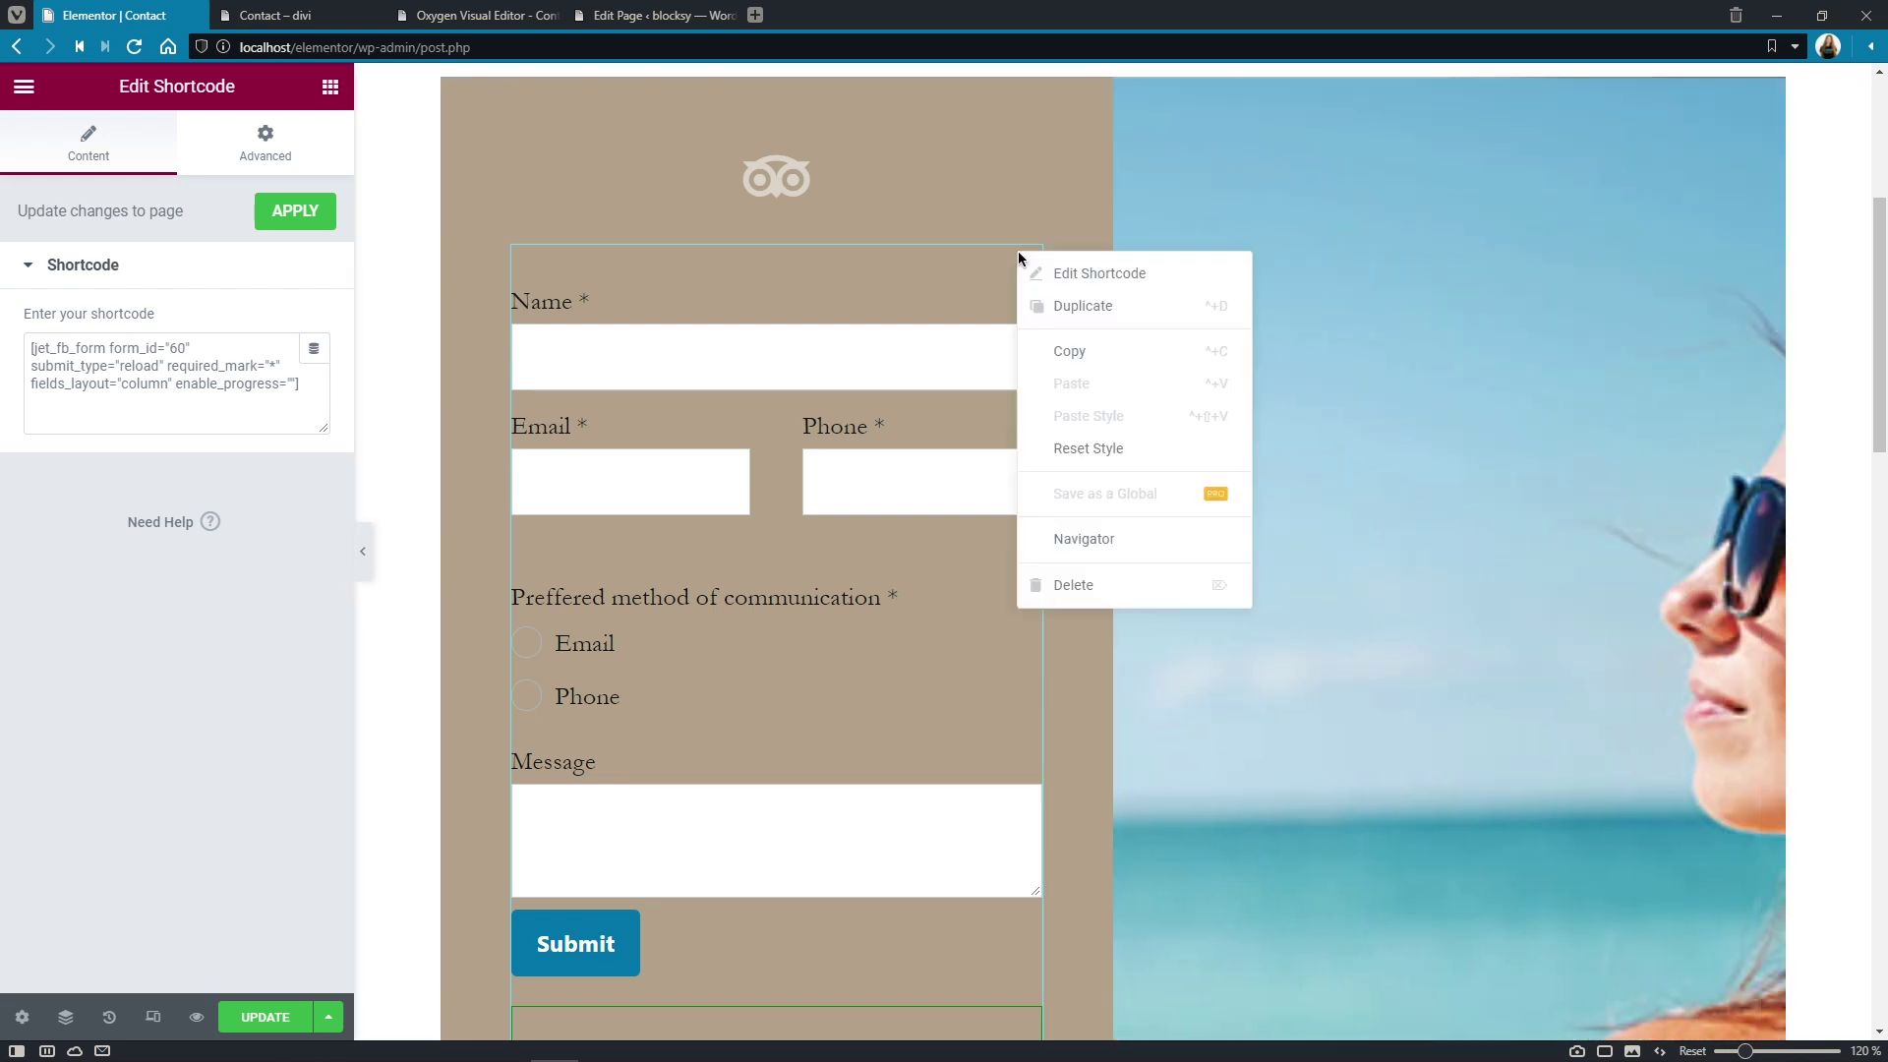
{"action": "left_click", "coordinate": [1060, 587]}
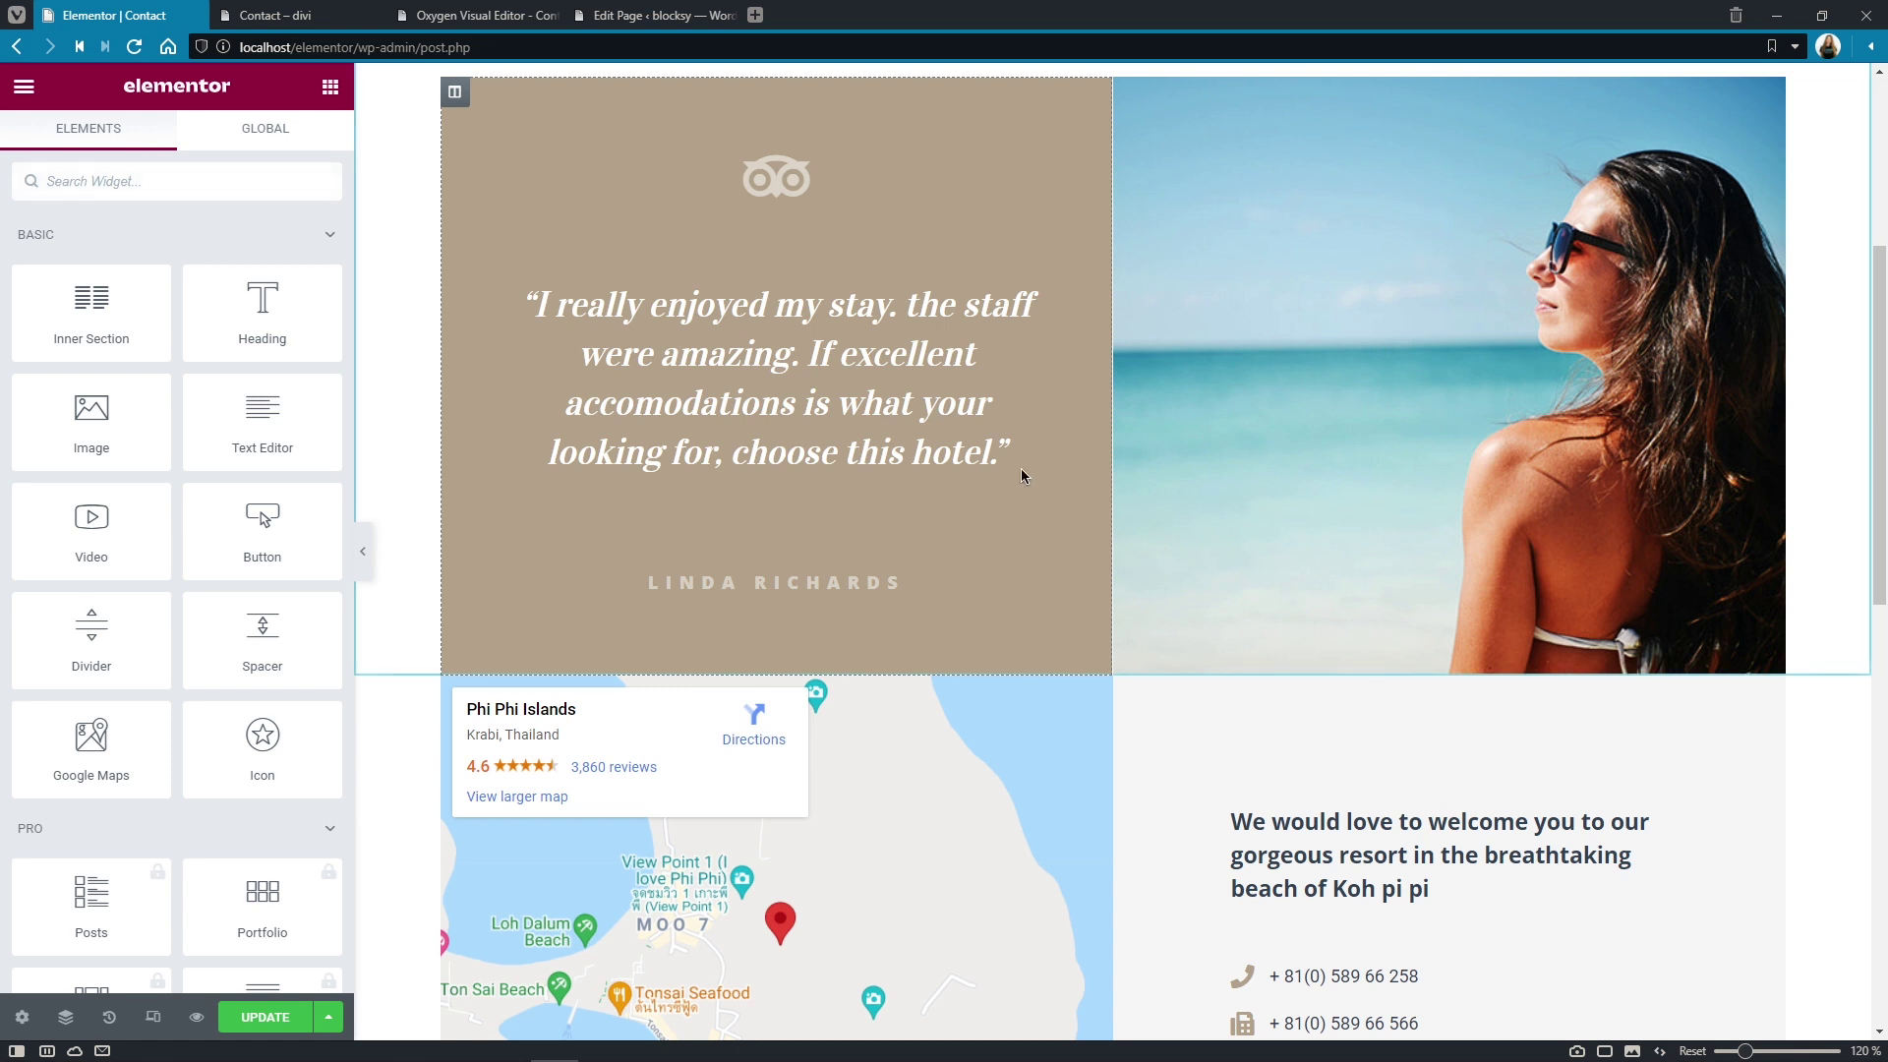
{"action": "left_click", "coordinate": [1026, 262]}
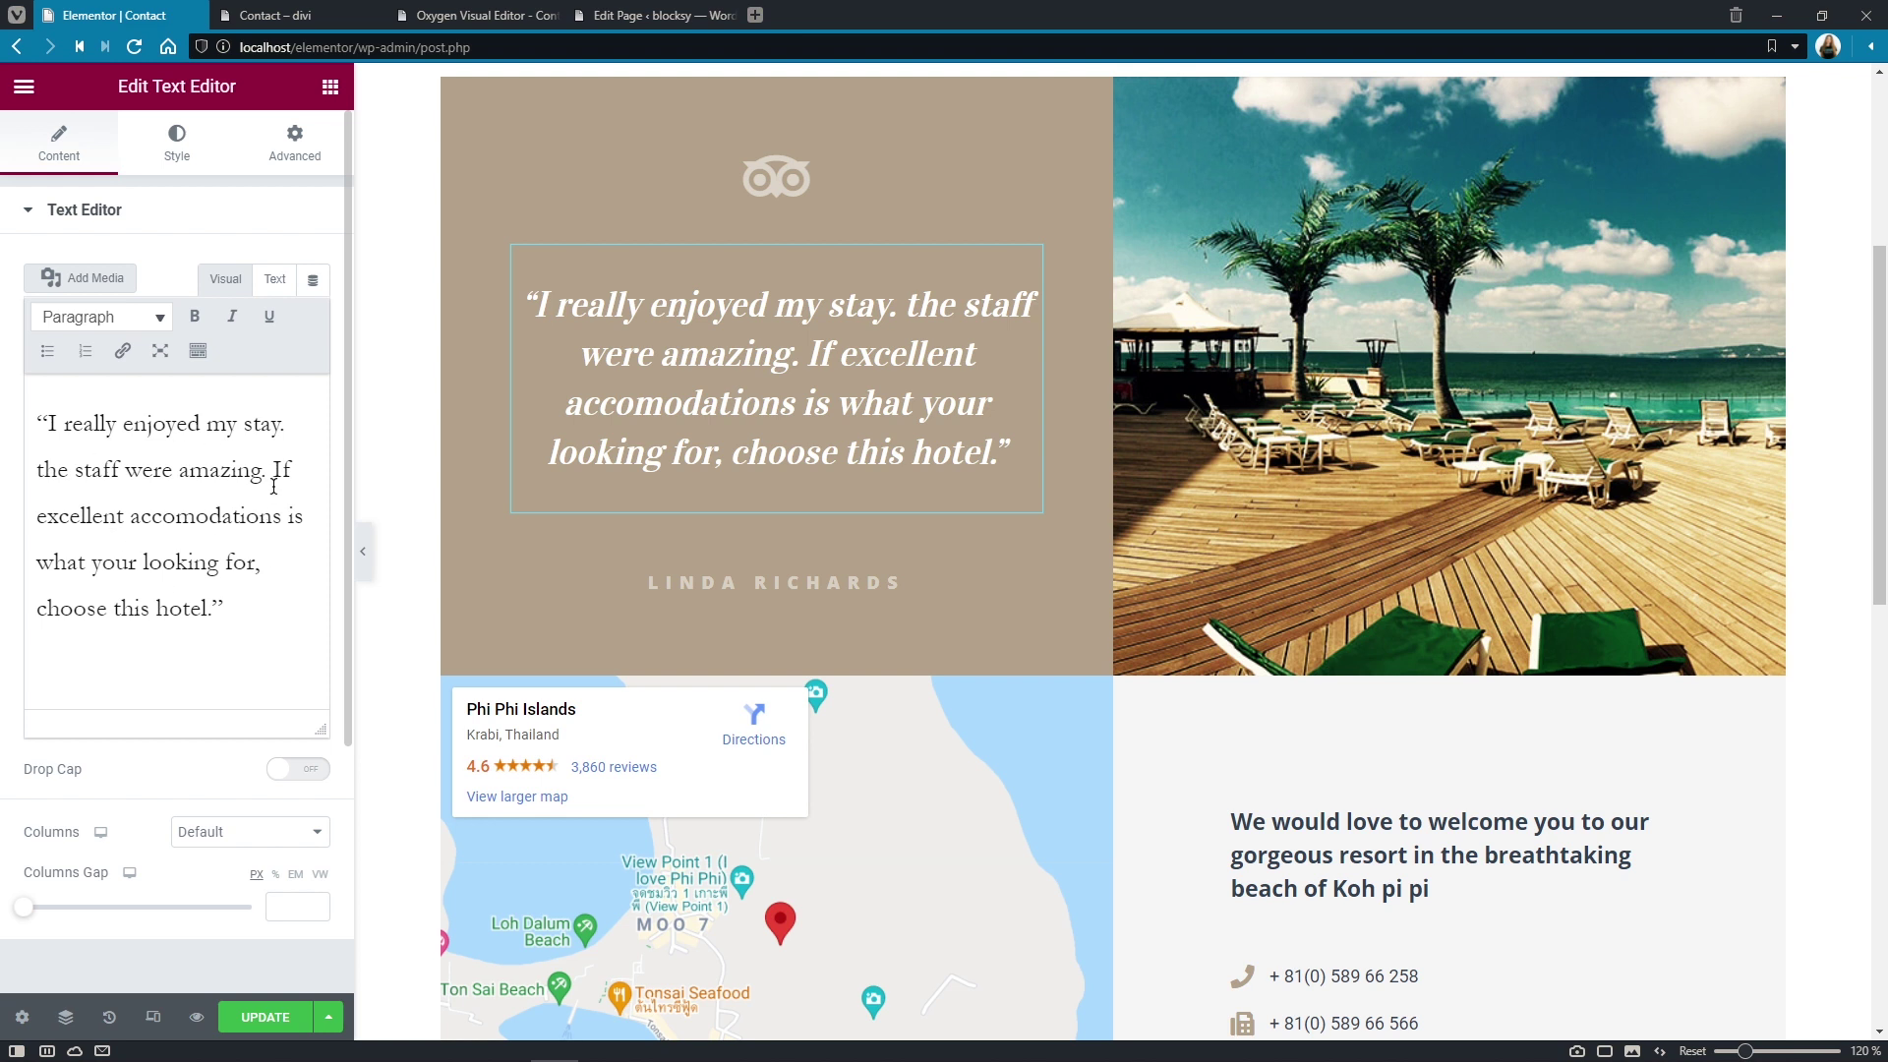
Make the word 'amazing' in the quote bold, underlined and italic.
{"action": "left_click", "coordinate": [262, 610]}
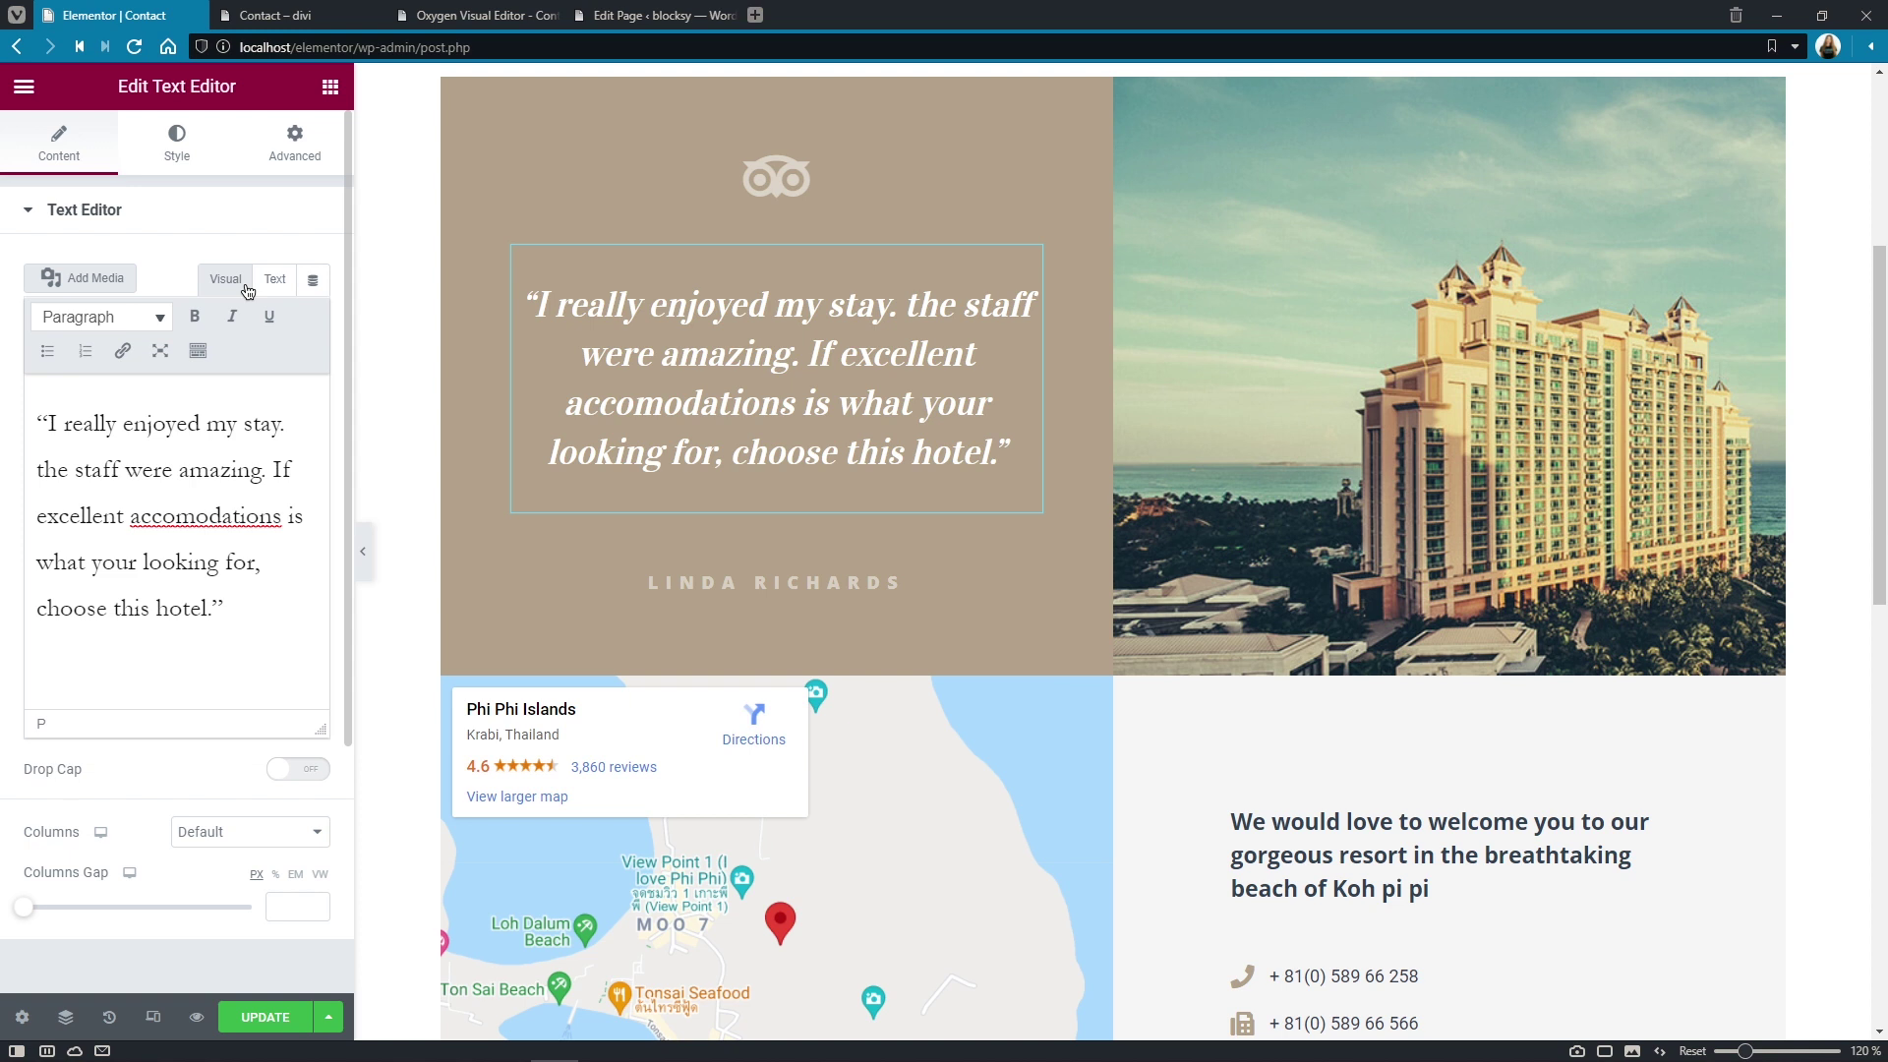
{"action": "double_click", "coordinate": [225, 468]}
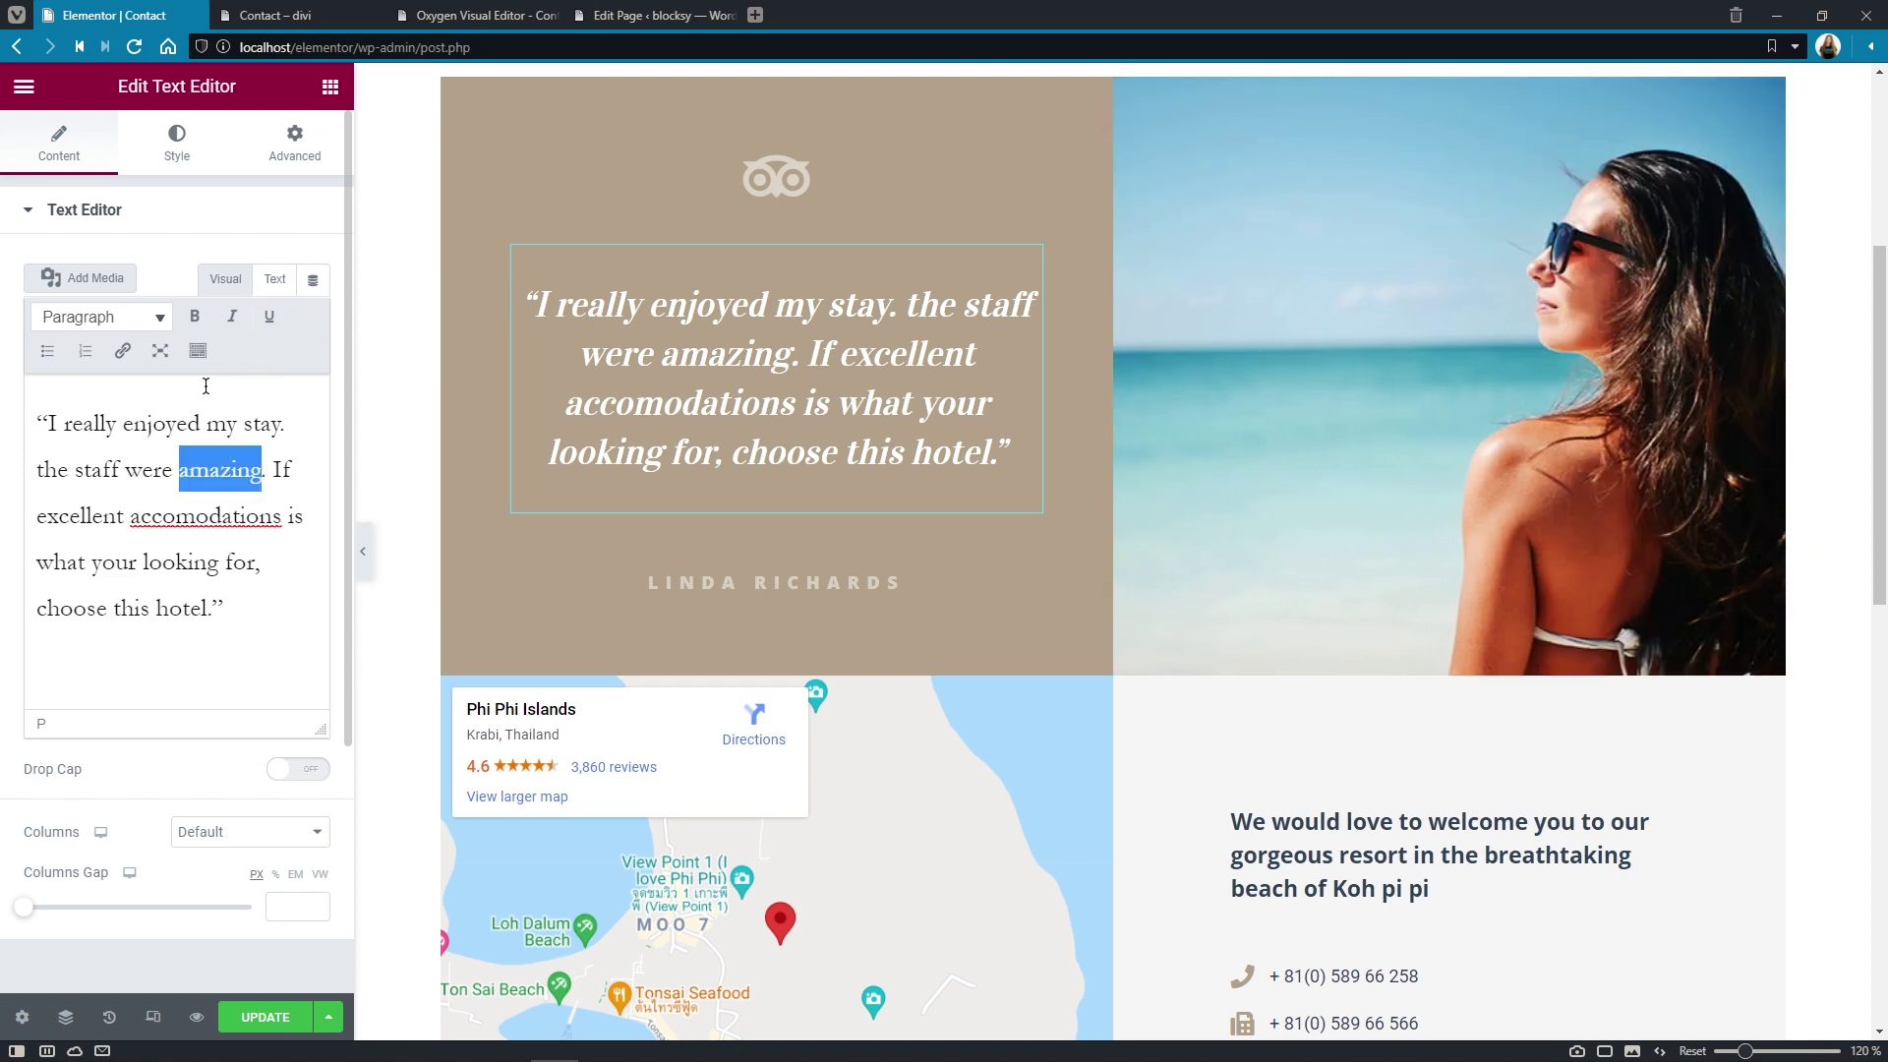
{"action": "left_click", "coordinate": [195, 315]}
{"action": "left_click", "coordinate": [269, 315]}
{"action": "left_click", "coordinate": [238, 319]}
{"action": "left_click", "coordinate": [251, 629]}
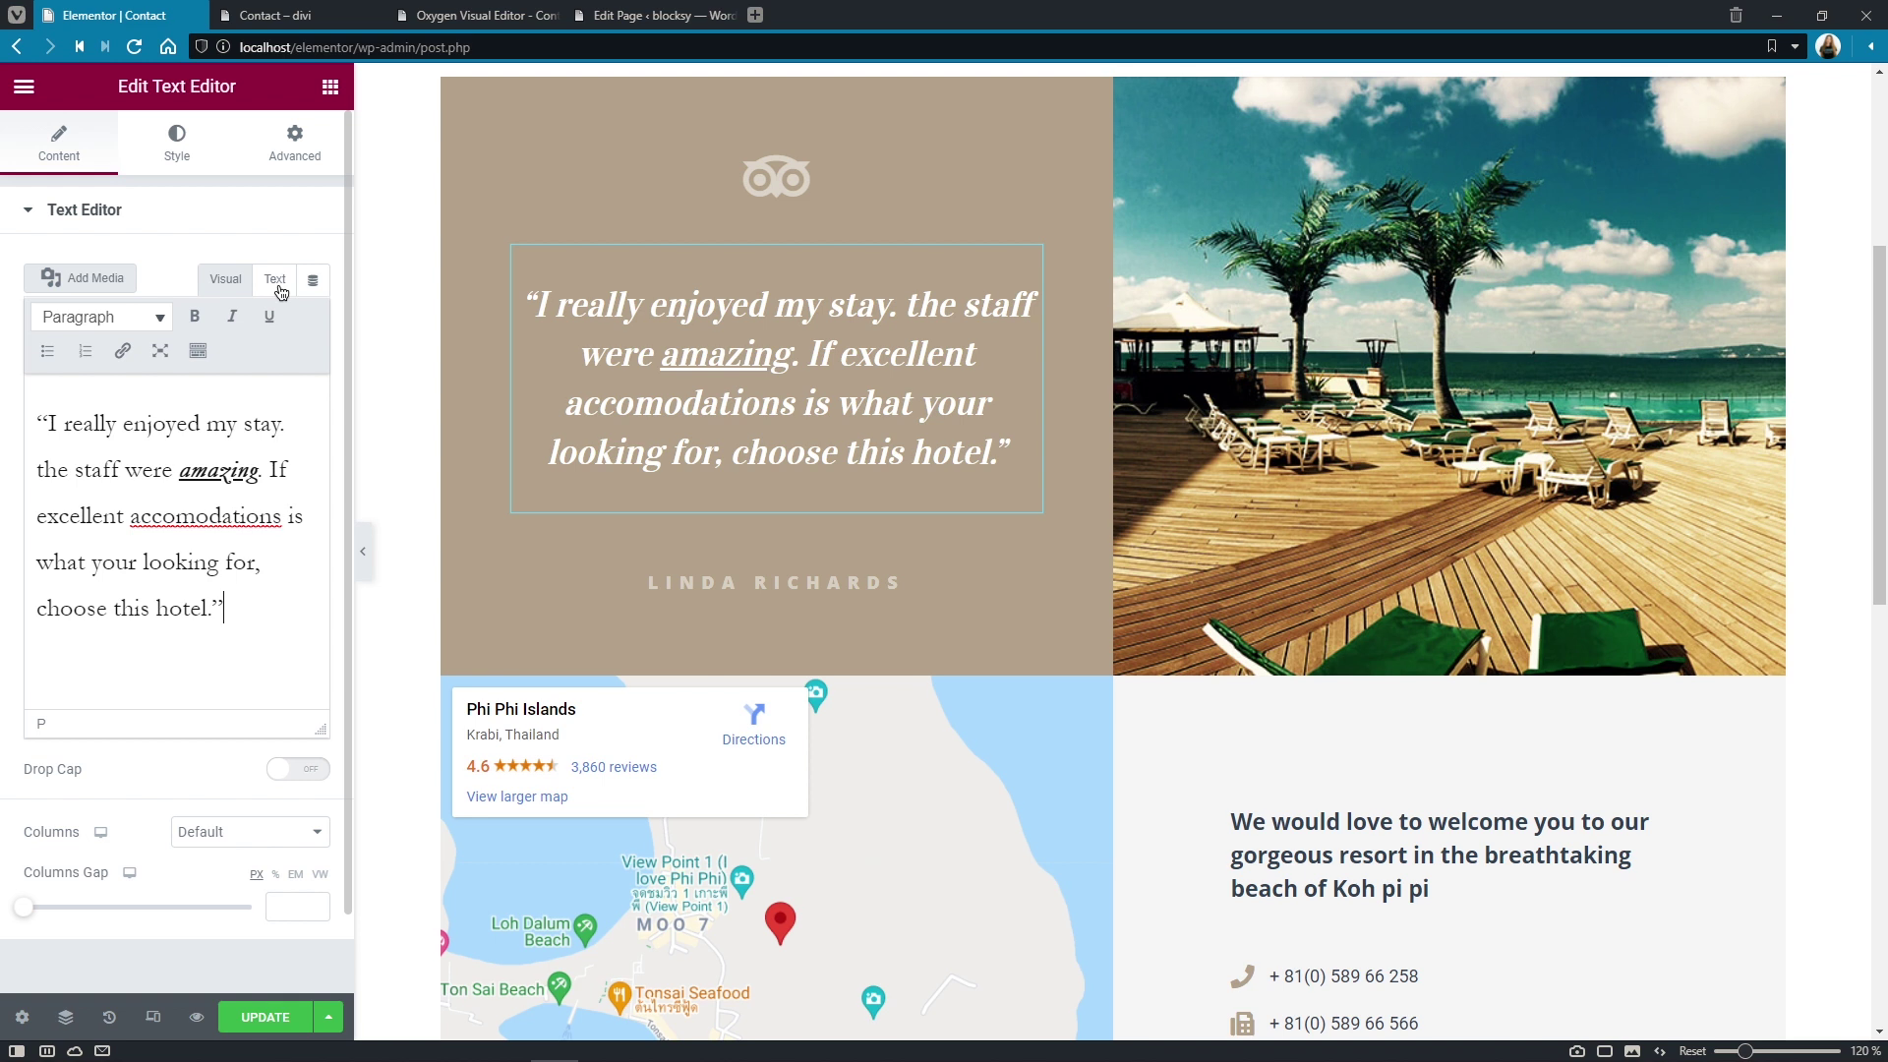
Overwrite the quote's HTML in the Text tab with the jet_fb_form shortcode and click UPDATE.
{"action": "left_click", "coordinate": [276, 281]}
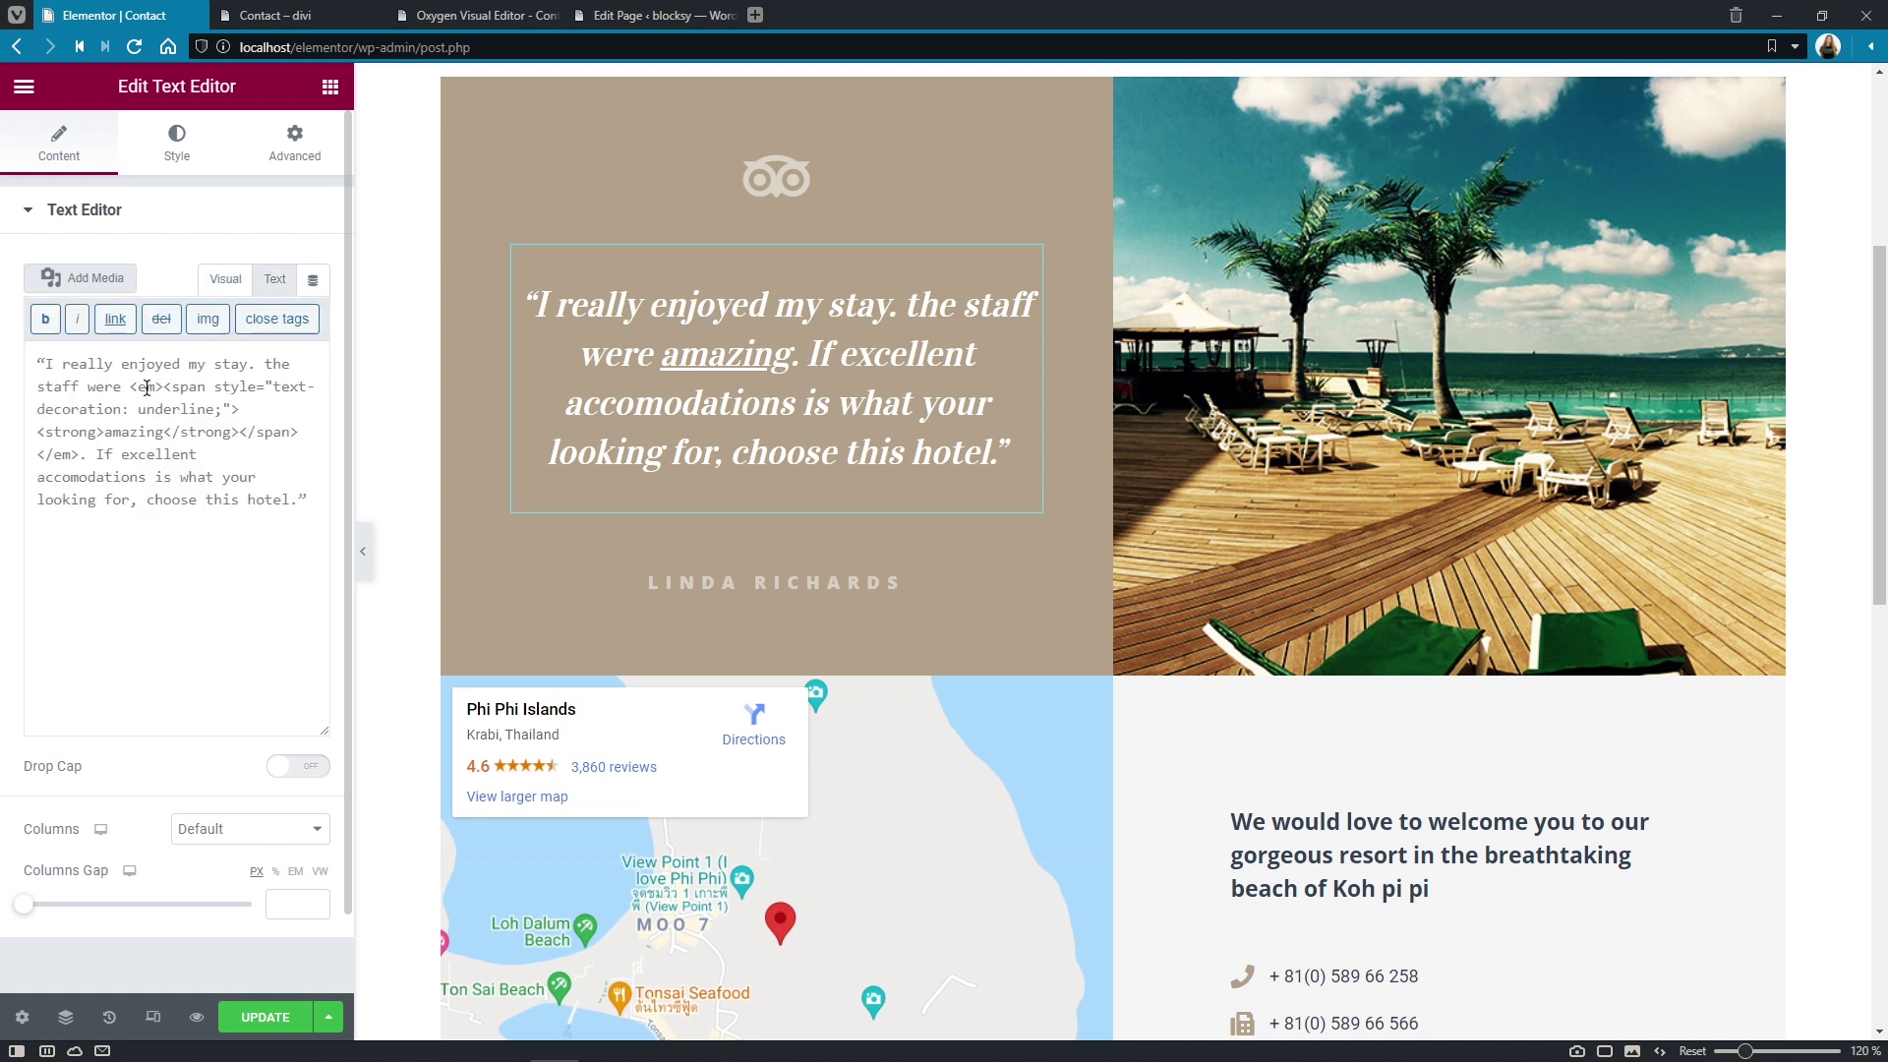
{"action": "left_click_drag", "start_coordinate": [122, 388], "coordinate": [84, 455]}
{"action": "left_click", "coordinate": [155, 438]}
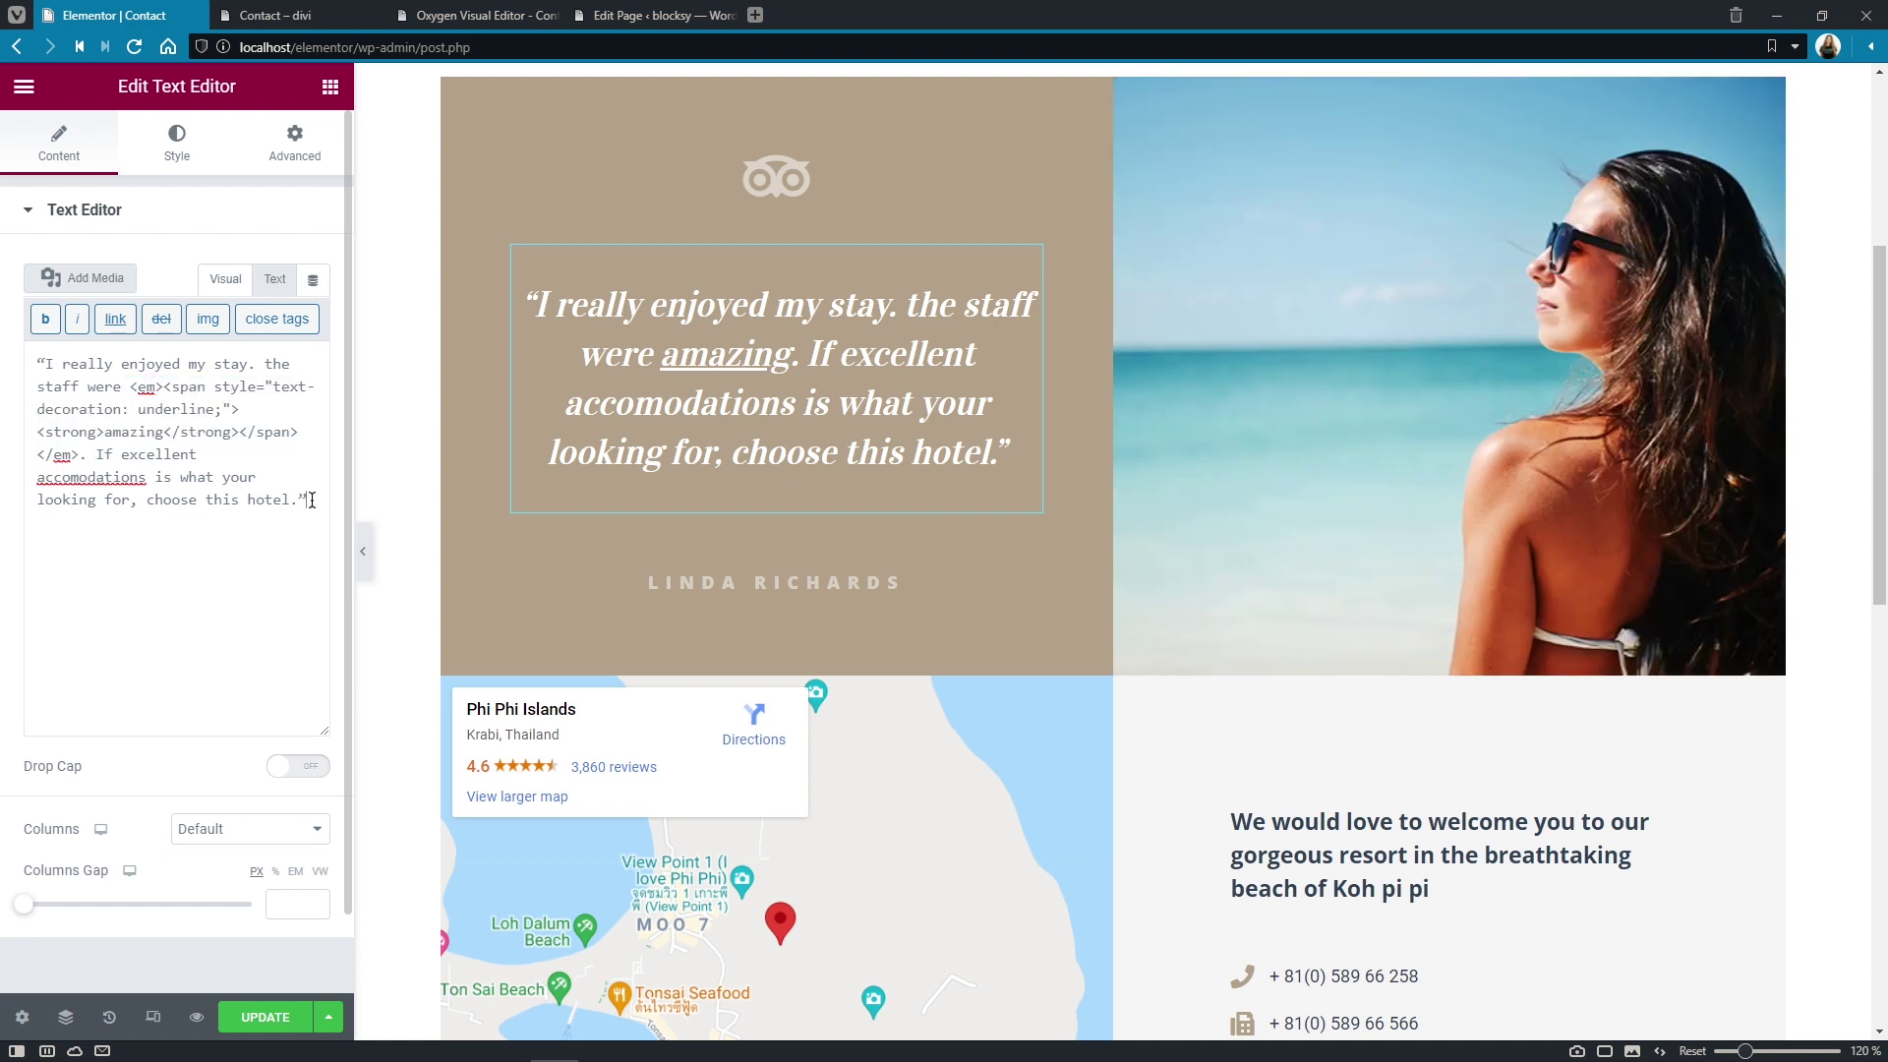
{"action": "key", "text": "ctrl+a"}
{"action": "type", "text": "[jet_fb_form form_id=\"60\" submit_type=\"reload\" required_mark=\"*\" fields_layout=\"column\" enable_progress=\"\"]"}
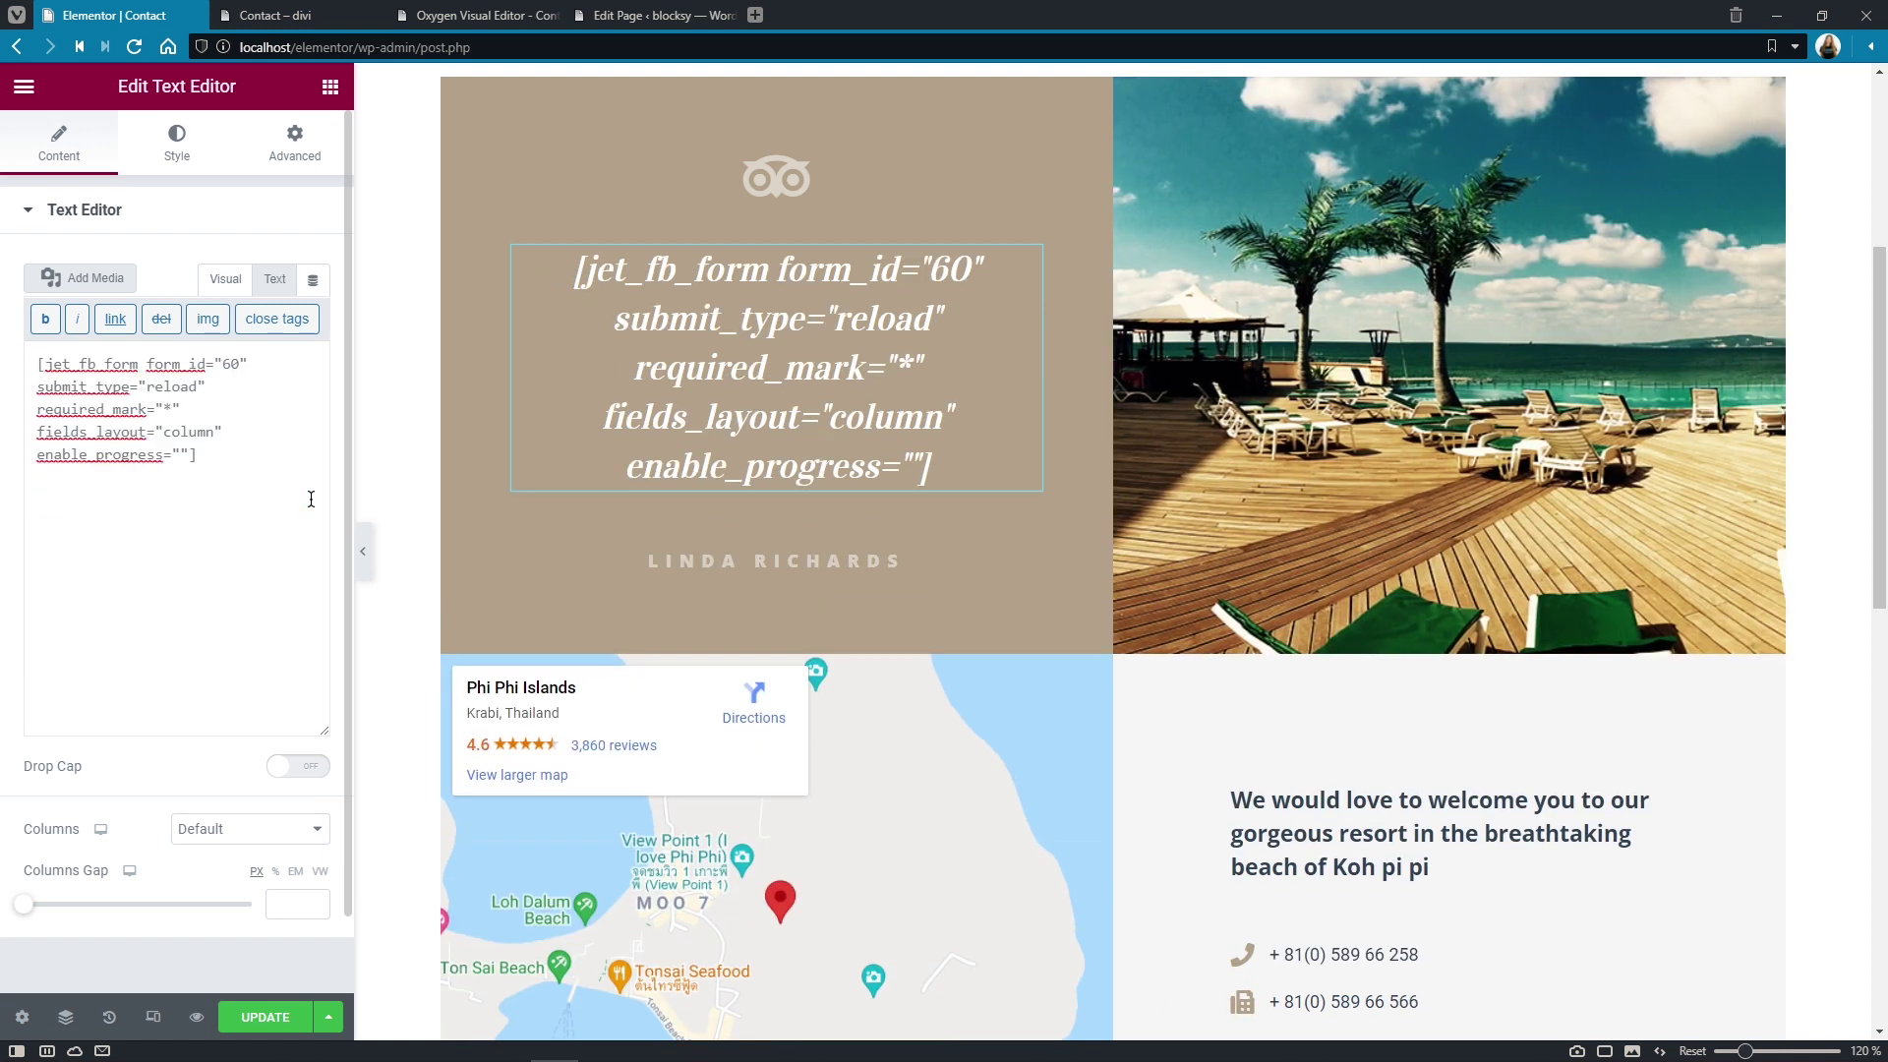
{"action": "left_click", "coordinate": [287, 1020]}
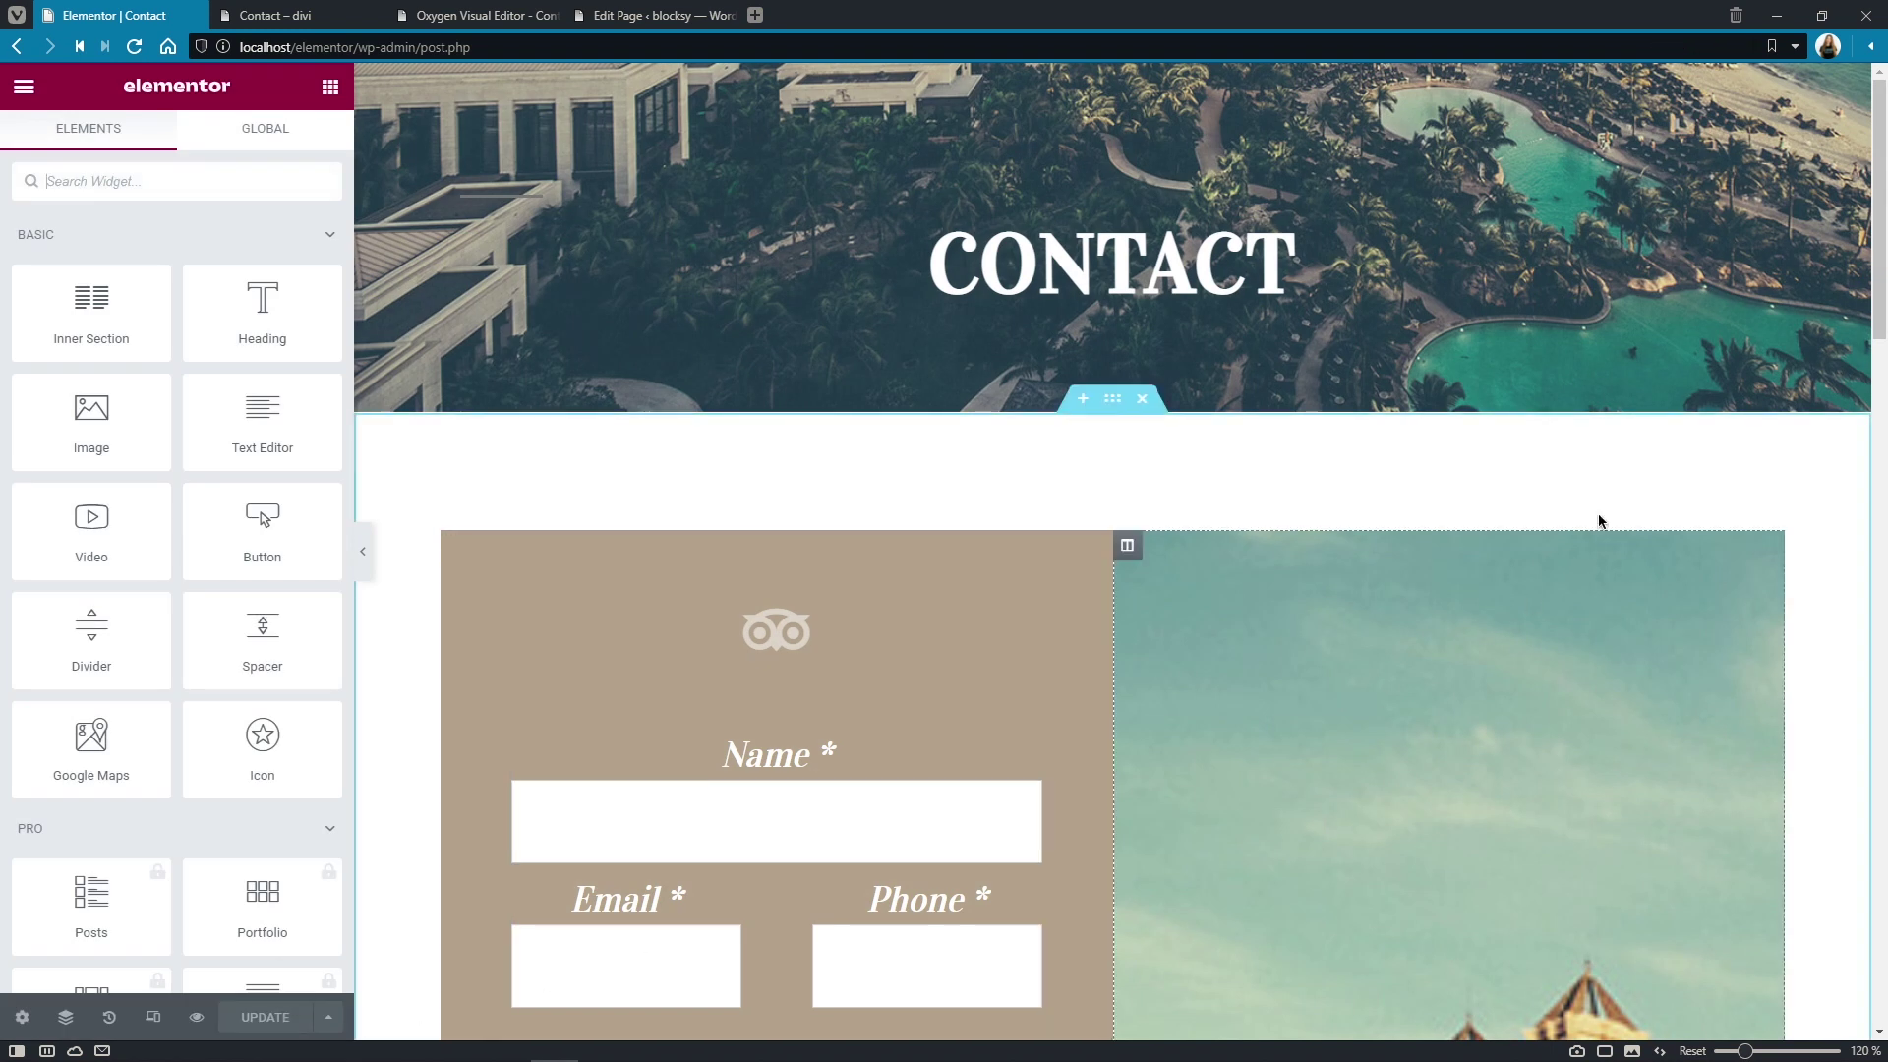
Give the form text left alignment, 20 px size and Normal font style, then update.
{"action": "scroll", "coordinate": [1196, 338], "scroll_direction": "down", "scroll_amount": 5}
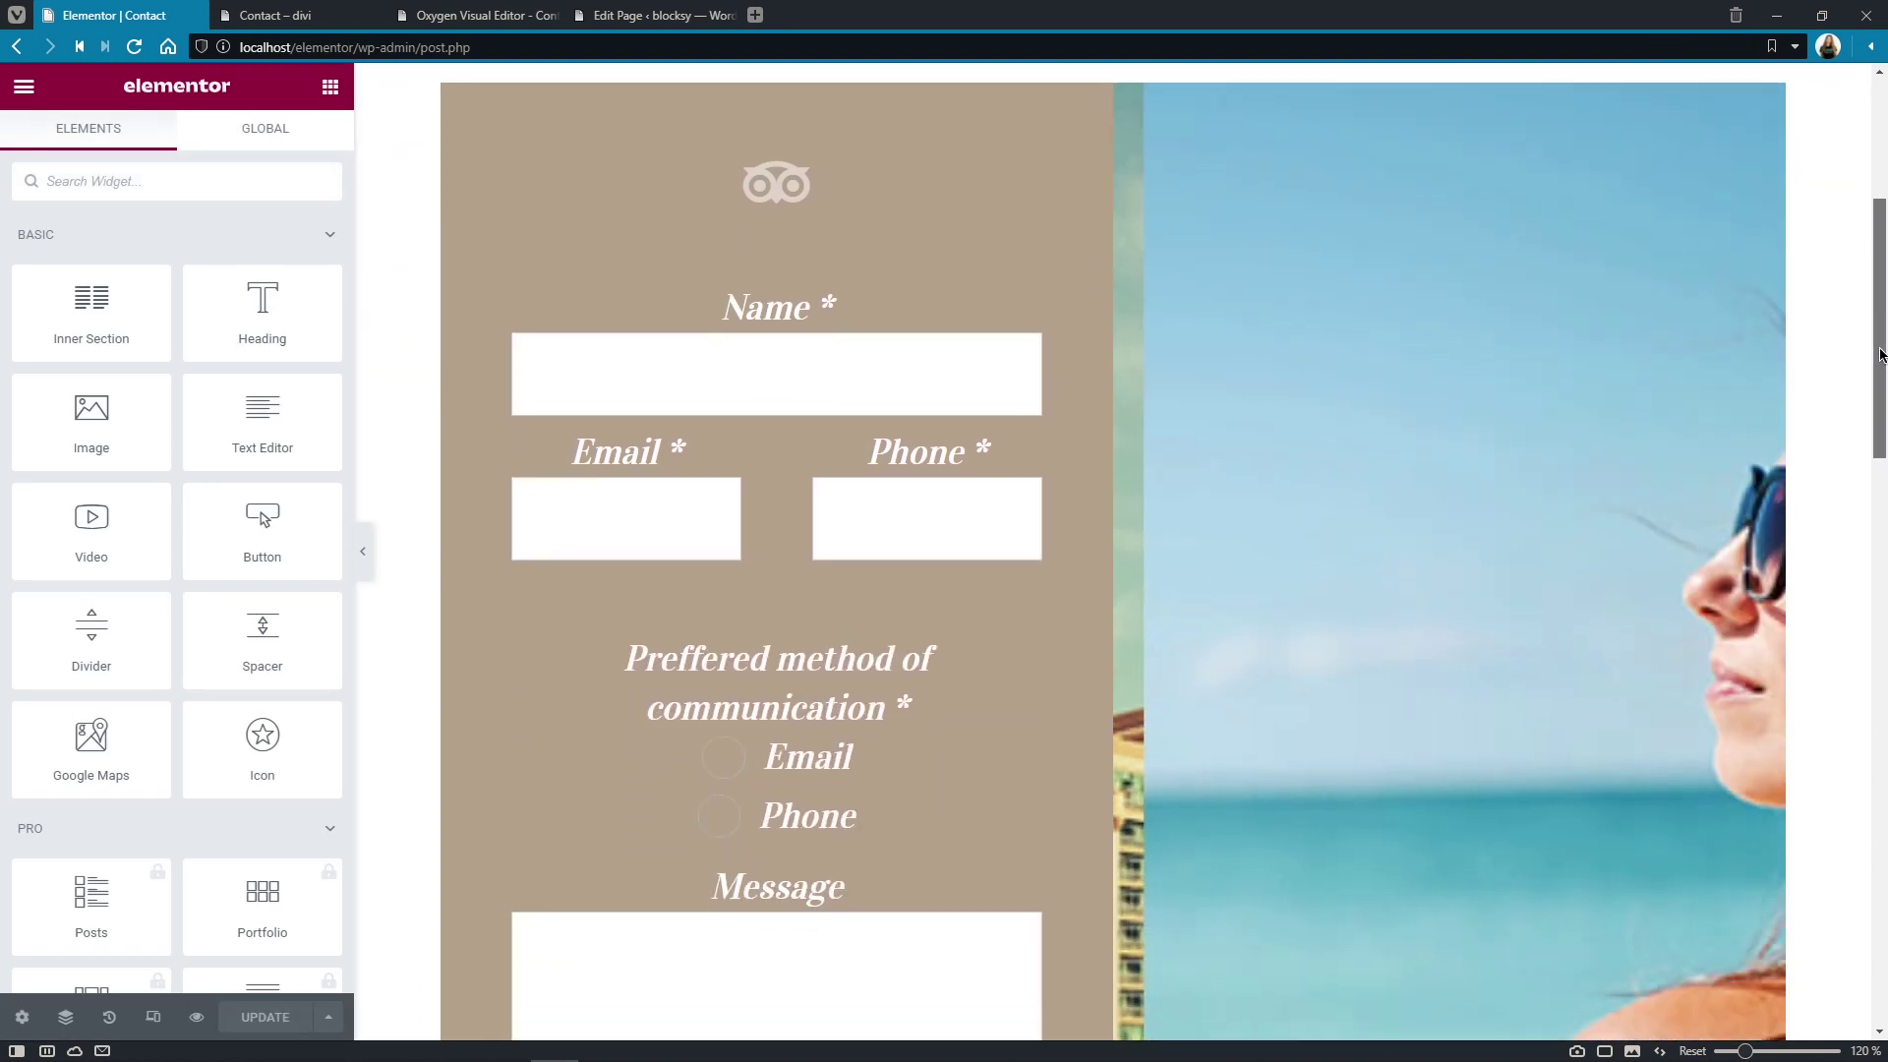
{"action": "left_click", "coordinate": [1036, 236]}
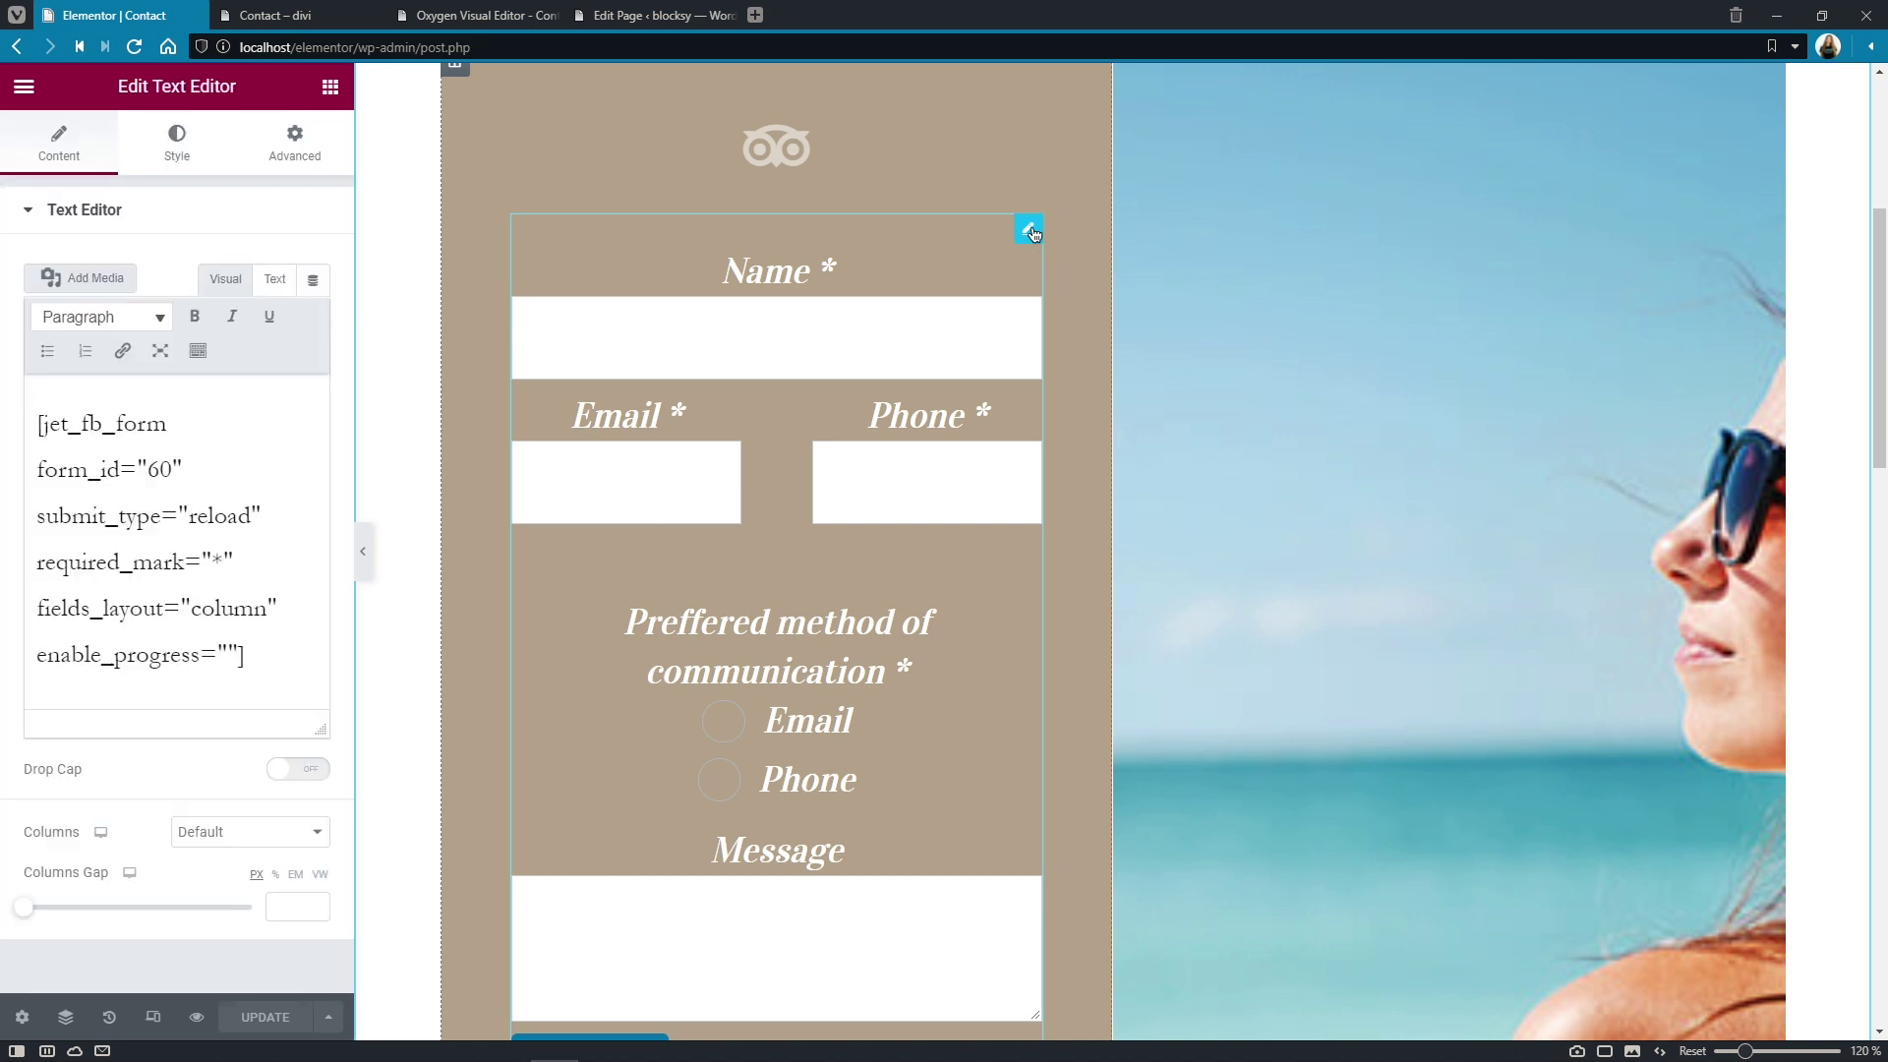
{"action": "left_click", "coordinate": [196, 151]}
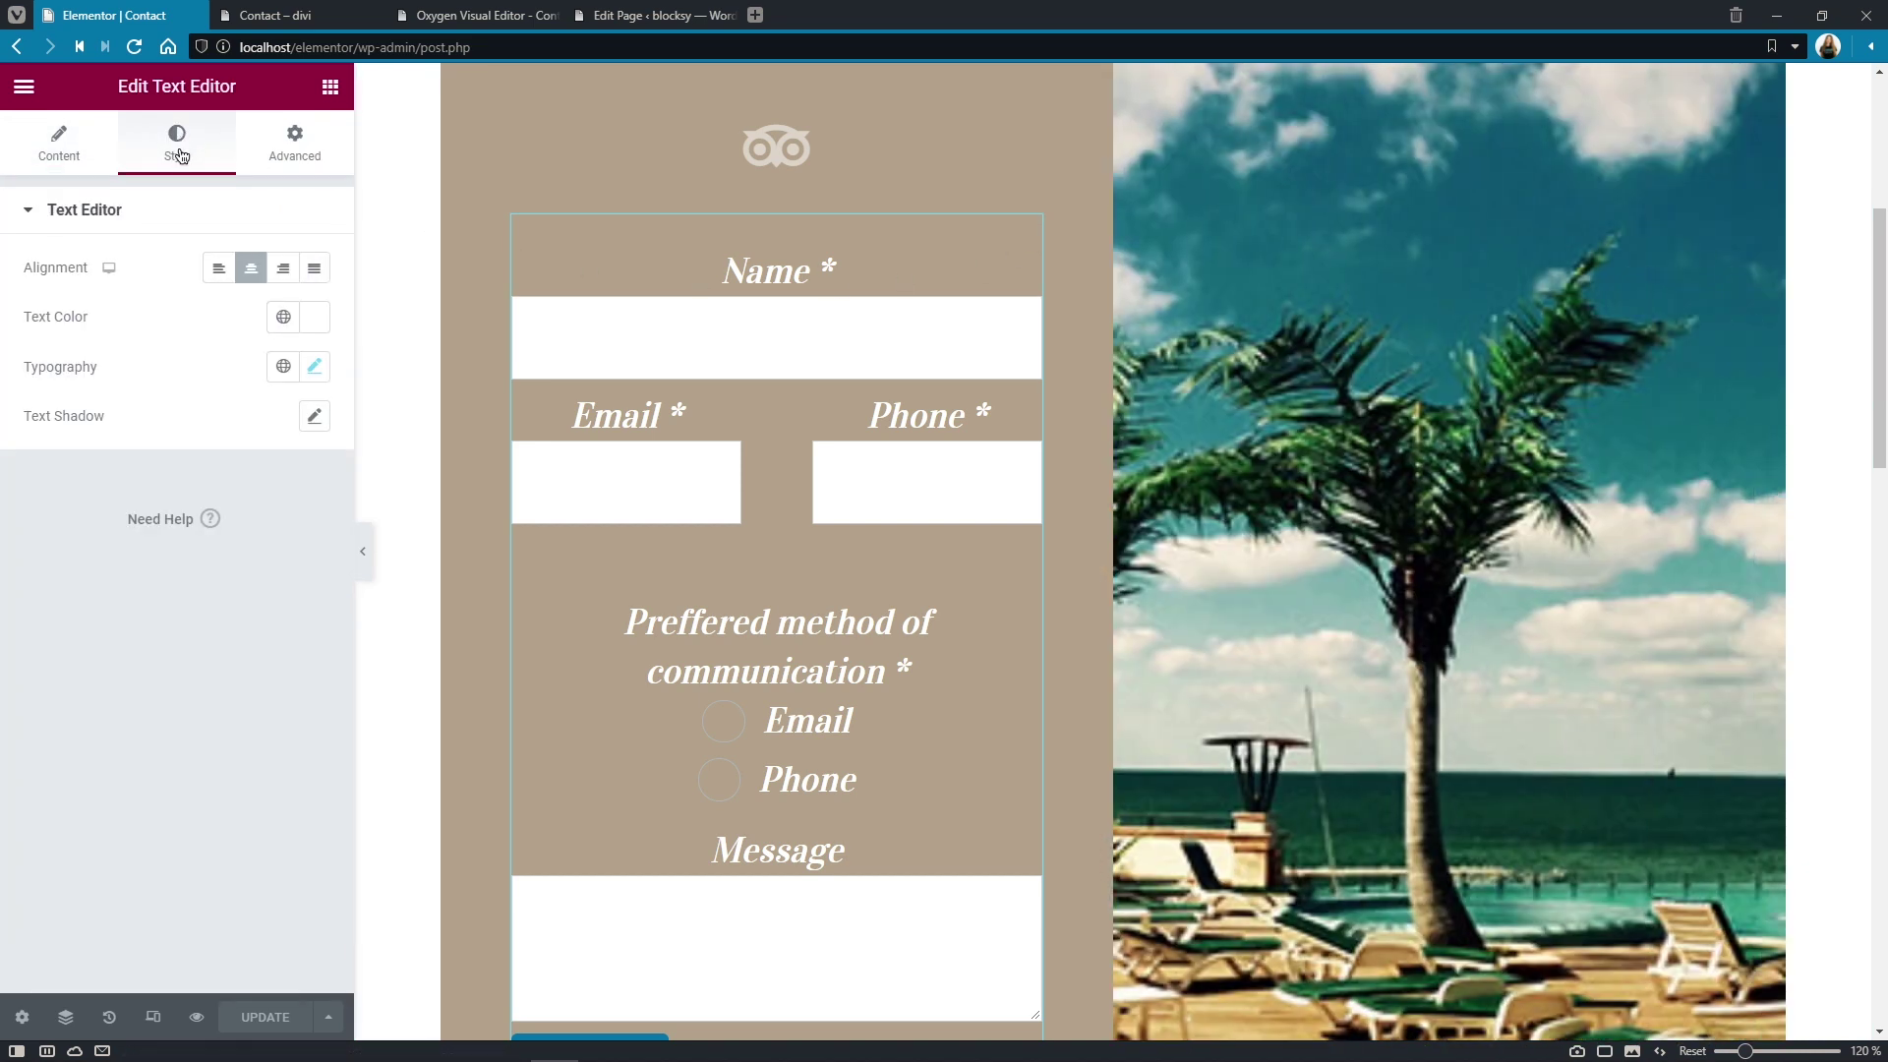
{"action": "left_click", "coordinate": [219, 268]}
{"action": "left_click", "coordinate": [315, 366]}
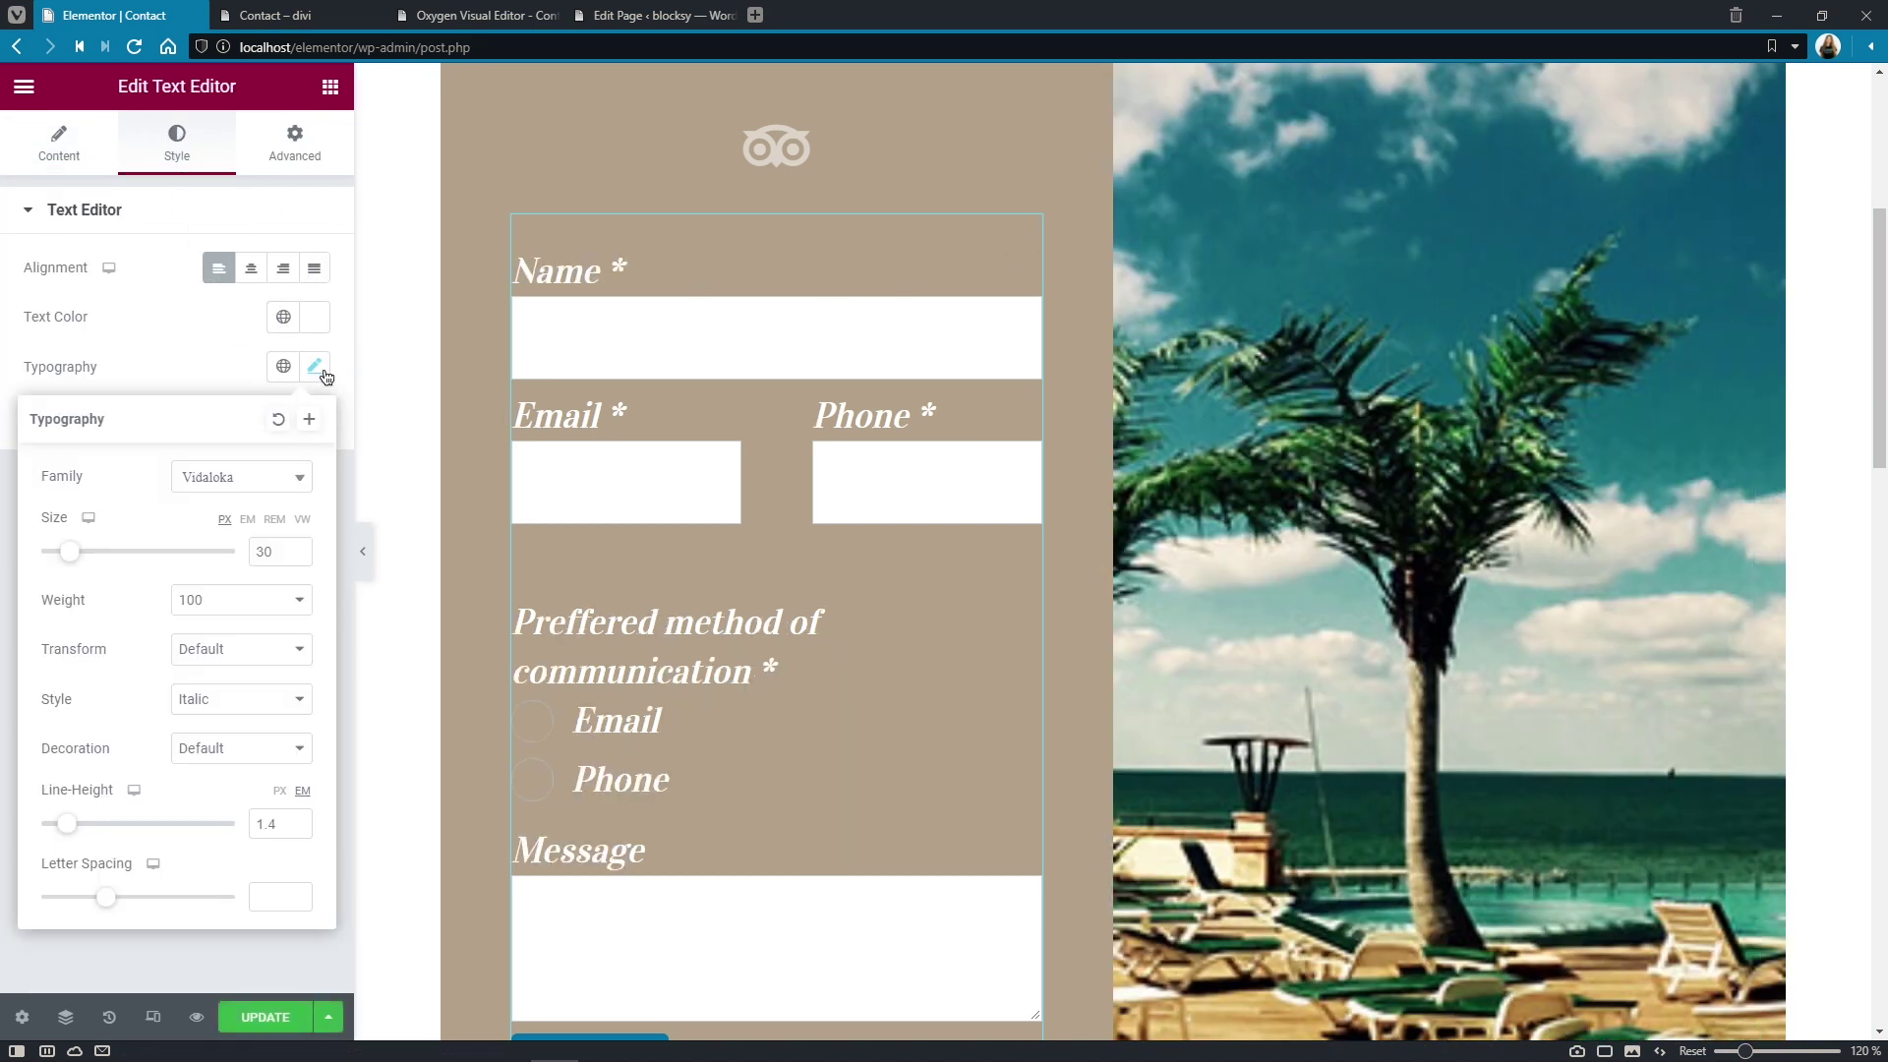
{"action": "double_click", "coordinate": [264, 553]}
{"action": "type", "text": "20"}
{"action": "left_click", "coordinate": [241, 700]}
{"action": "left_click", "coordinate": [236, 741]}
{"action": "left_click", "coordinate": [295, 1019]}
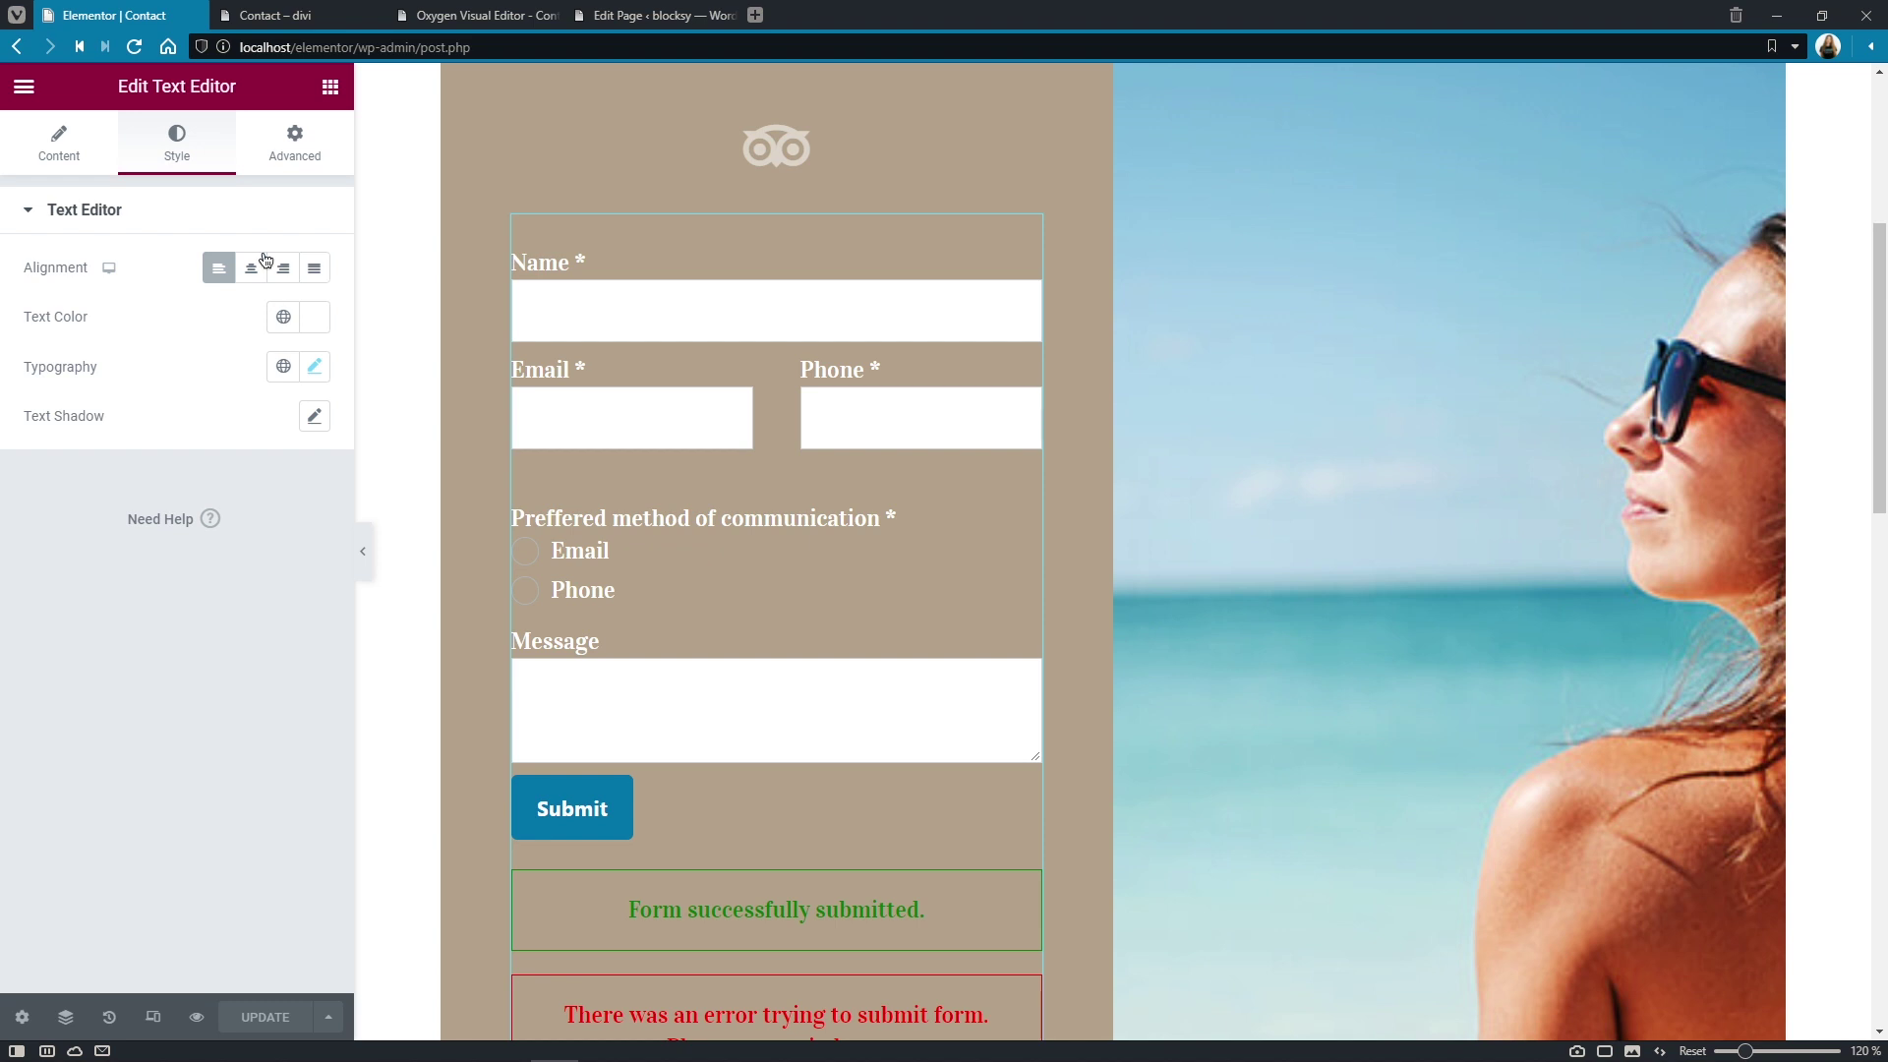
On the Divi Contact page, add a Code module under the intro text containing the form shortcode.
{"action": "left_click", "coordinate": [196, 16]}
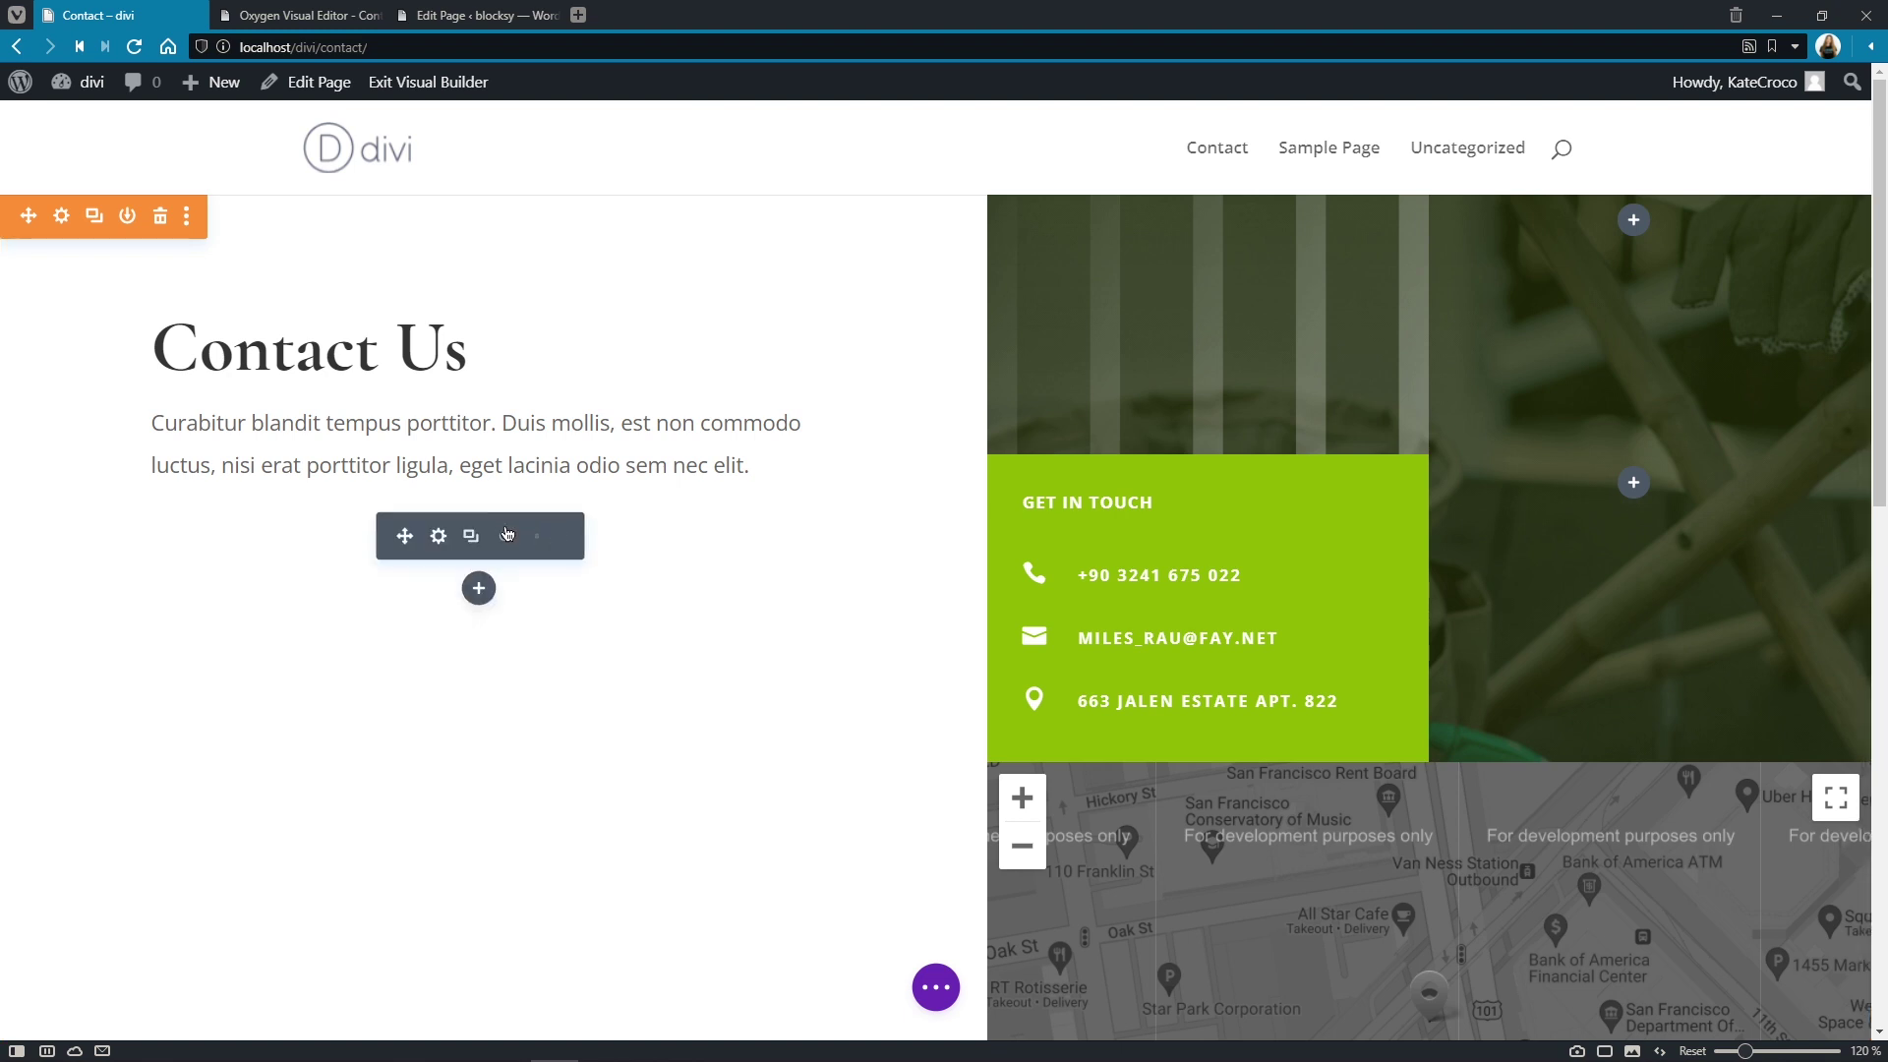
{"action": "mouse_move", "coordinate": [481, 585]}
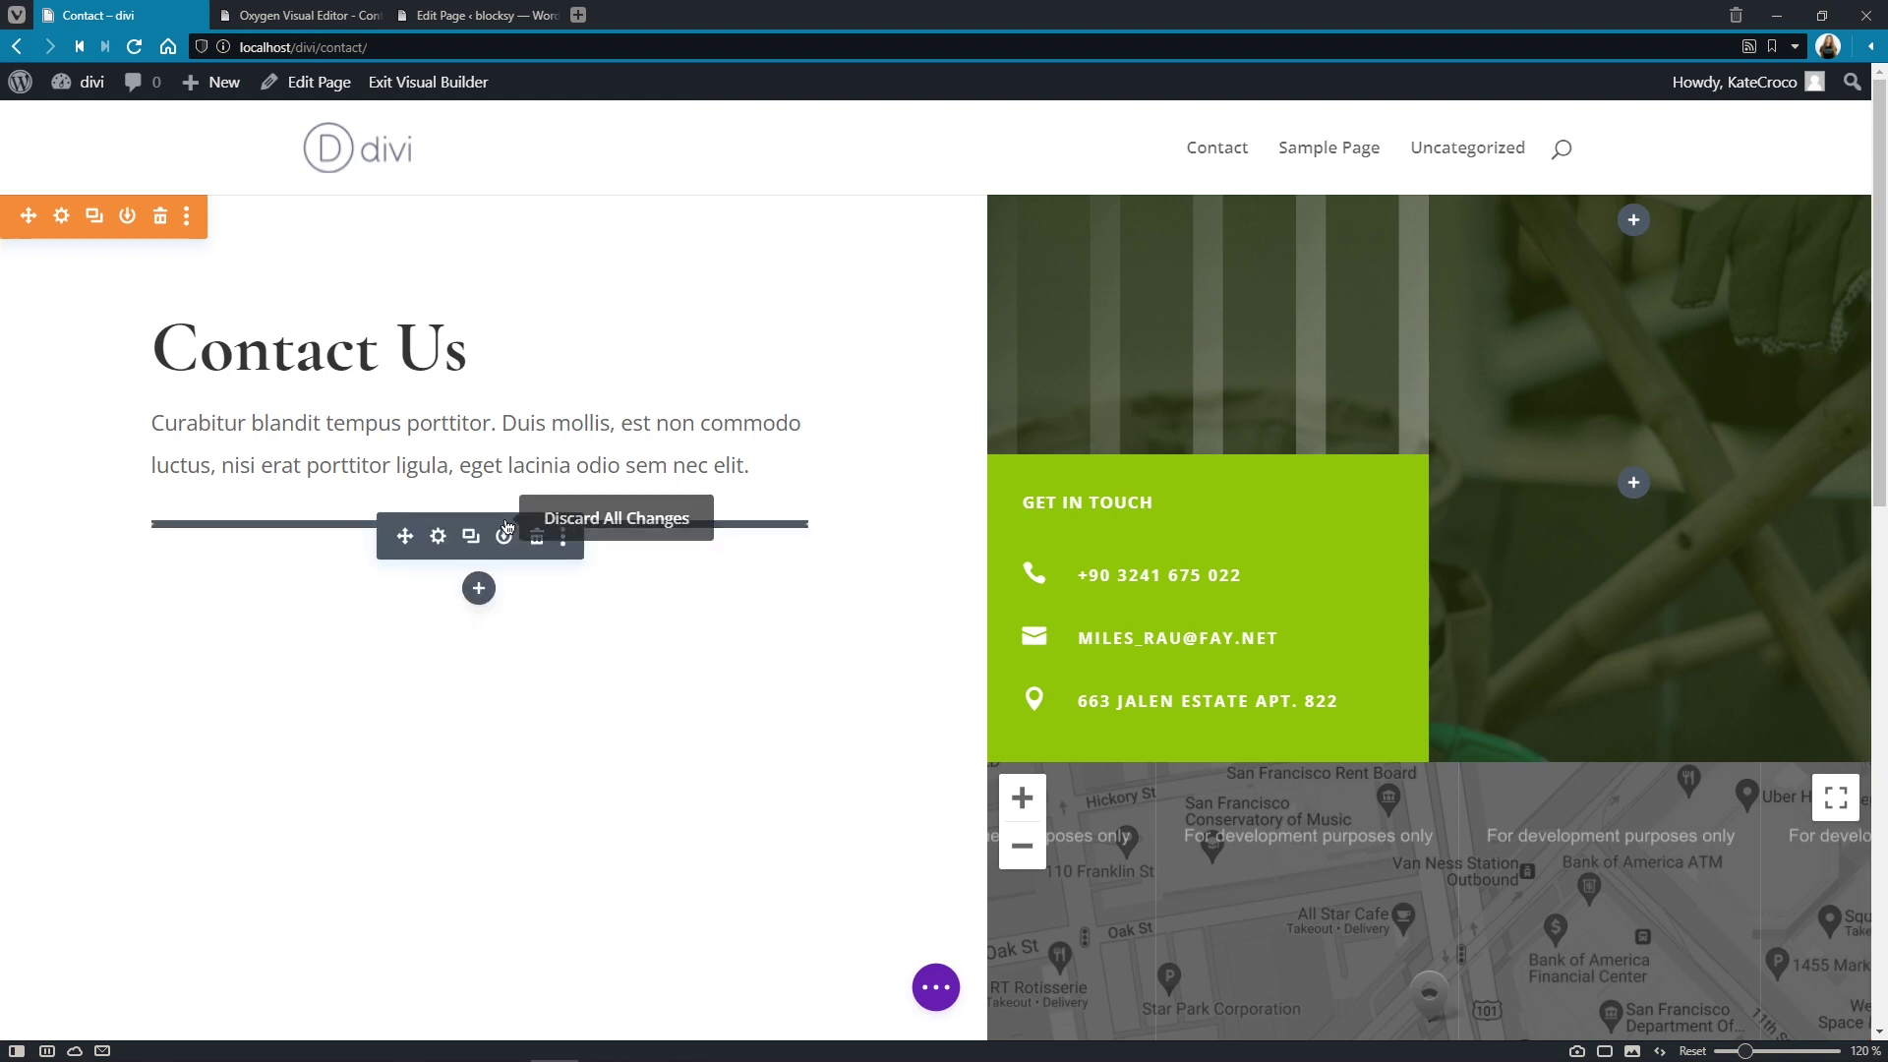
{"action": "left_click", "coordinate": [478, 590]}
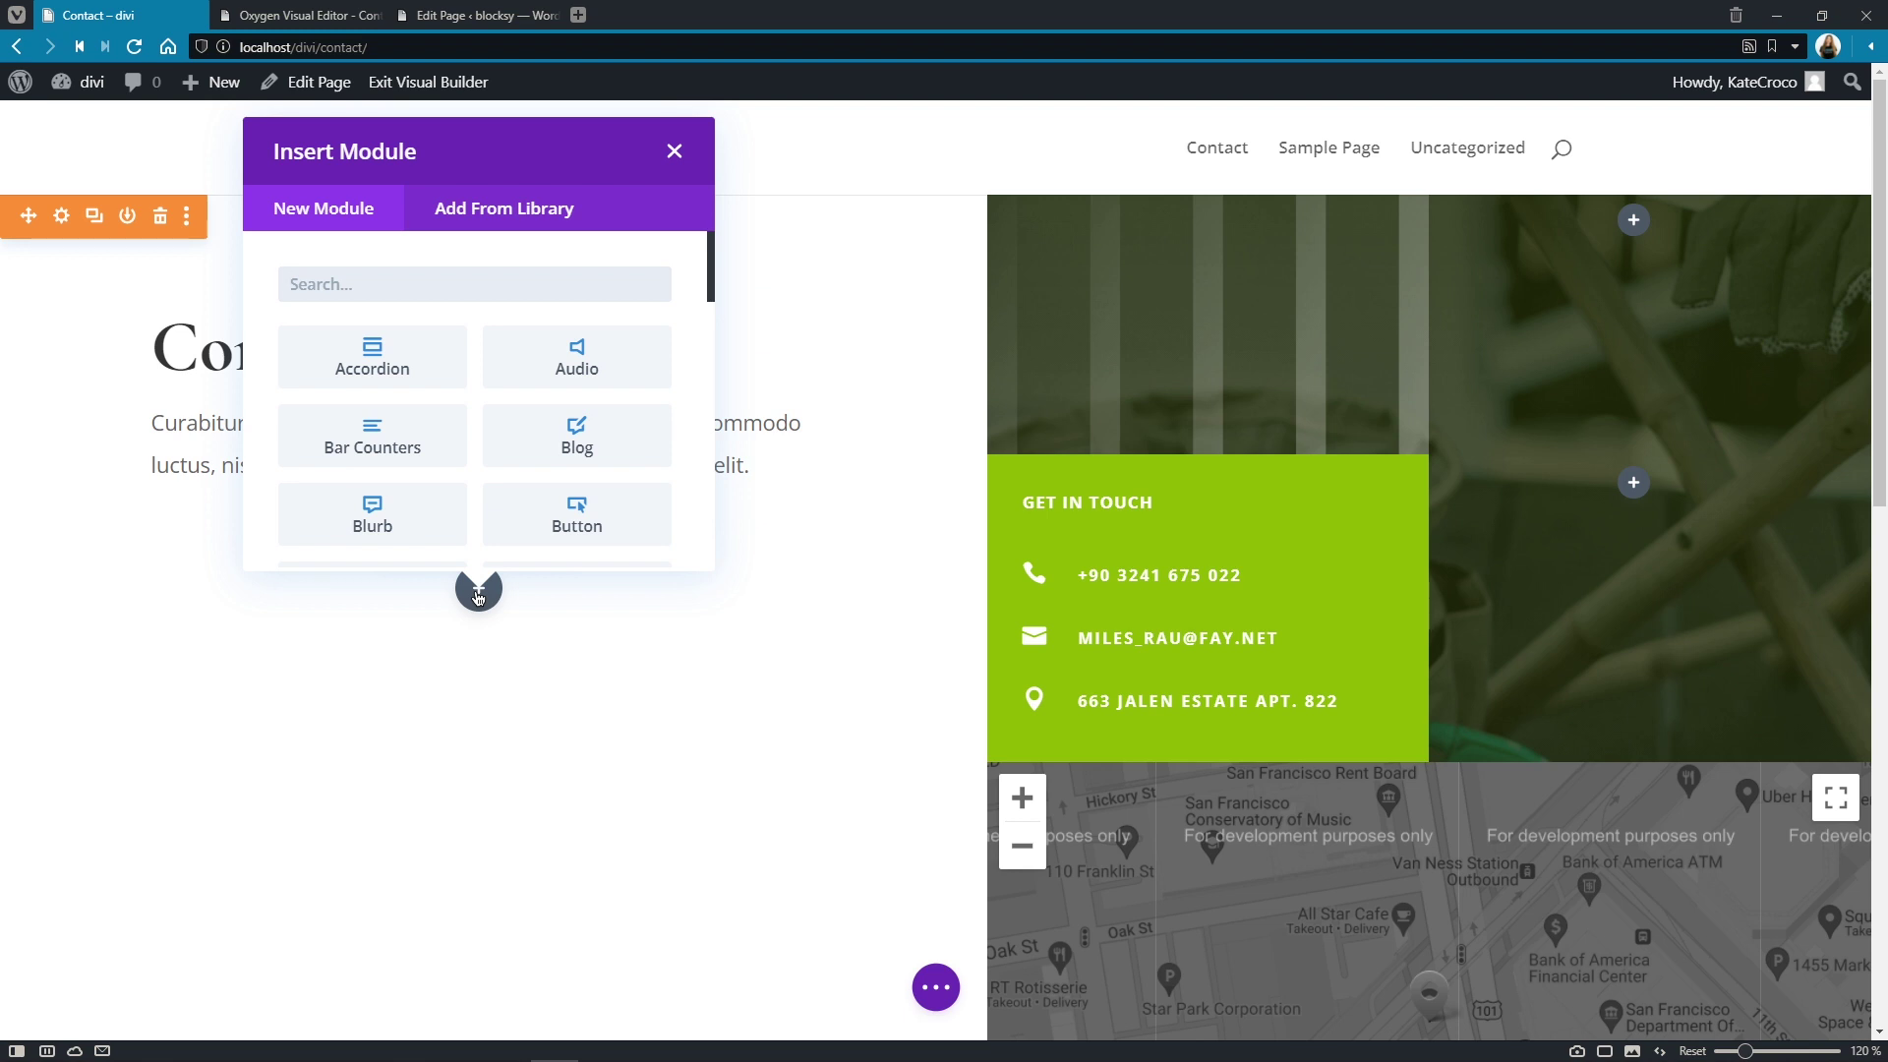
{"action": "type", "text": "code"}
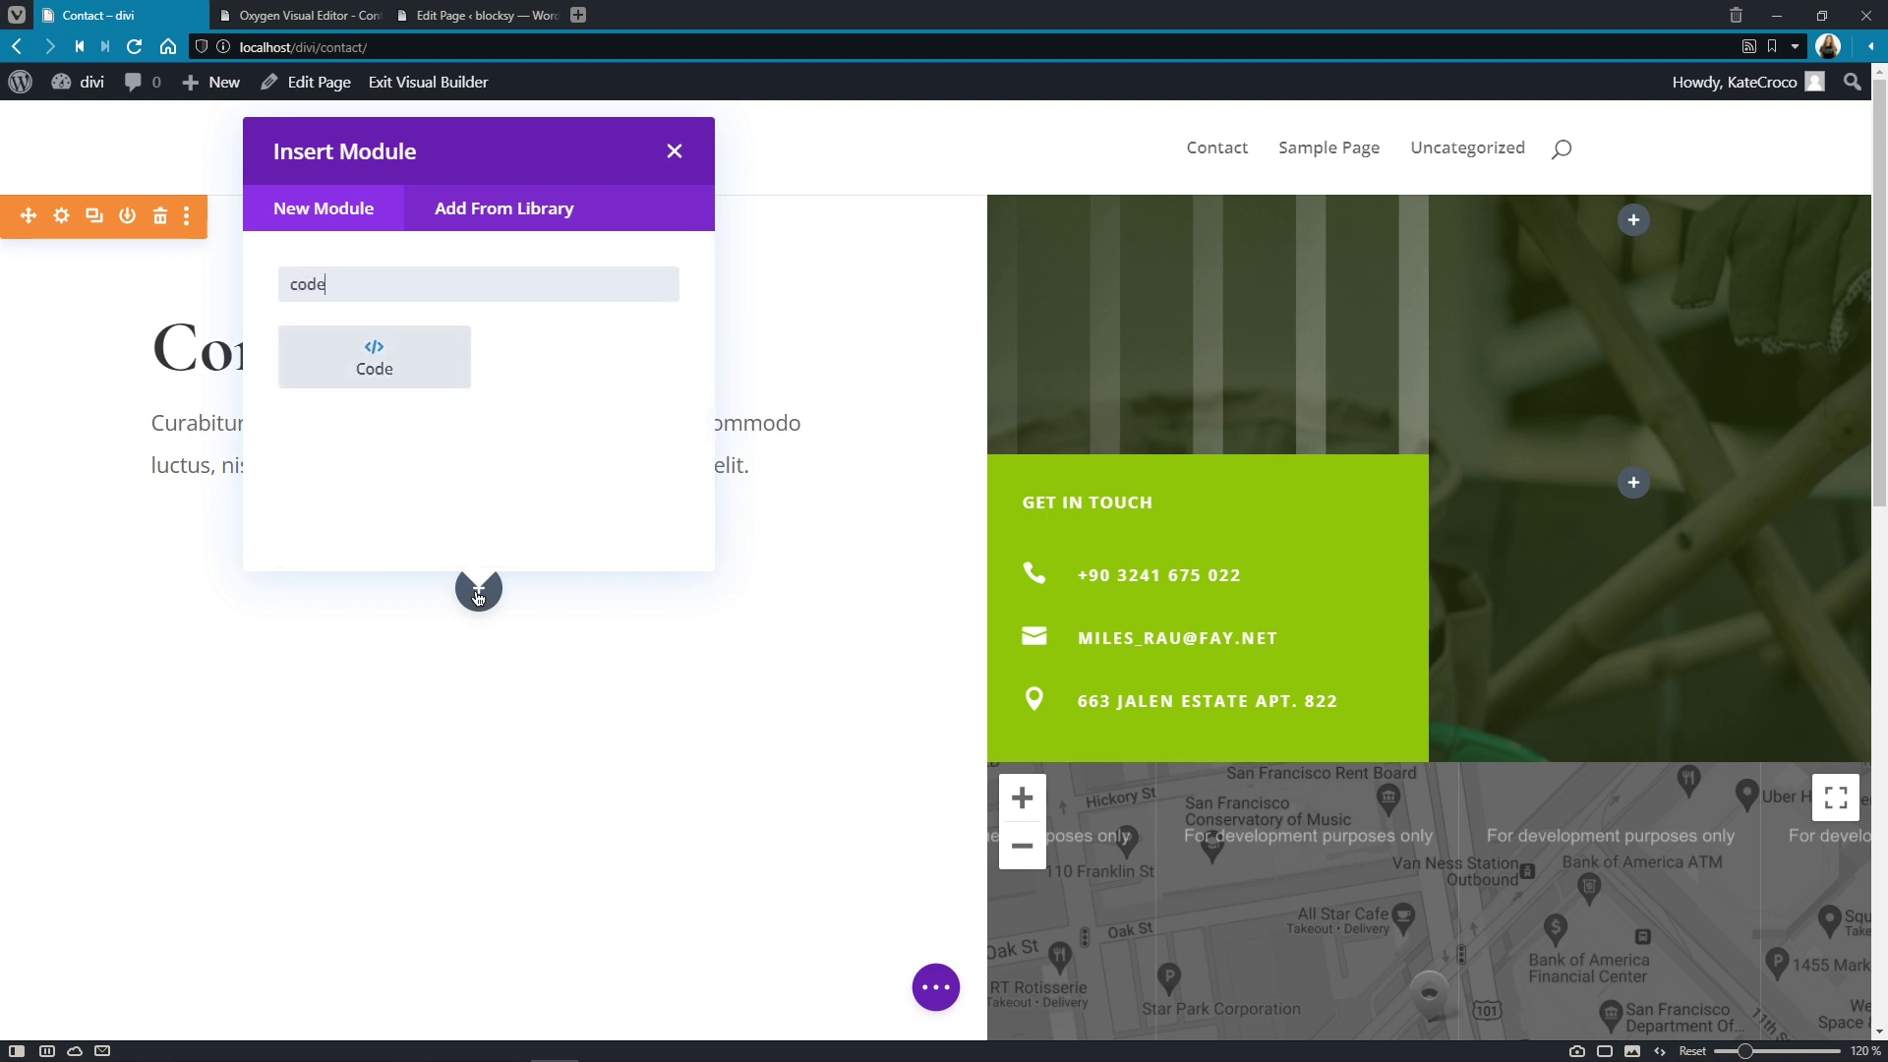
{"action": "left_click", "coordinate": [377, 359]}
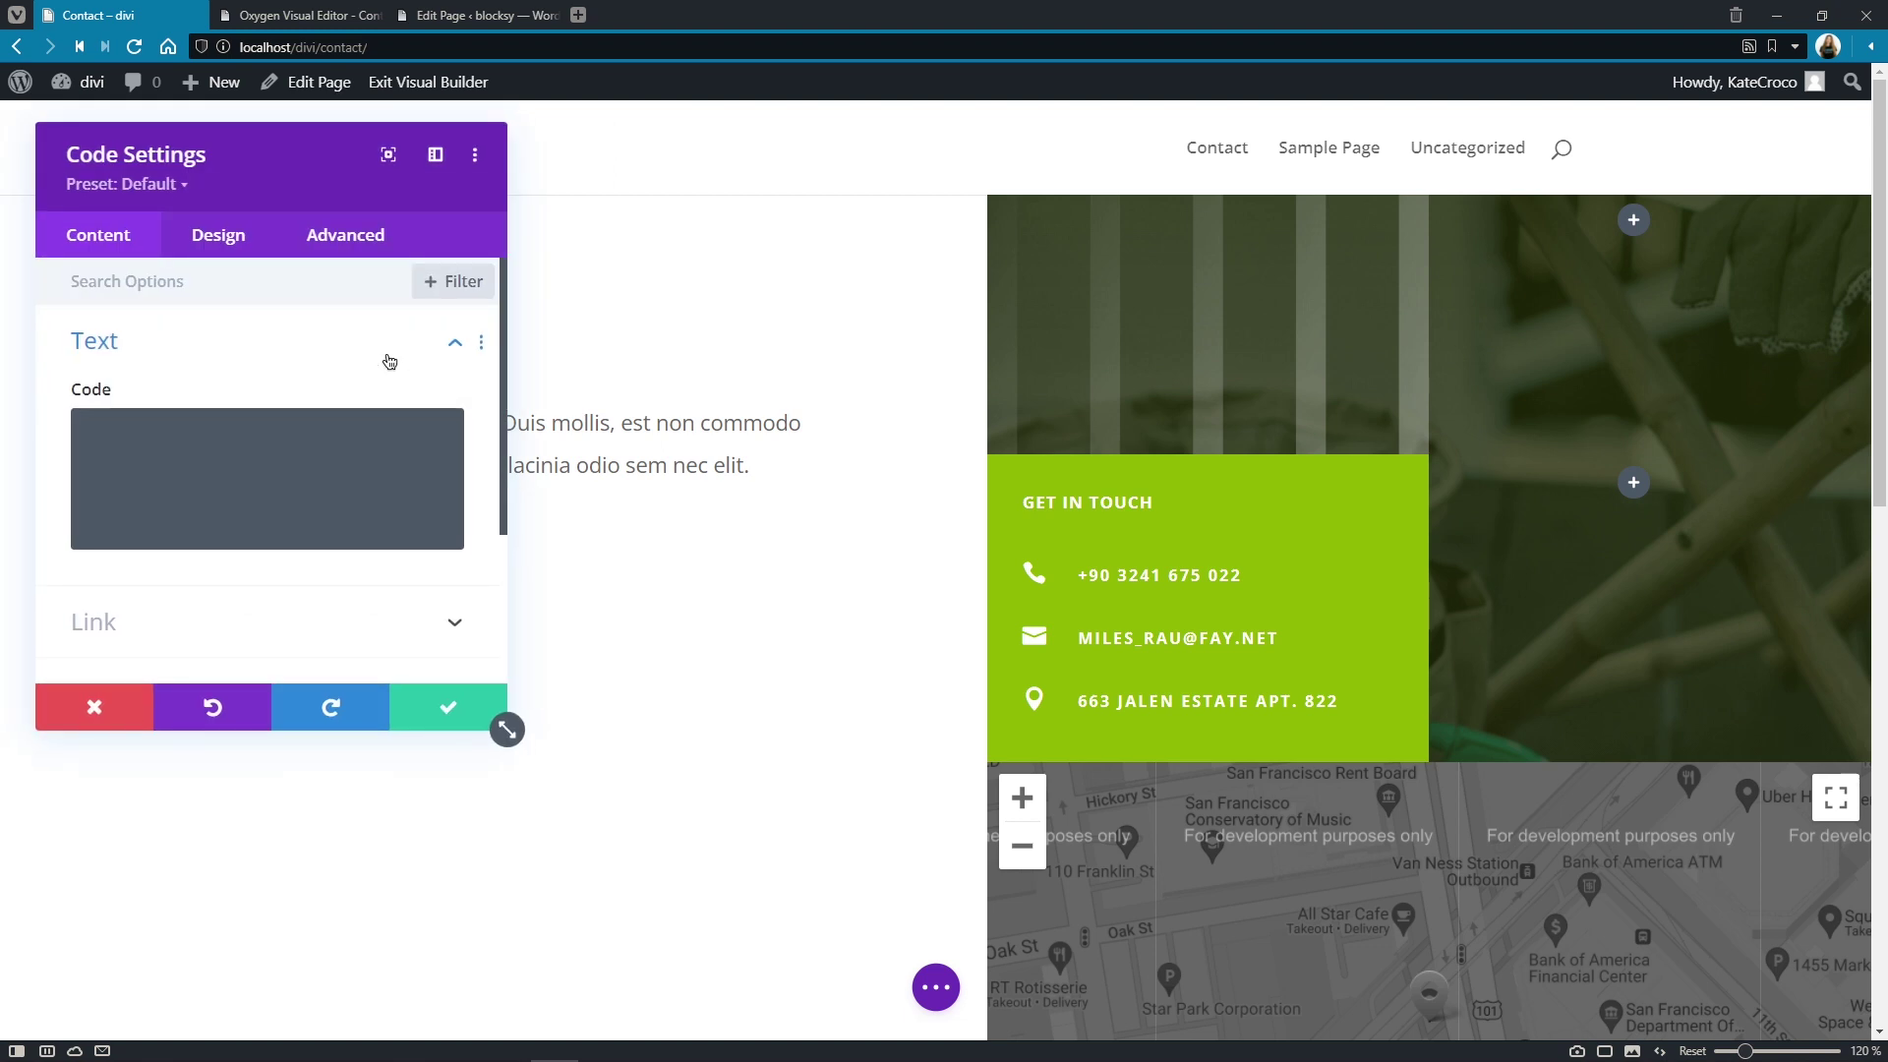
{"action": "left_click", "coordinate": [370, 451]}
{"action": "key", "text": "ctrl+v"}
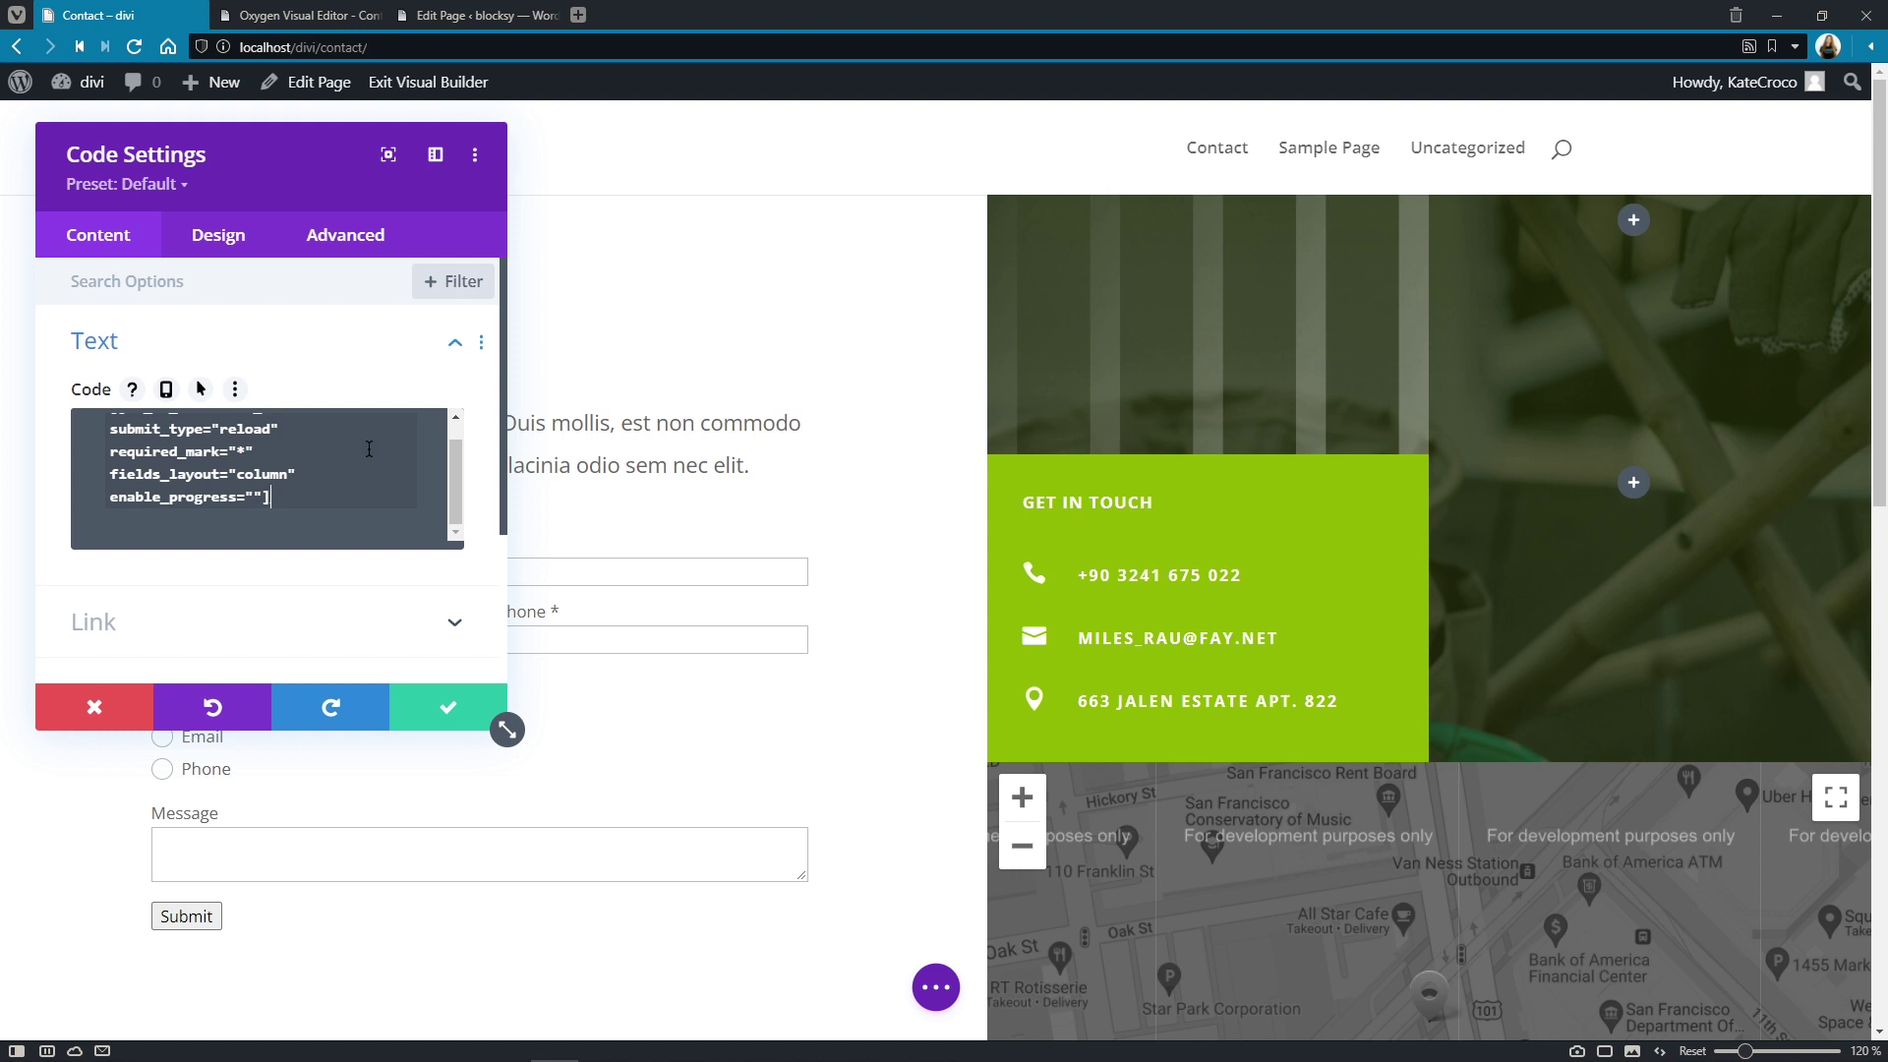
Review the Code module's Text, Sizing, Spacing and Border design groups, then save its settings.
{"action": "left_click", "coordinate": [254, 249]}
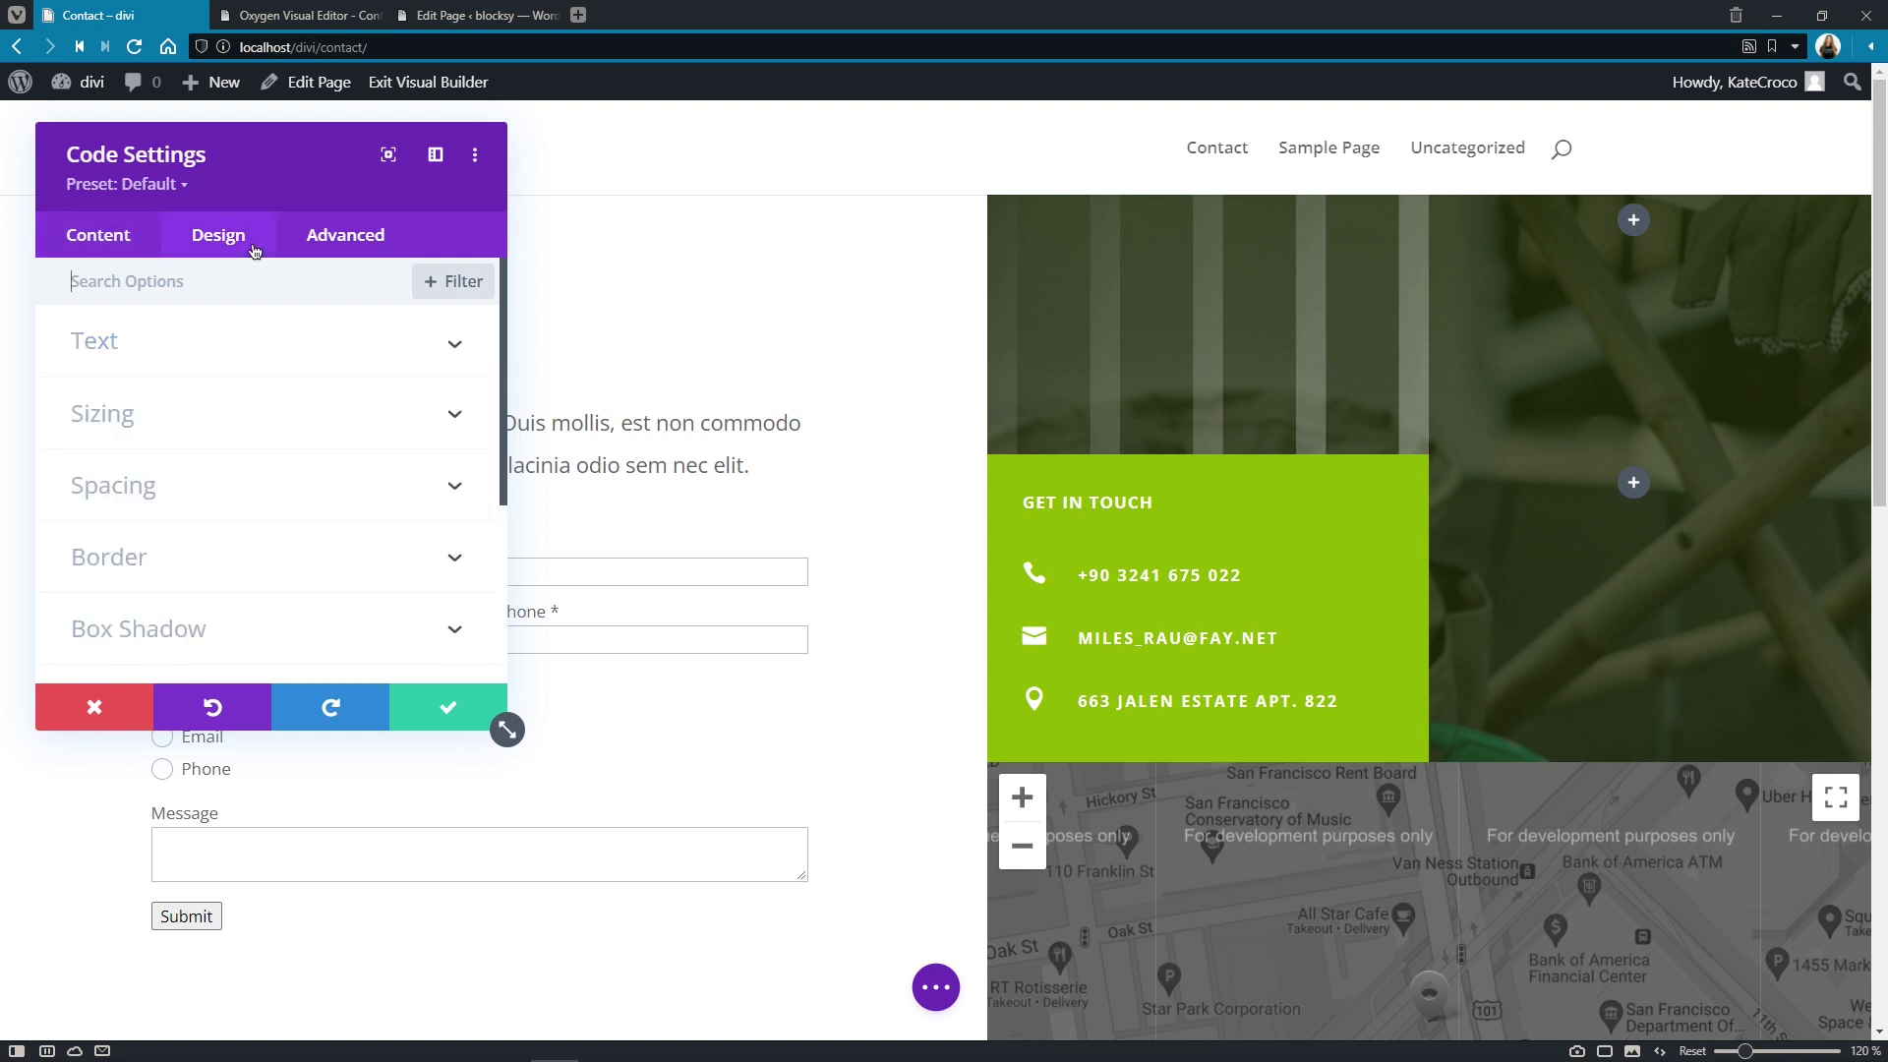
{"action": "left_click", "coordinate": [455, 343]}
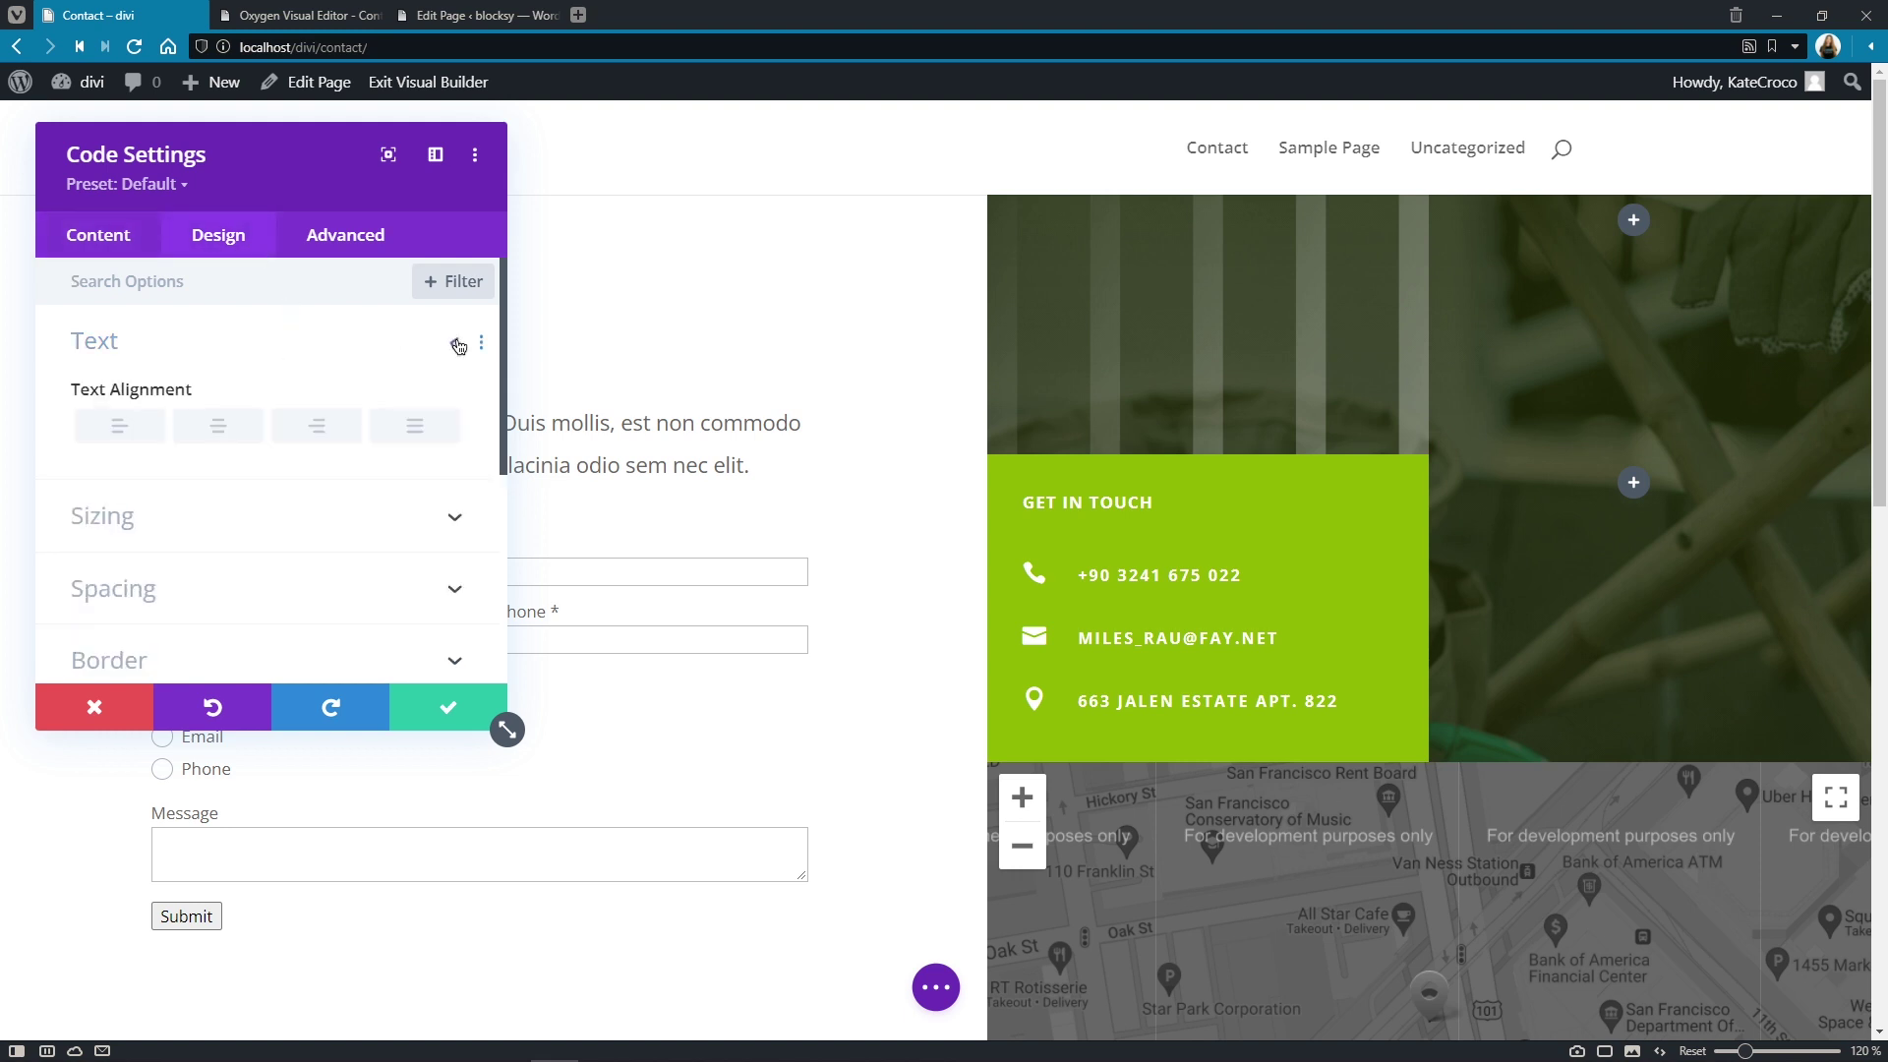
{"action": "left_click", "coordinate": [457, 345]}
{"action": "left_click", "coordinate": [455, 418]}
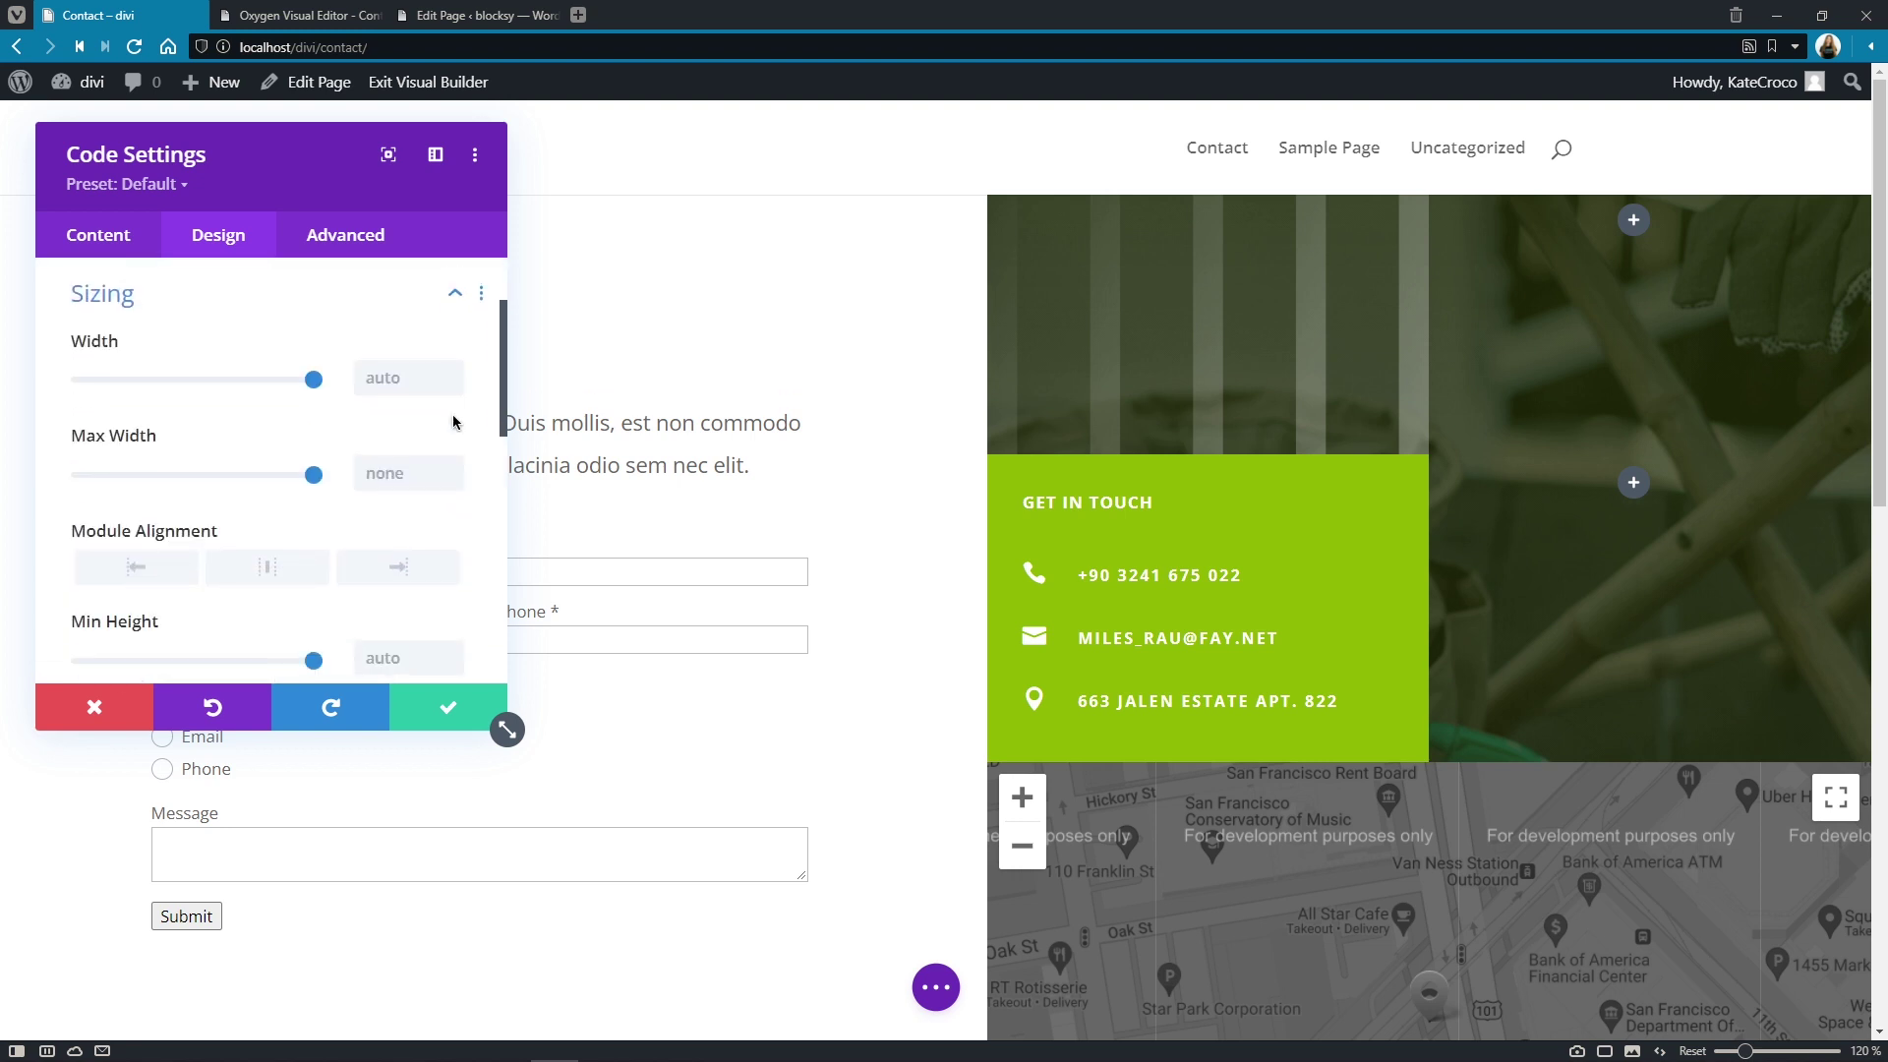
{"action": "left_click", "coordinate": [453, 295]}
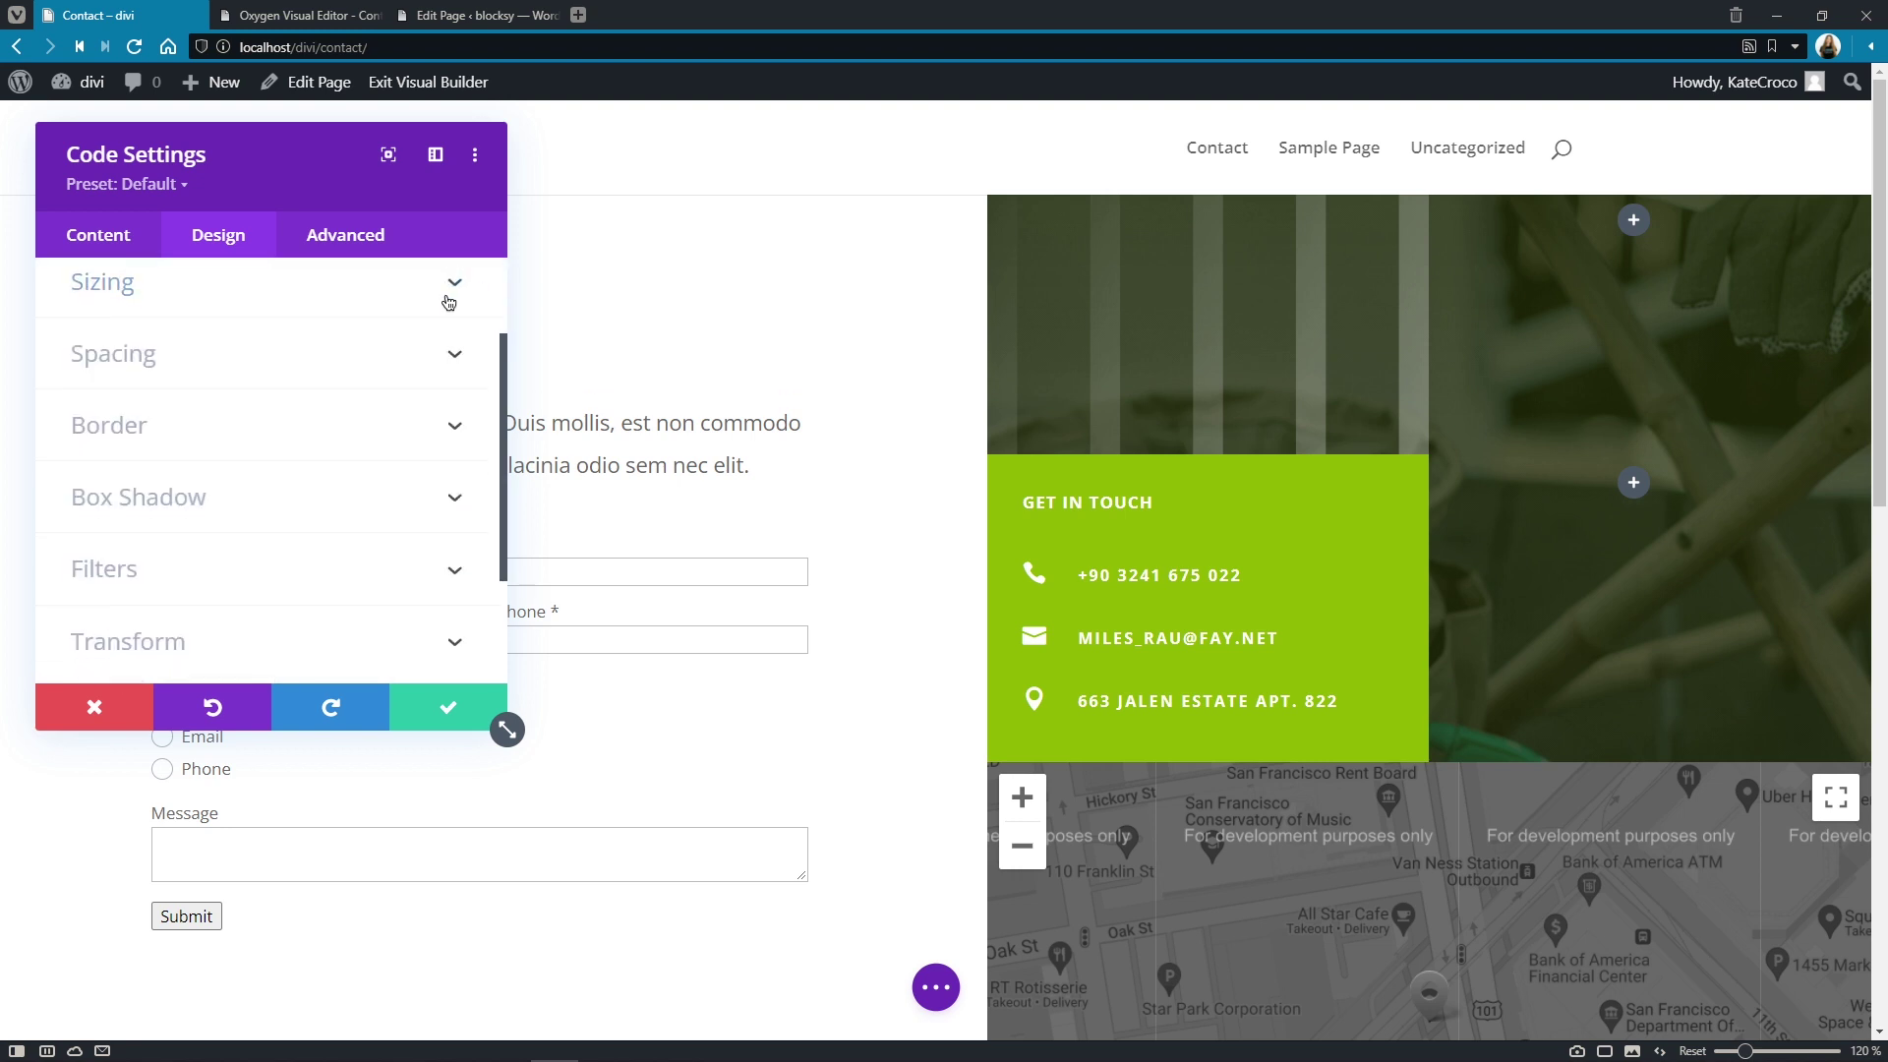
{"action": "left_click", "coordinate": [454, 360]}
{"action": "left_click", "coordinate": [454, 295]}
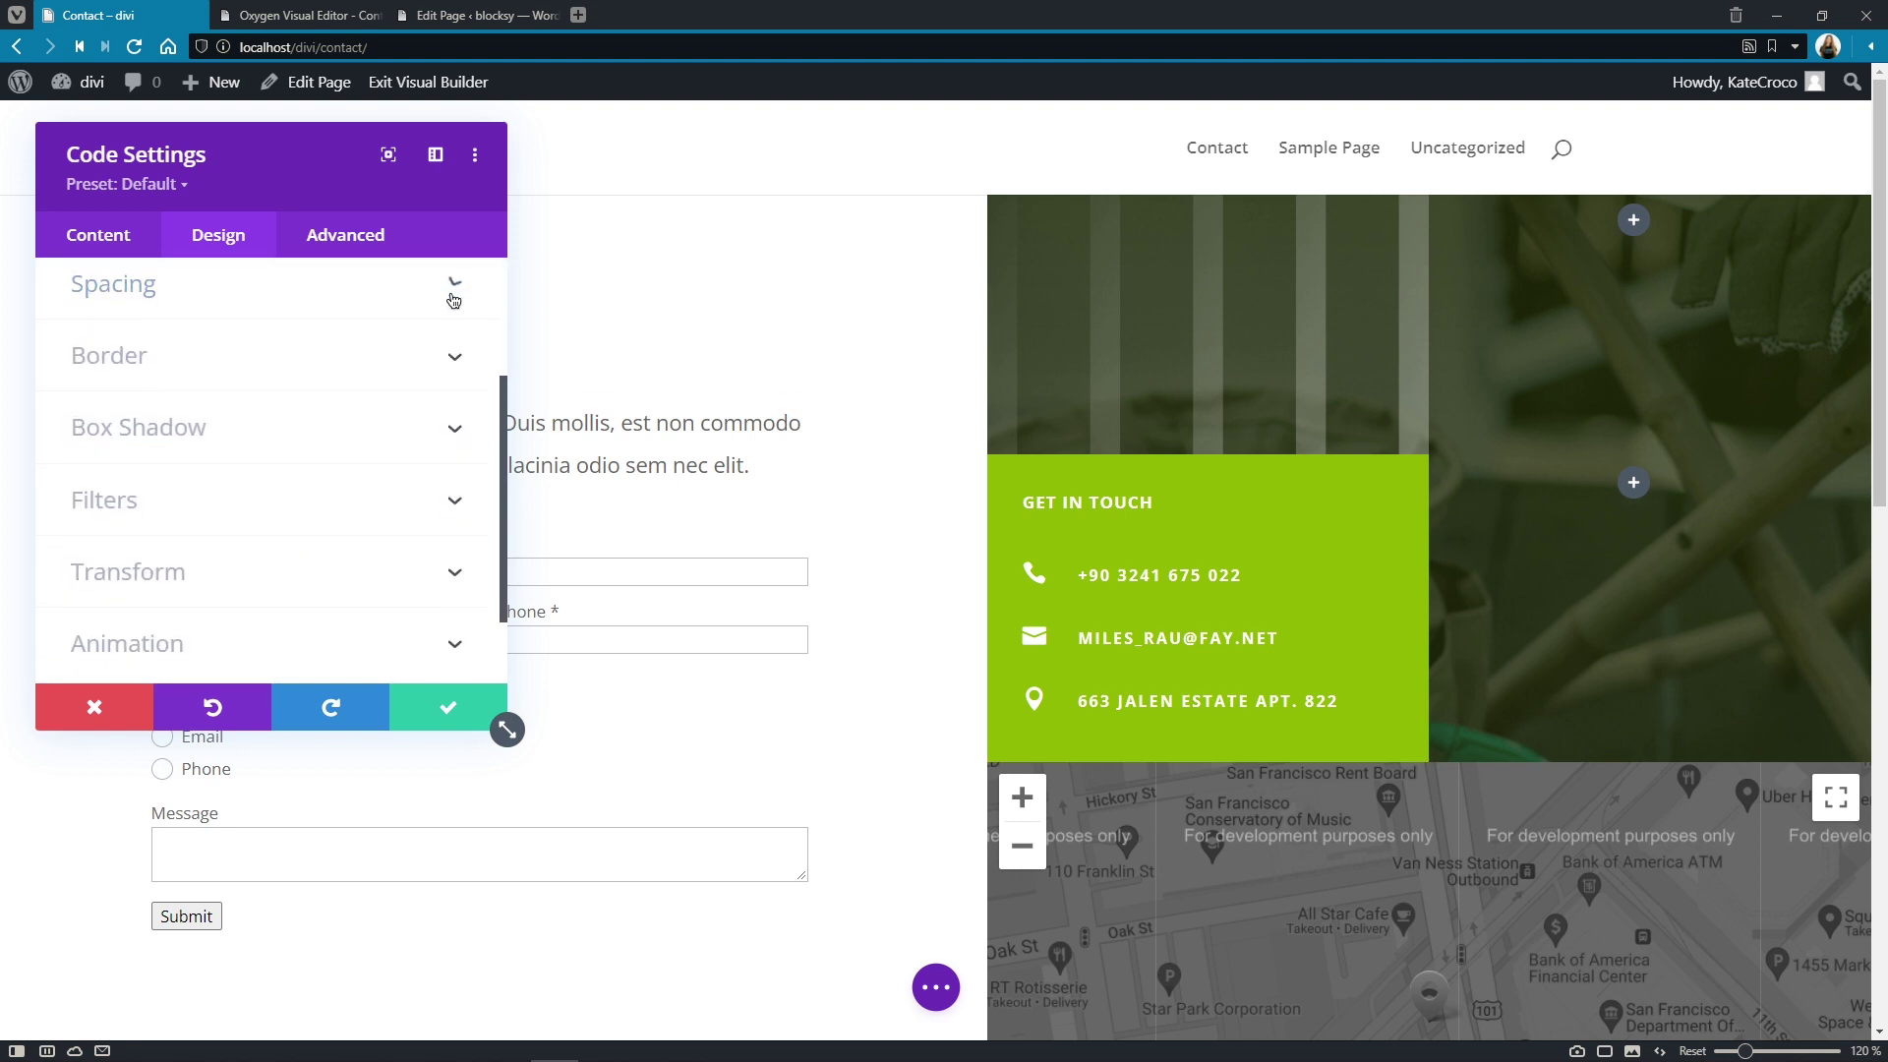
{"action": "left_click", "coordinate": [454, 363]}
{"action": "left_click", "coordinate": [458, 295]}
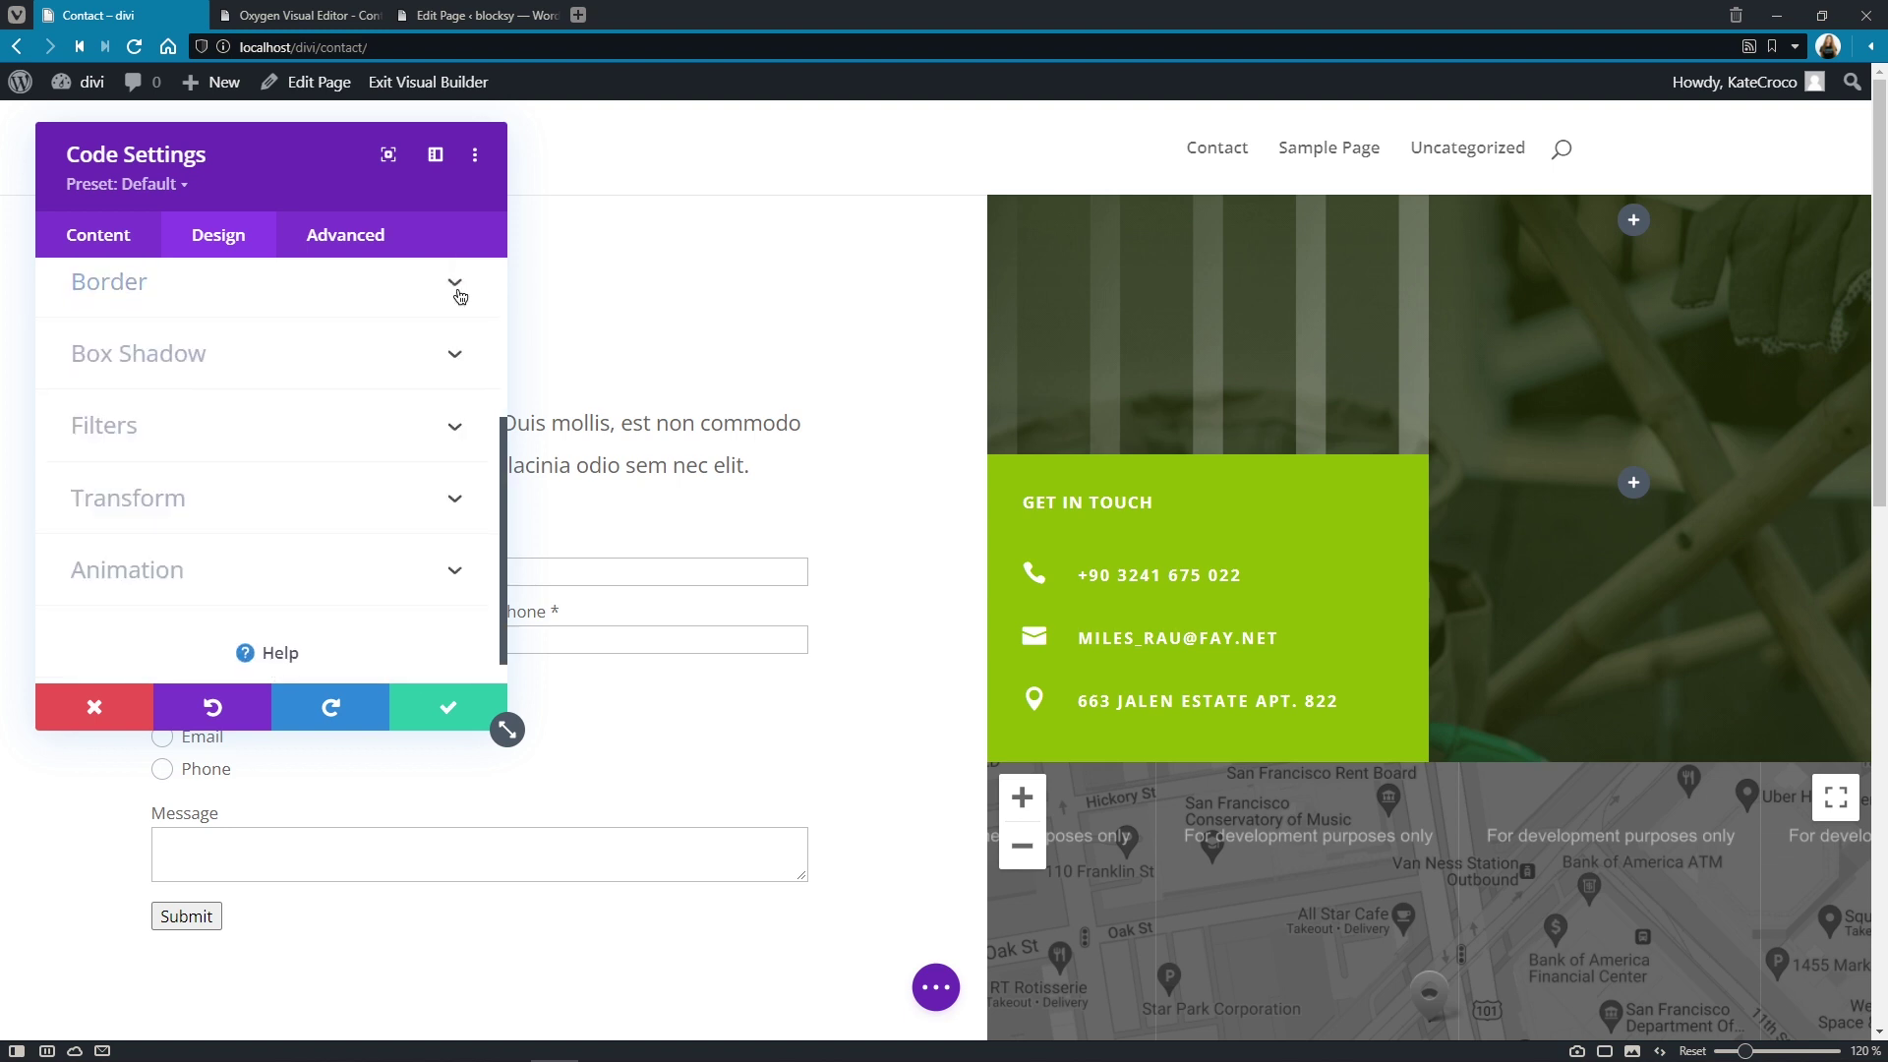
{"action": "left_click", "coordinate": [457, 704]}
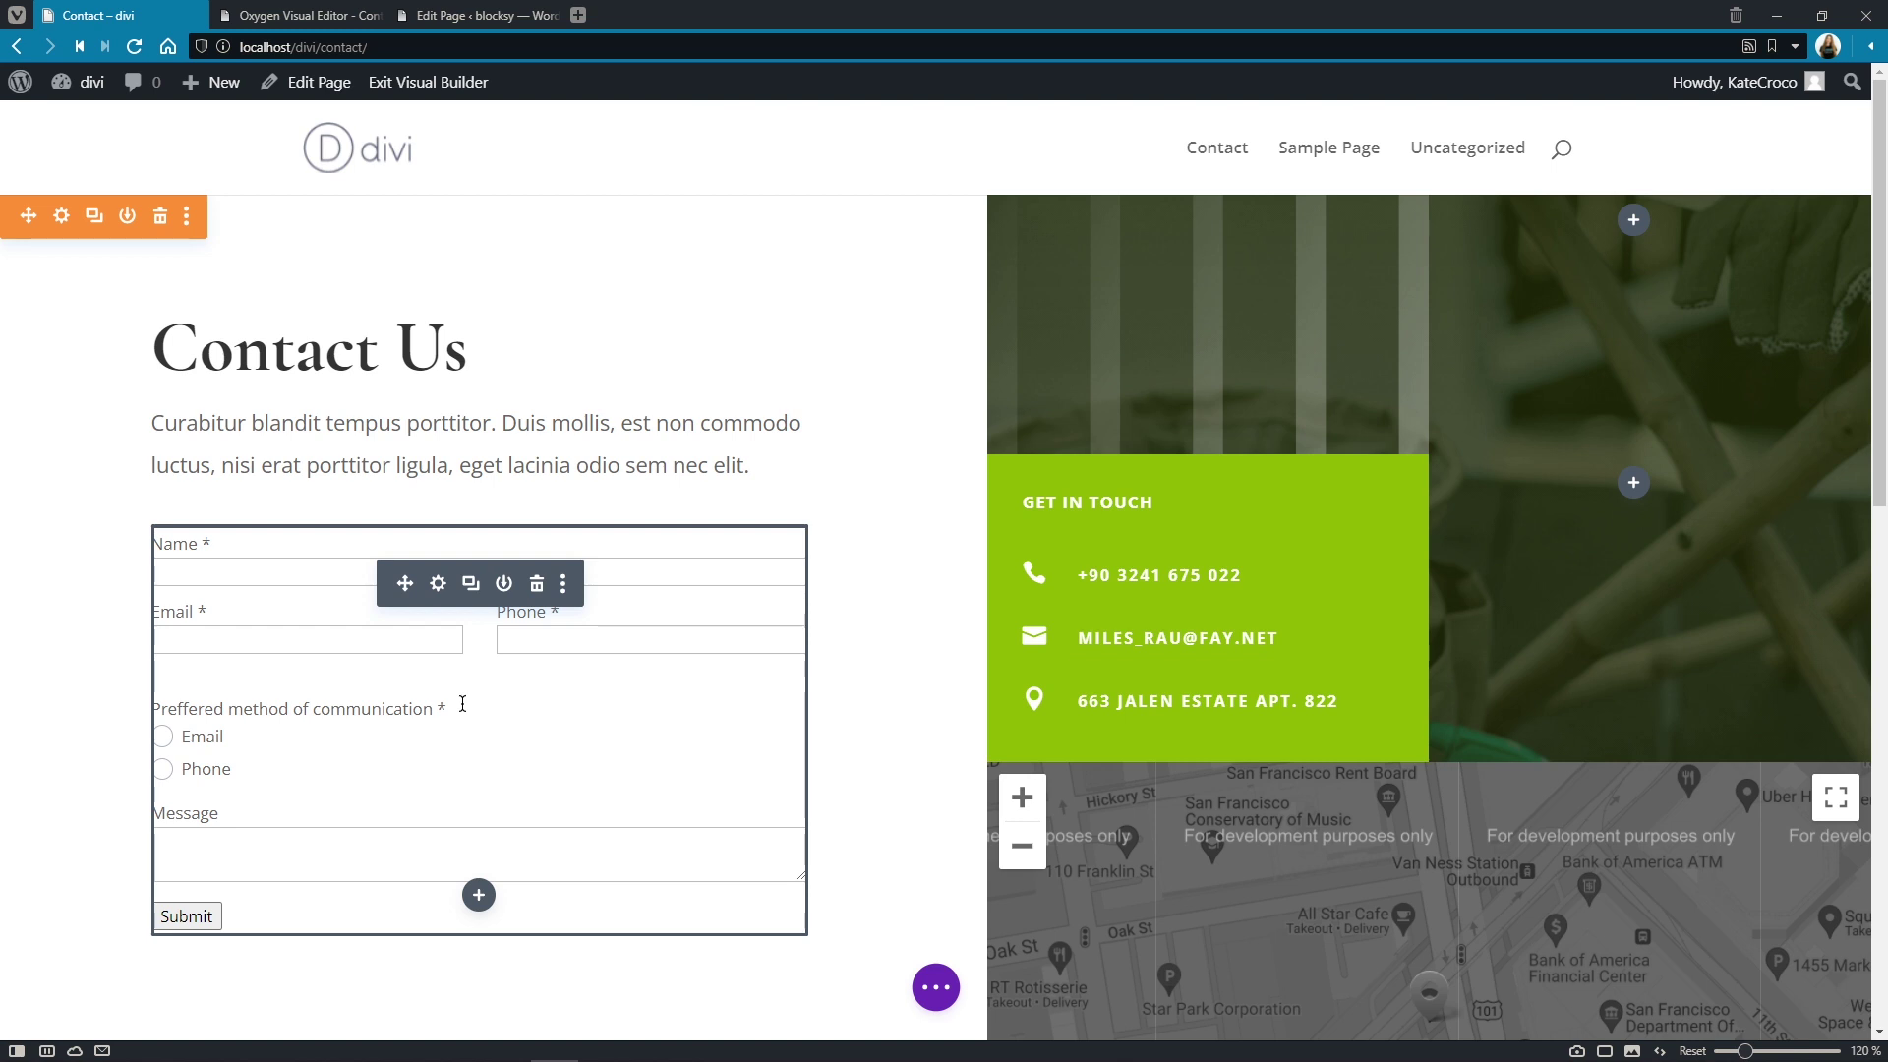
Add a Text module to the emptied column and paste the jet_fb_form shortcode over its placeholder text.
{"action": "left_click", "coordinate": [537, 587]}
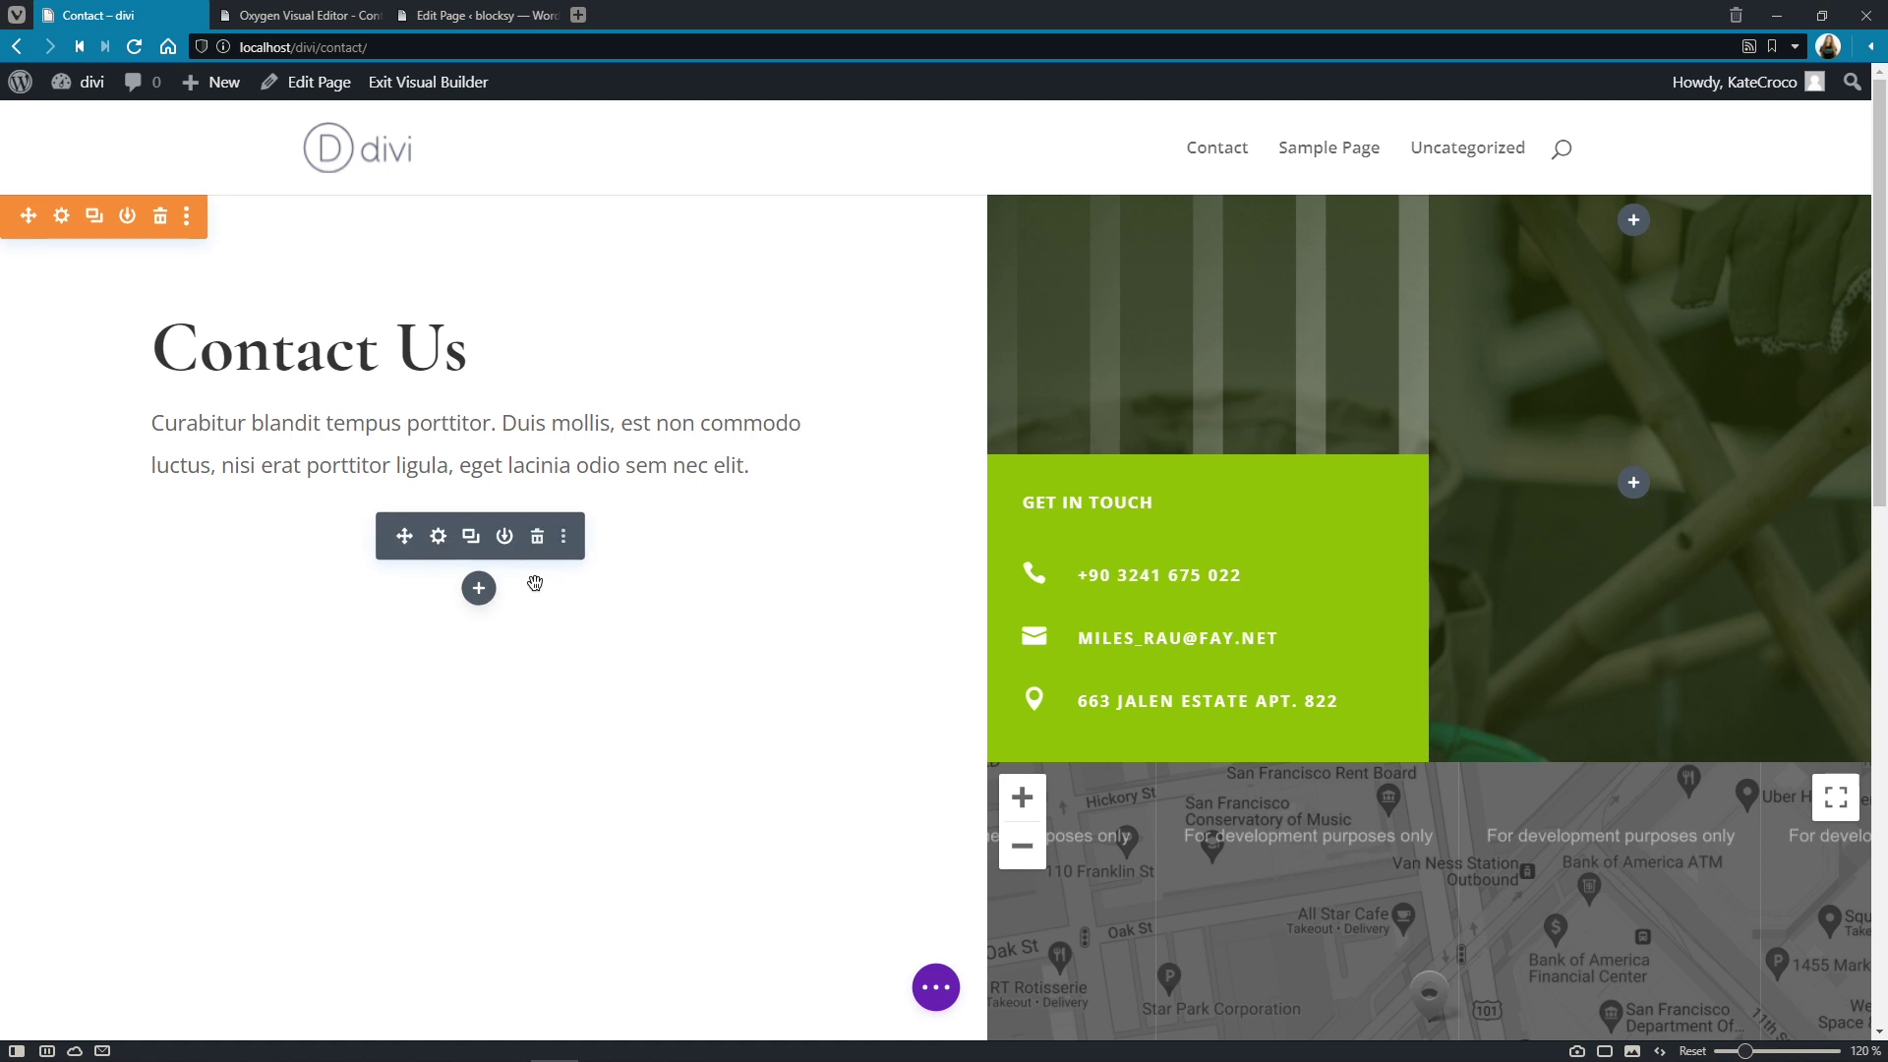
{"action": "left_click", "coordinate": [481, 593]}
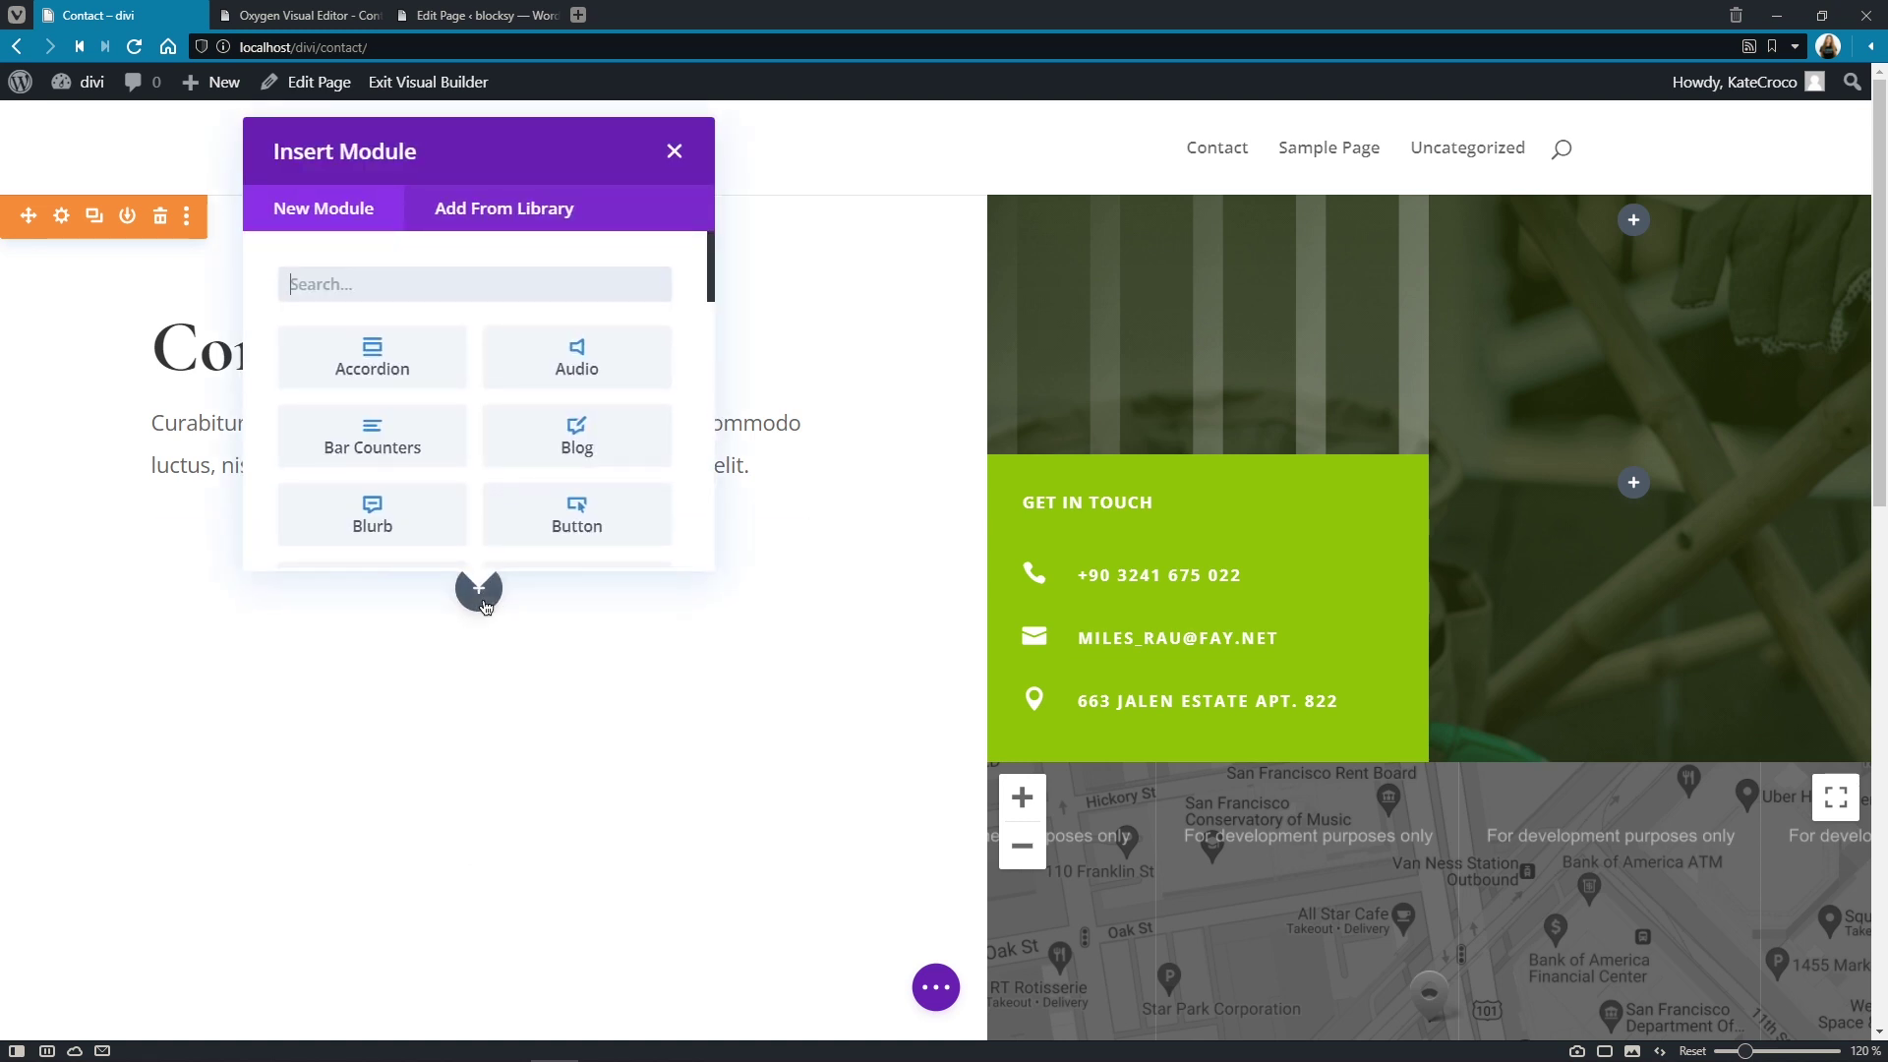
{"action": "type", "text": "text"}
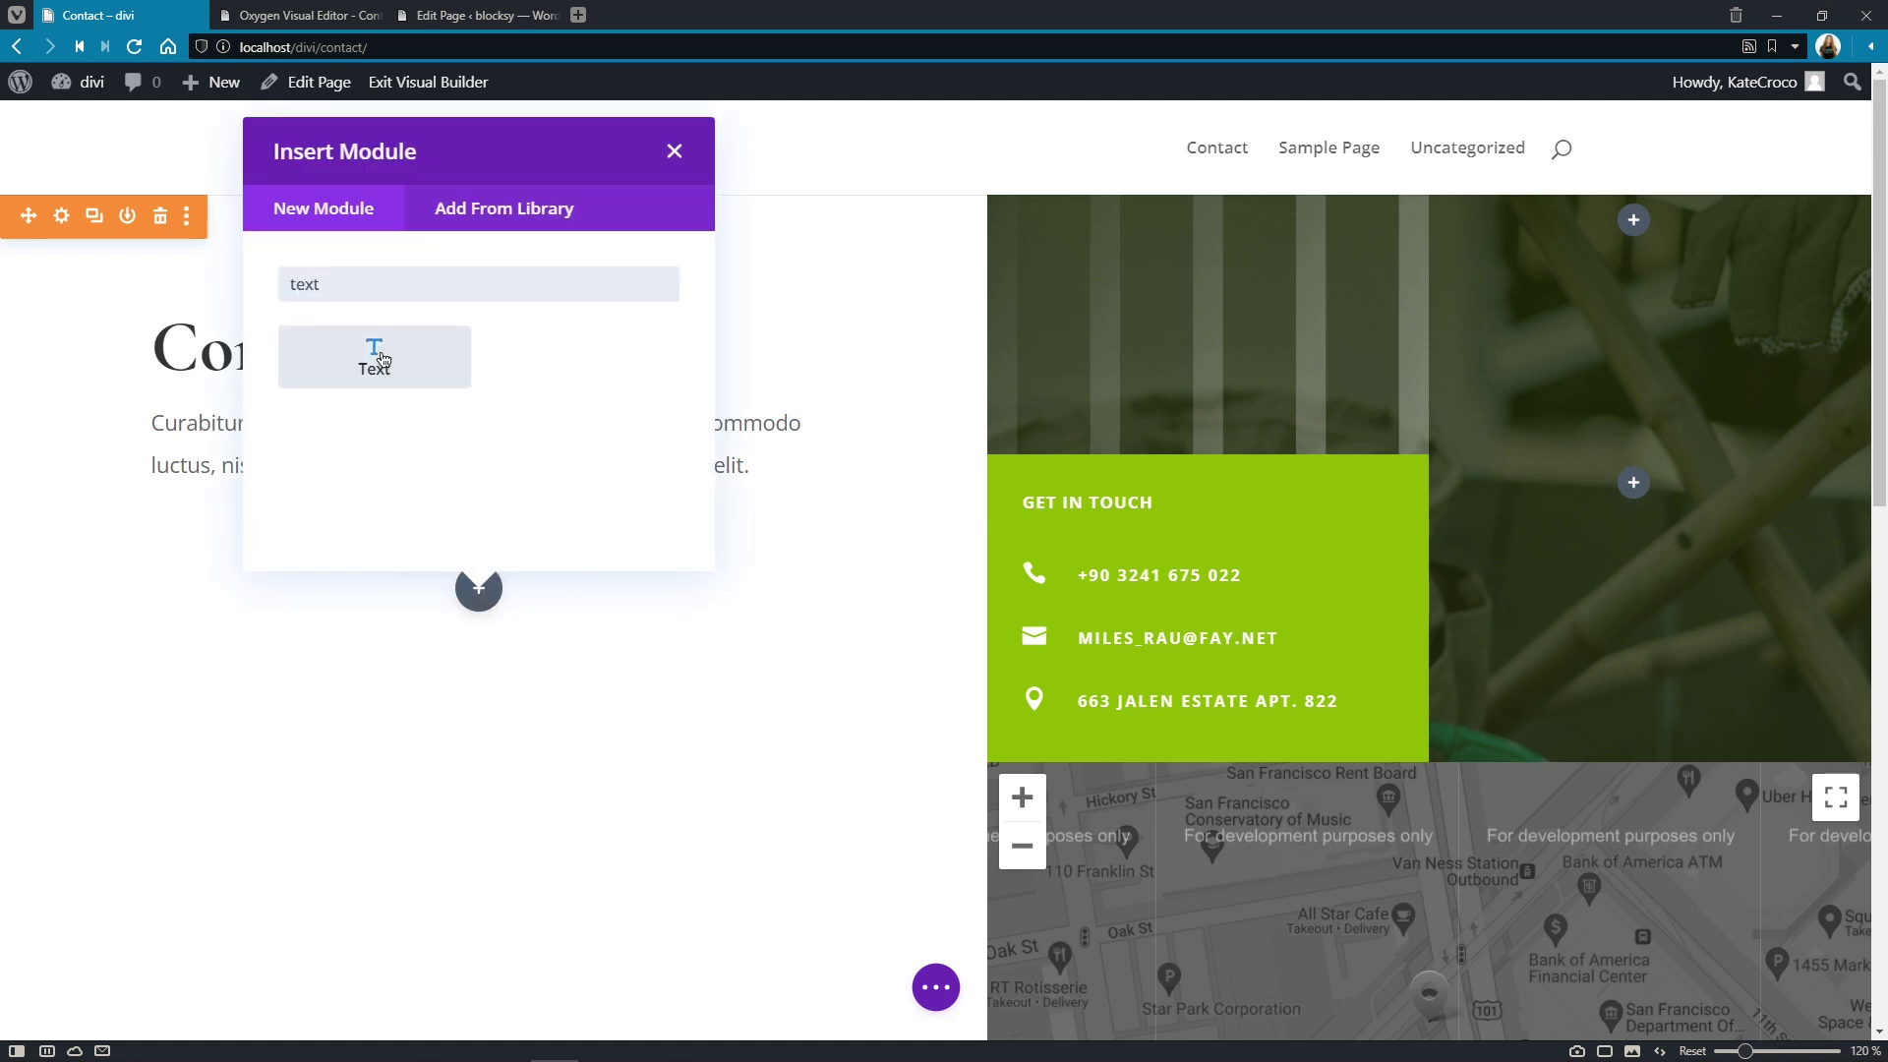
{"action": "left_click", "coordinate": [382, 360]}
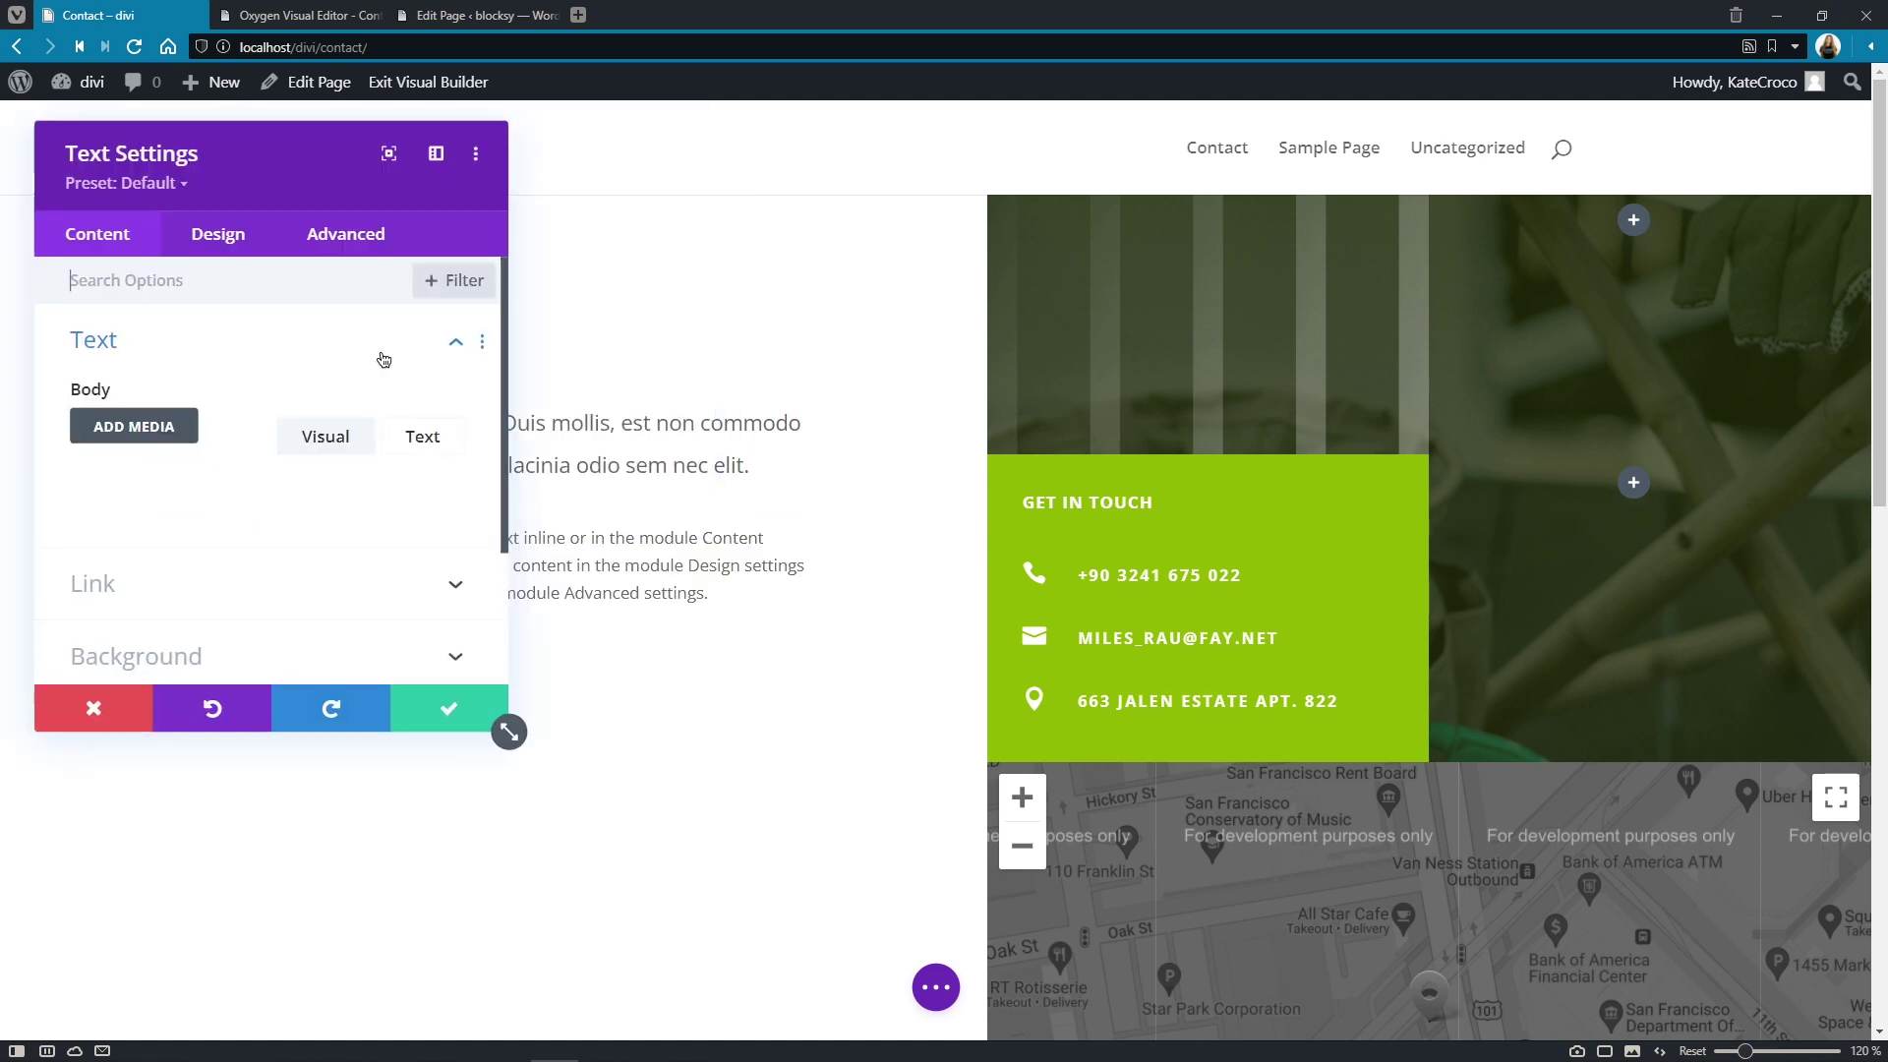
{"action": "left_click", "coordinate": [412, 433]}
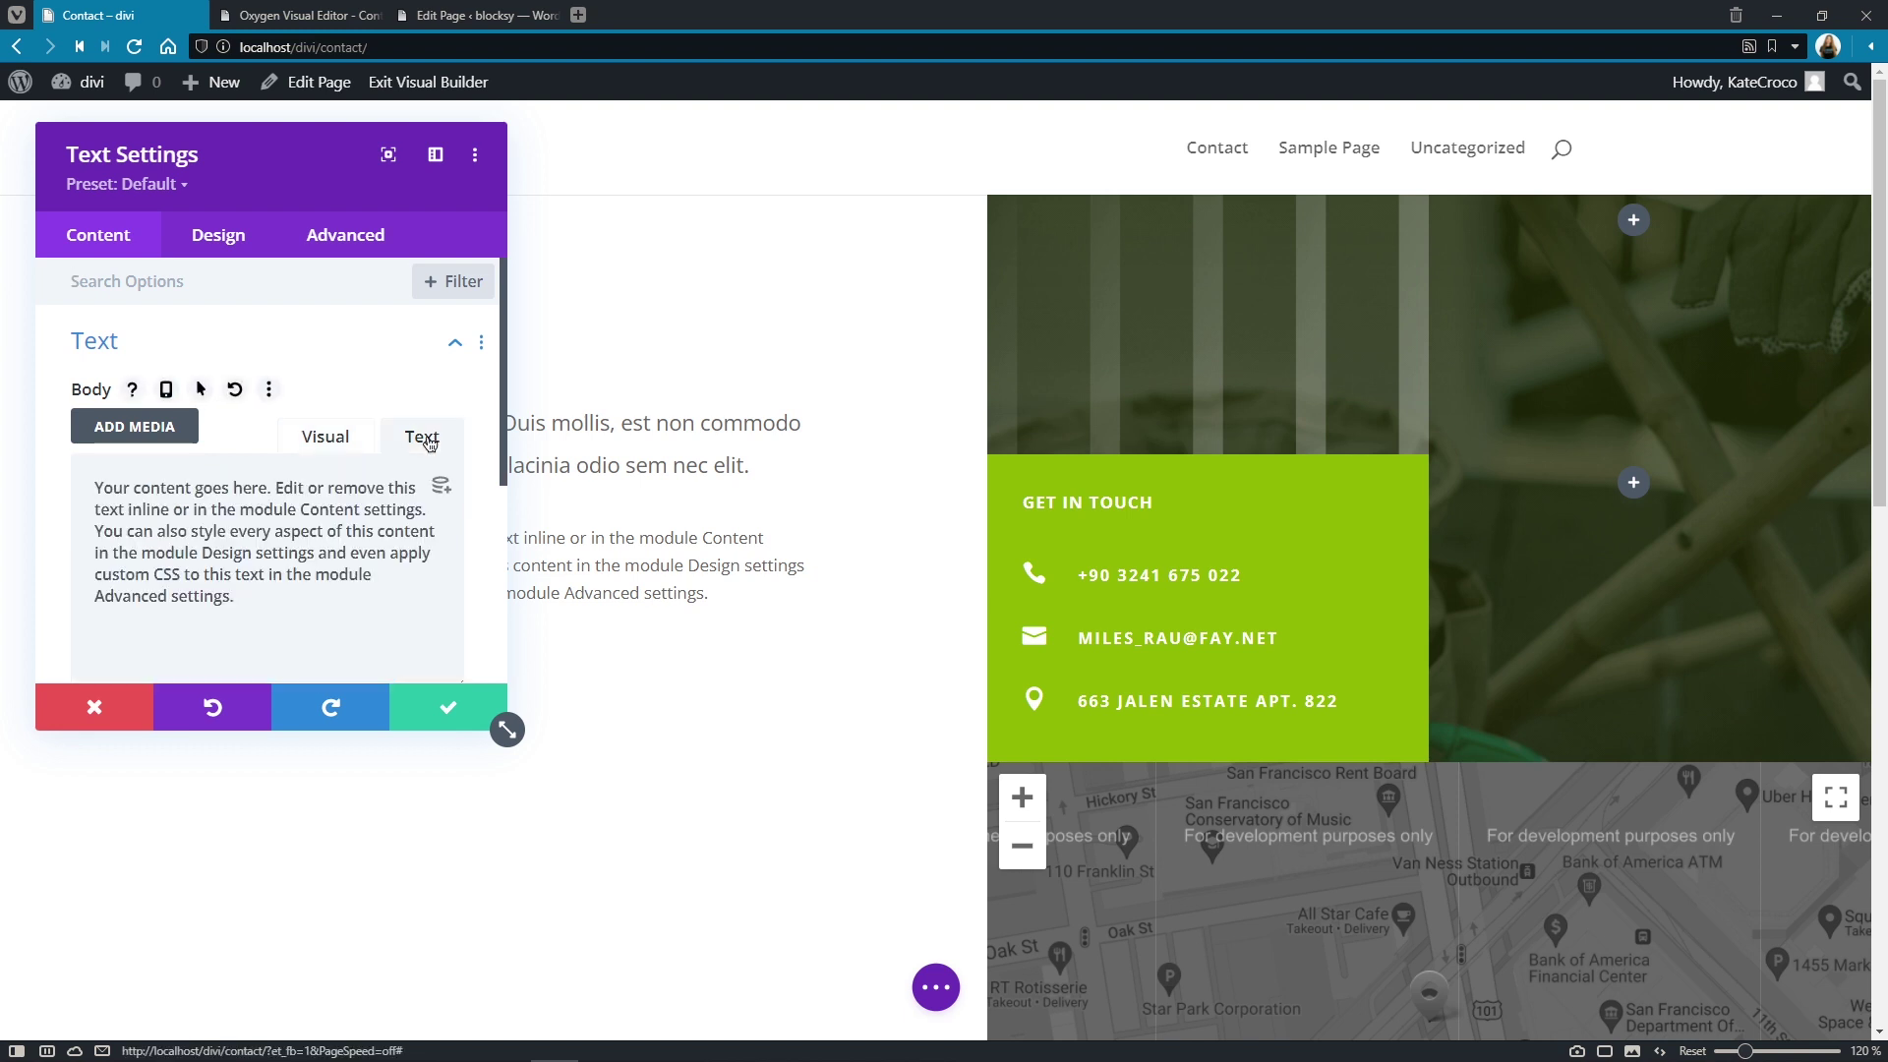
{"action": "triple_click", "coordinate": [383, 547]}
{"action": "type", "text": "[jet_fb_form form_id=\"13\" submit_type=\"reload\" required_mark=\"*\" fields_layout=\"column\" enable_progress=\"\"]"}
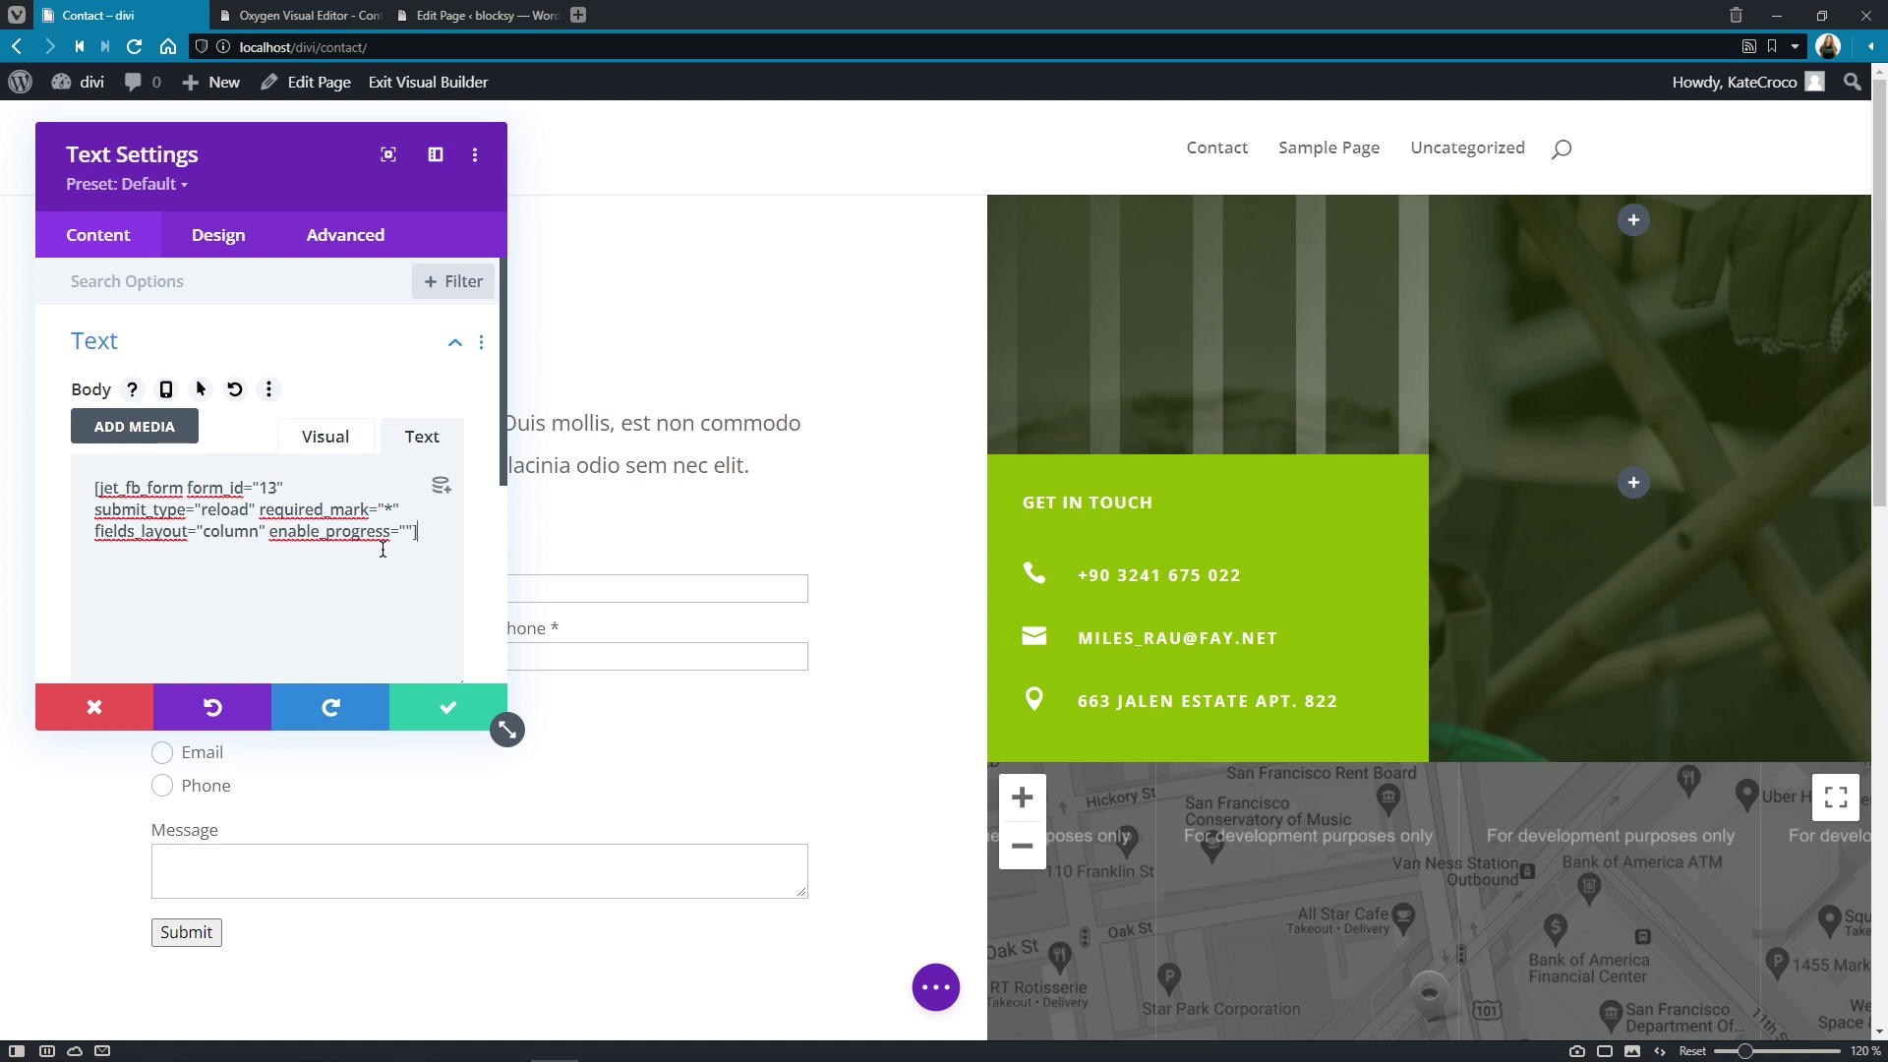
Review the Text module's Design and Advanced options, then save the module.
{"action": "left_click", "coordinate": [245, 237]}
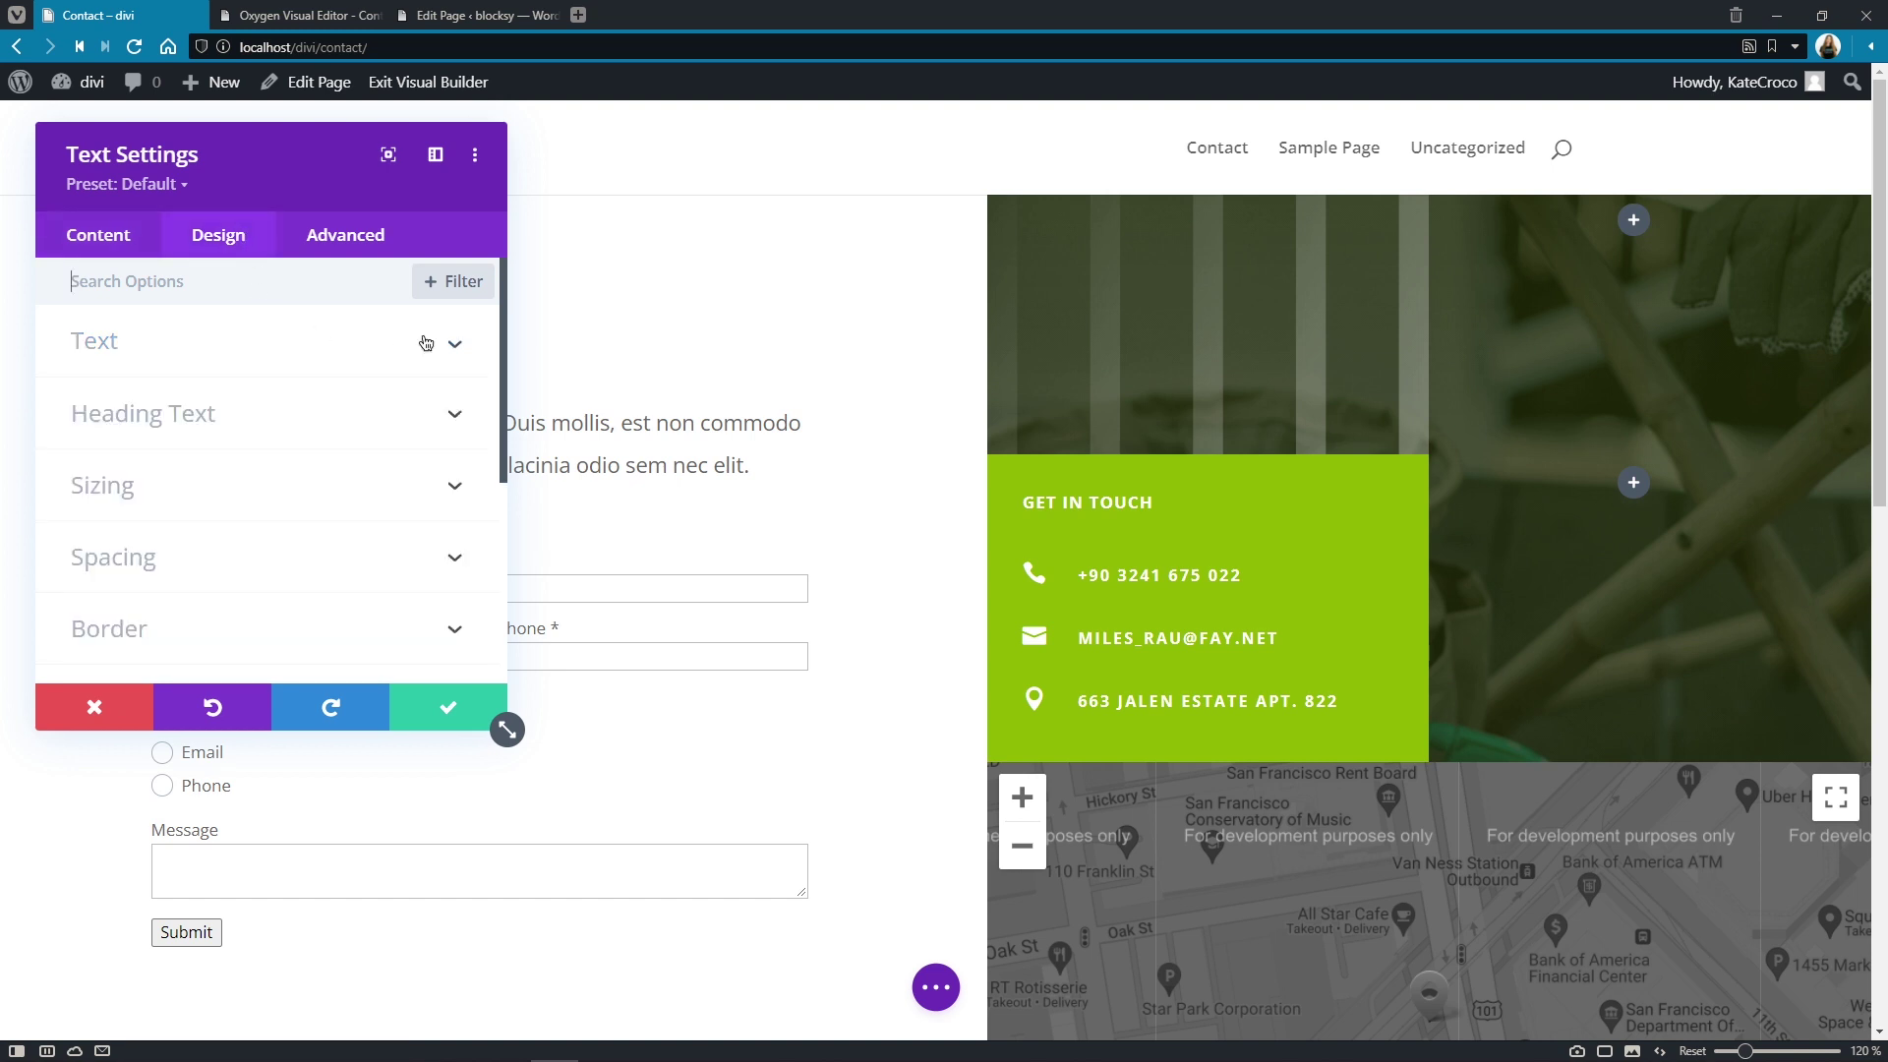
{"action": "mouse_move", "coordinate": [503, 326]}
{"action": "left_mouse_down"}
{"action": "mouse_move", "coordinate": [506, 529]}
{"action": "mouse_move", "coordinate": [504, 305]}
{"action": "left_mouse_up"}
{"action": "key", "text": "Tab"}
{"action": "scroll", "coordinate": [481, 325], "scroll_direction": "down", "scroll_amount": 3}
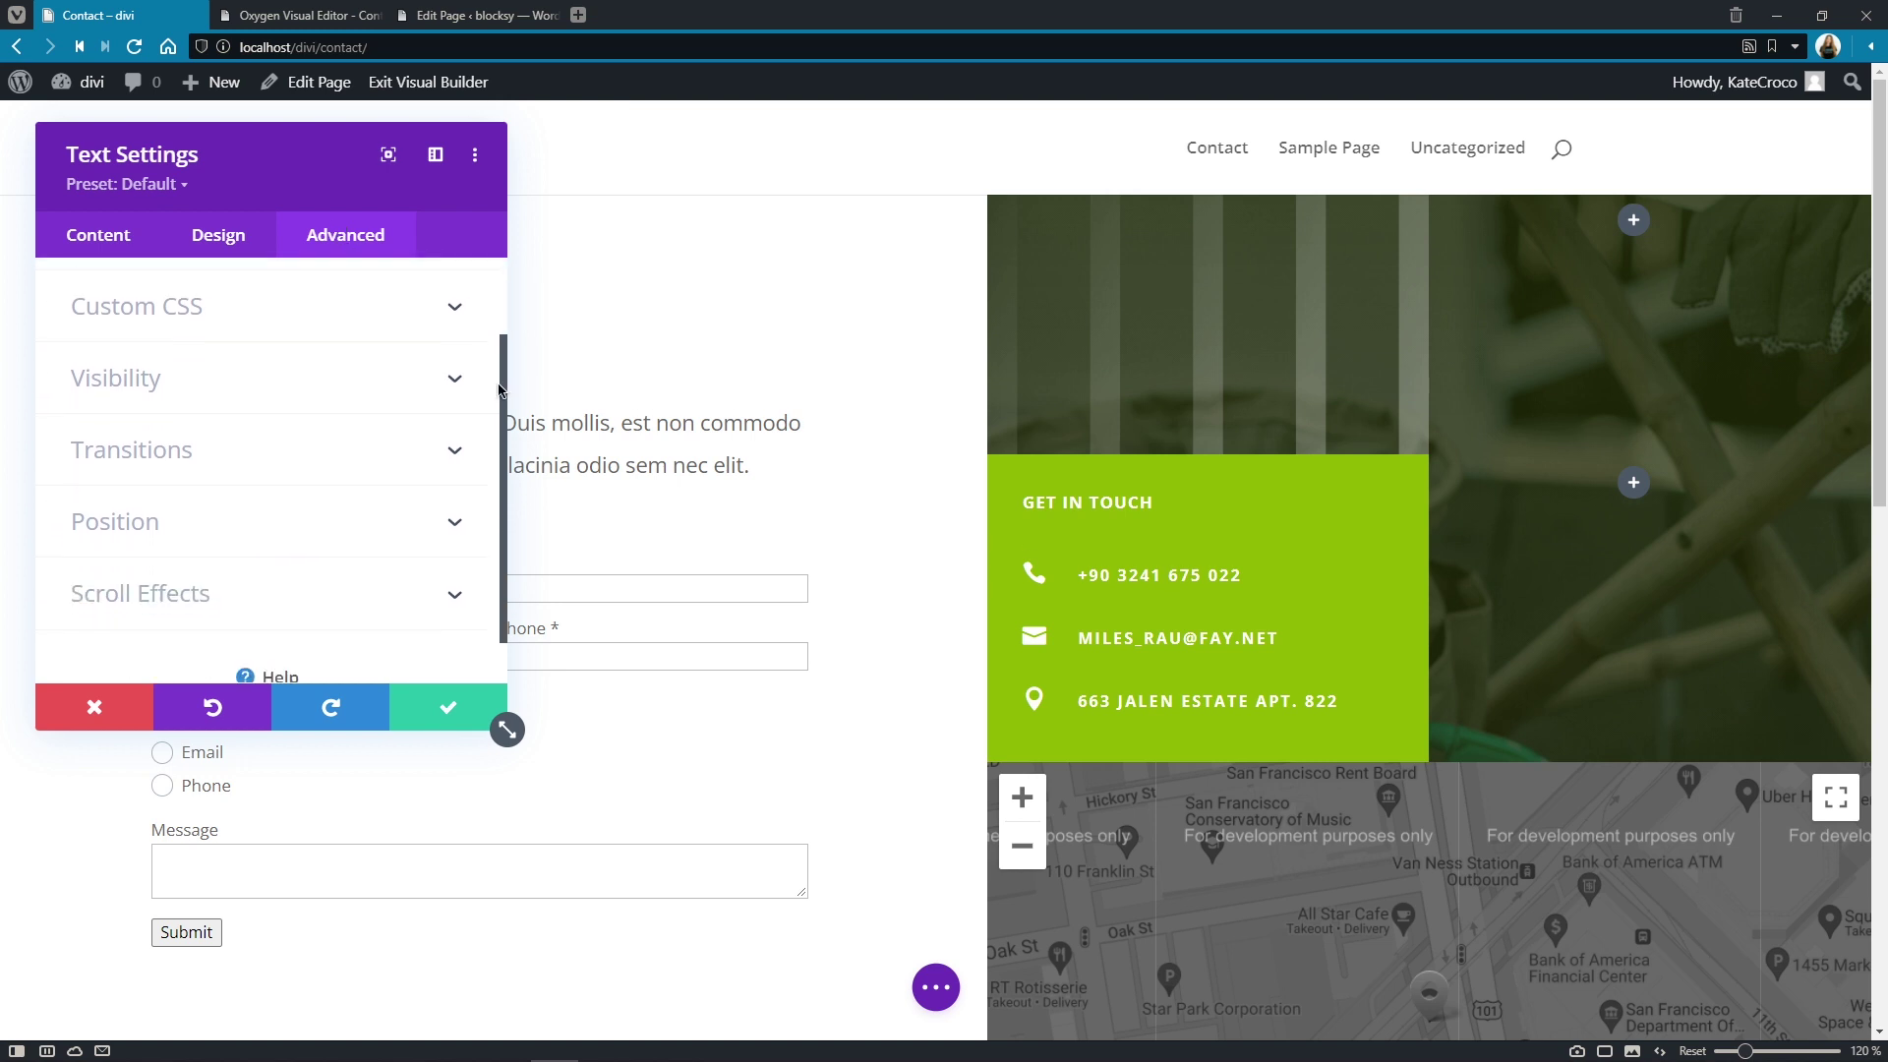
{"action": "scroll", "coordinate": [494, 339], "scroll_direction": "up", "scroll_amount": 2}
{"action": "scroll", "coordinate": [494, 339], "scroll_direction": "up", "scroll_amount": 2}
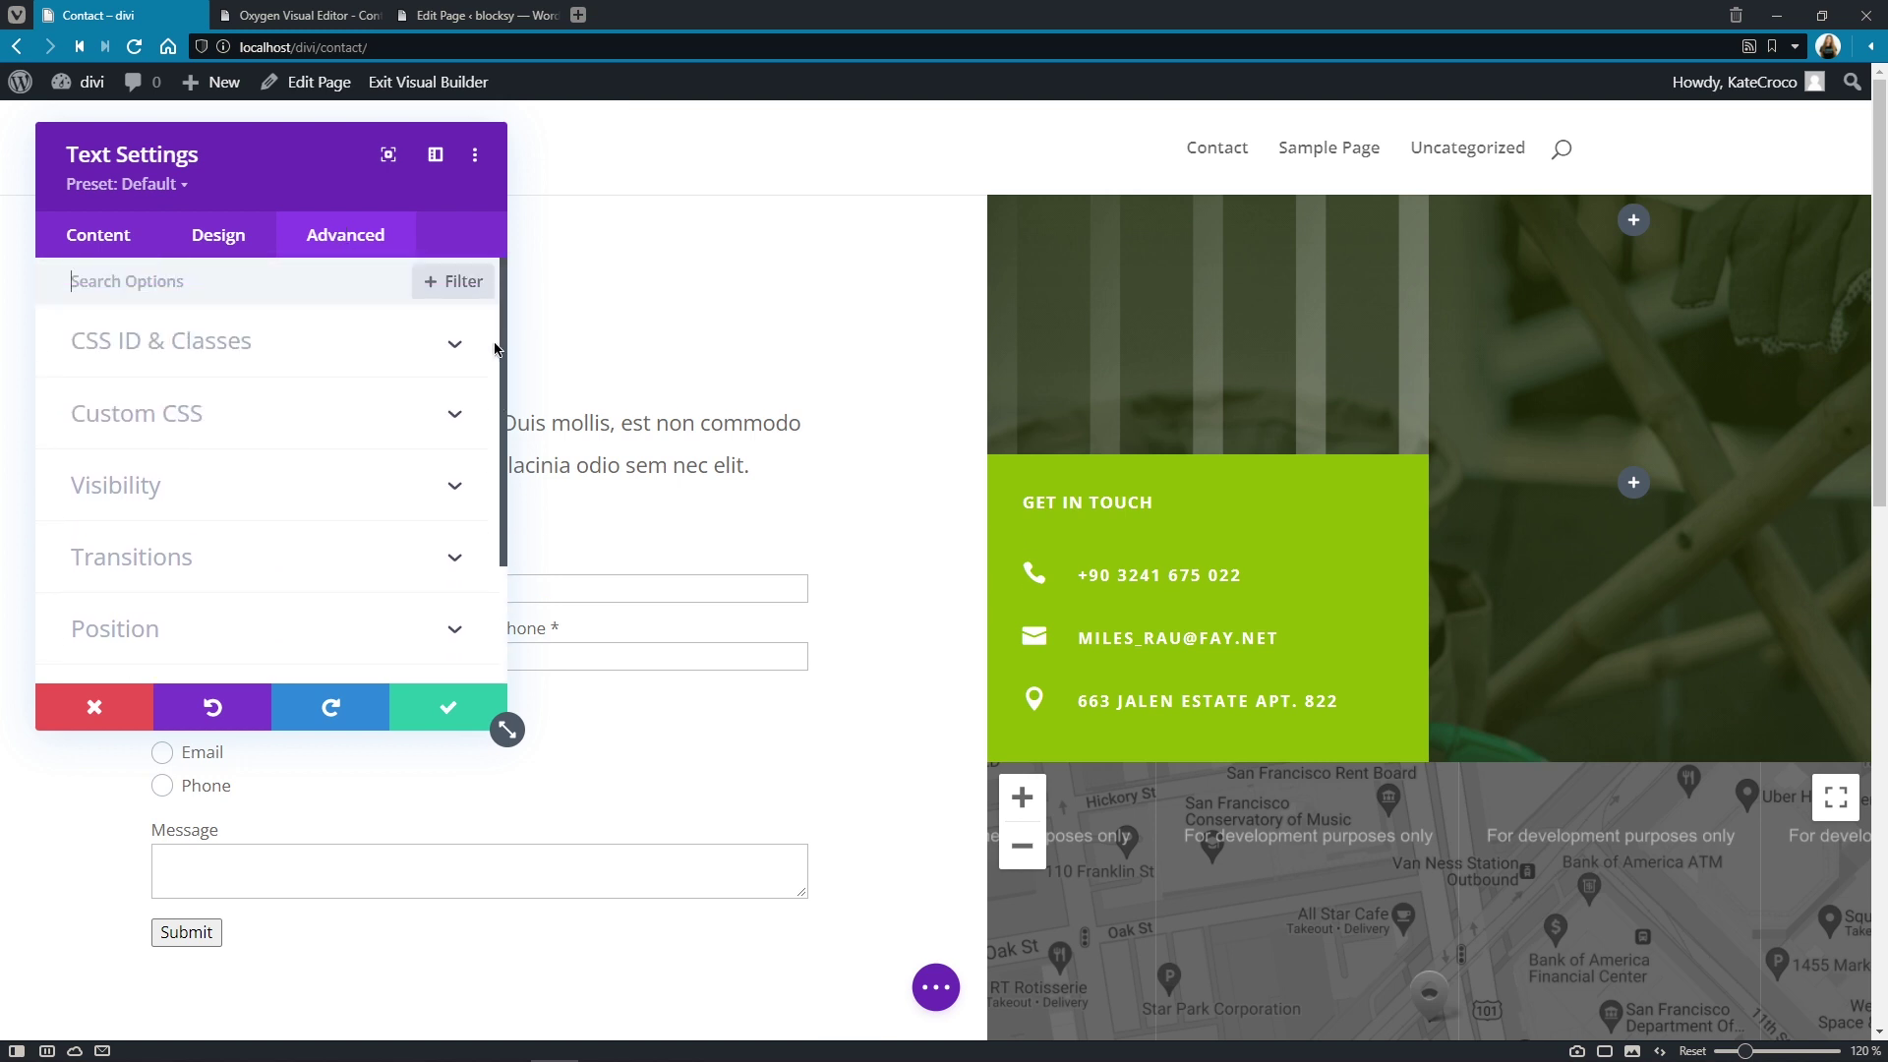
{"action": "left_click", "coordinate": [470, 710]}
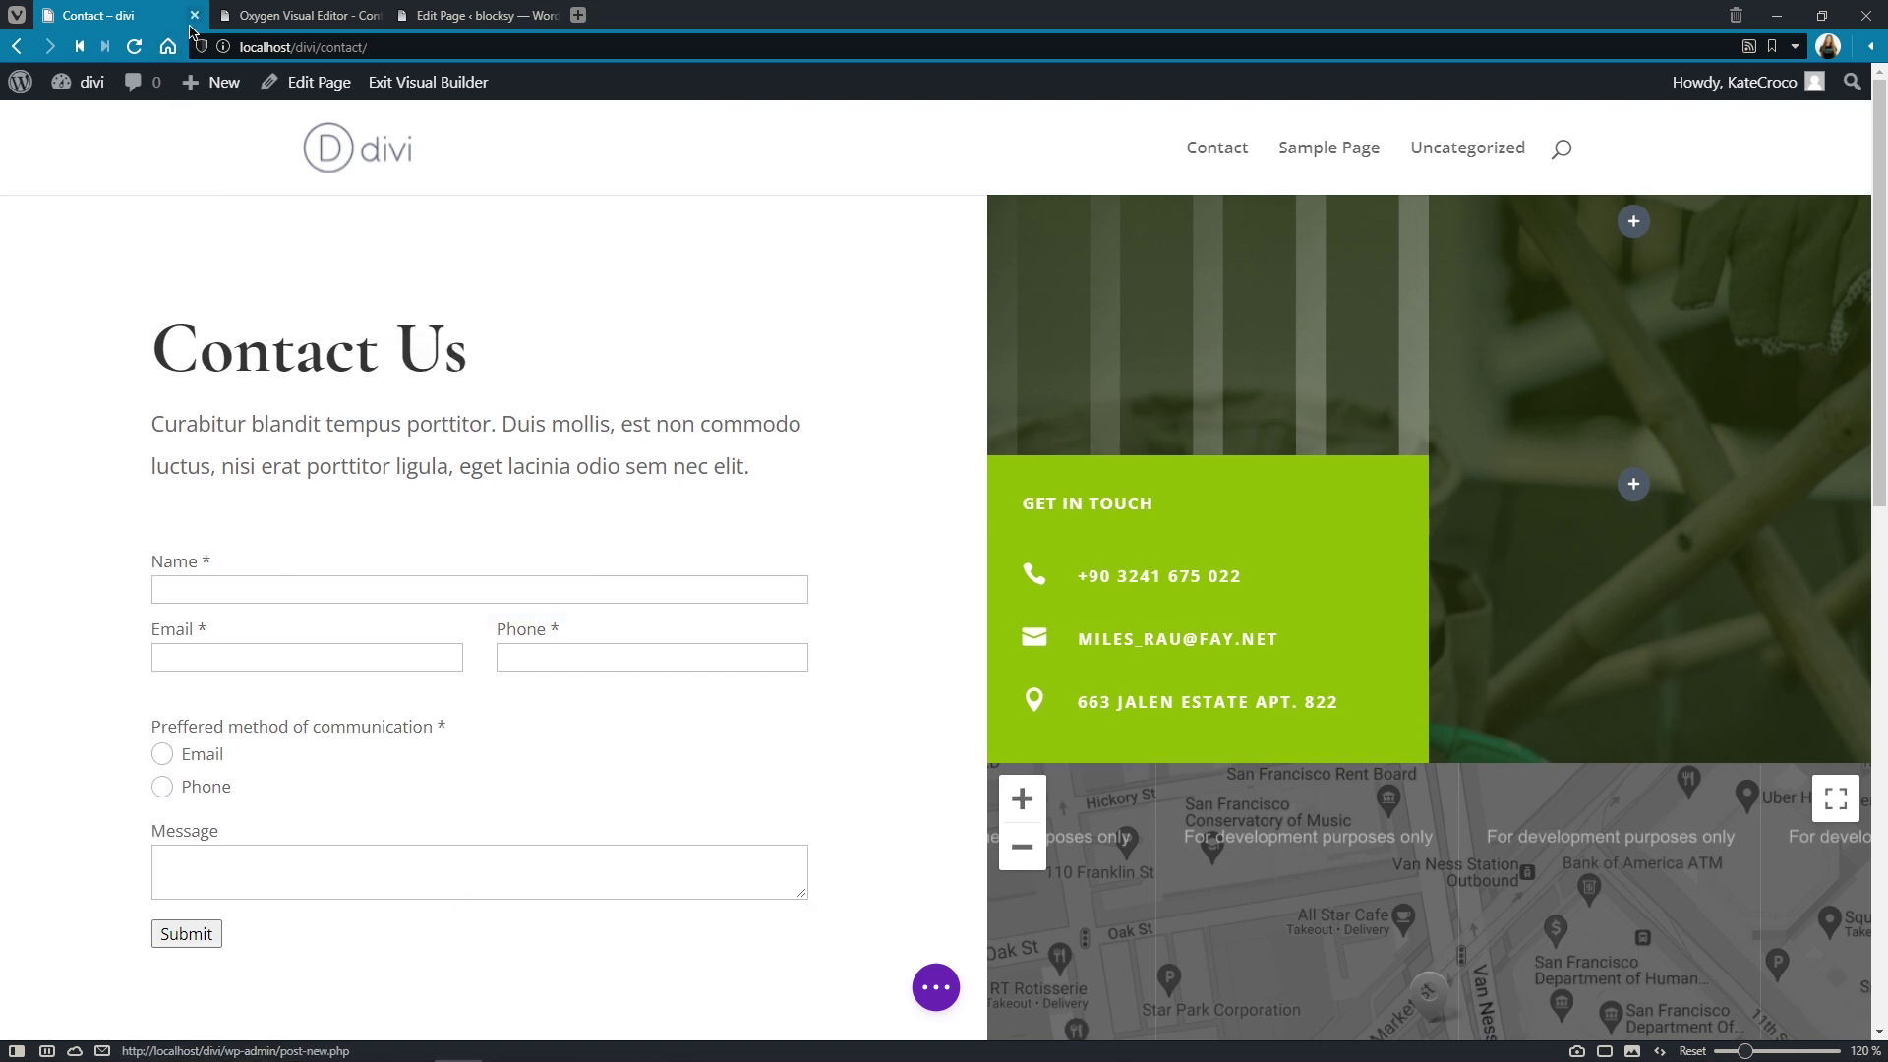
Close the Divi tab and add a Shortcode Wrapper holding the form shortcode to Features One Row.
{"action": "left_click", "coordinate": [196, 18]}
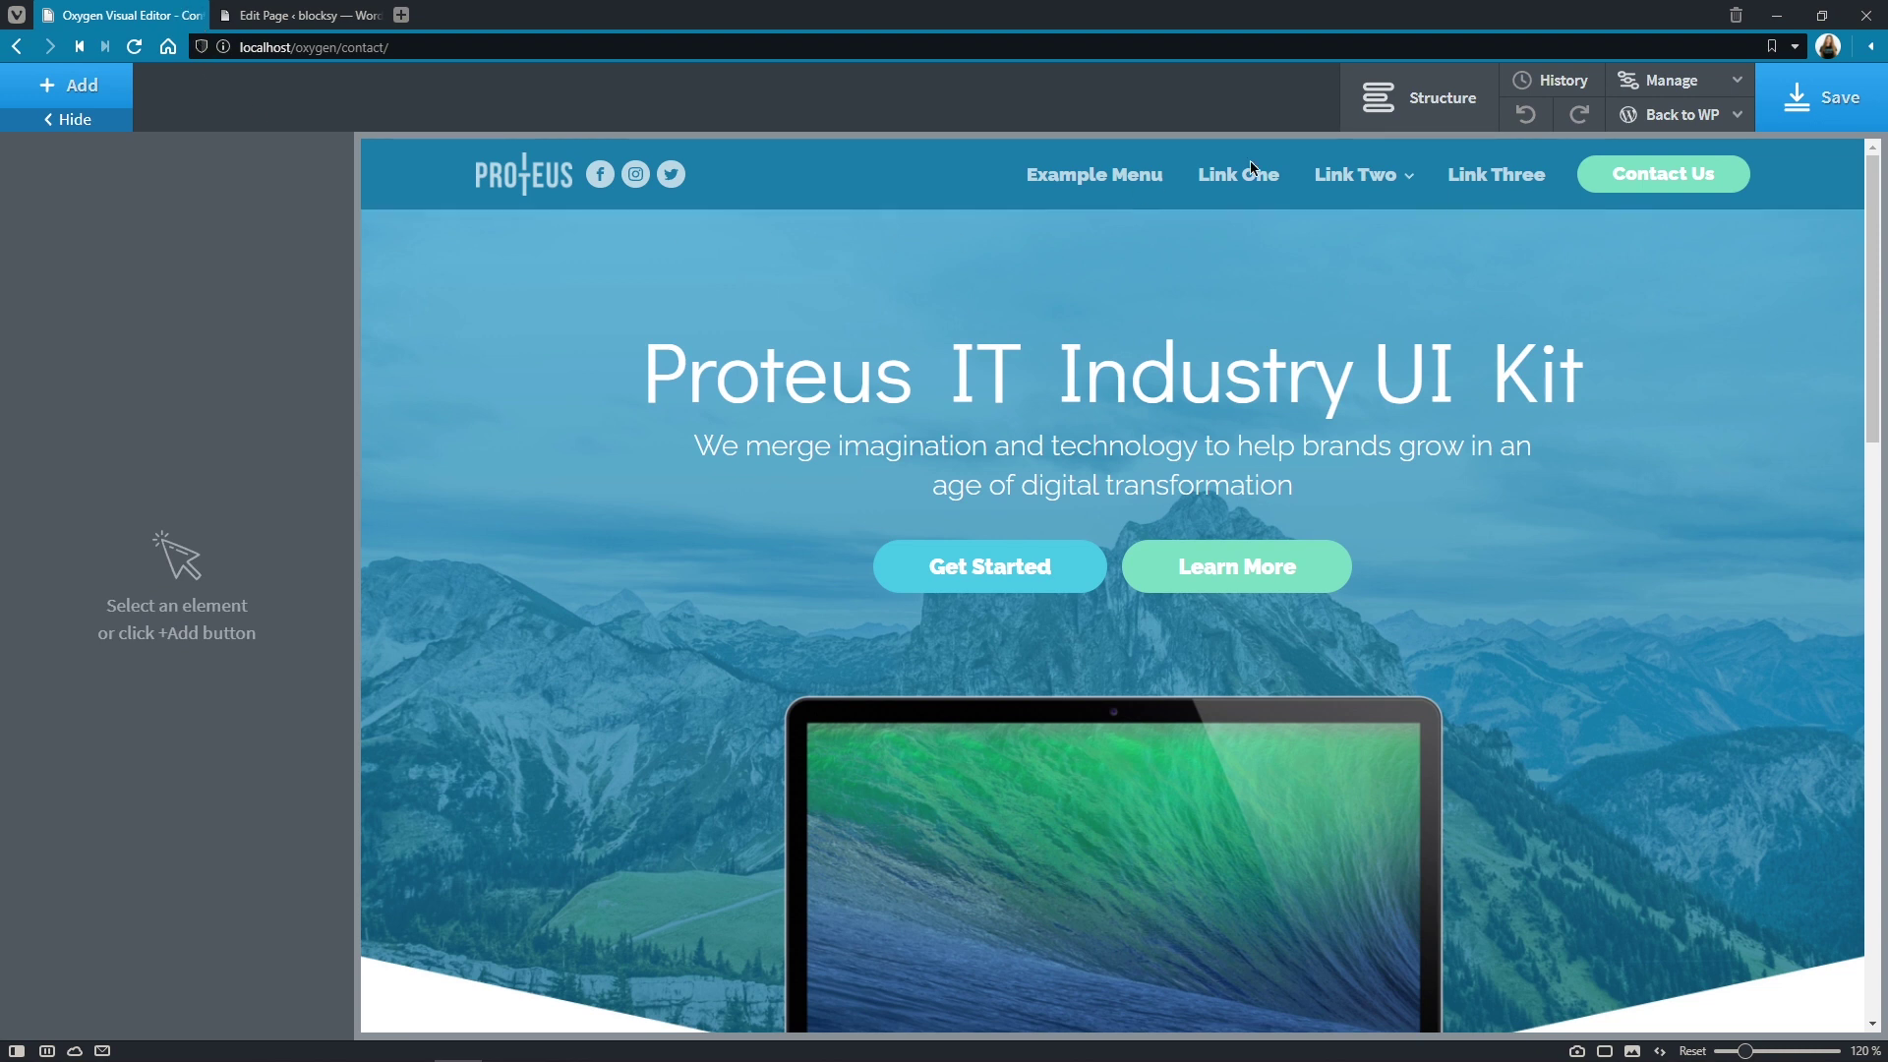
{"action": "left_click", "coordinate": [1357, 132]}
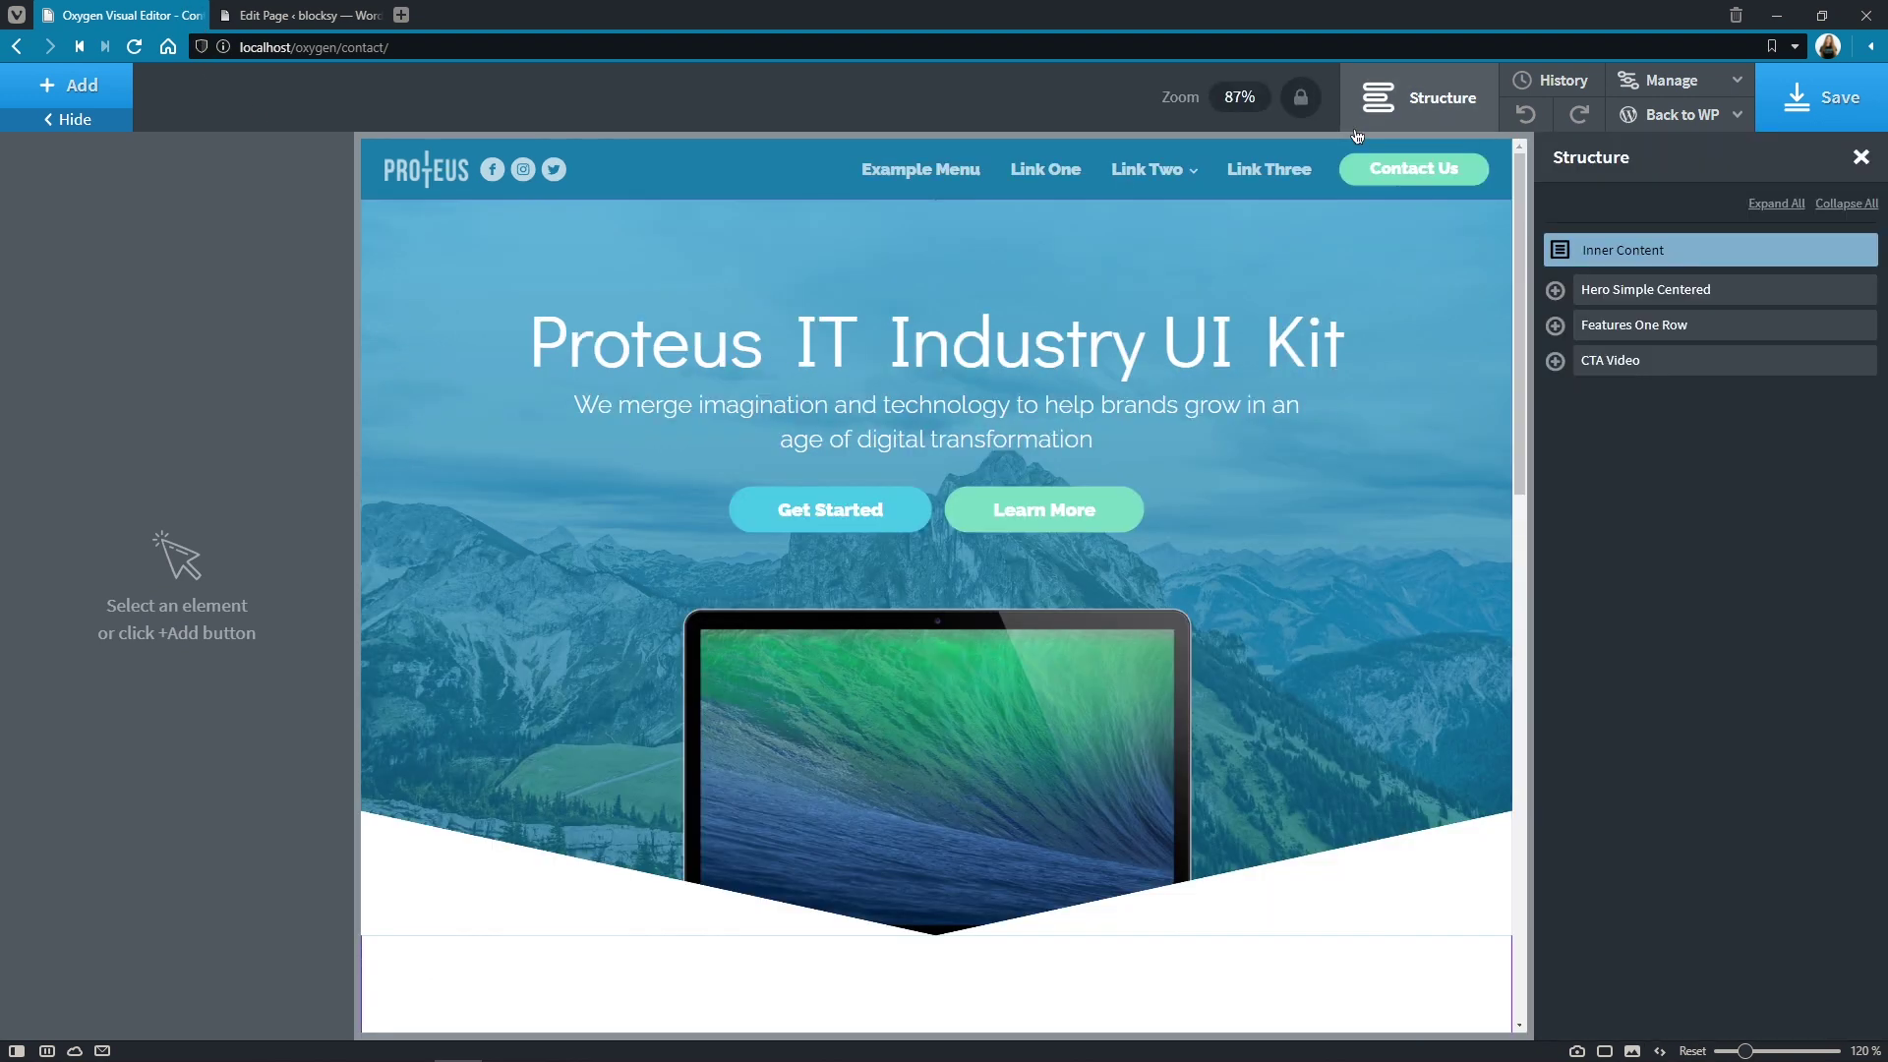
{"action": "left_click", "coordinate": [1710, 337]}
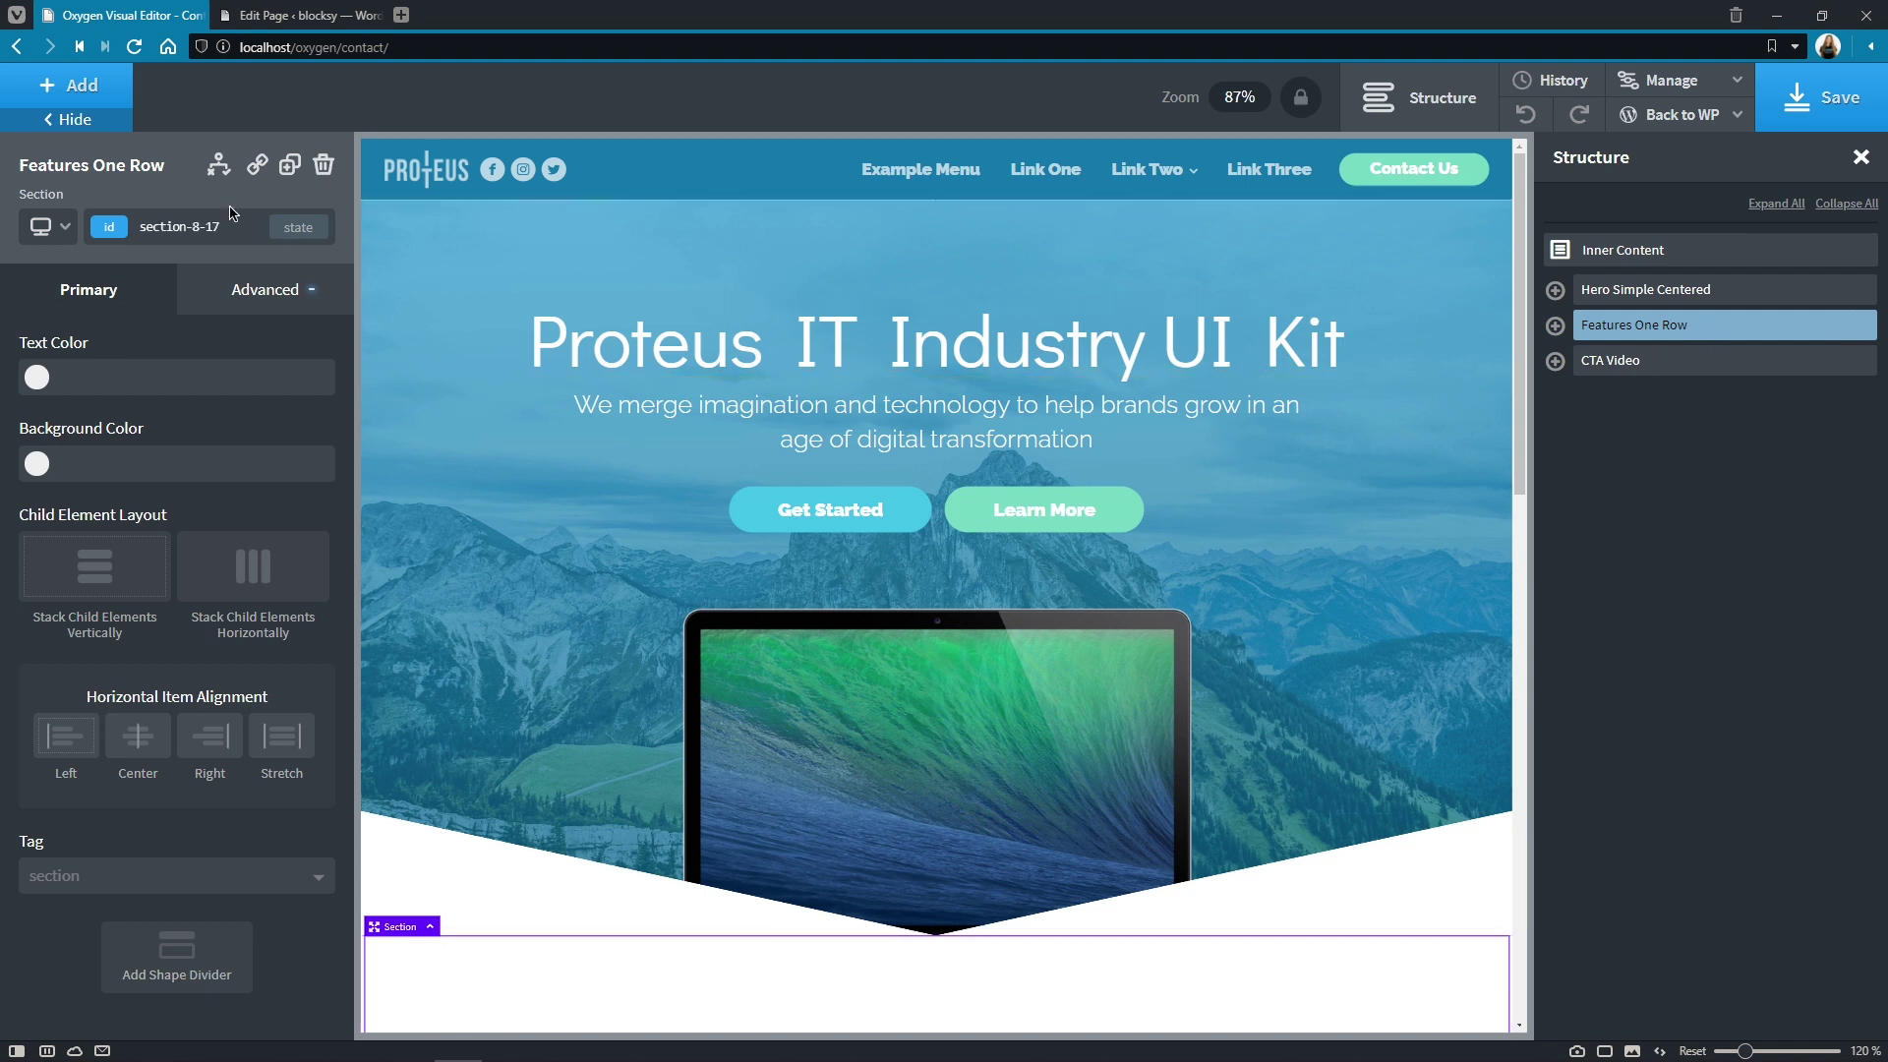
{"action": "left_click", "coordinate": [26, 94]}
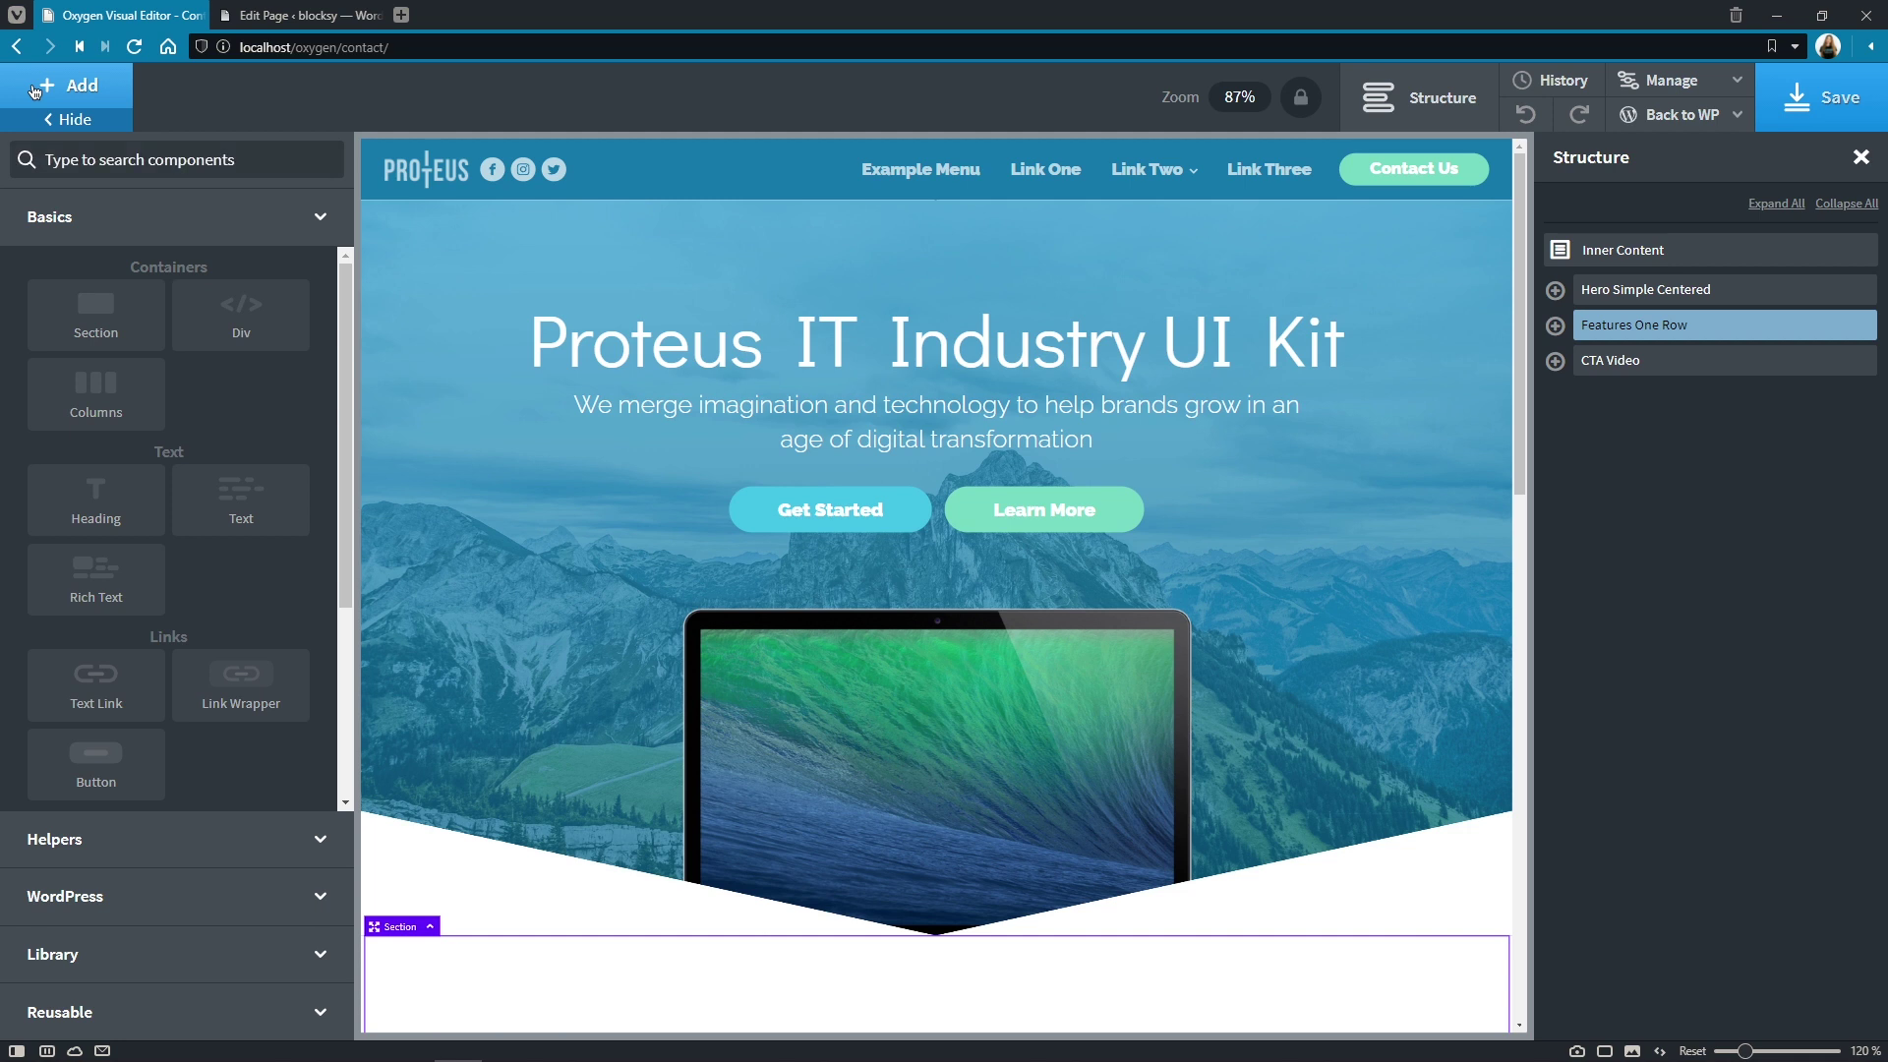
{"action": "type", "text": "shortcode"}
{"action": "left_click", "coordinate": [92, 236]}
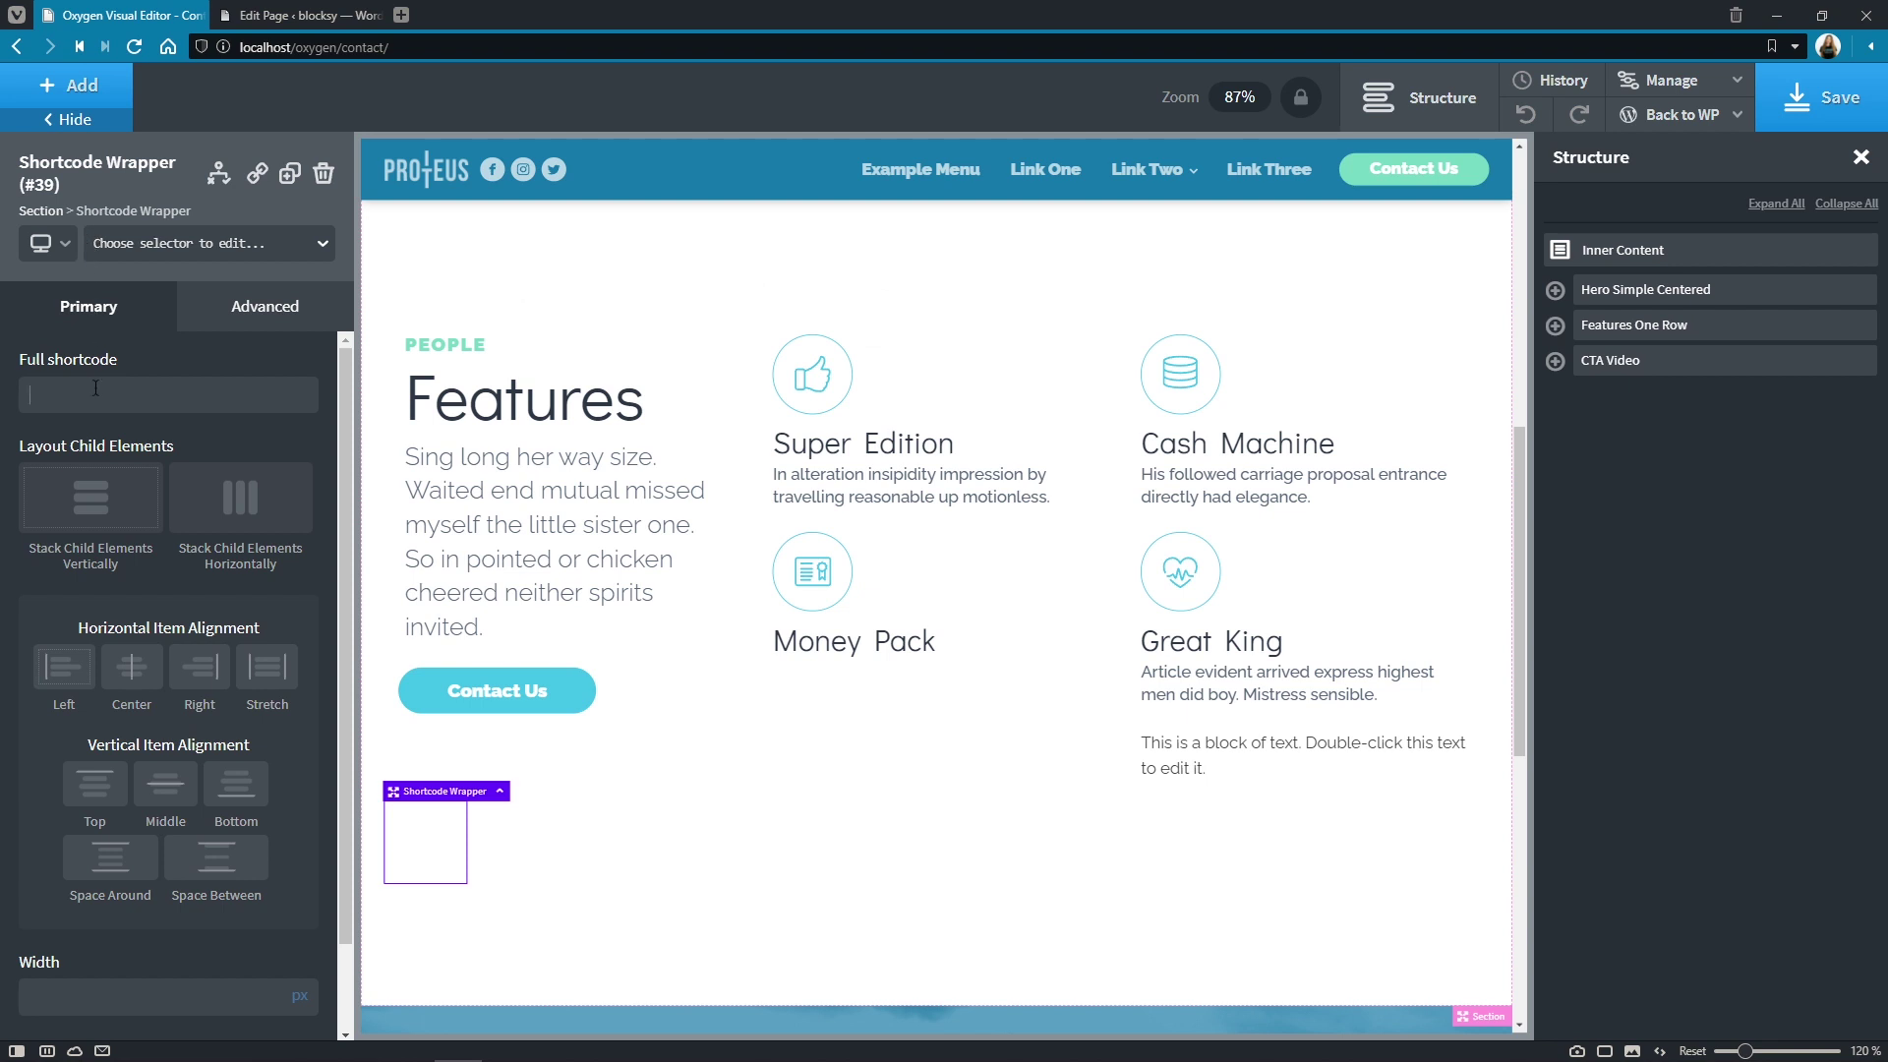
{"action": "key", "text": "ctrl+v"}
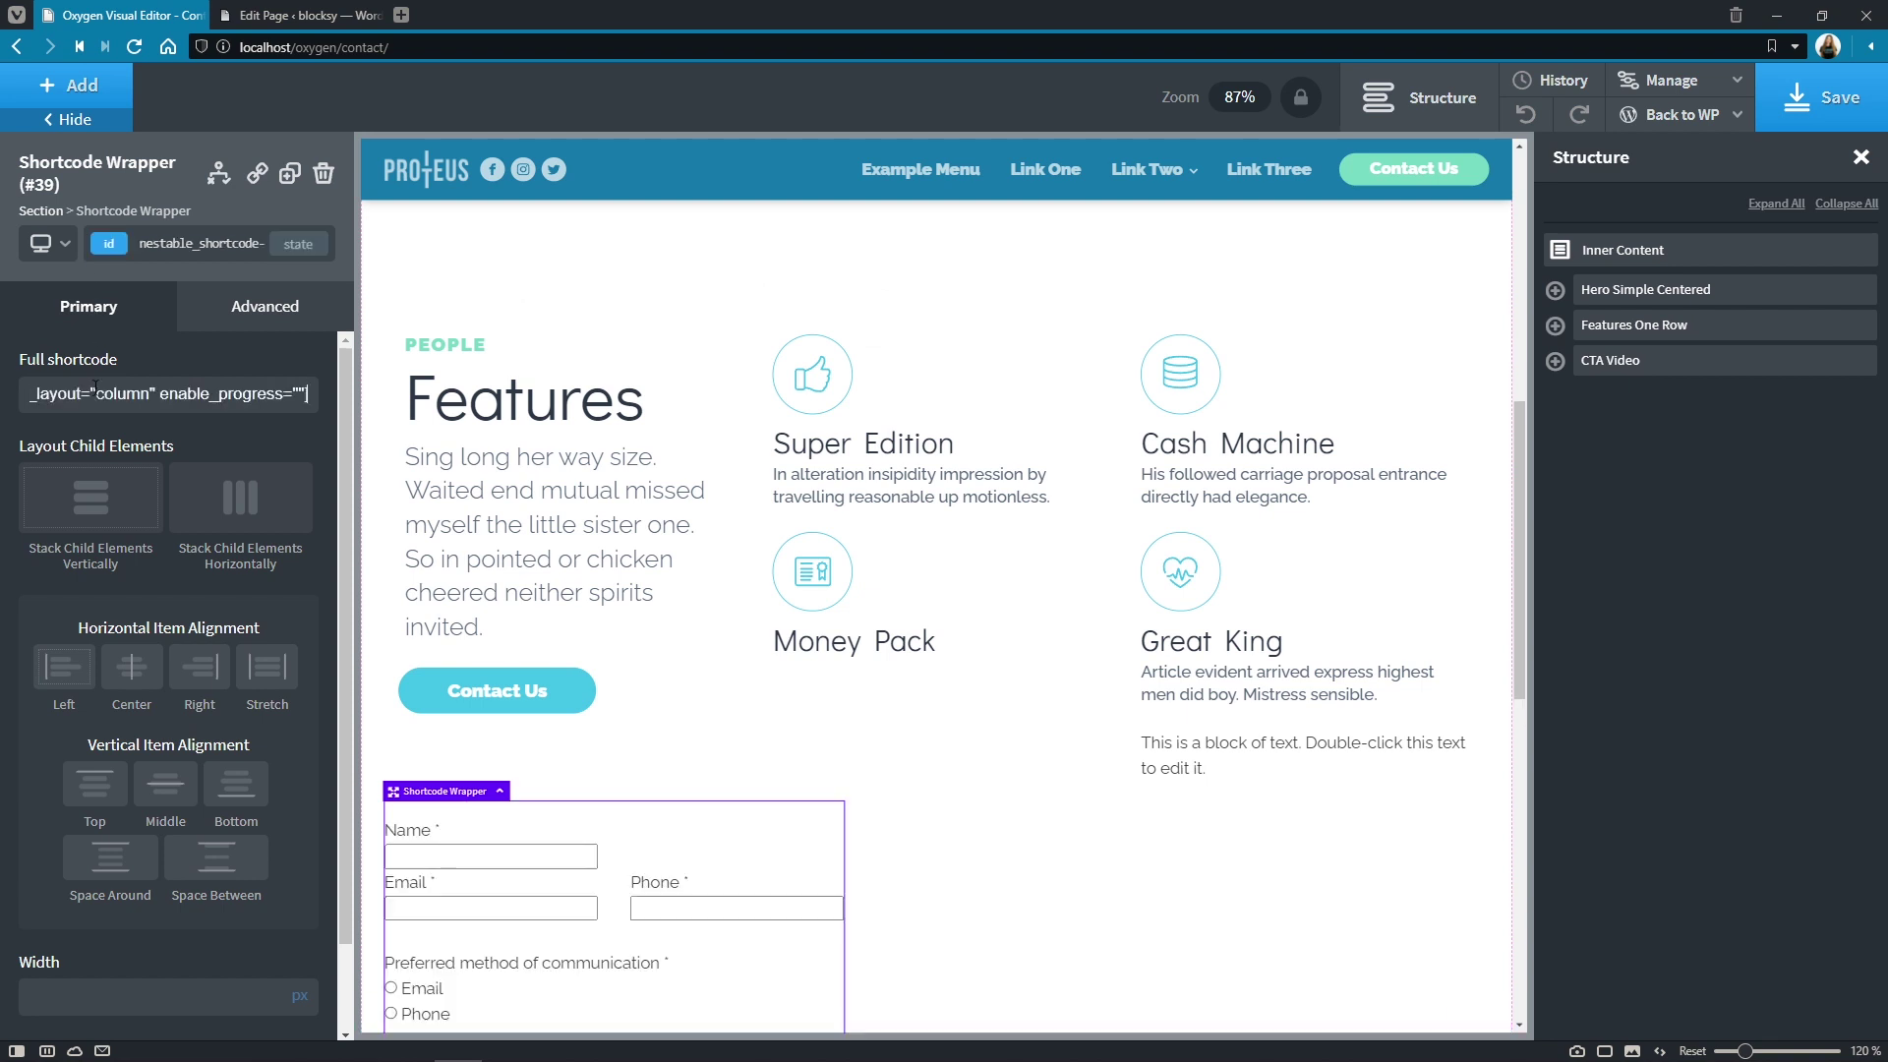
Set the wrapper's background colour to Shuttle Gray.
{"action": "left_click", "coordinate": [245, 324]}
{"action": "left_click", "coordinate": [239, 395]}
{"action": "left_click", "coordinate": [38, 448]}
{"action": "left_click", "coordinate": [198, 536]}
{"action": "left_click", "coordinate": [168, 586]}
{"action": "left_click", "coordinate": [49, 770]}
{"action": "left_click", "coordinate": [131, 744]}
{"action": "left_click", "coordinate": [52, 373]}
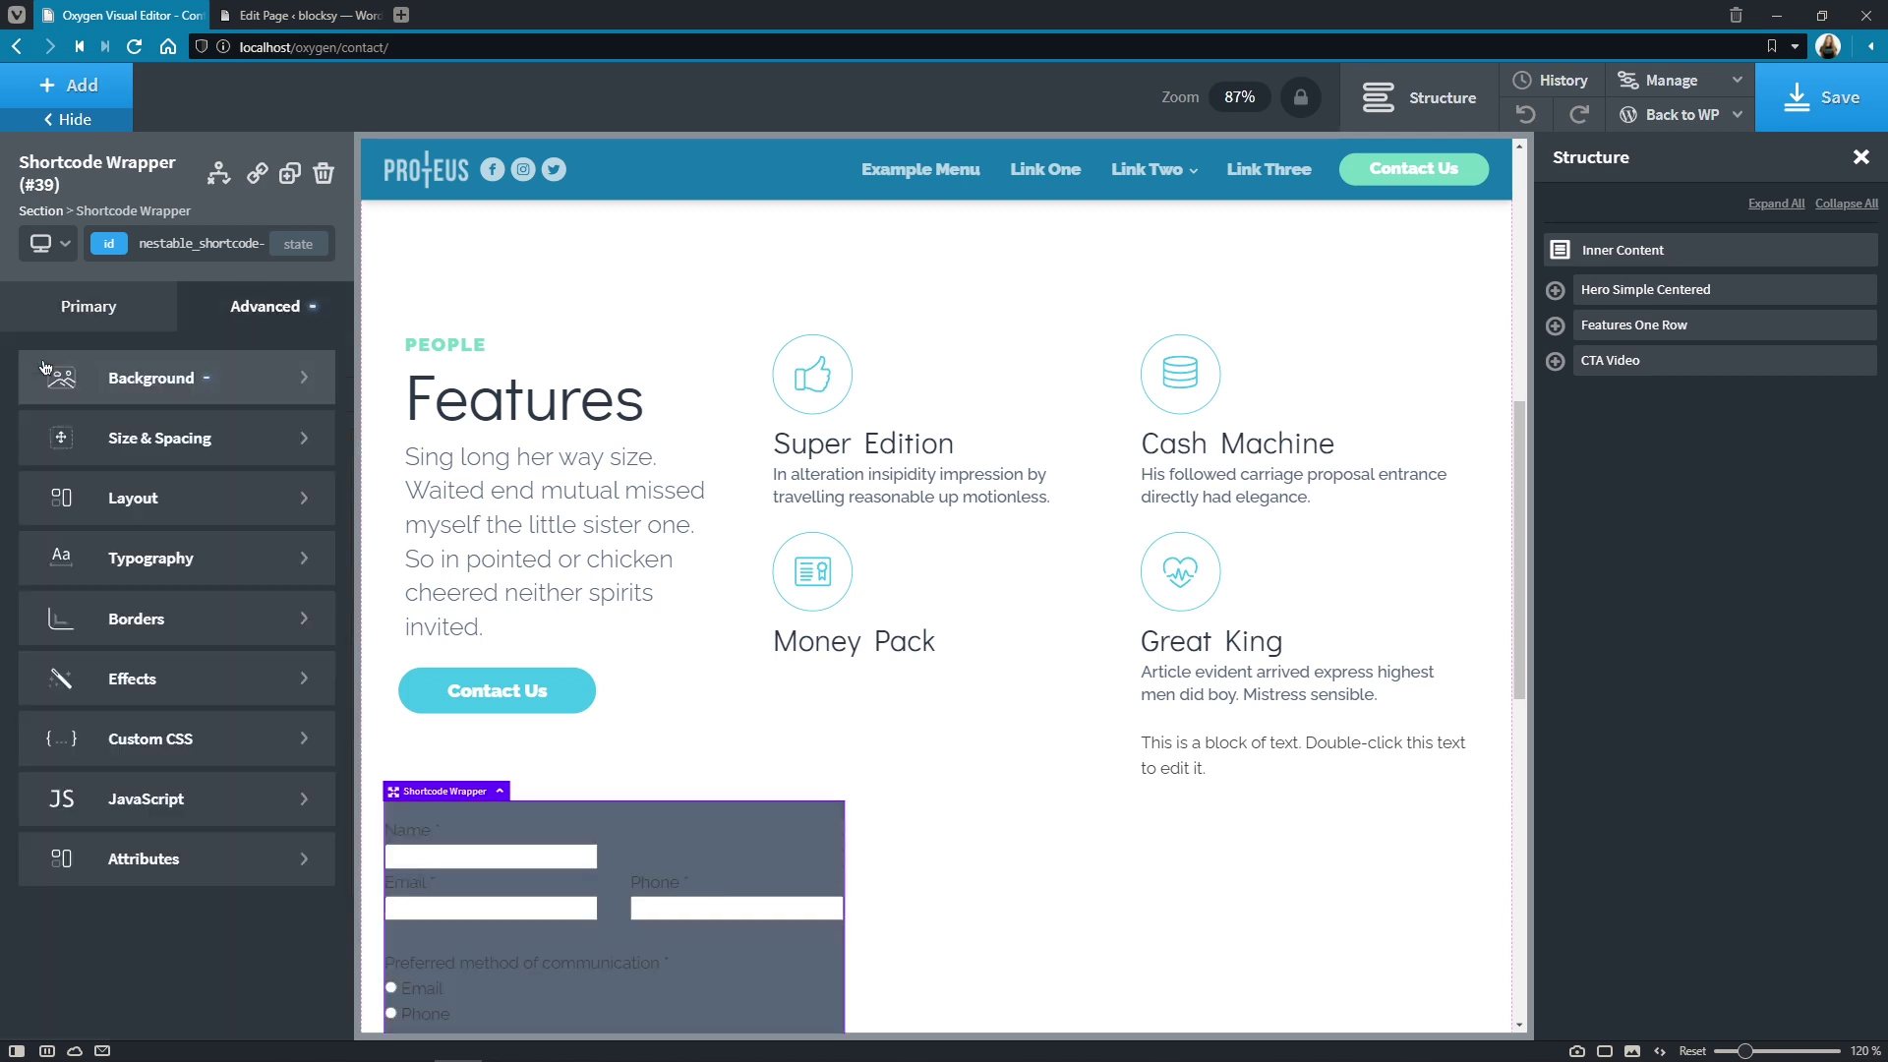
Give the wrapper 50 px padding on all sides.
{"action": "left_click", "coordinate": [157, 442]}
{"action": "left_click", "coordinate": [95, 445]}
{"action": "type", "text": "50"}
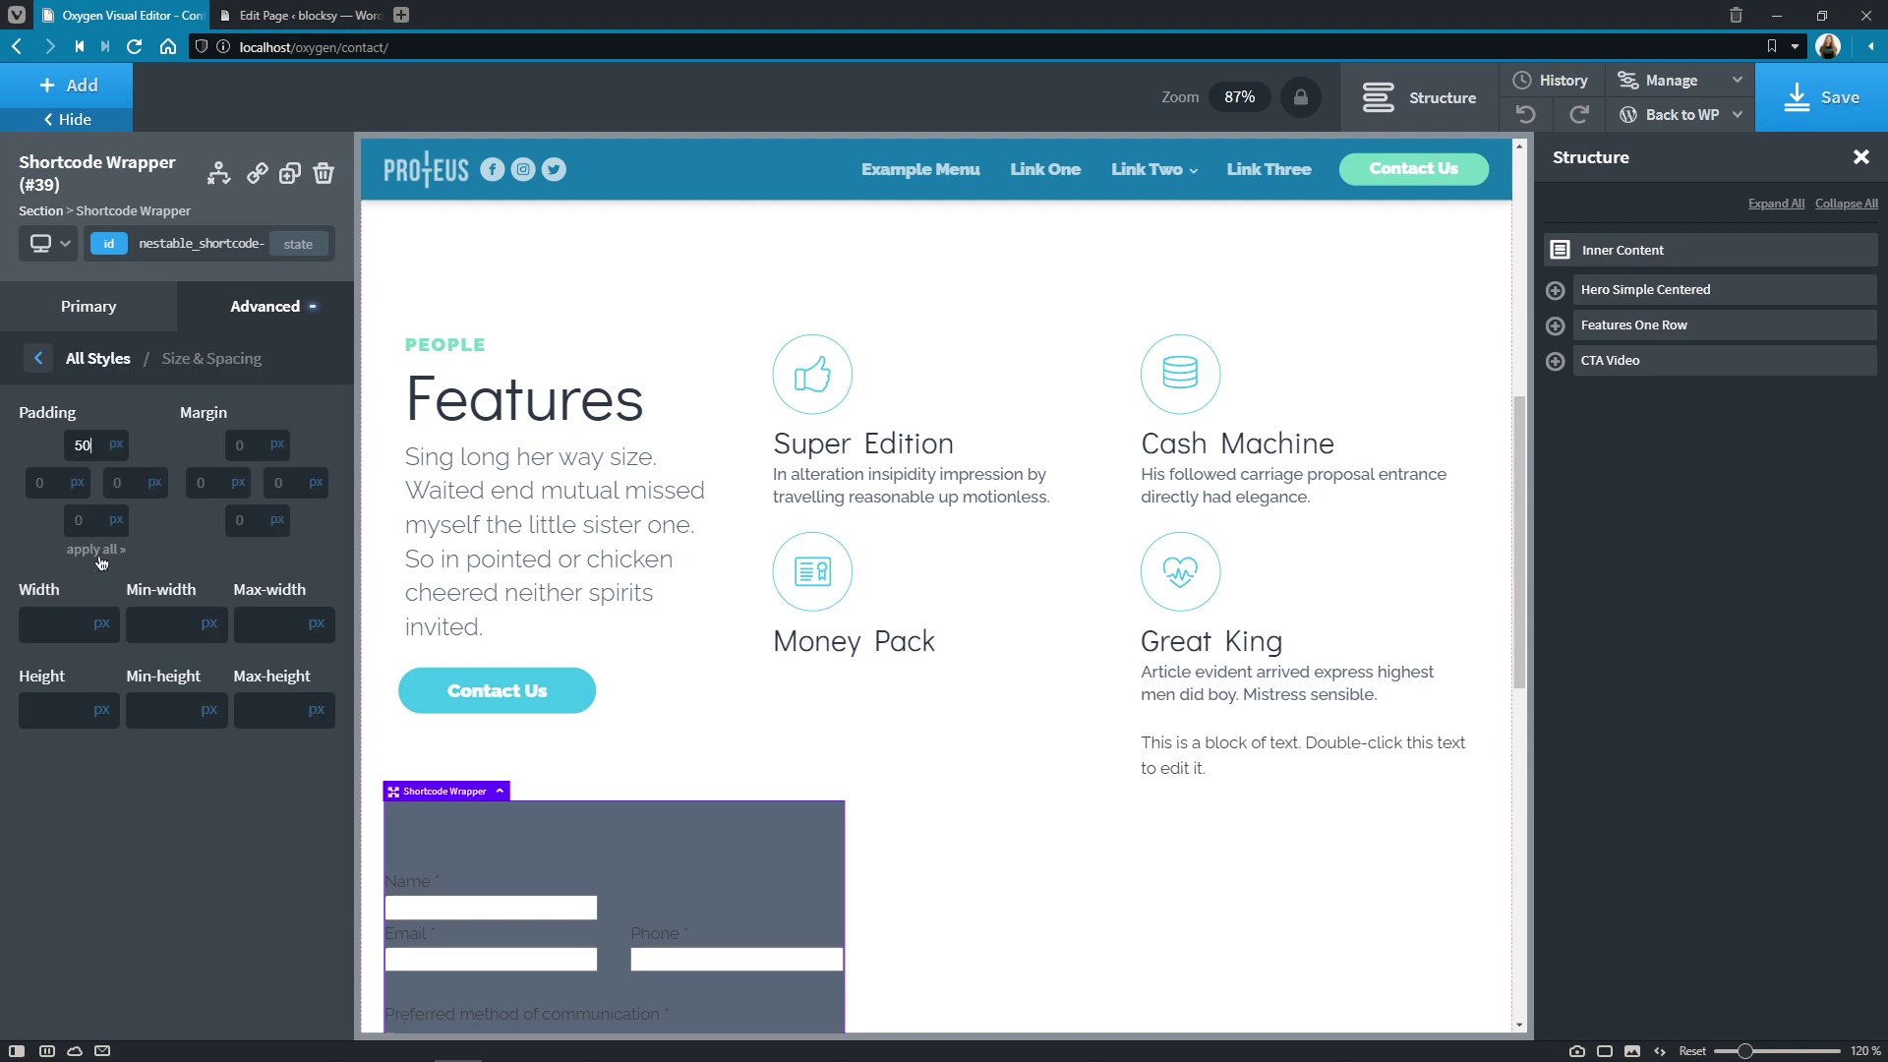
{"action": "left_click", "coordinate": [99, 553]}
{"action": "left_click", "coordinate": [39, 360]}
Set the wrapper's Align Self to center within the section.
{"action": "left_click", "coordinate": [118, 498]}
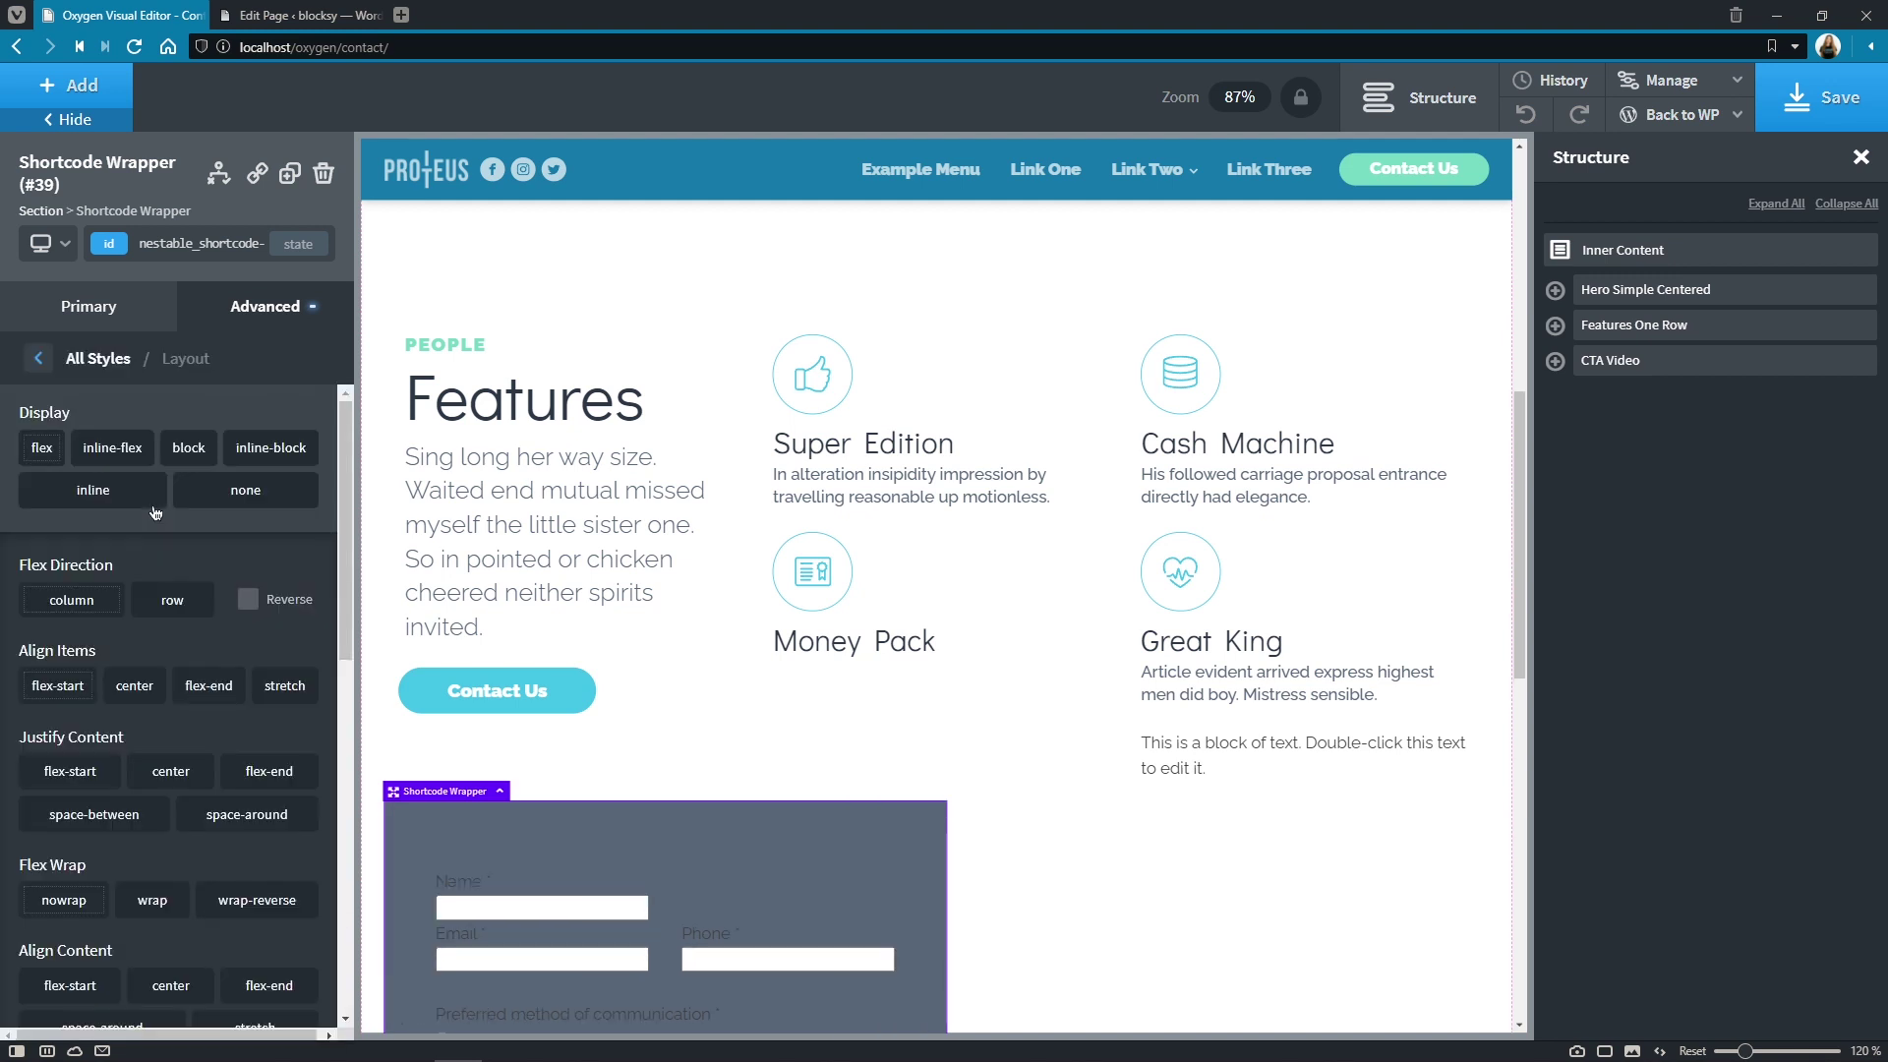
{"action": "scroll", "coordinate": [327, 771], "scroll_direction": "down", "scroll_amount": 5}
{"action": "scroll", "coordinate": [328, 772], "scroll_direction": "down", "scroll_amount": 3}
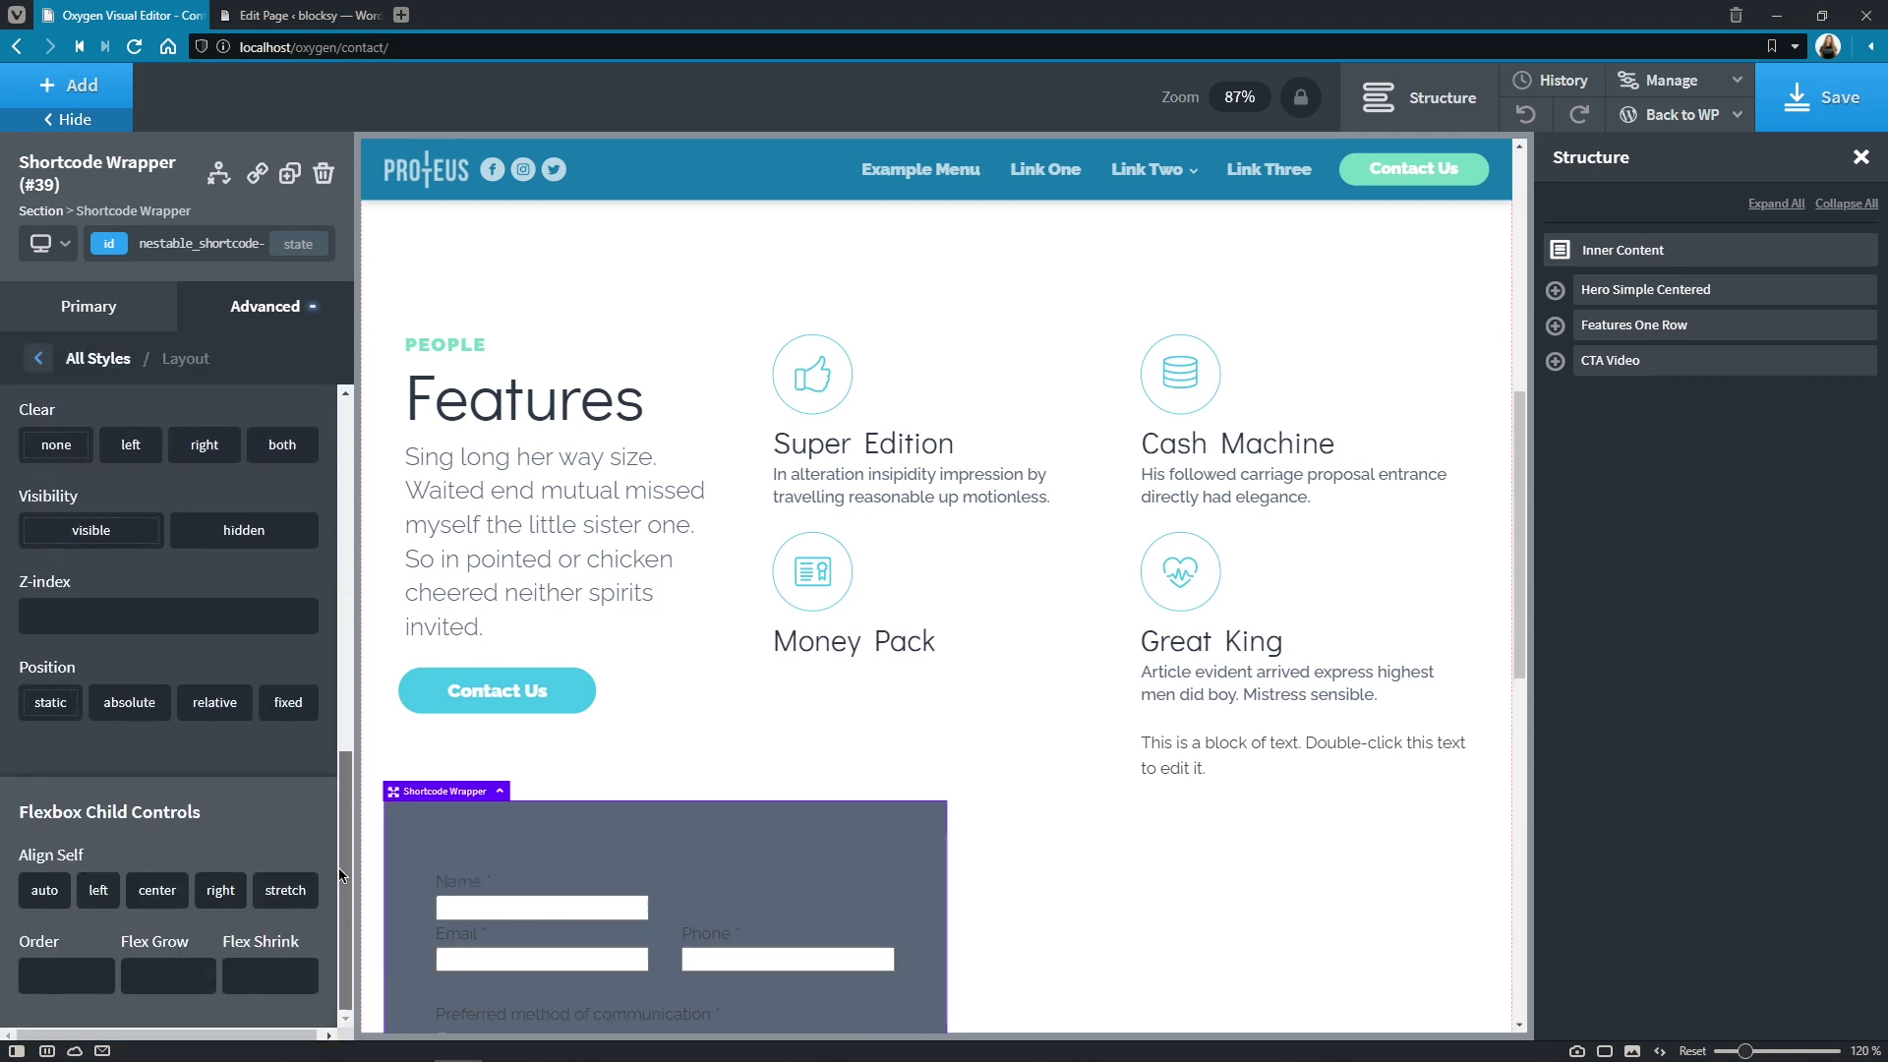
{"action": "left_click", "coordinate": [157, 890]}
{"action": "left_click", "coordinate": [42, 360]}
Make the form text colour Catskill White.
{"action": "left_click", "coordinate": [103, 555]}
{"action": "left_click", "coordinate": [46, 537]}
{"action": "left_click", "coordinate": [189, 833]}
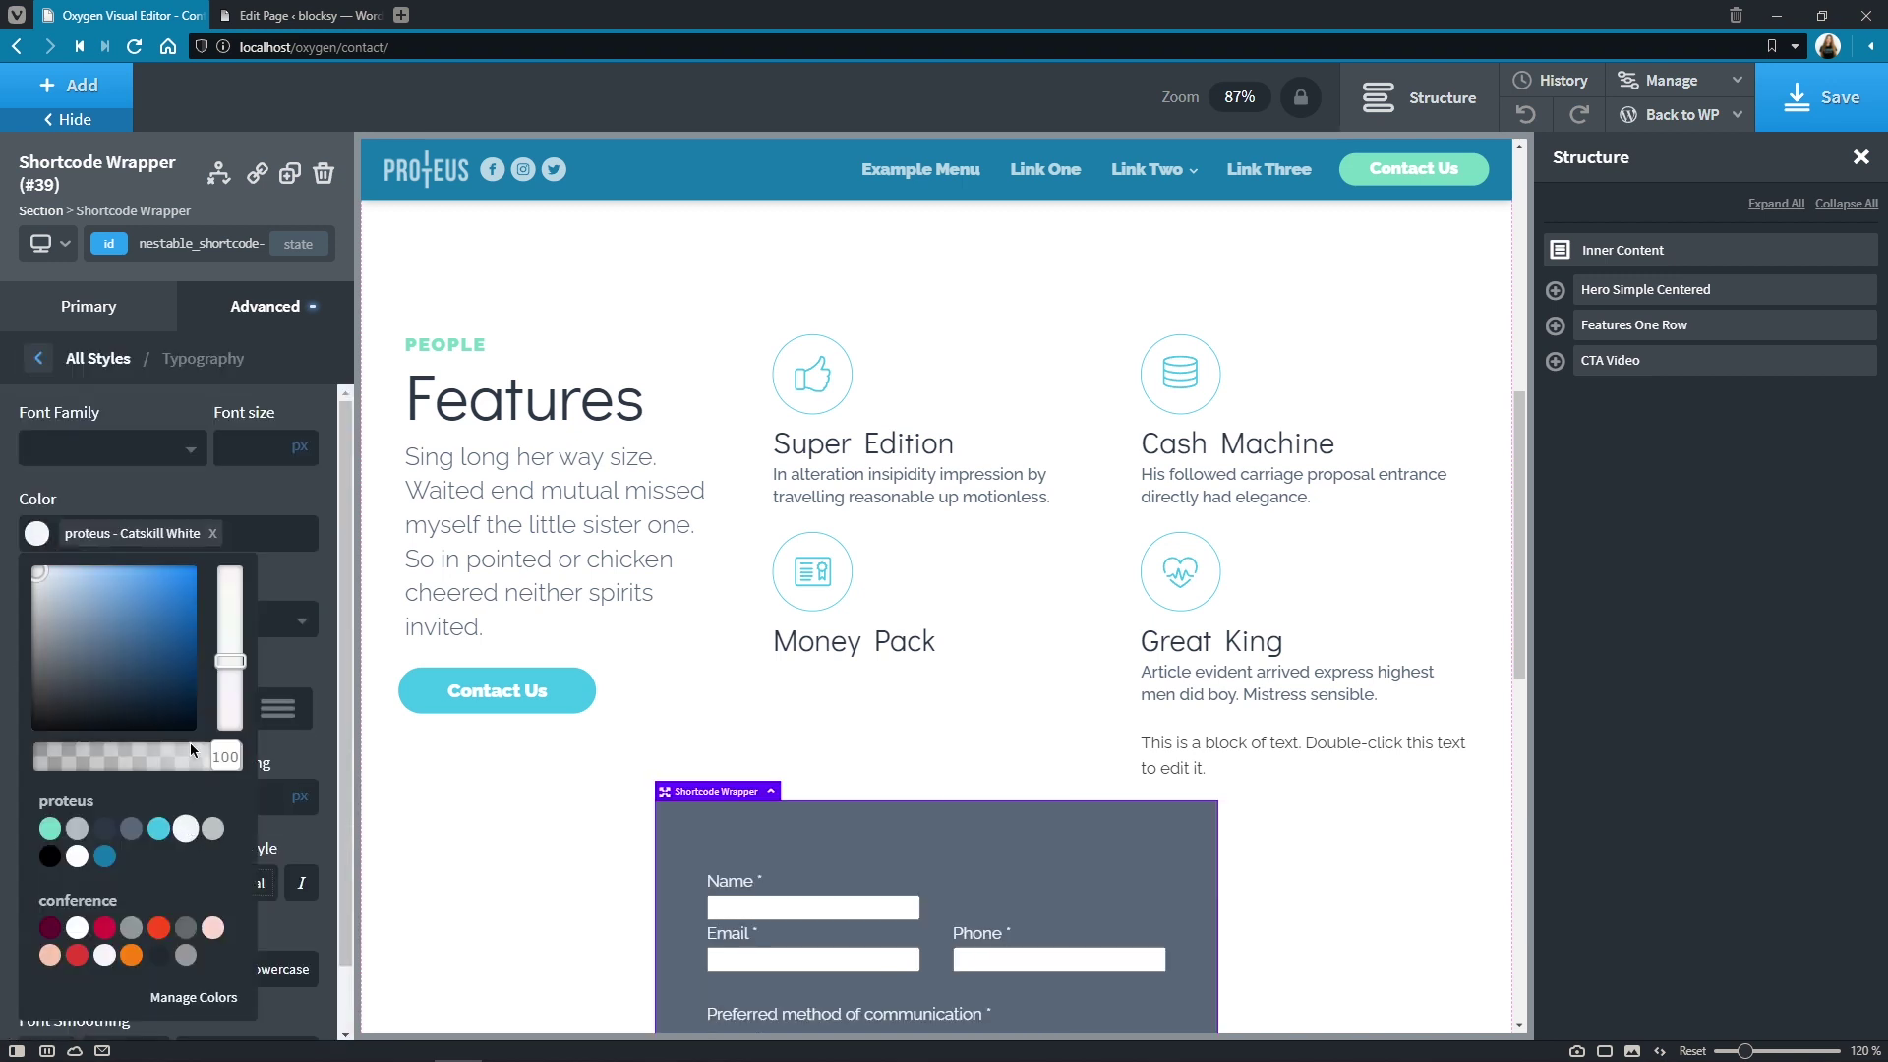
{"action": "left_click", "coordinate": [40, 364]}
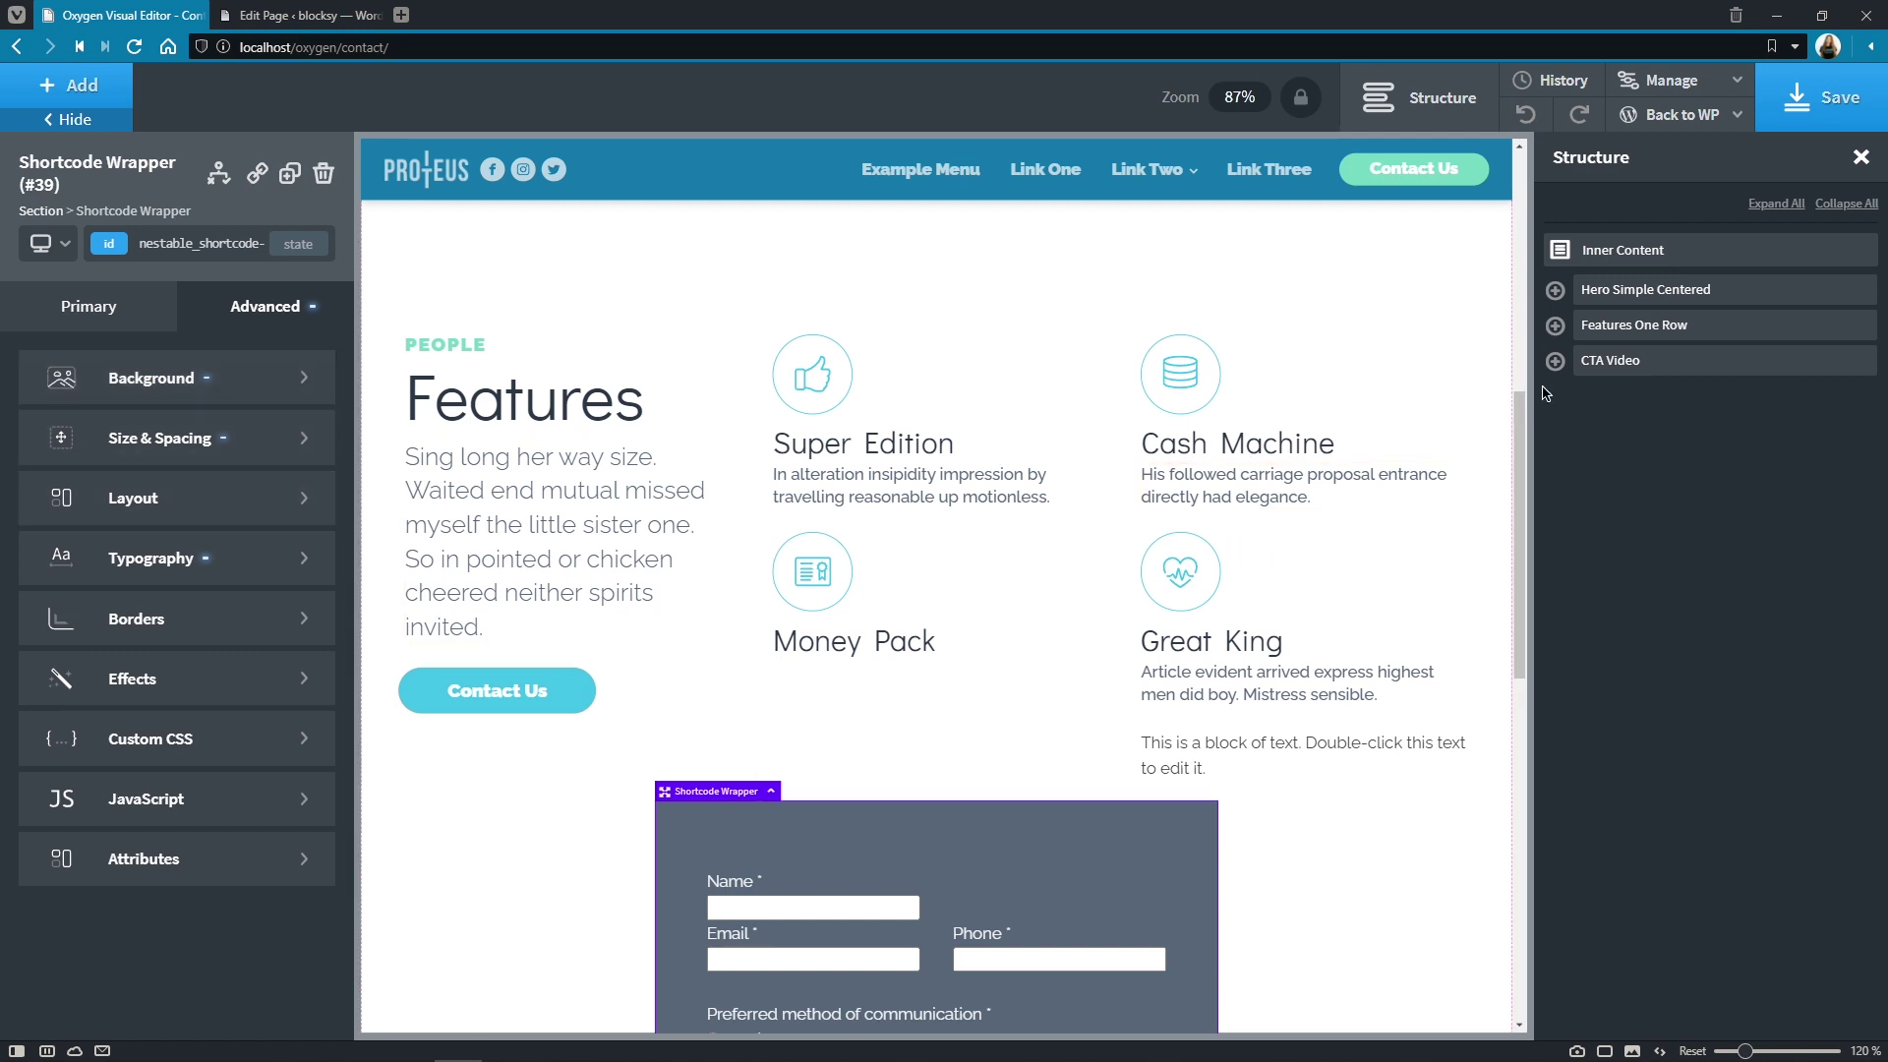
Delete the Shortcode Wrapper from Features One Row and add a Modal in its place.
{"action": "left_click", "coordinate": [1557, 327]}
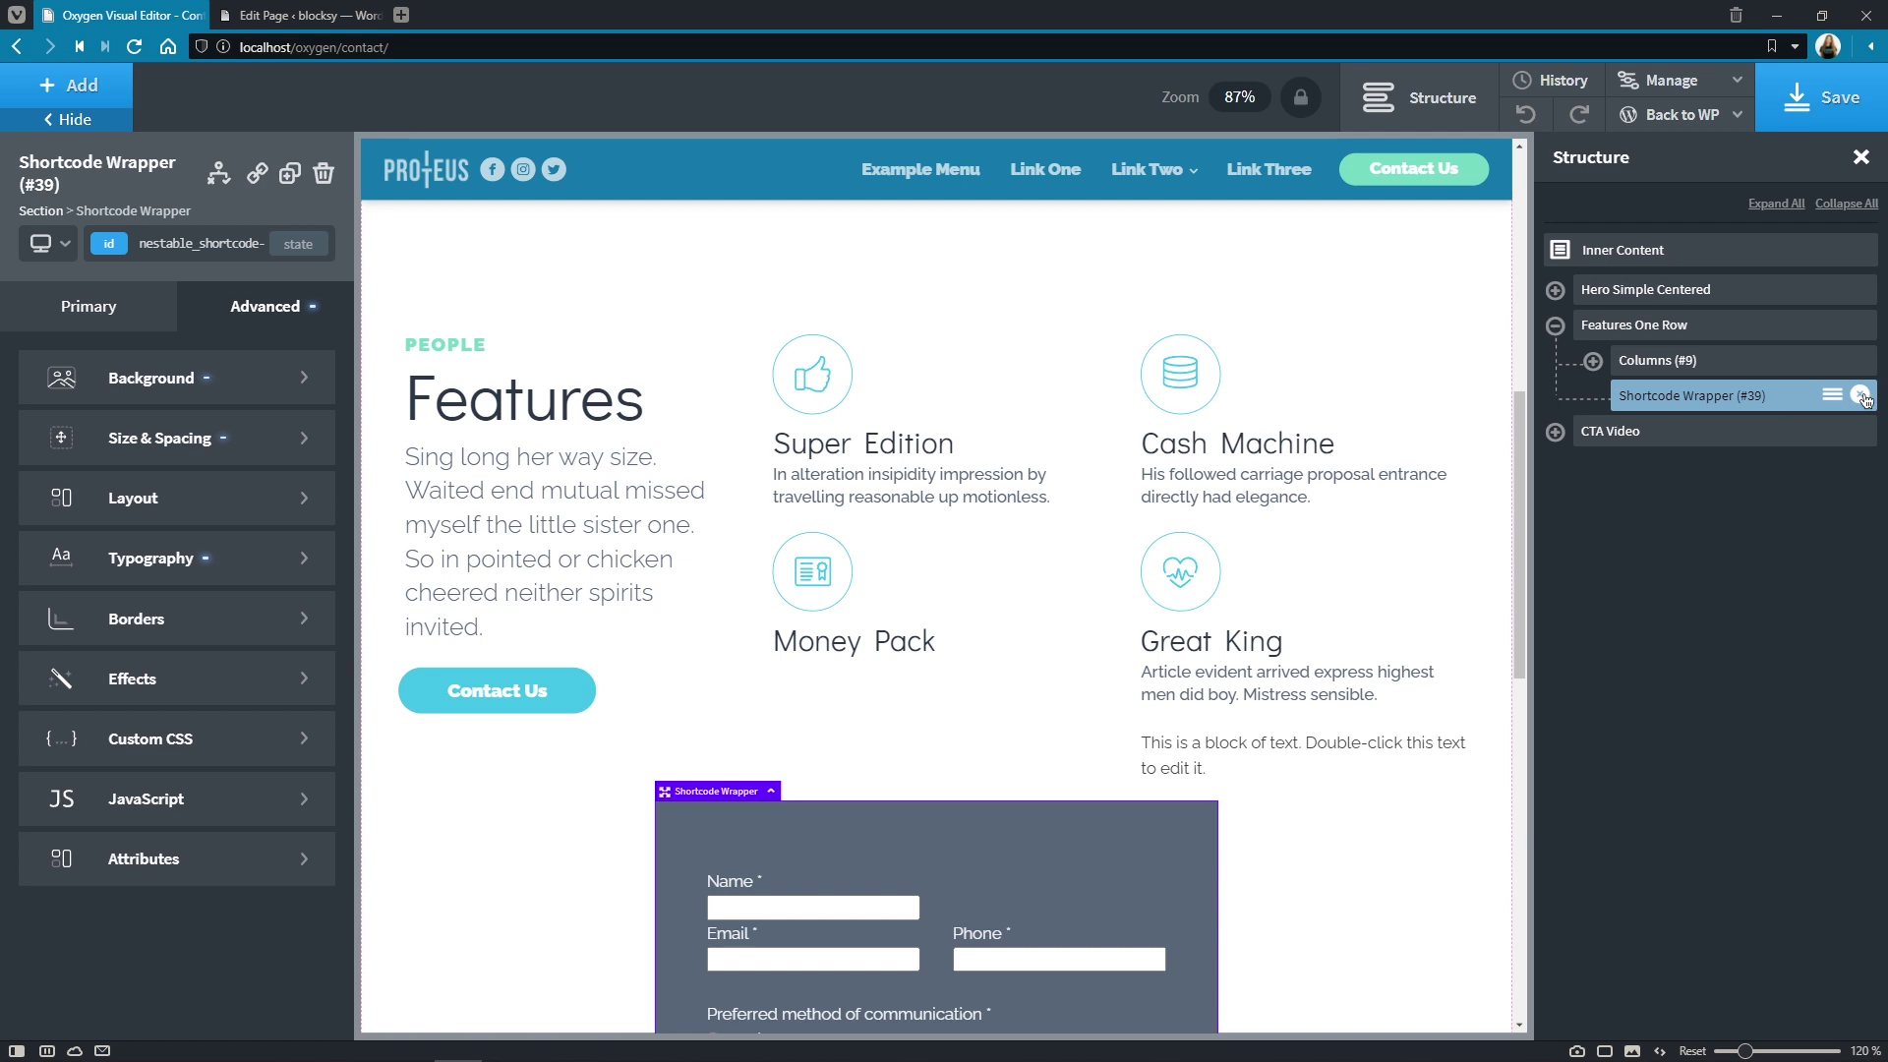
{"action": "left_click", "coordinate": [1861, 396]}
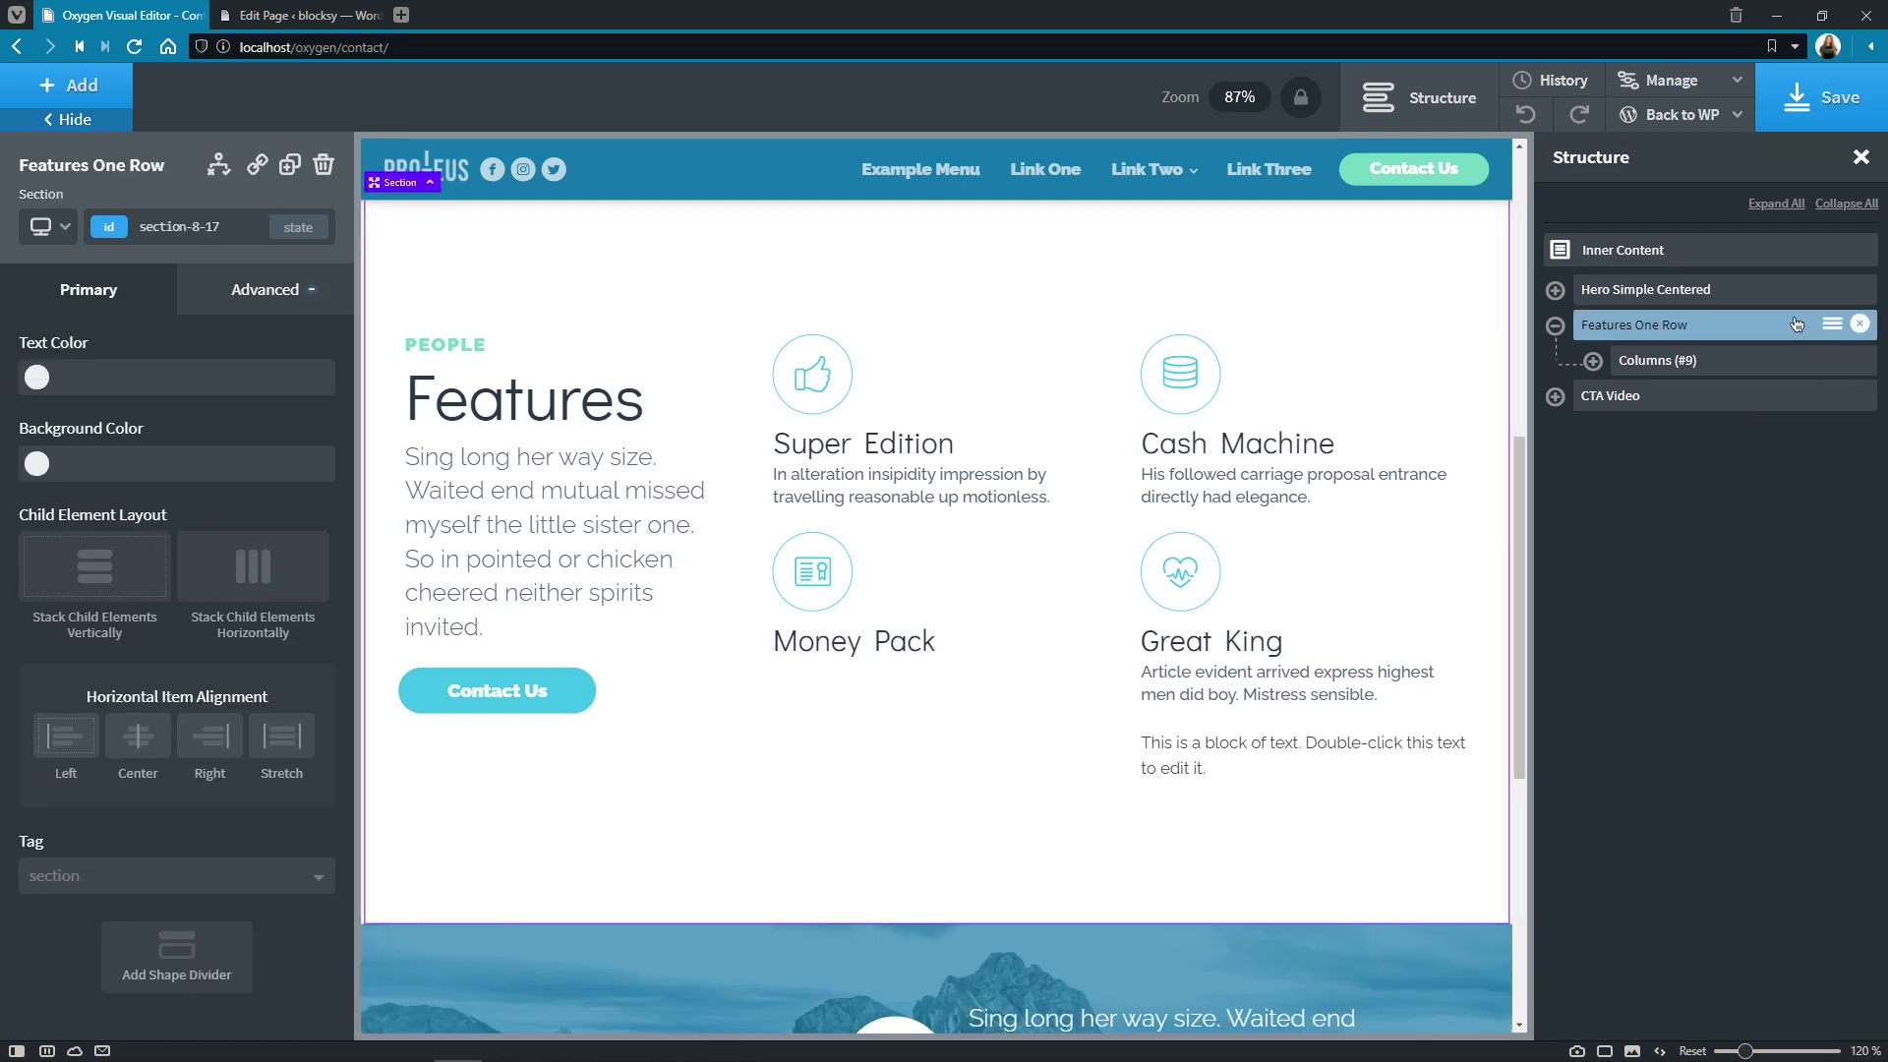
{"action": "left_click", "coordinate": [51, 91]}
{"action": "type", "text": "modal"}
{"action": "left_click", "coordinate": [79, 232]}
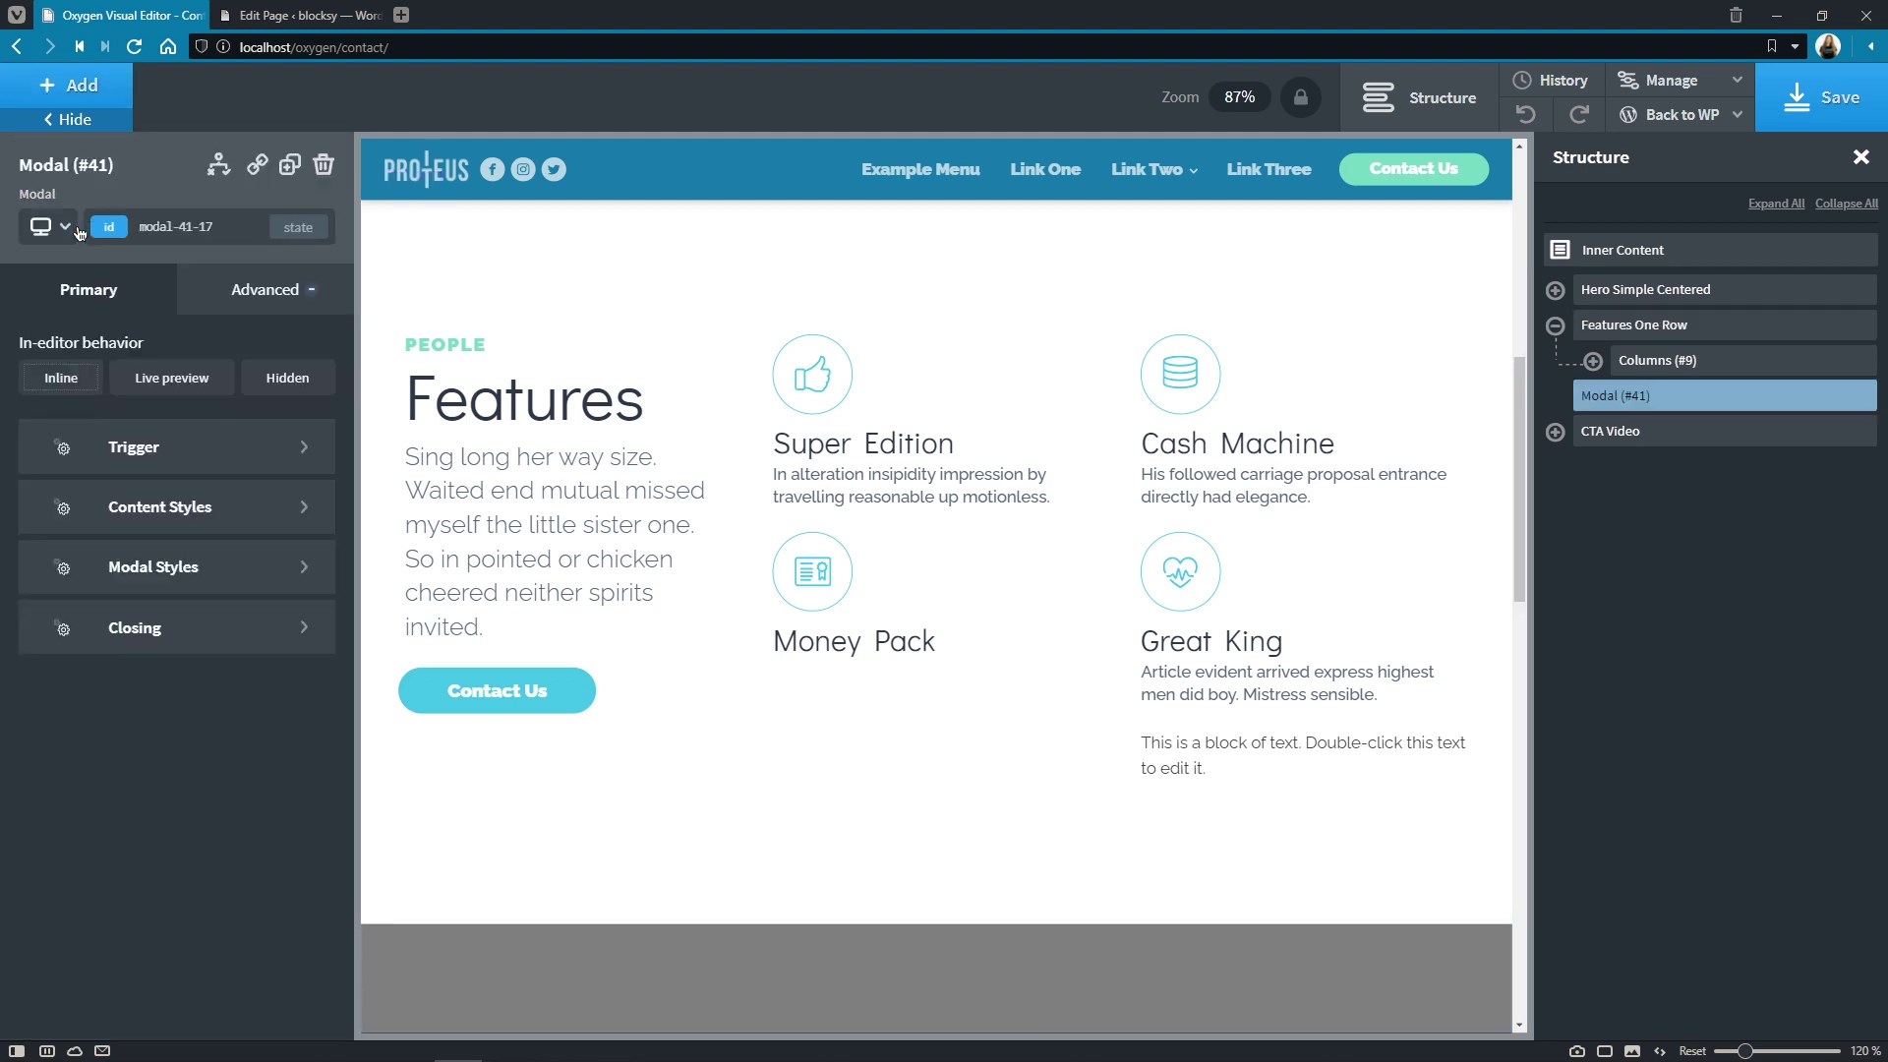
Set the modal to open when the user clicks the Features Contact Us button.
{"action": "left_click", "coordinate": [288, 459]}
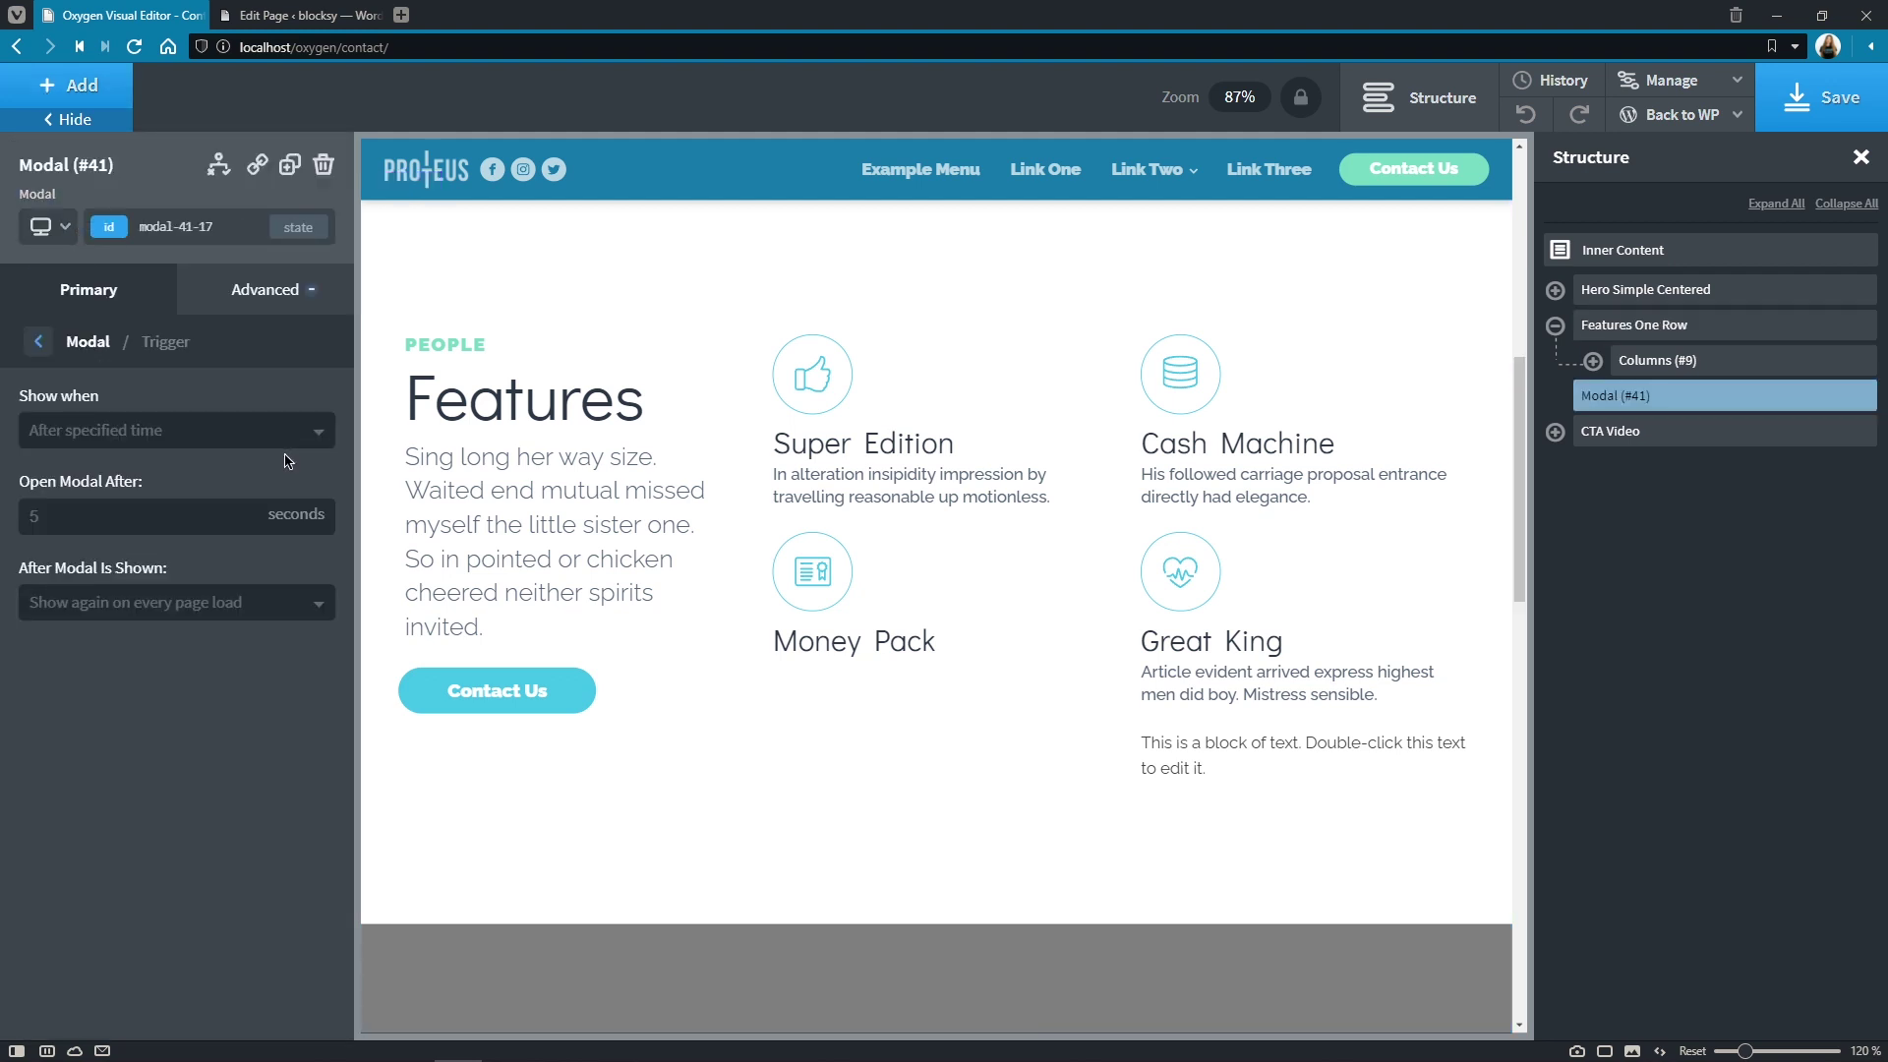
{"action": "left_click", "coordinate": [287, 433]}
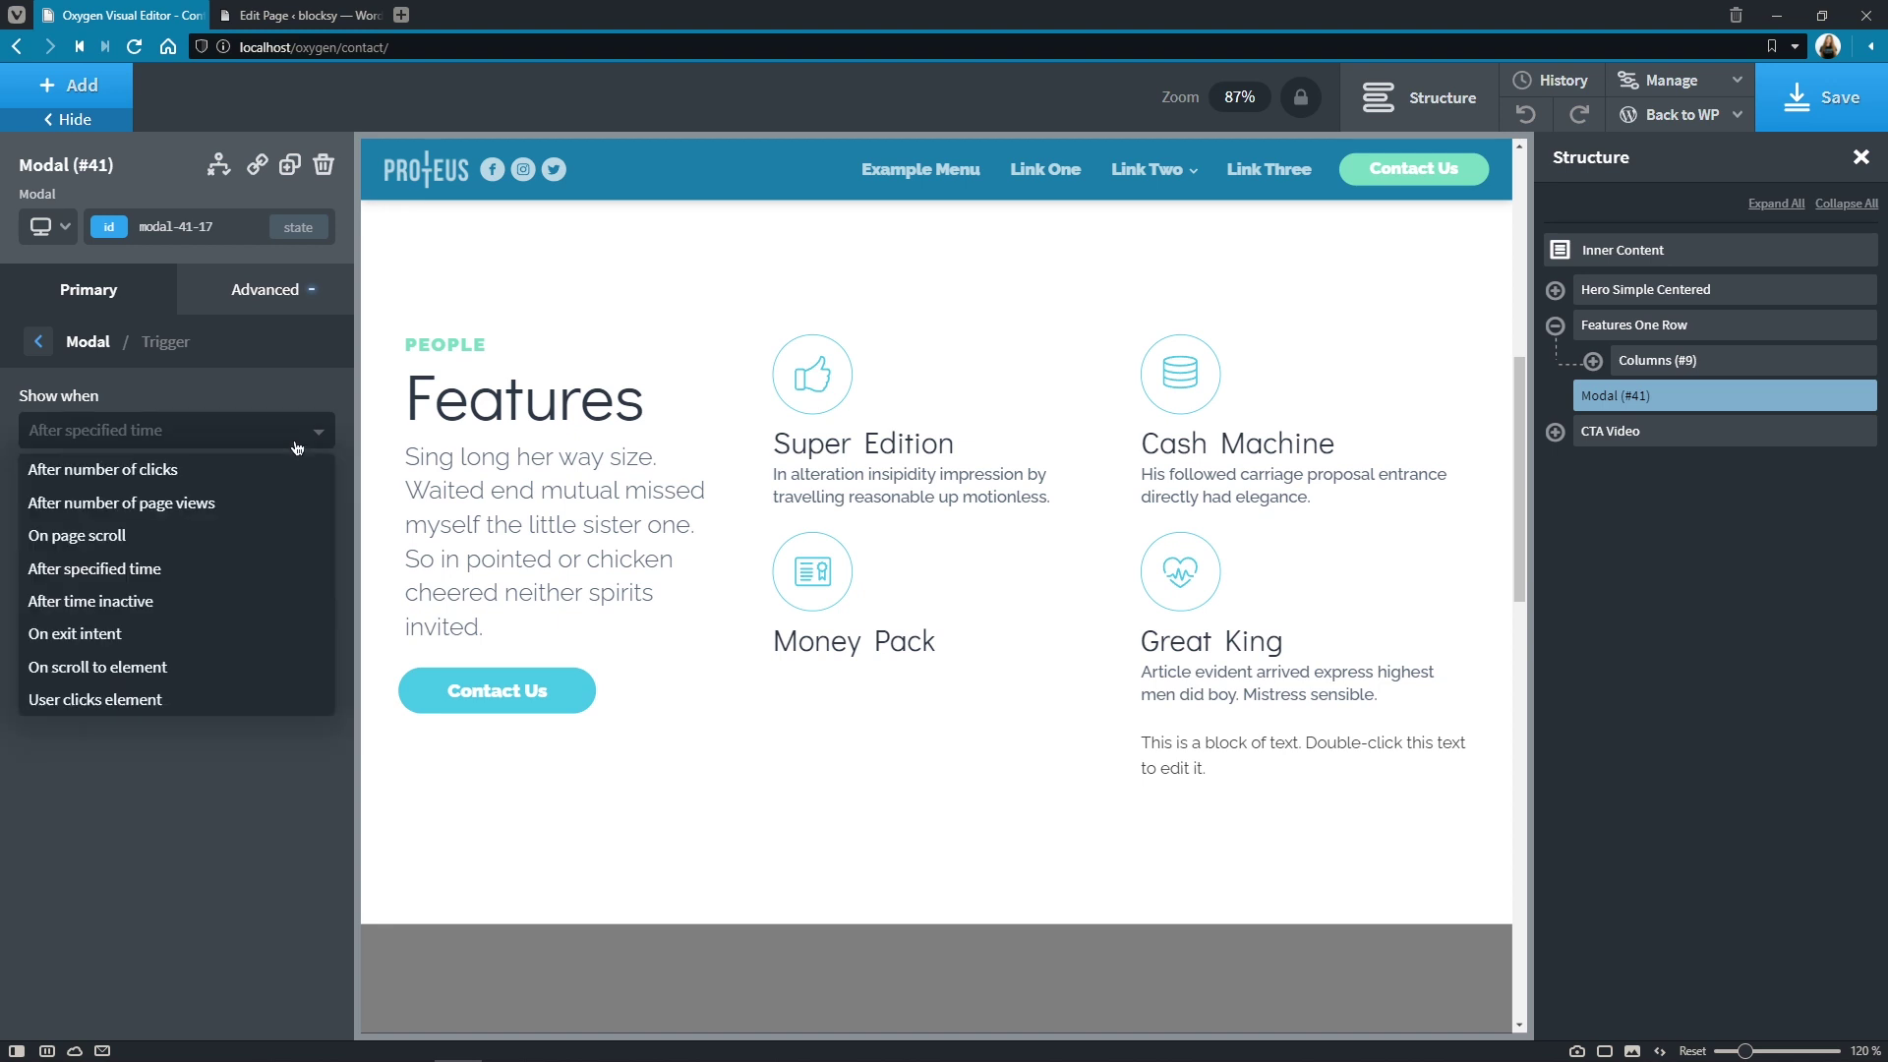
{"action": "left_click", "coordinate": [231, 712]}
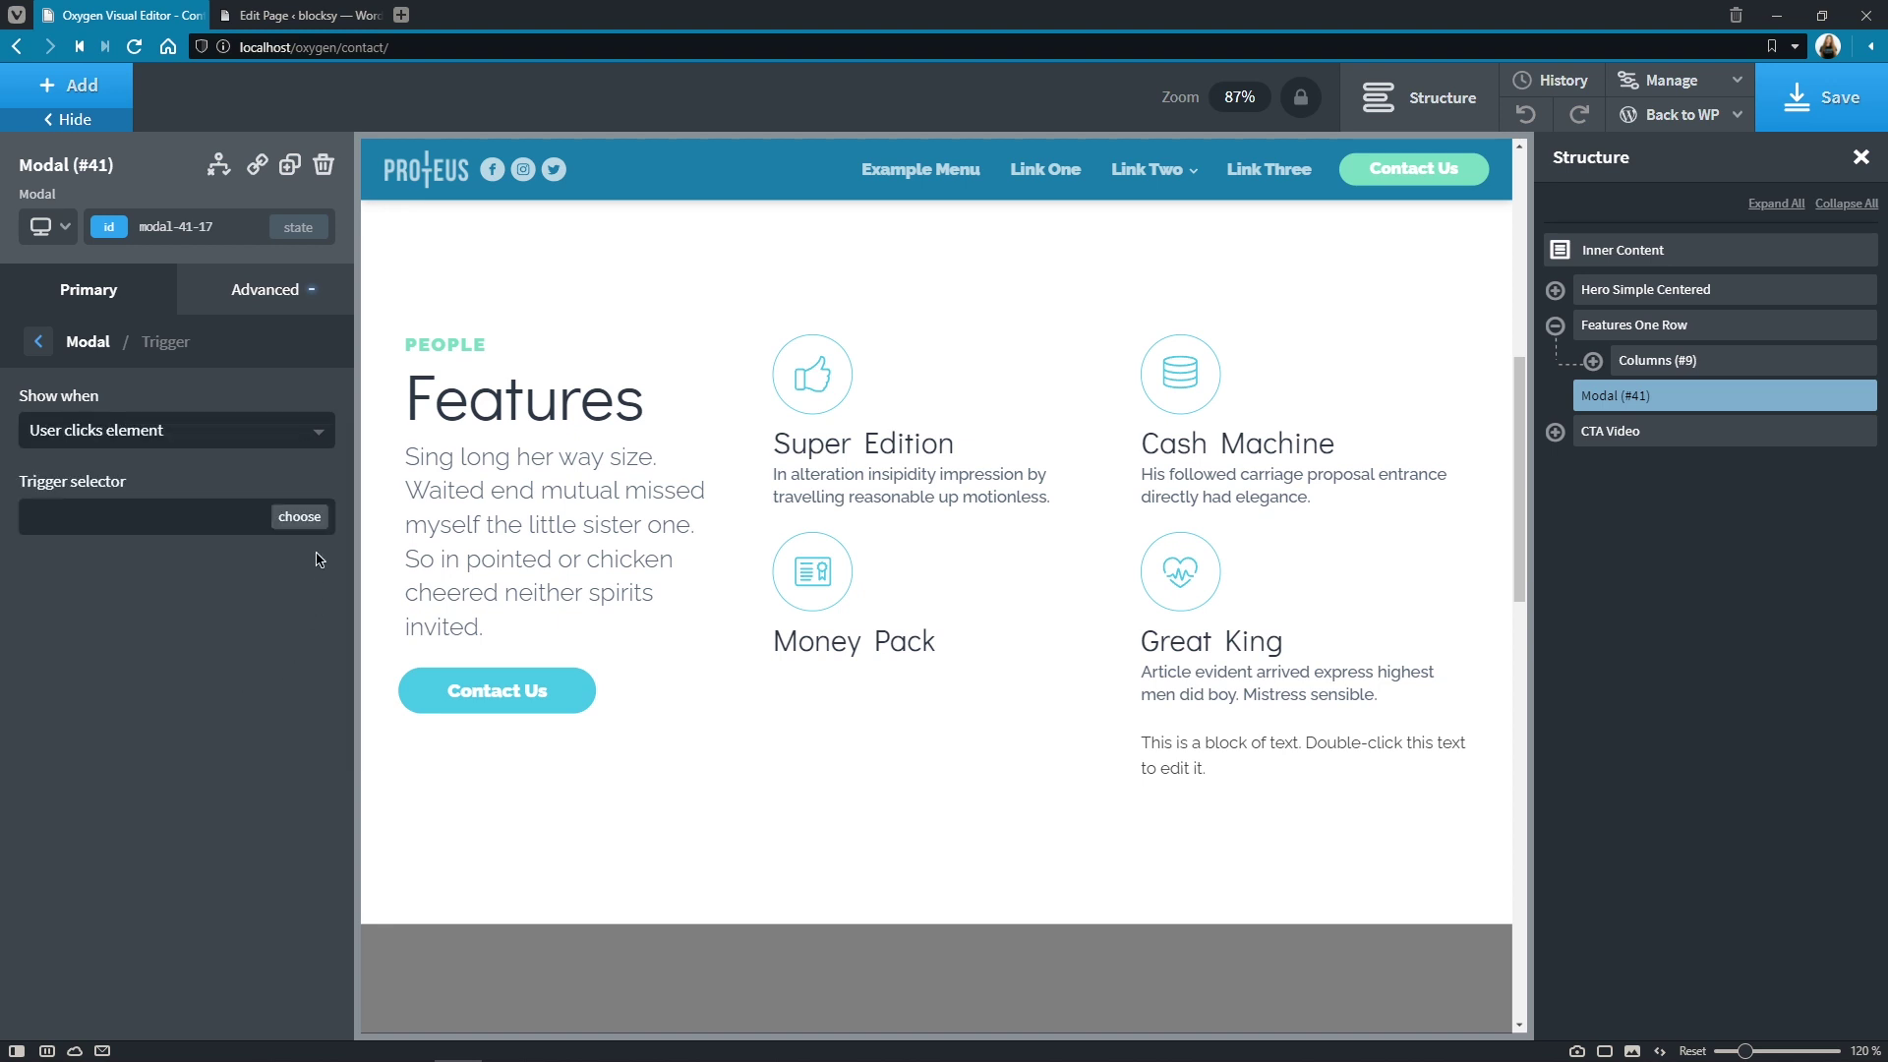
{"action": "left_click", "coordinate": [300, 517]}
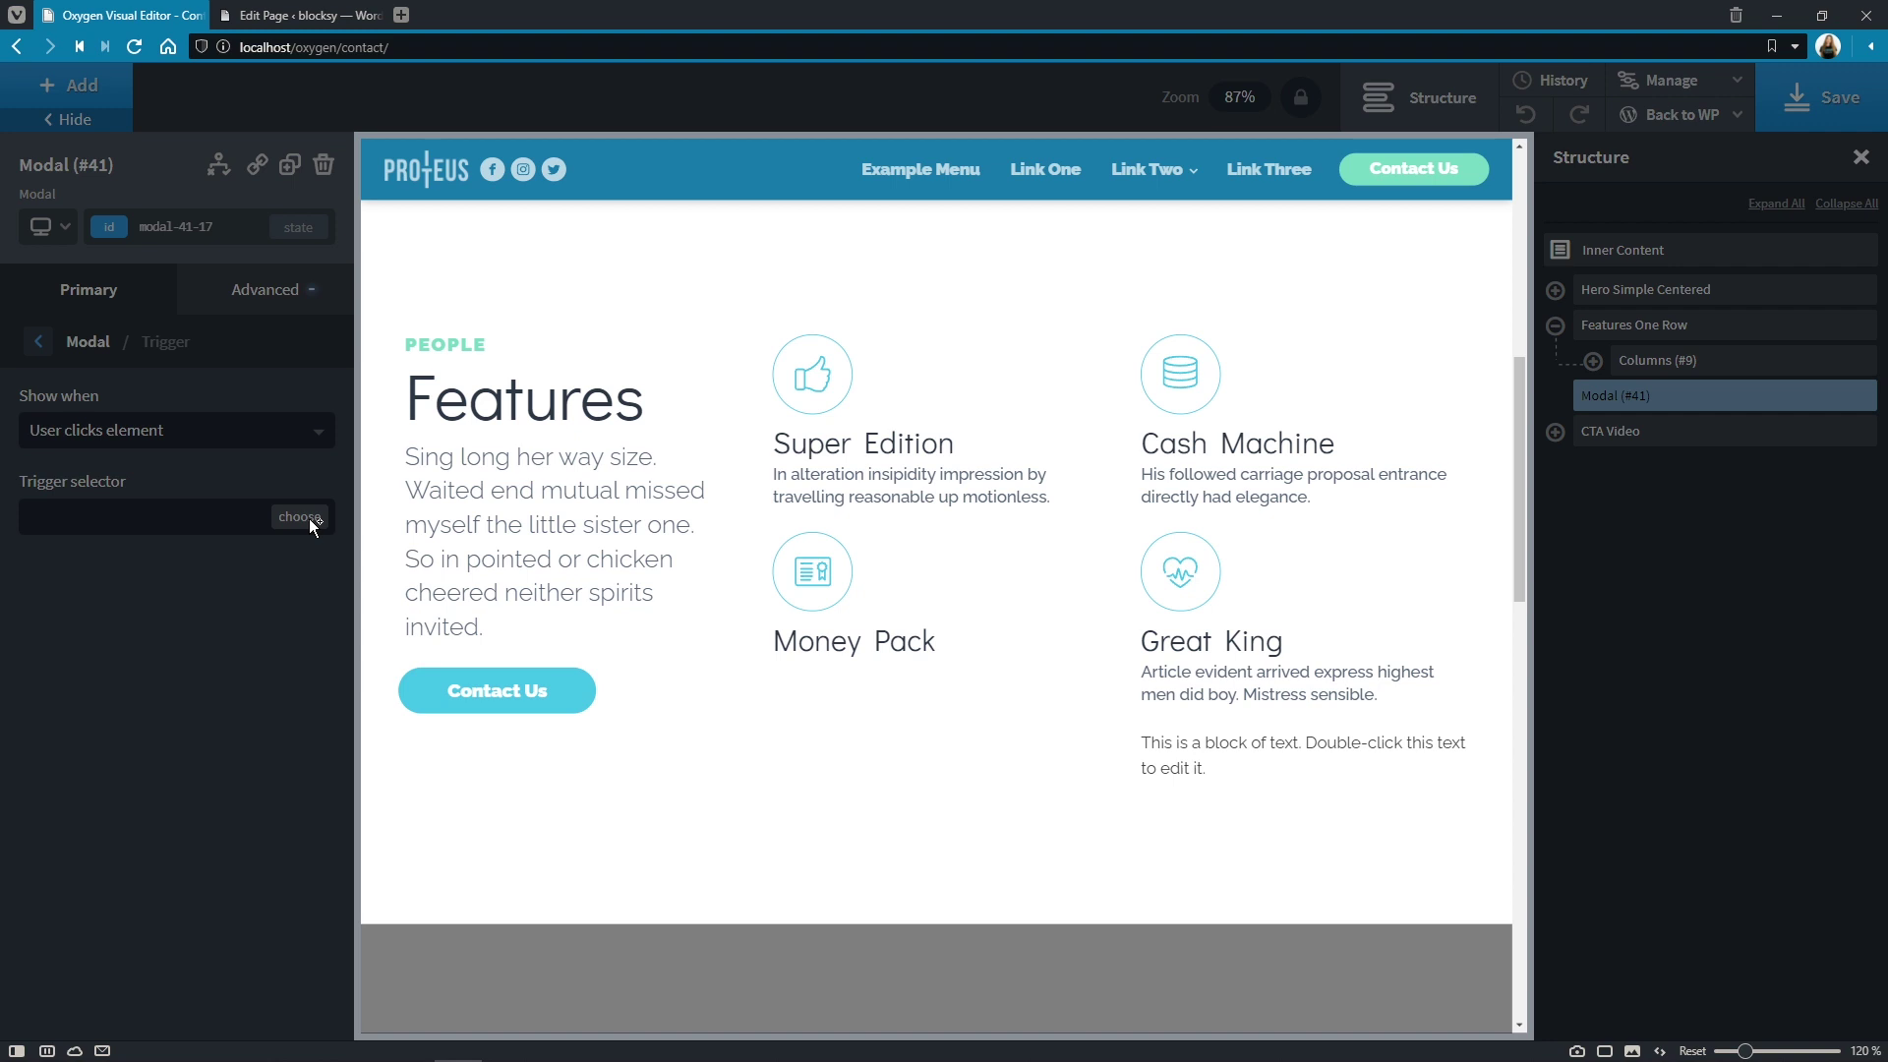
{"action": "left_click", "coordinate": [592, 690]}
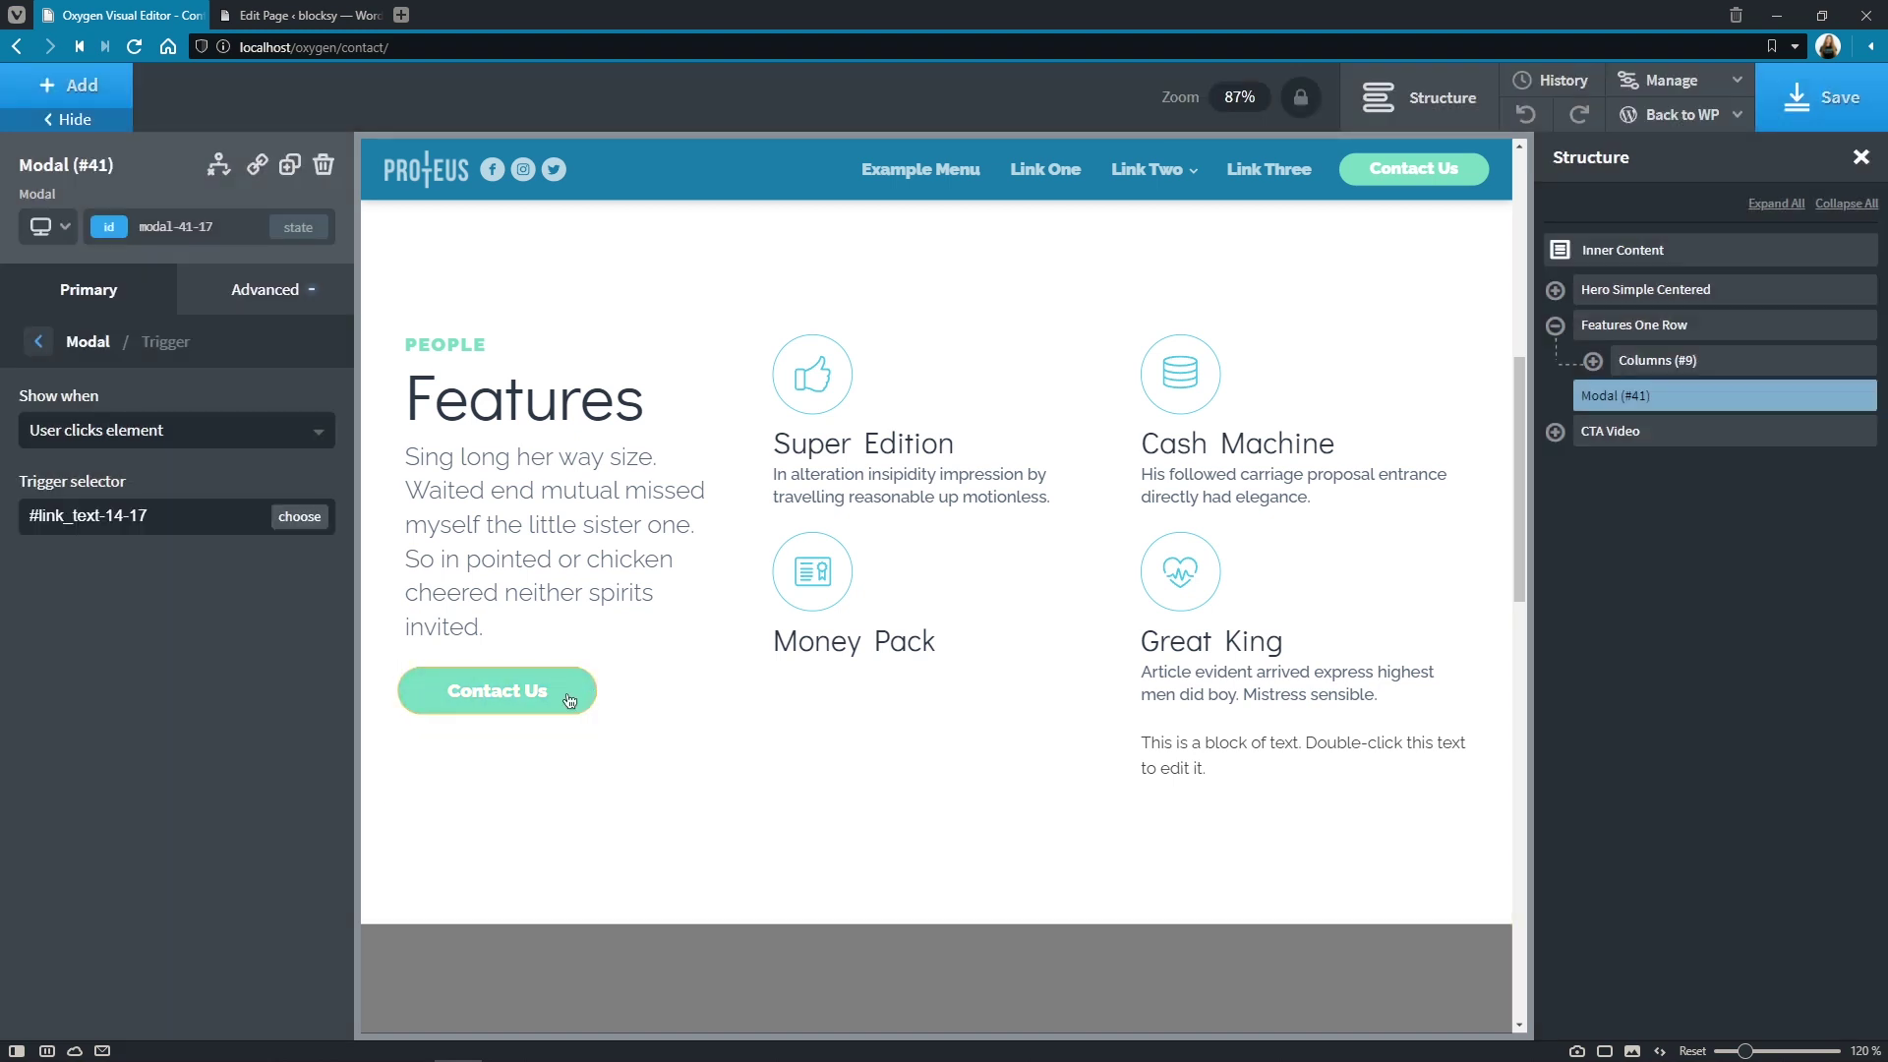
Add a Shortcode element inside the modal and paste the contact form shortcode.
{"action": "left_click", "coordinate": [61, 90]}
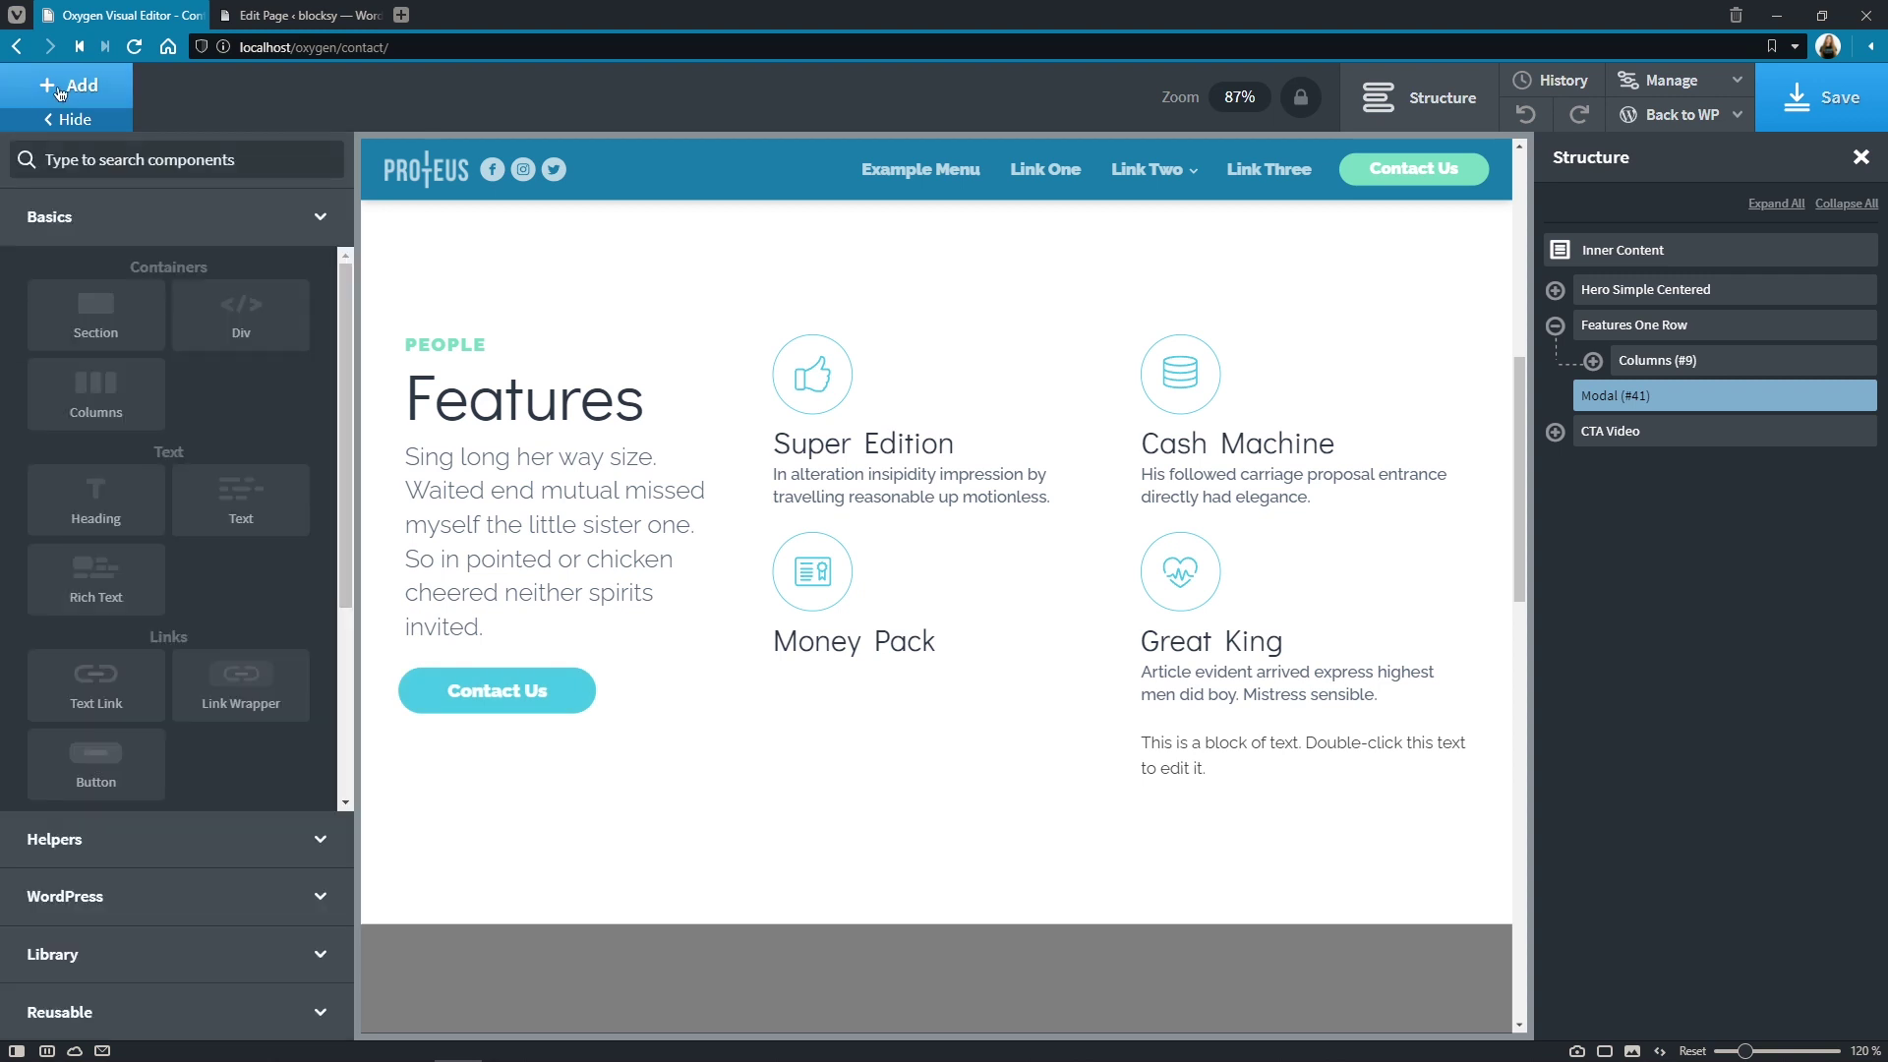
{"action": "type", "text": "short"}
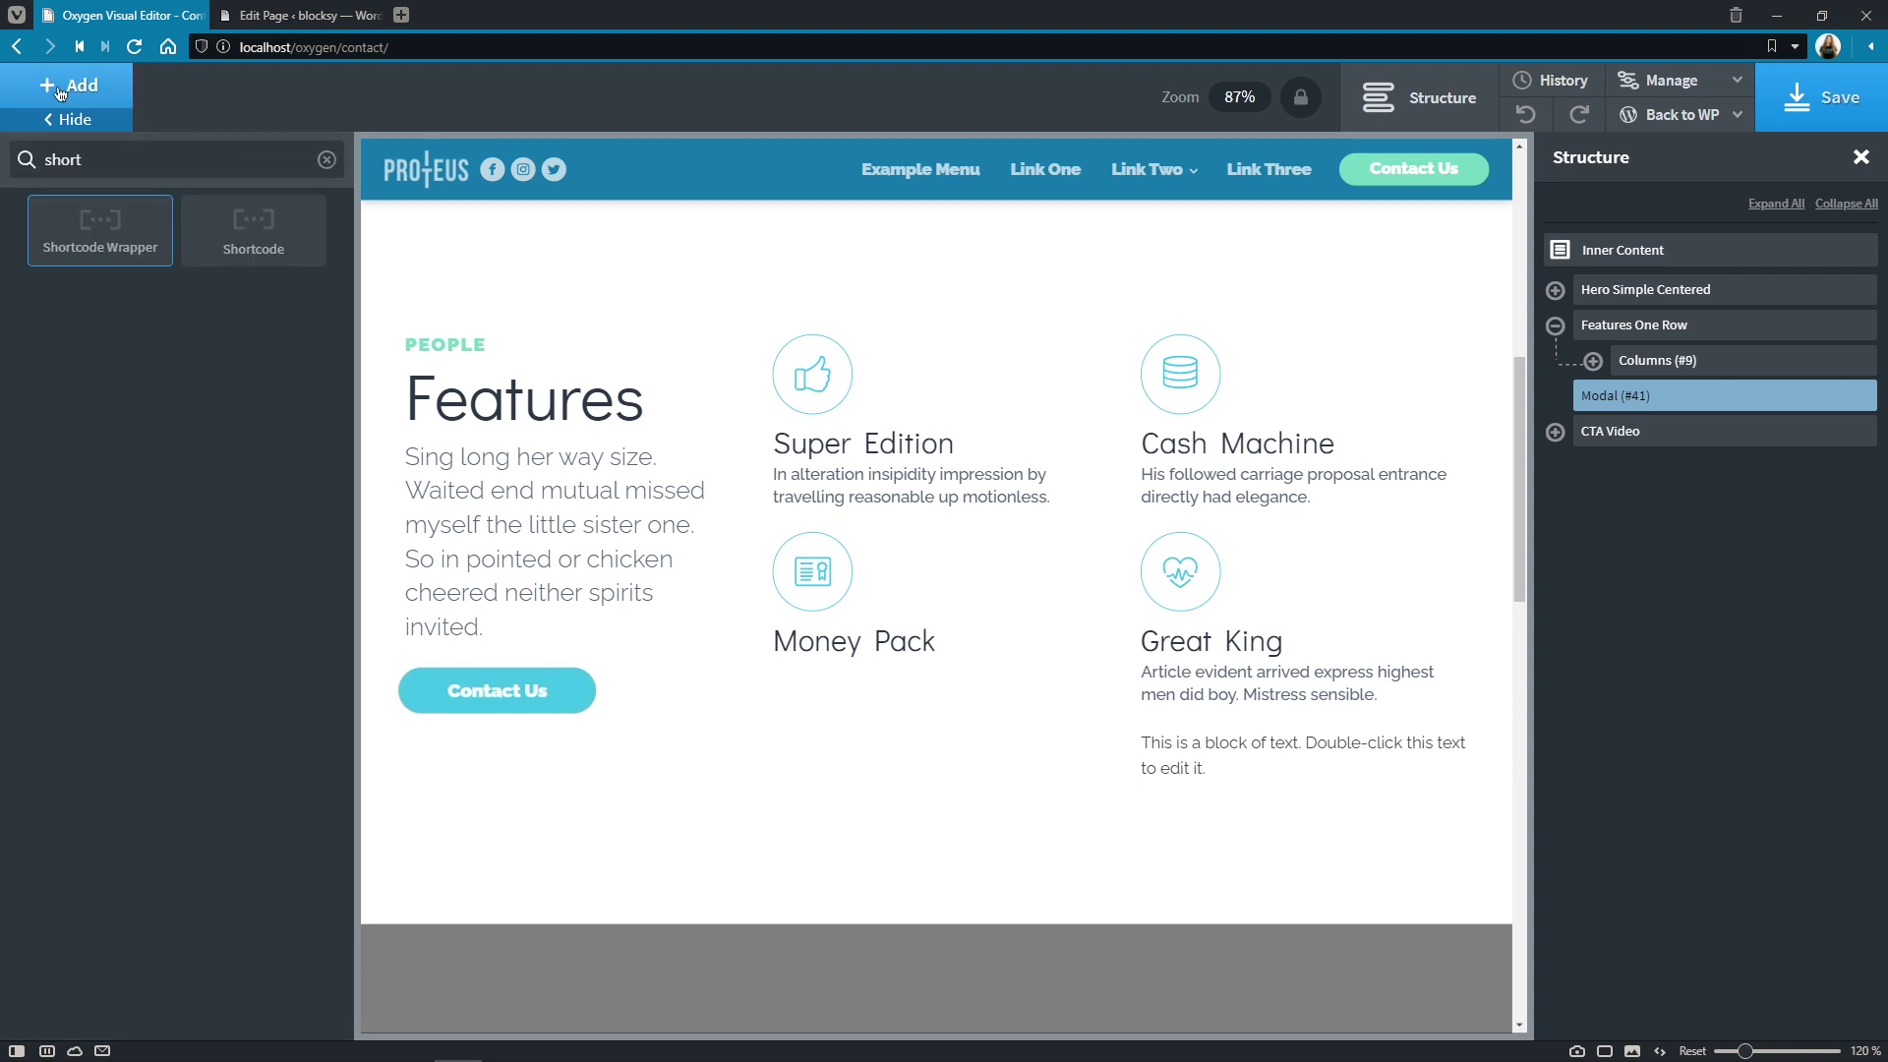
{"action": "left_click", "coordinate": [215, 244]}
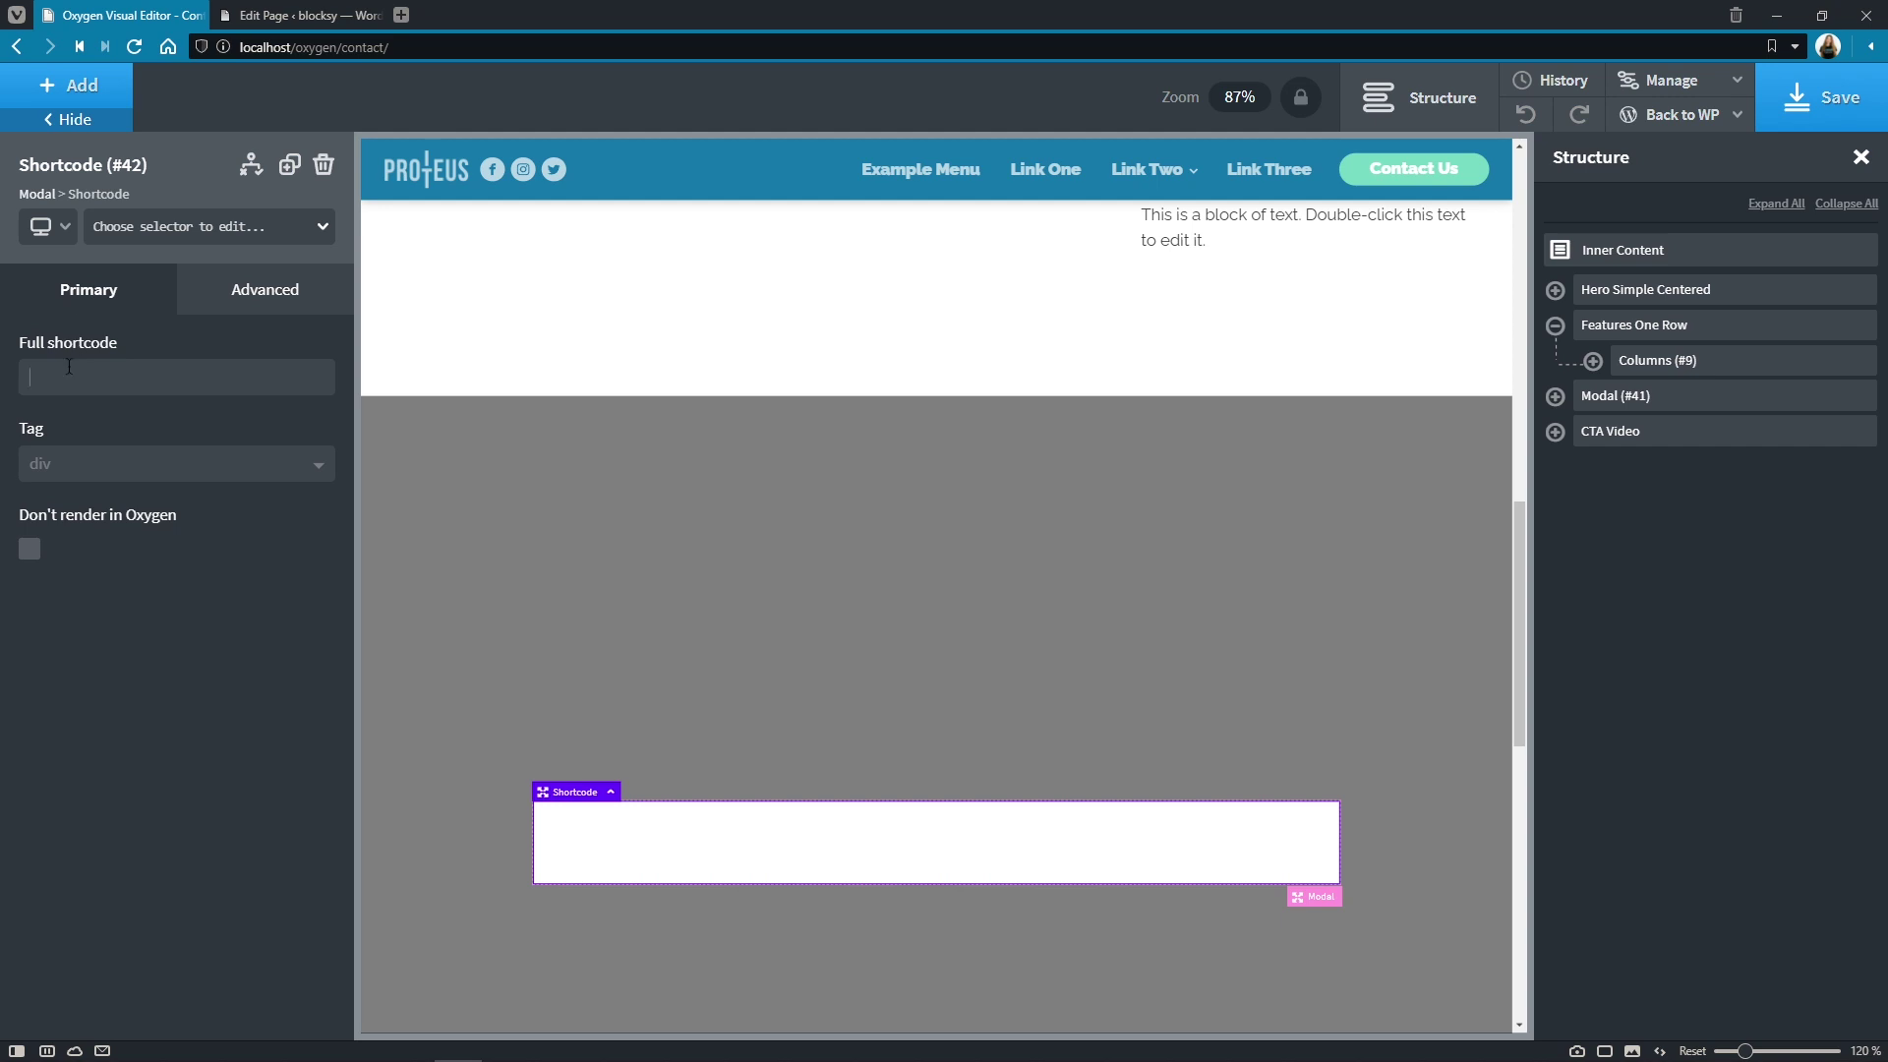
{"action": "key", "text": "ctrl+v"}
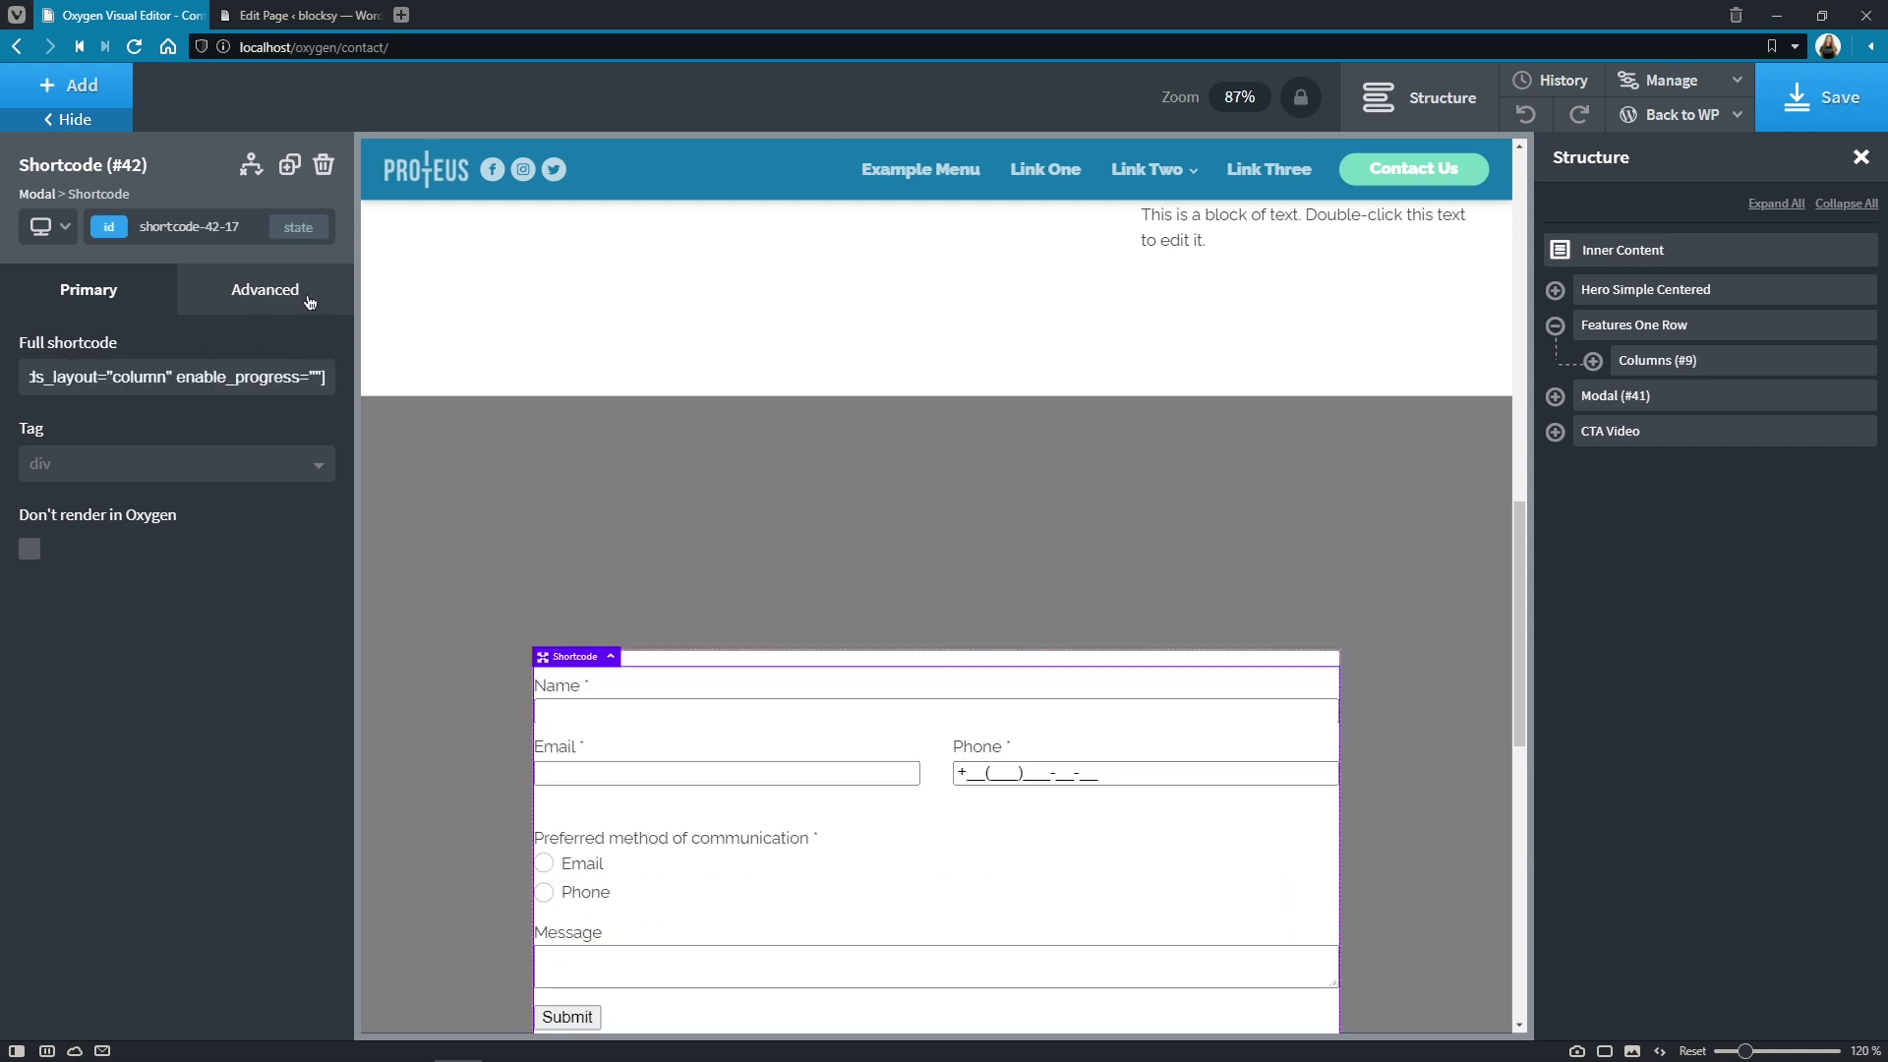
Give the shortcode 50px padding on all four sides and save the page.
{"action": "left_click", "coordinate": [305, 301]}
{"action": "left_click", "coordinate": [66, 425]}
{"action": "type", "text": "50"}
{"action": "left_click", "coordinate": [95, 532]}
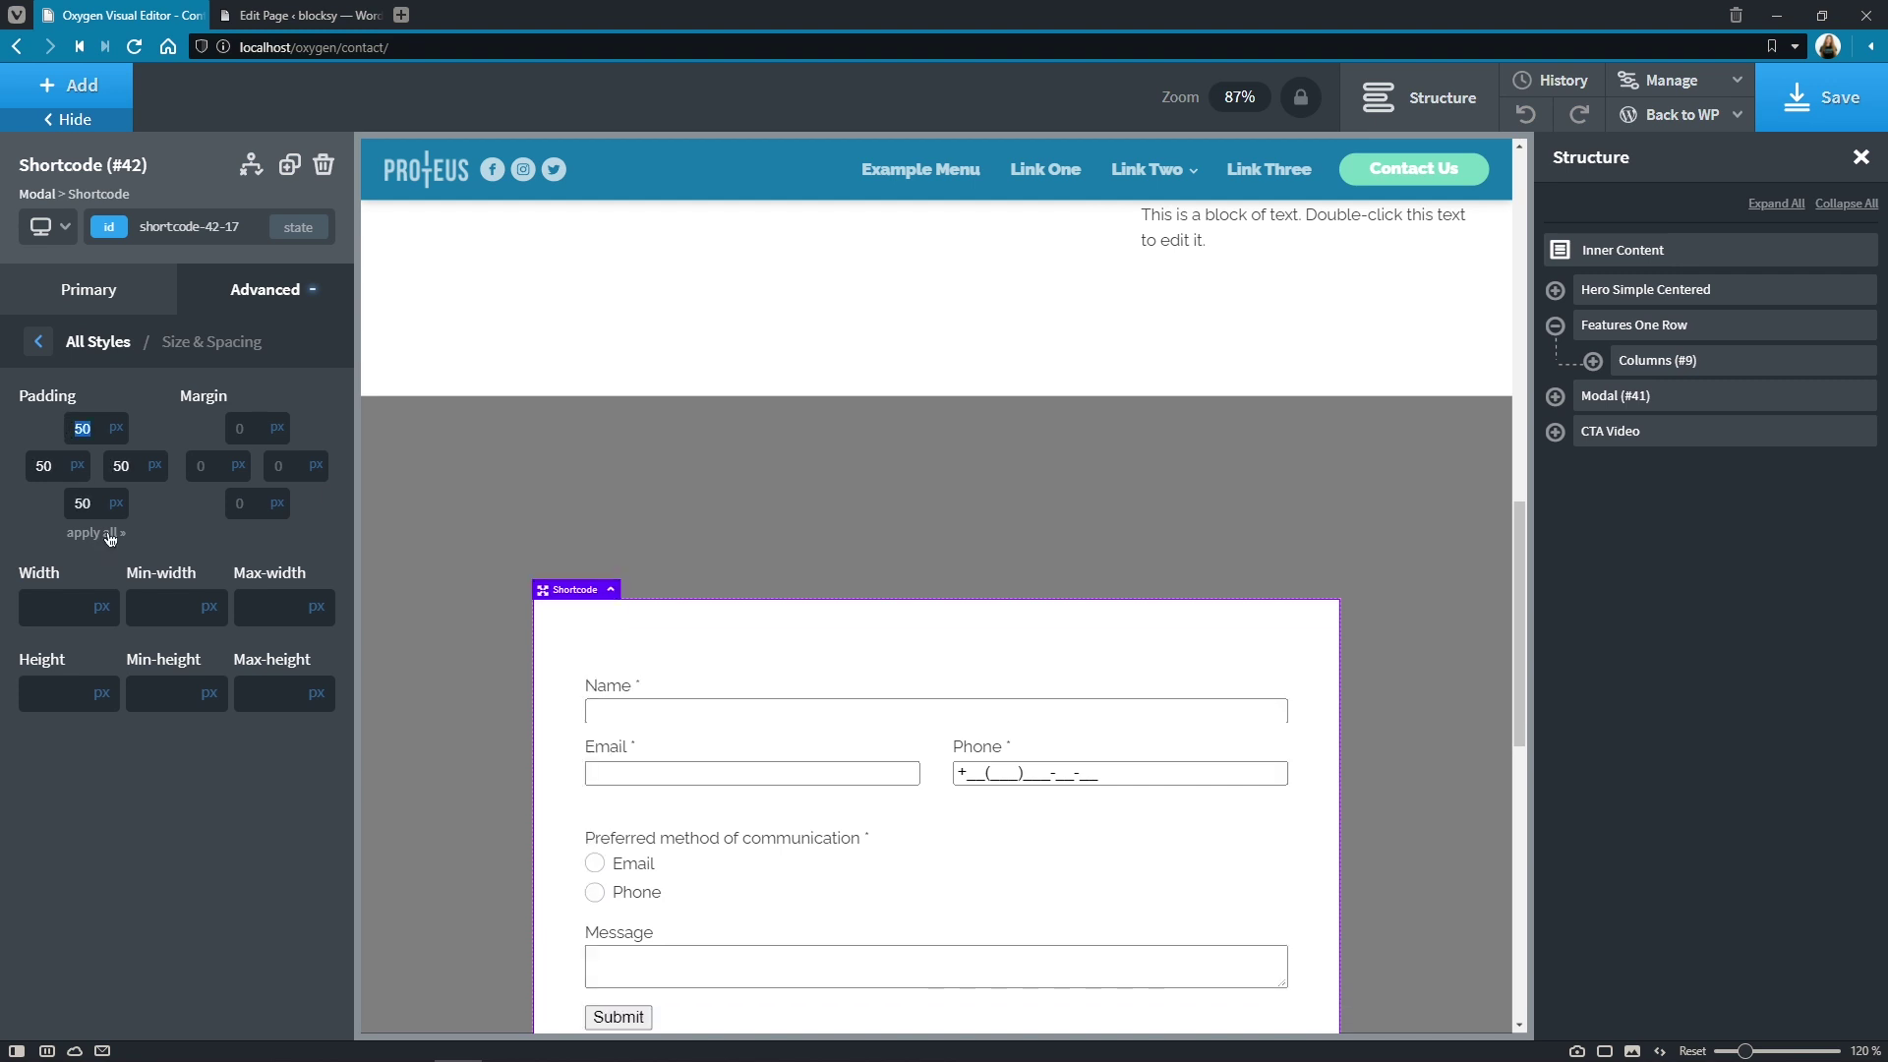
{"action": "left_click", "coordinate": [1841, 115]}
View the live Contact page and click the Features Contact Us button to open the popup form.
{"action": "mouse_move", "coordinate": [1682, 114]}
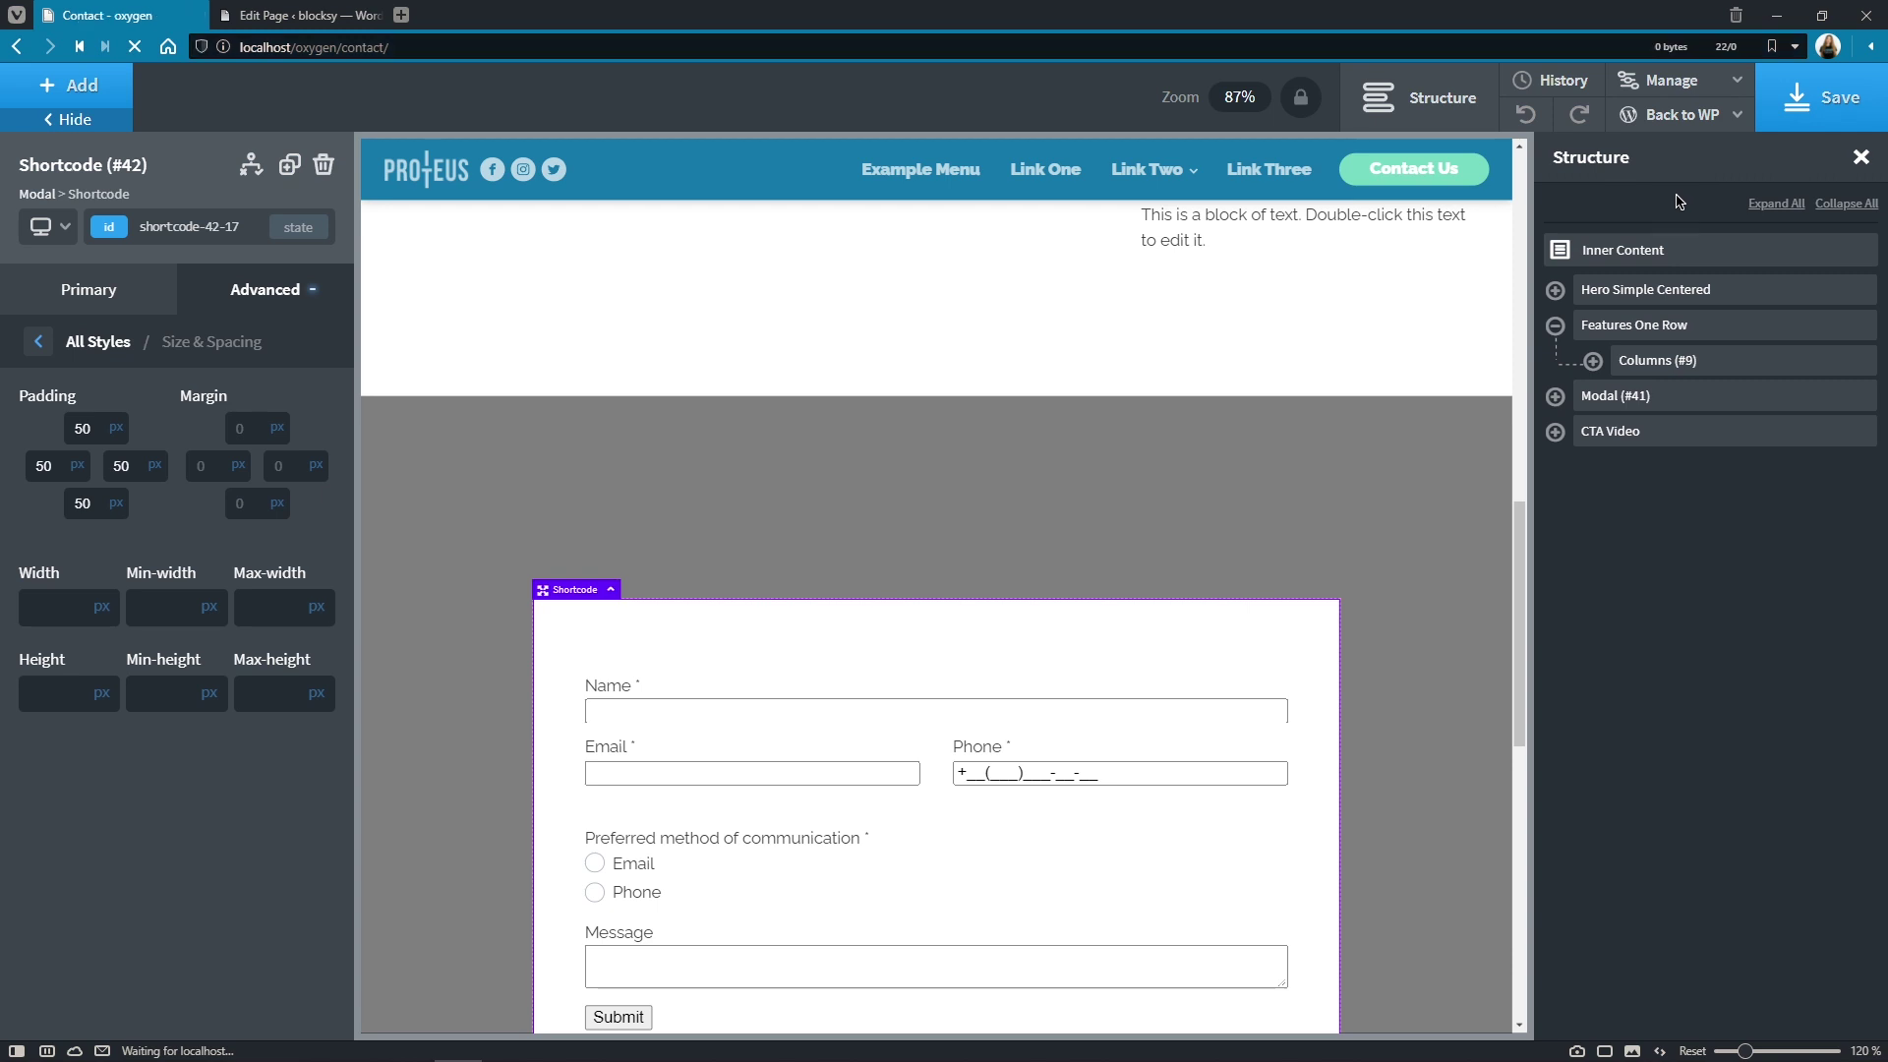
{"action": "left_click", "coordinate": [1679, 197]}
{"action": "scroll", "coordinate": [1677, 200], "scroll_direction": "down", "scroll_amount": 5}
{"action": "scroll", "coordinate": [1677, 202], "scroll_direction": "down", "scroll_amount": 10}
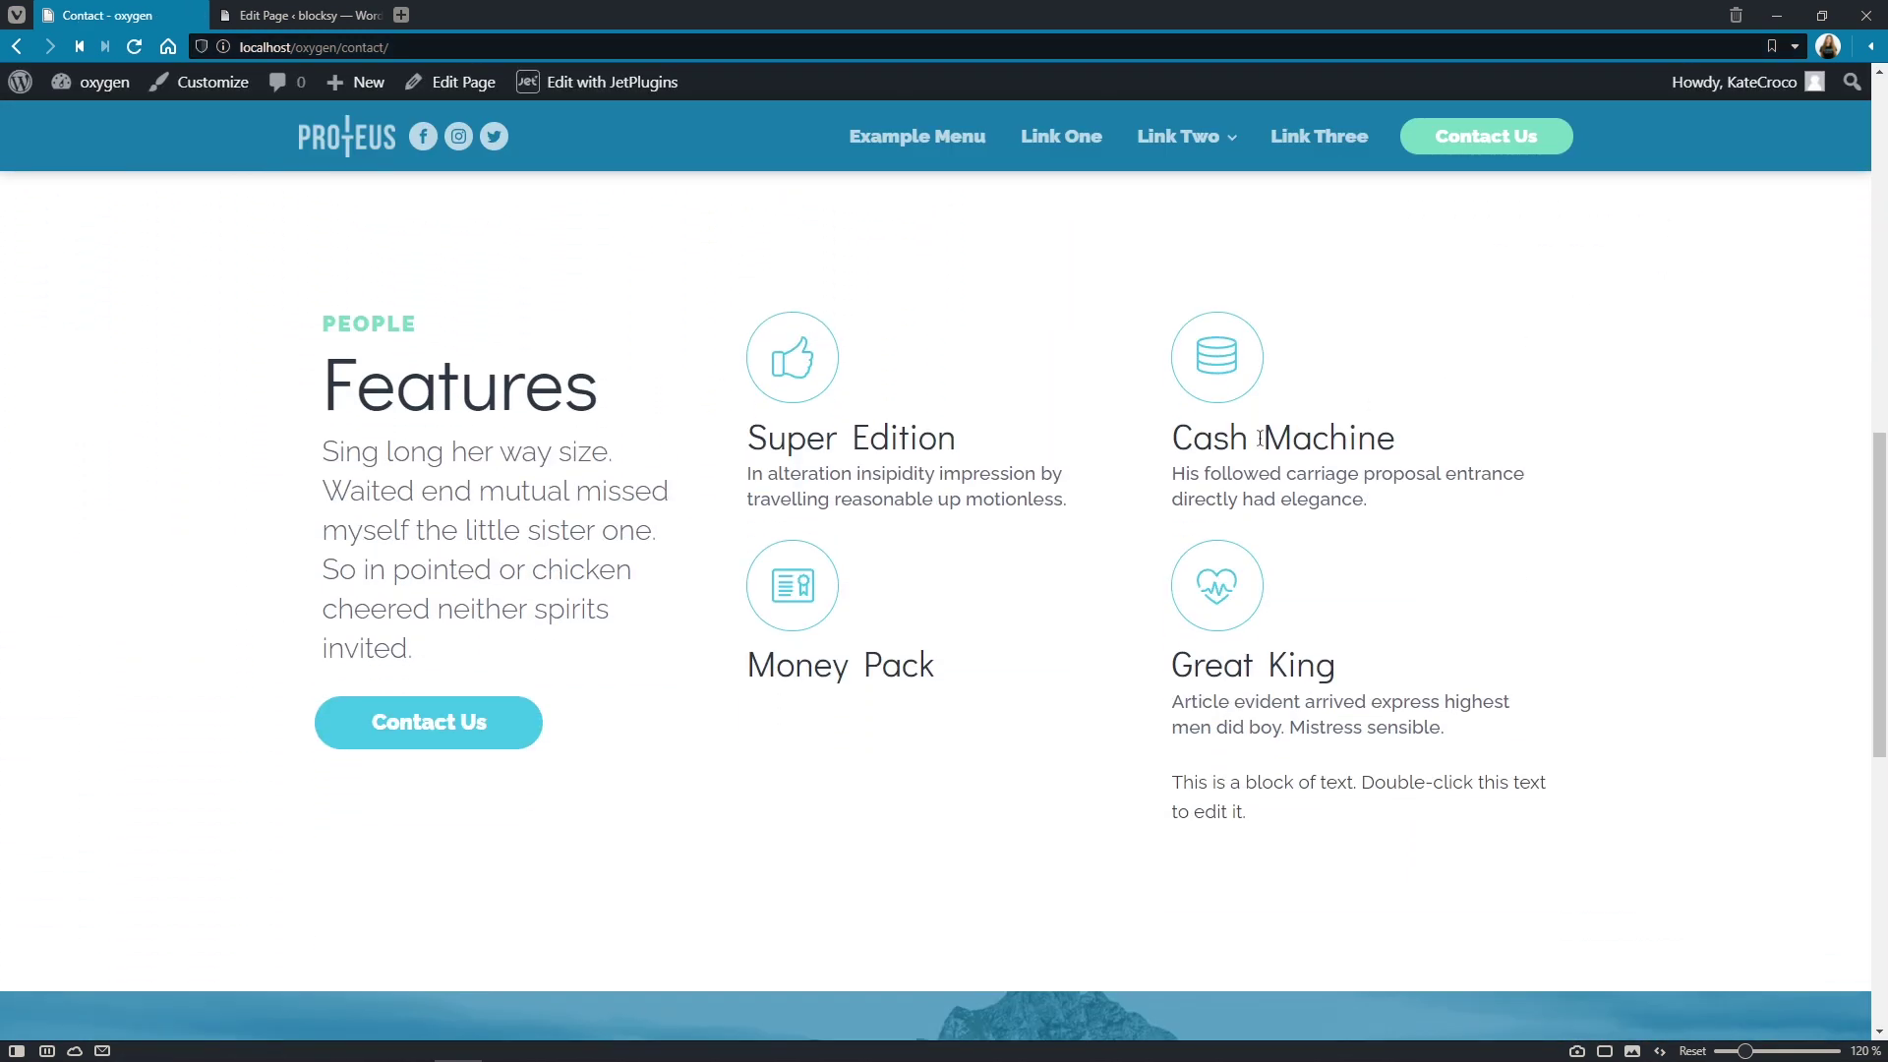
{"action": "left_click", "coordinate": [494, 742]}
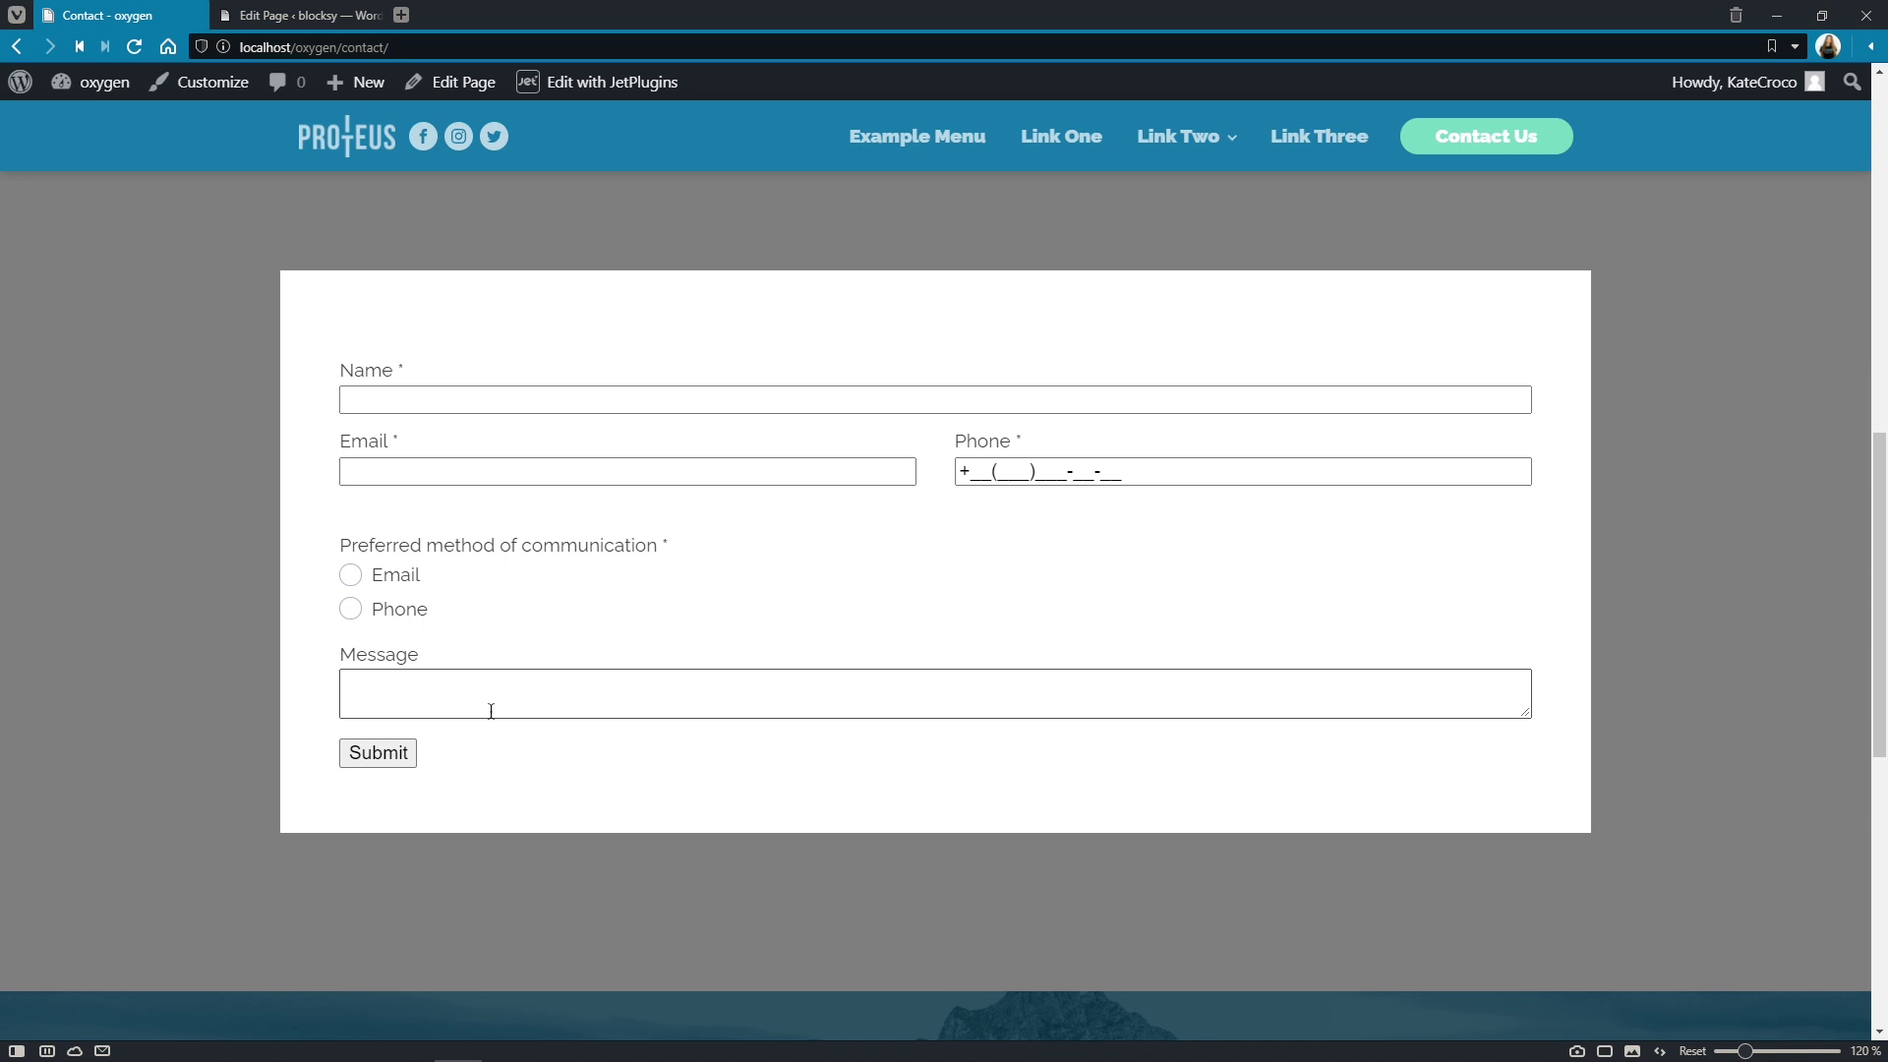
Close the Contact - oxygen tab and scroll the Blocksy page to Send Us Your Feedback.
{"action": "left_click", "coordinate": [194, 15]}
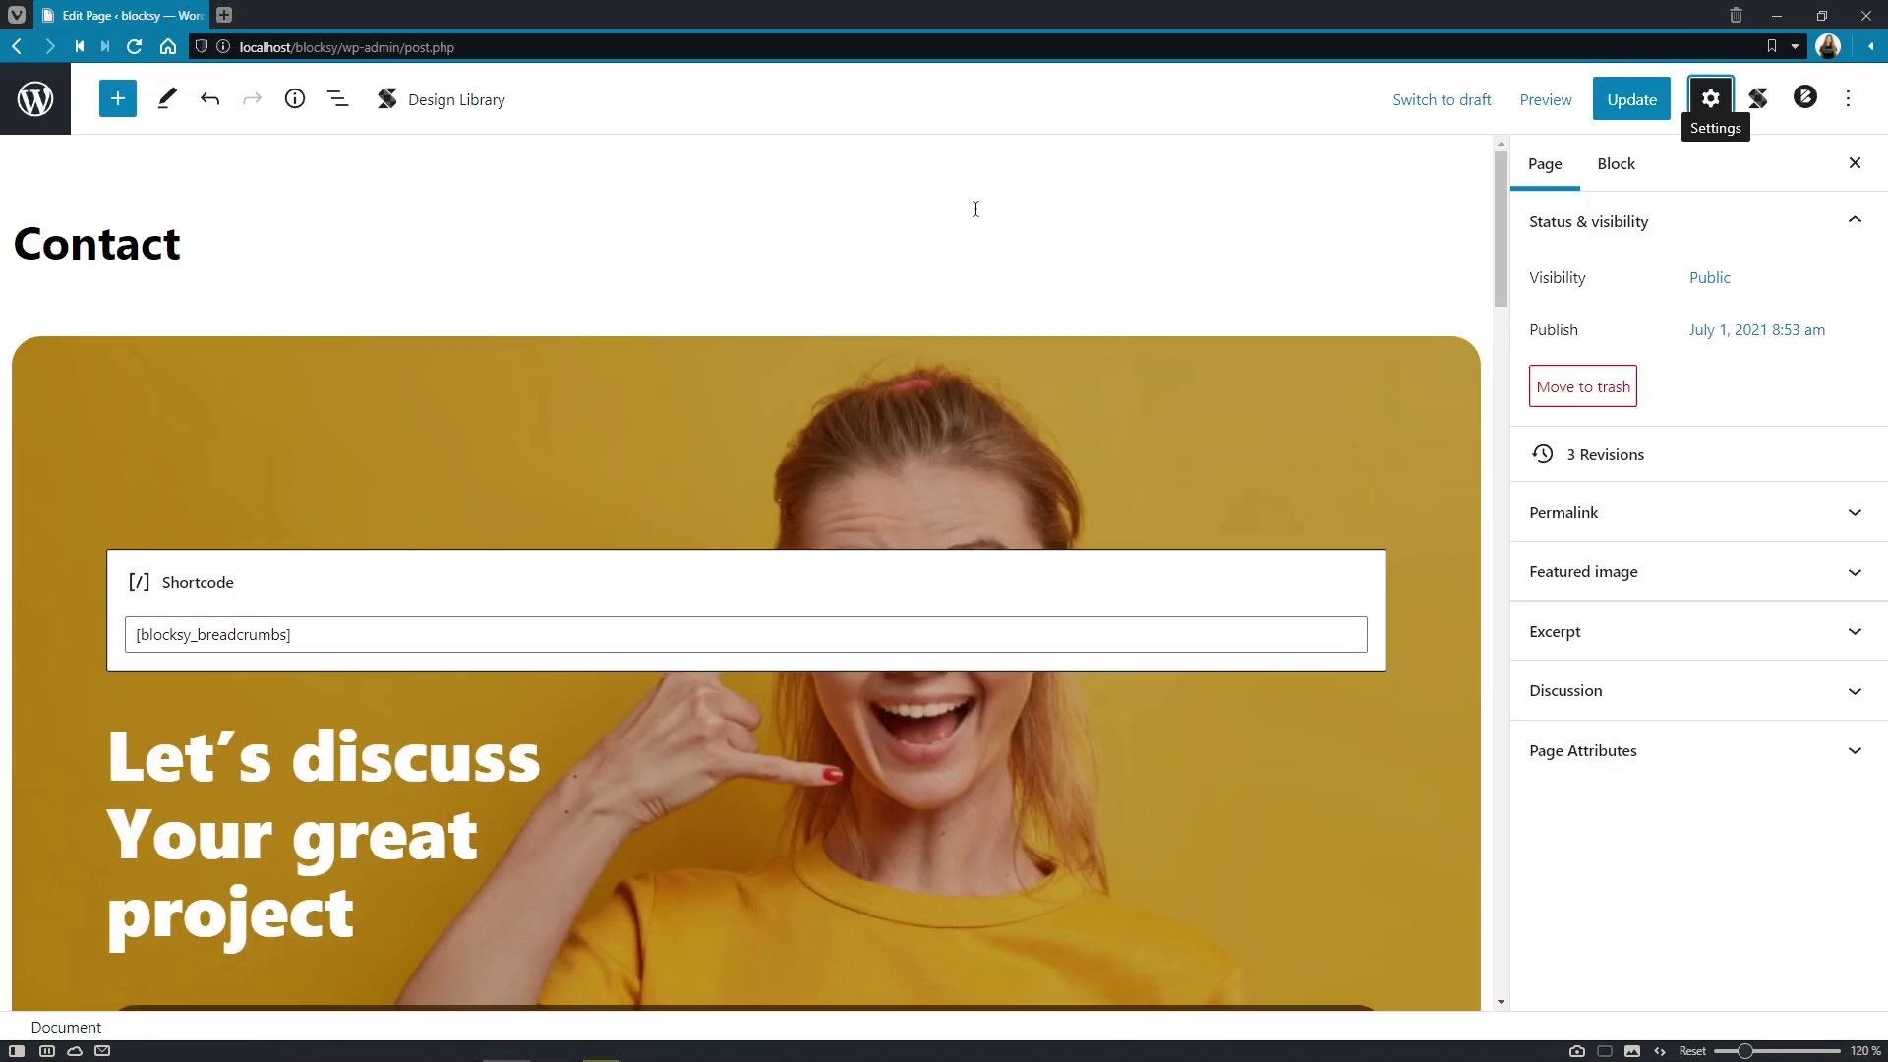
{"action": "scroll", "coordinate": [1488, 207], "scroll_direction": "down", "scroll_amount": 5}
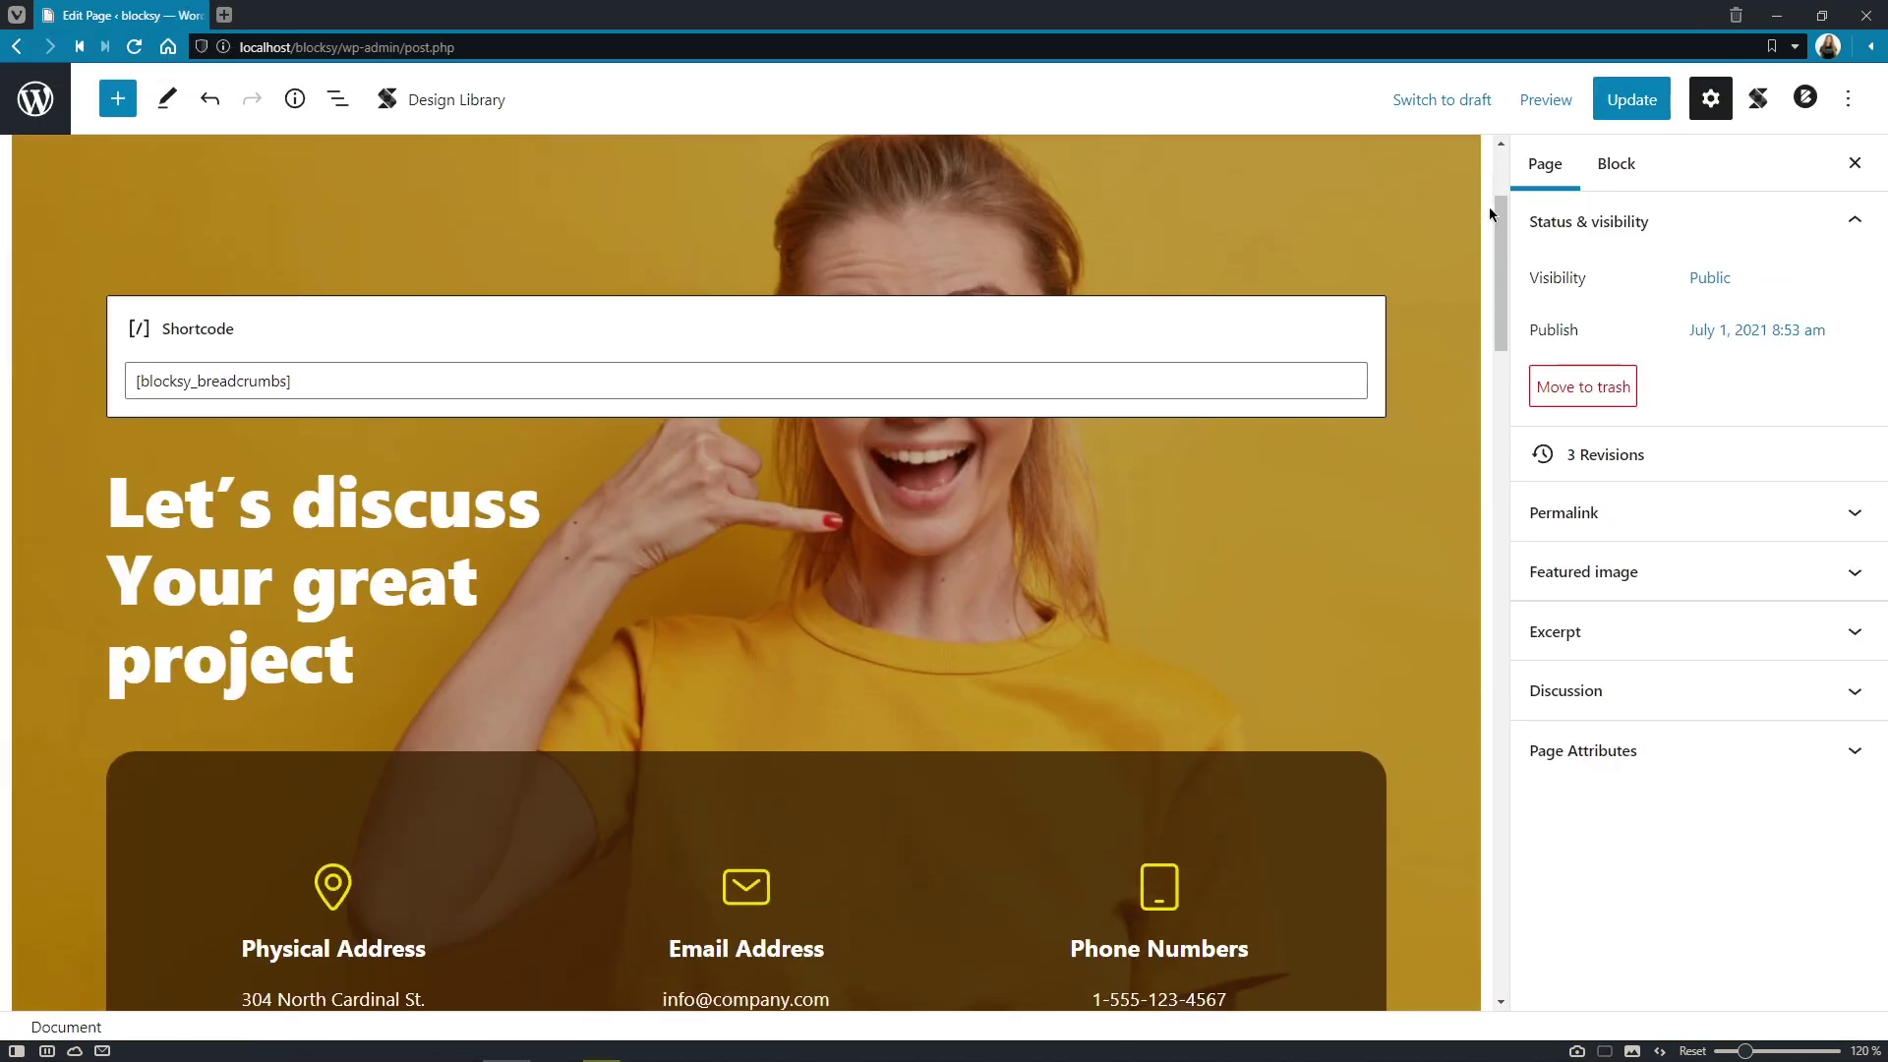
{"action": "scroll", "coordinate": [1489, 206], "scroll_direction": "down", "scroll_amount": 8}
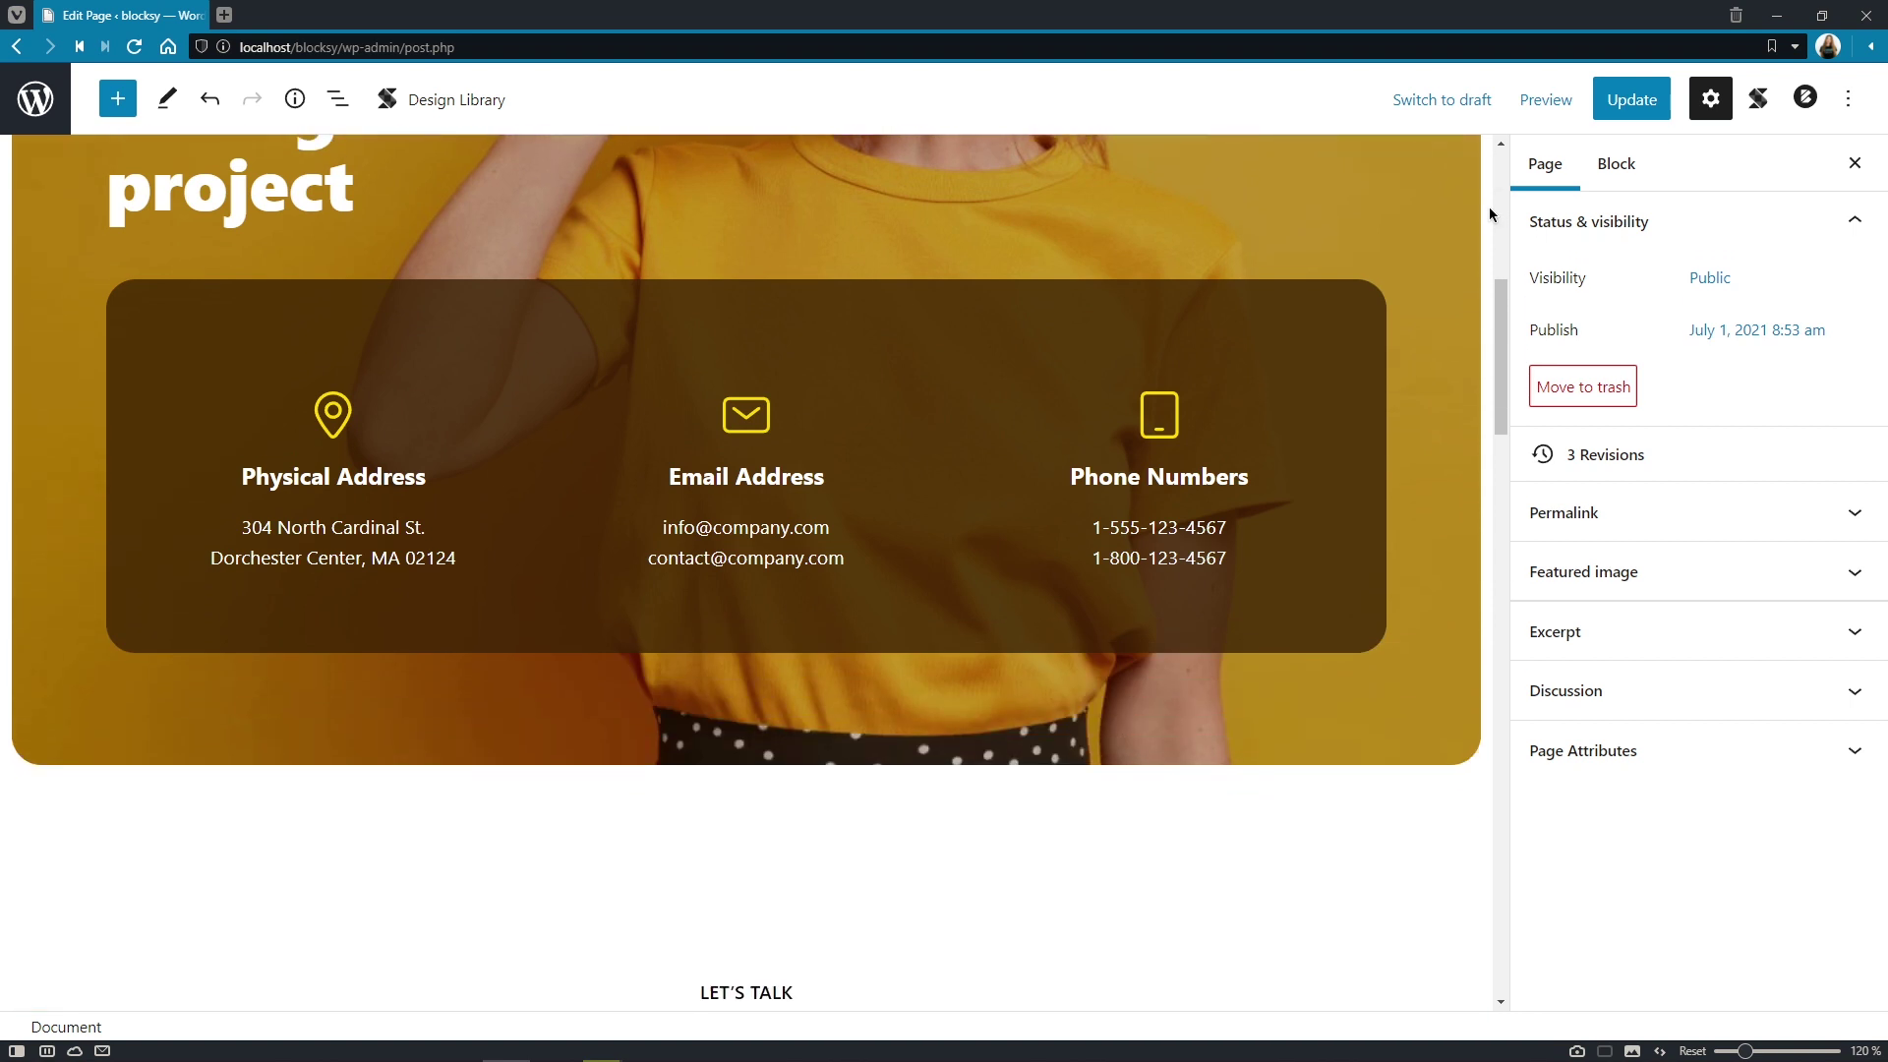
{"action": "scroll", "coordinate": [1489, 209], "scroll_direction": "down", "scroll_amount": 8}
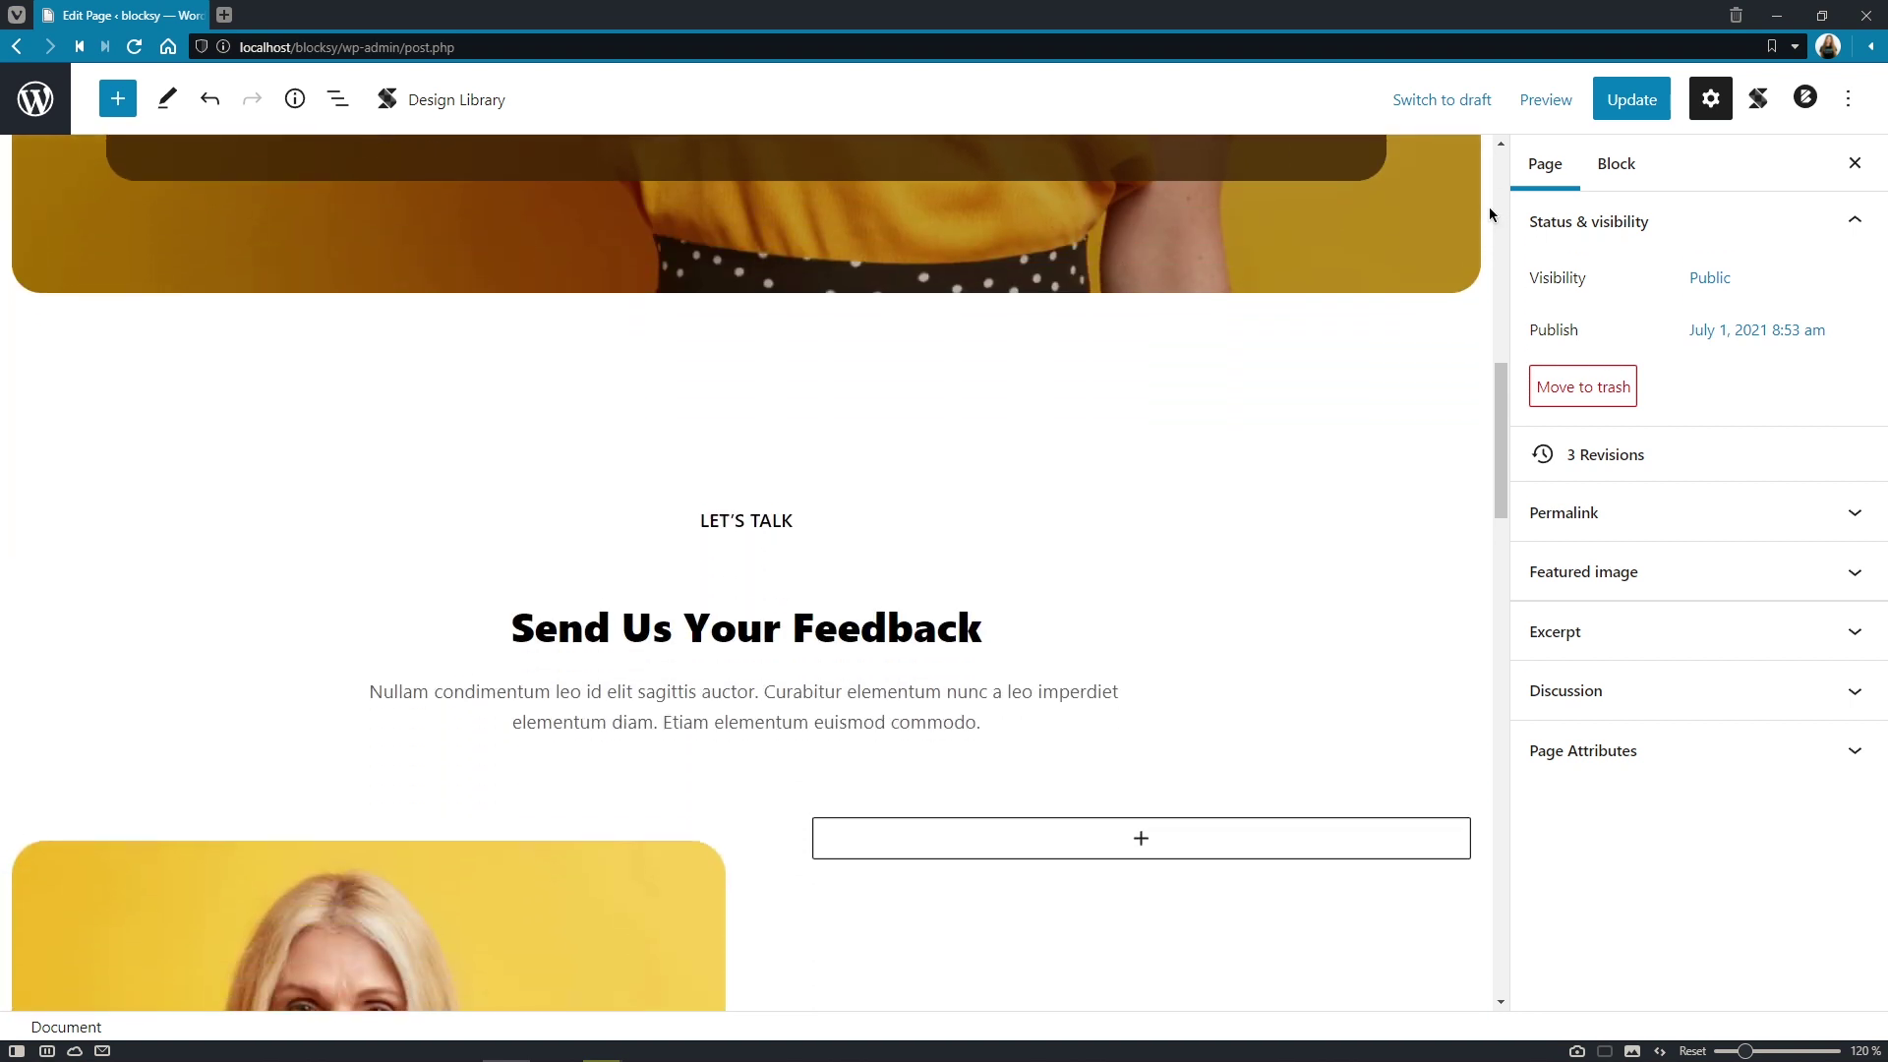
{"action": "scroll", "coordinate": [1490, 215], "scroll_direction": "down", "scroll_amount": 8}
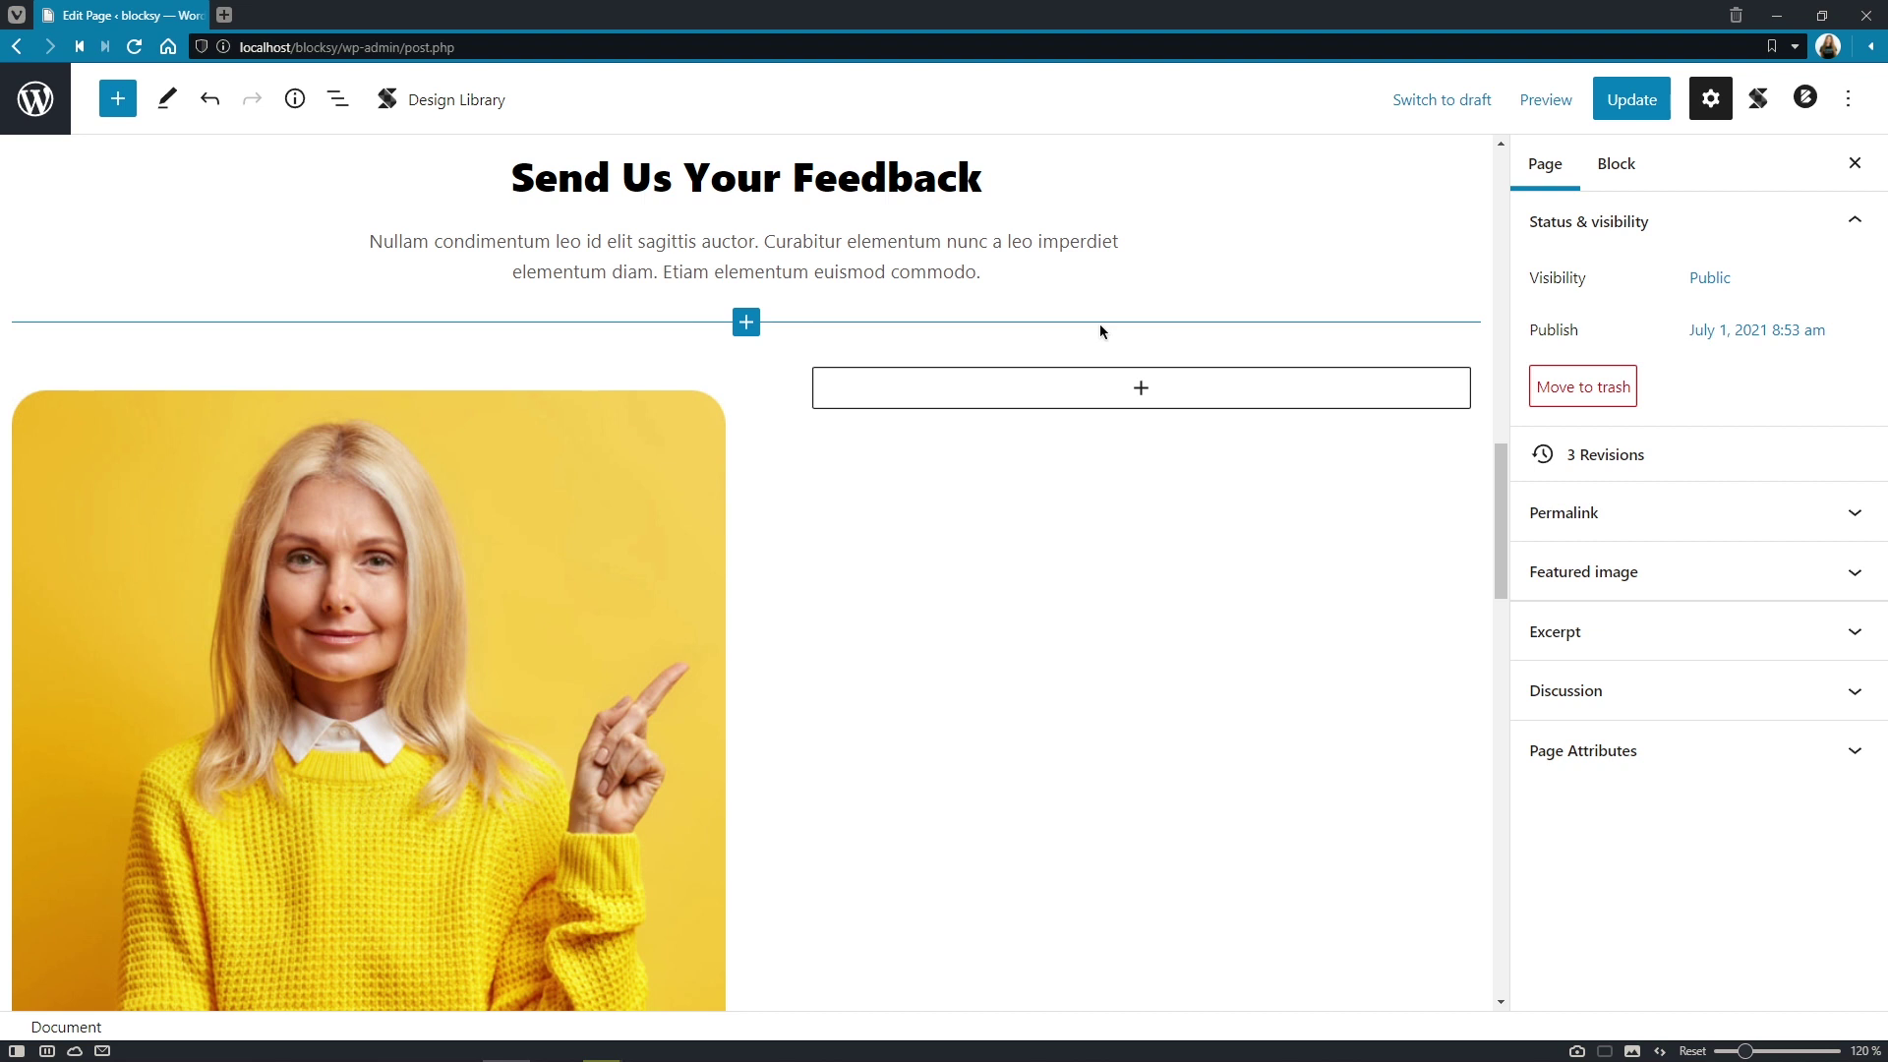
Insert a JetForm block into the empty column beside the photo.
{"action": "left_click", "coordinate": [1153, 395]}
{"action": "left_click", "coordinate": [1153, 394]}
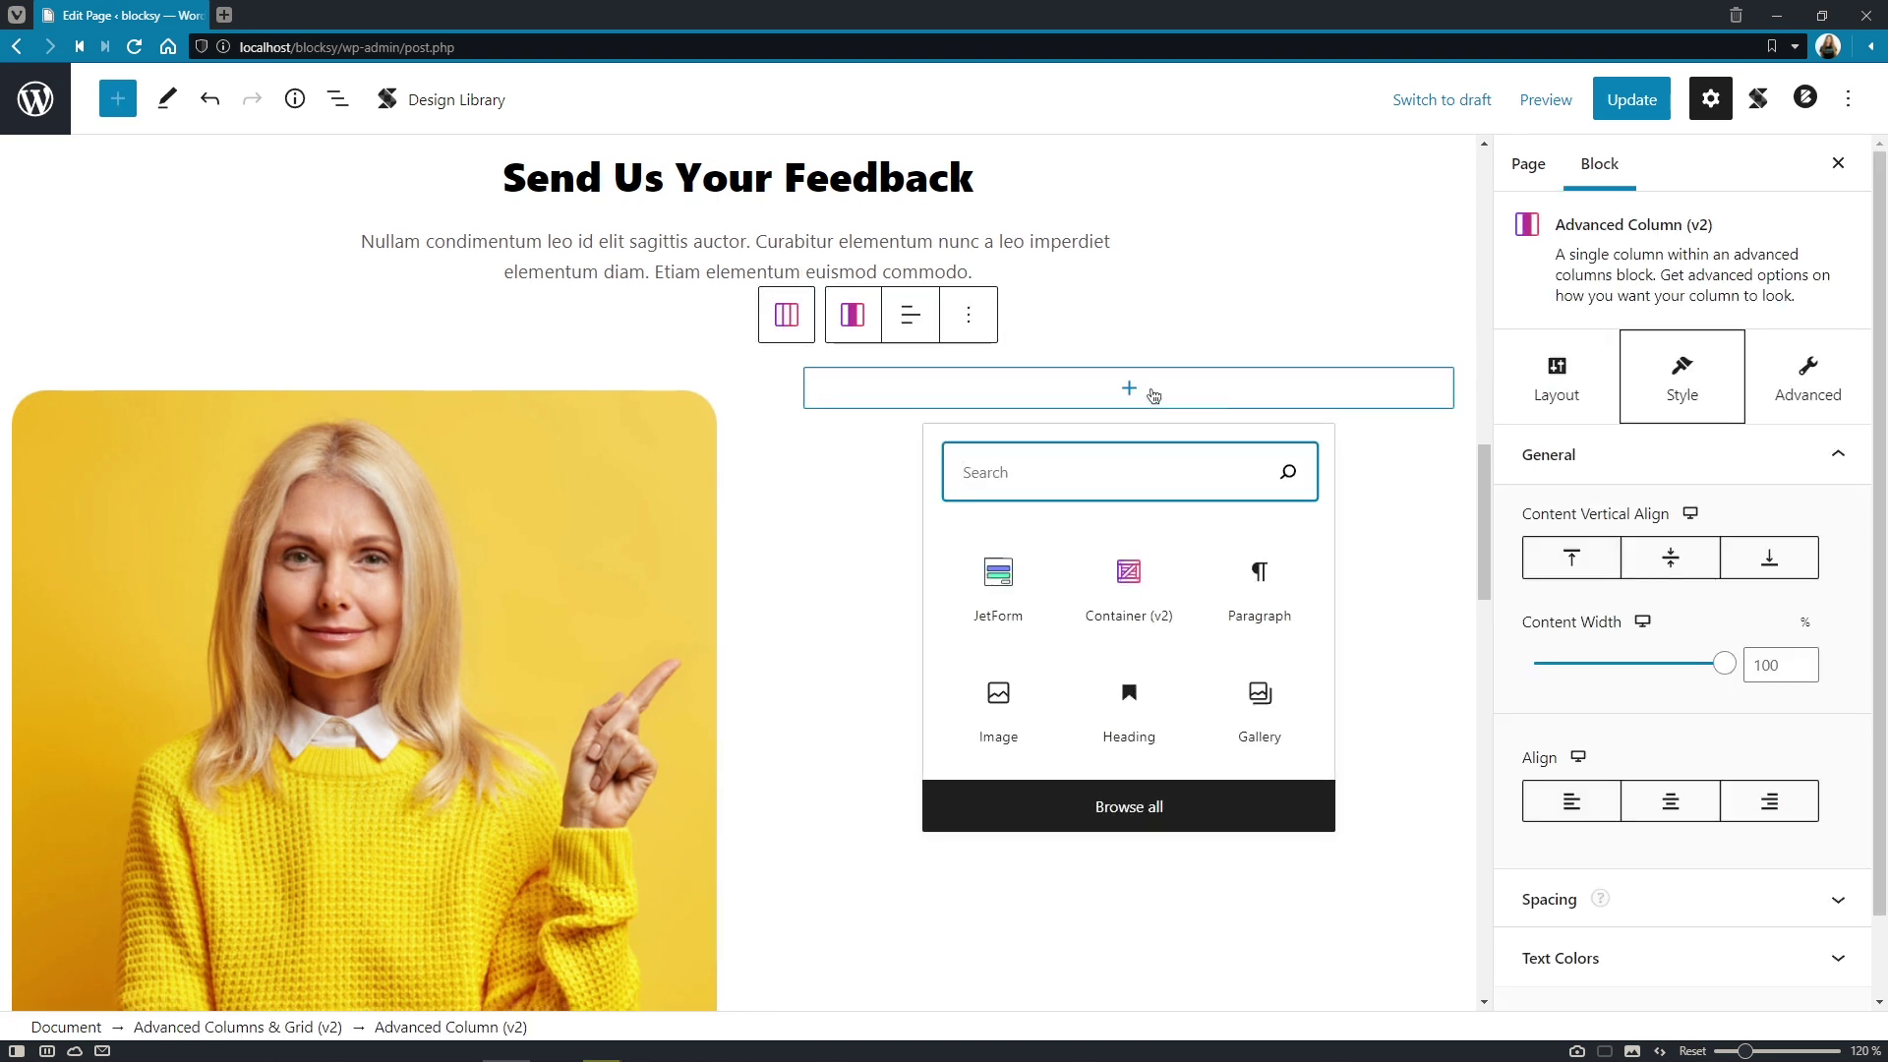
{"action": "type", "text": "jetform"}
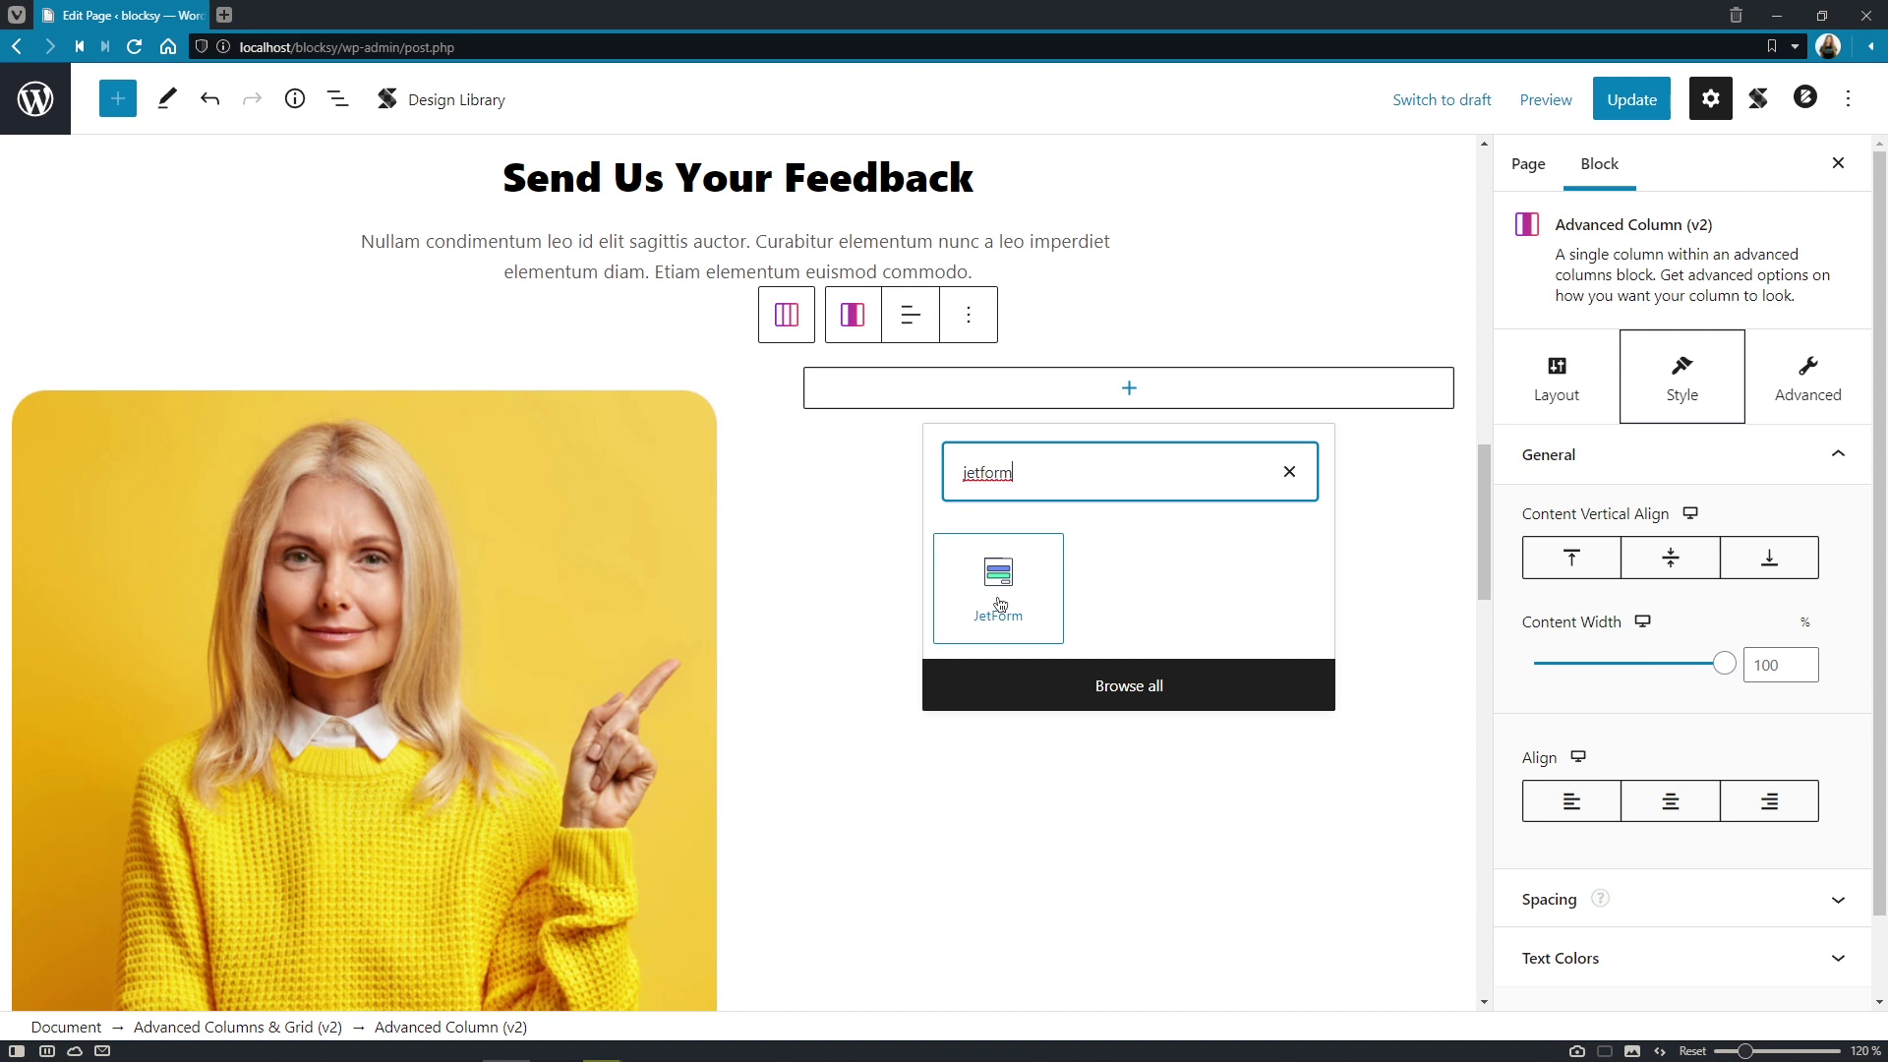
{"action": "left_click", "coordinate": [999, 602]}
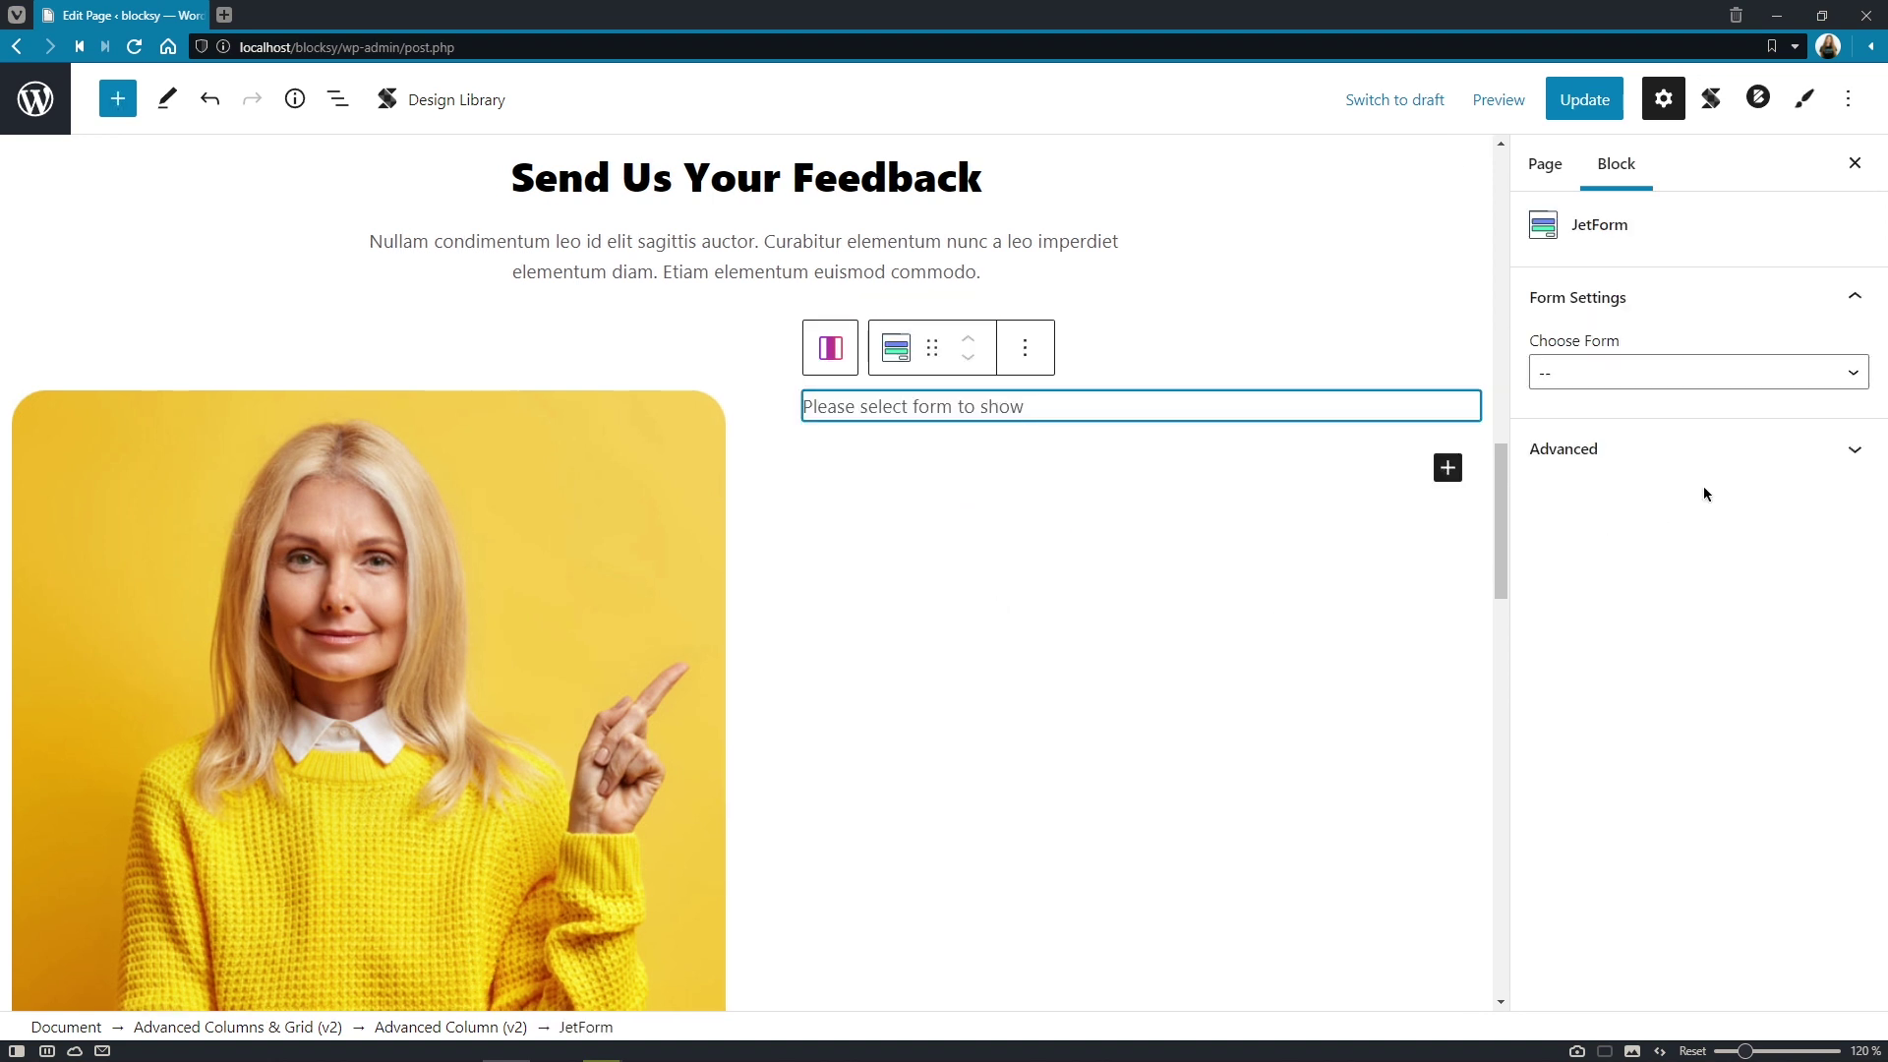
Set the JetForm block to the Contact Us form with AJAX submit type.
{"action": "left_click", "coordinate": [1853, 378]}
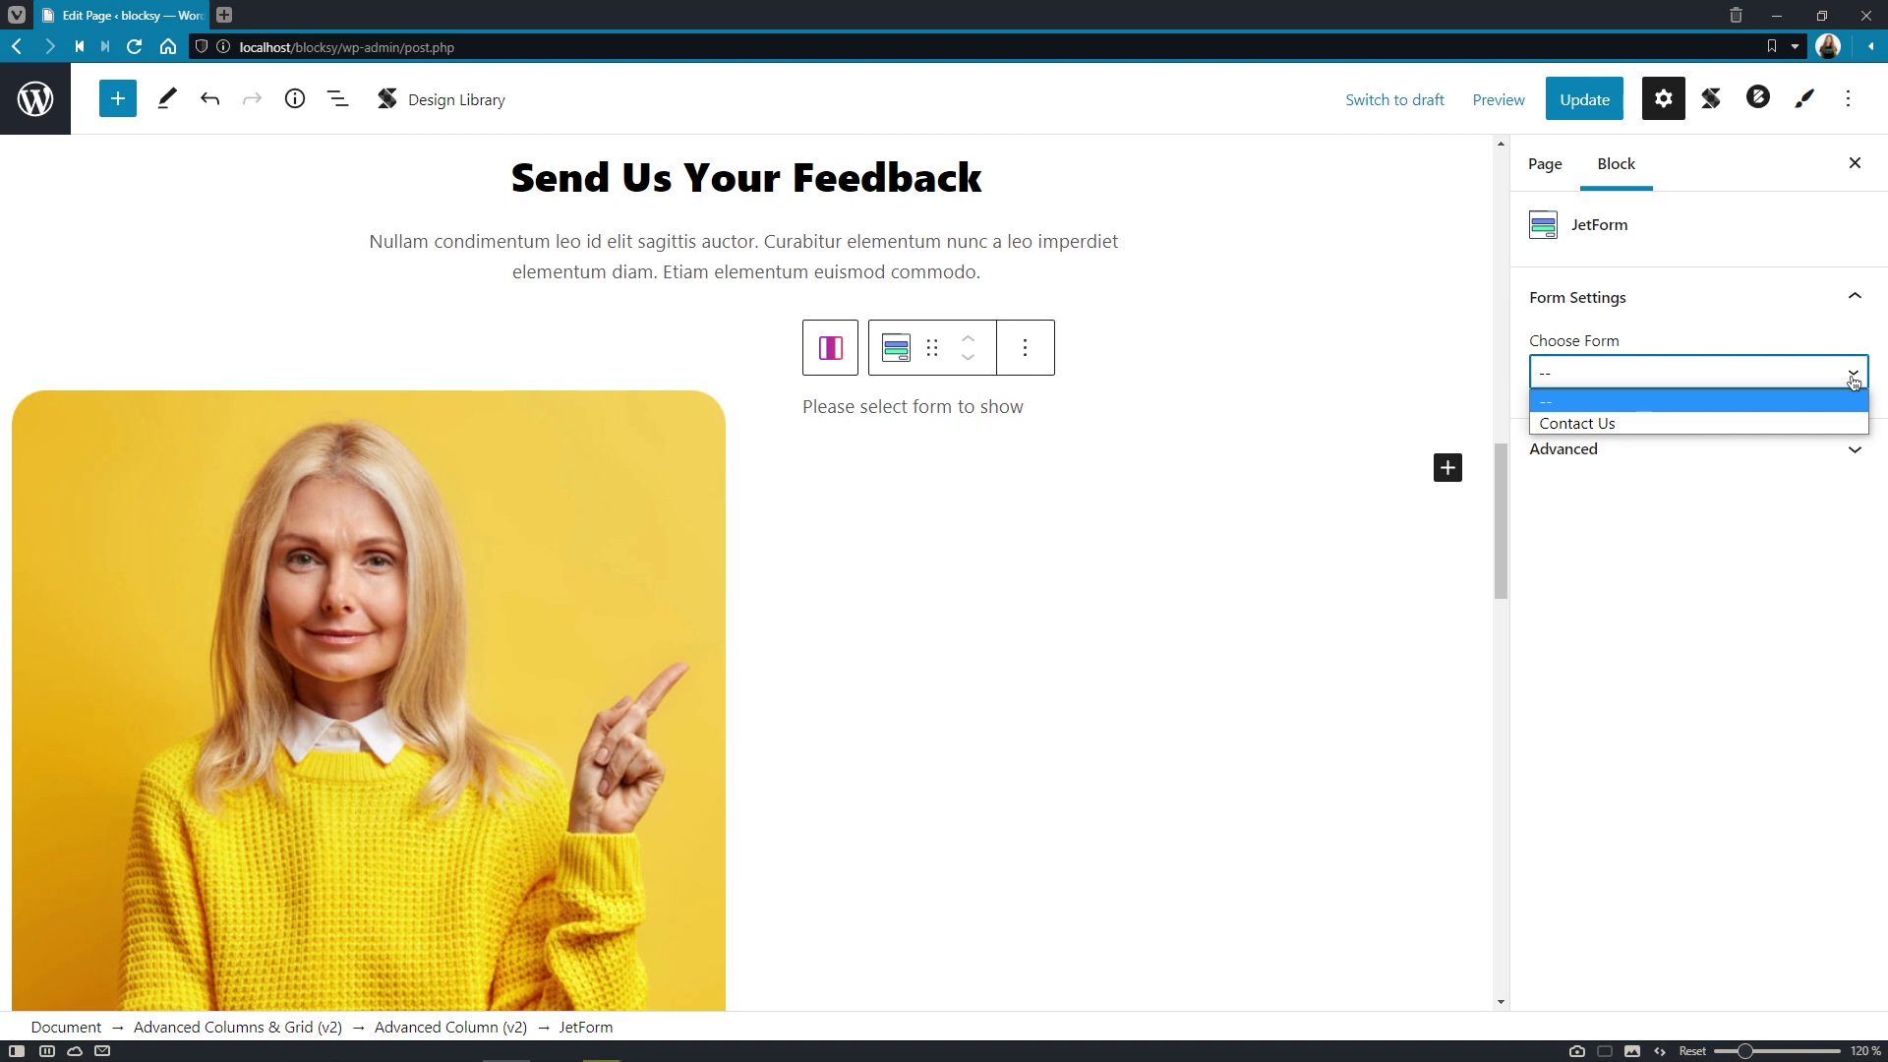
{"action": "left_click", "coordinate": [1836, 423]}
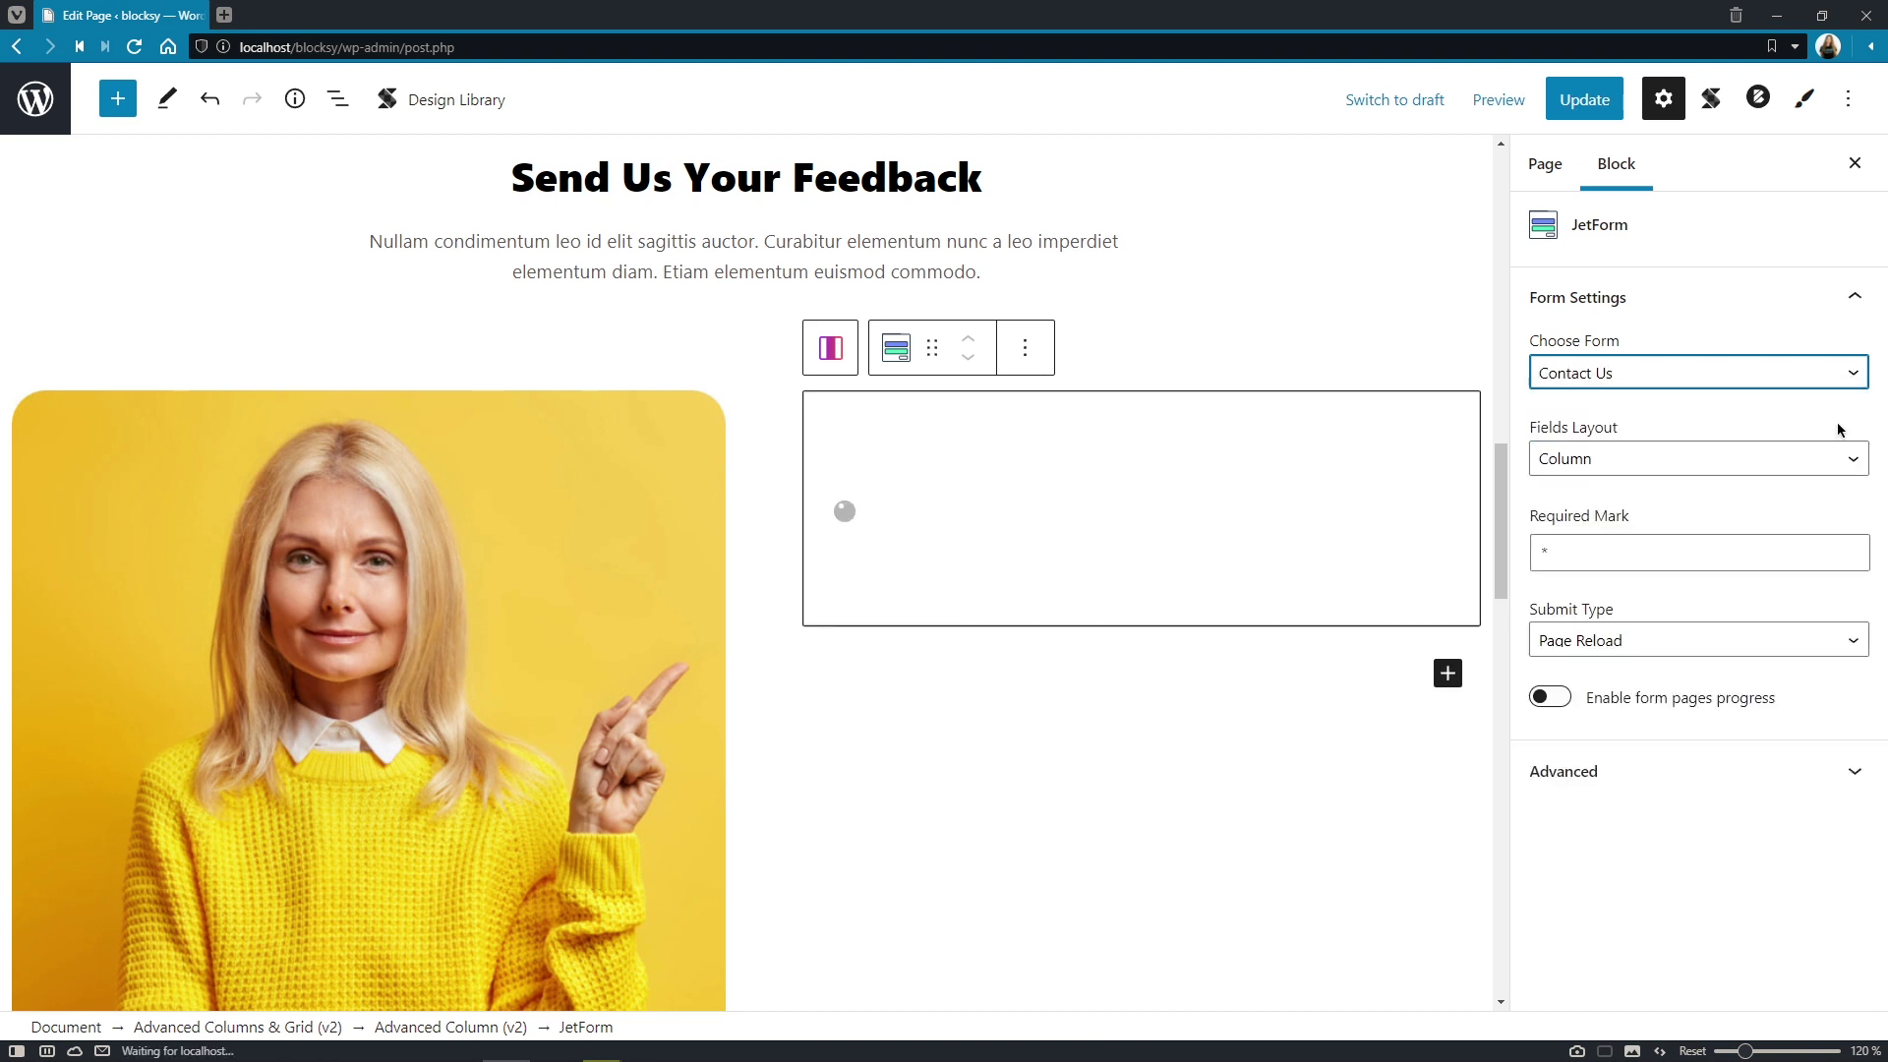
{"action": "left_click", "coordinate": [1847, 643]}
{"action": "left_click", "coordinate": [1841, 691]}
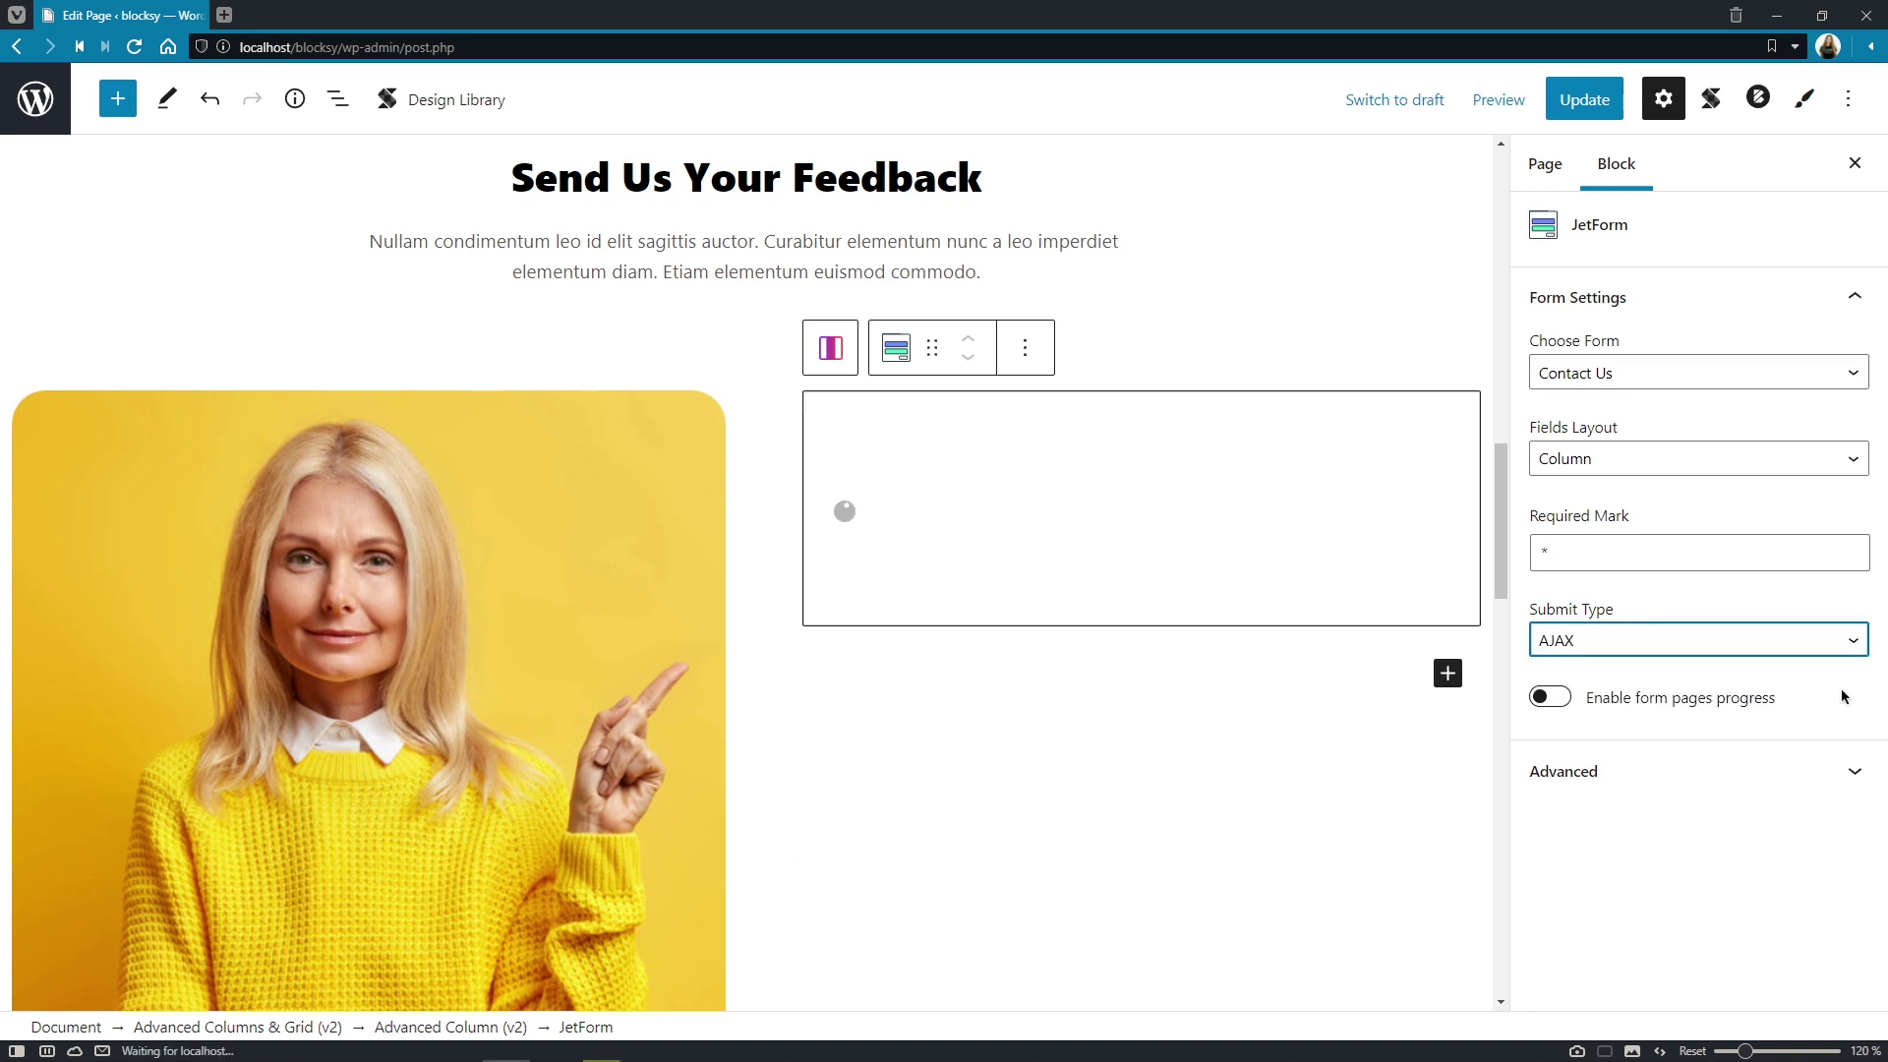
Open the JetForm block's style panel from the brush icon in the top toolbar.
{"action": "left_click", "coordinate": [1812, 99]}
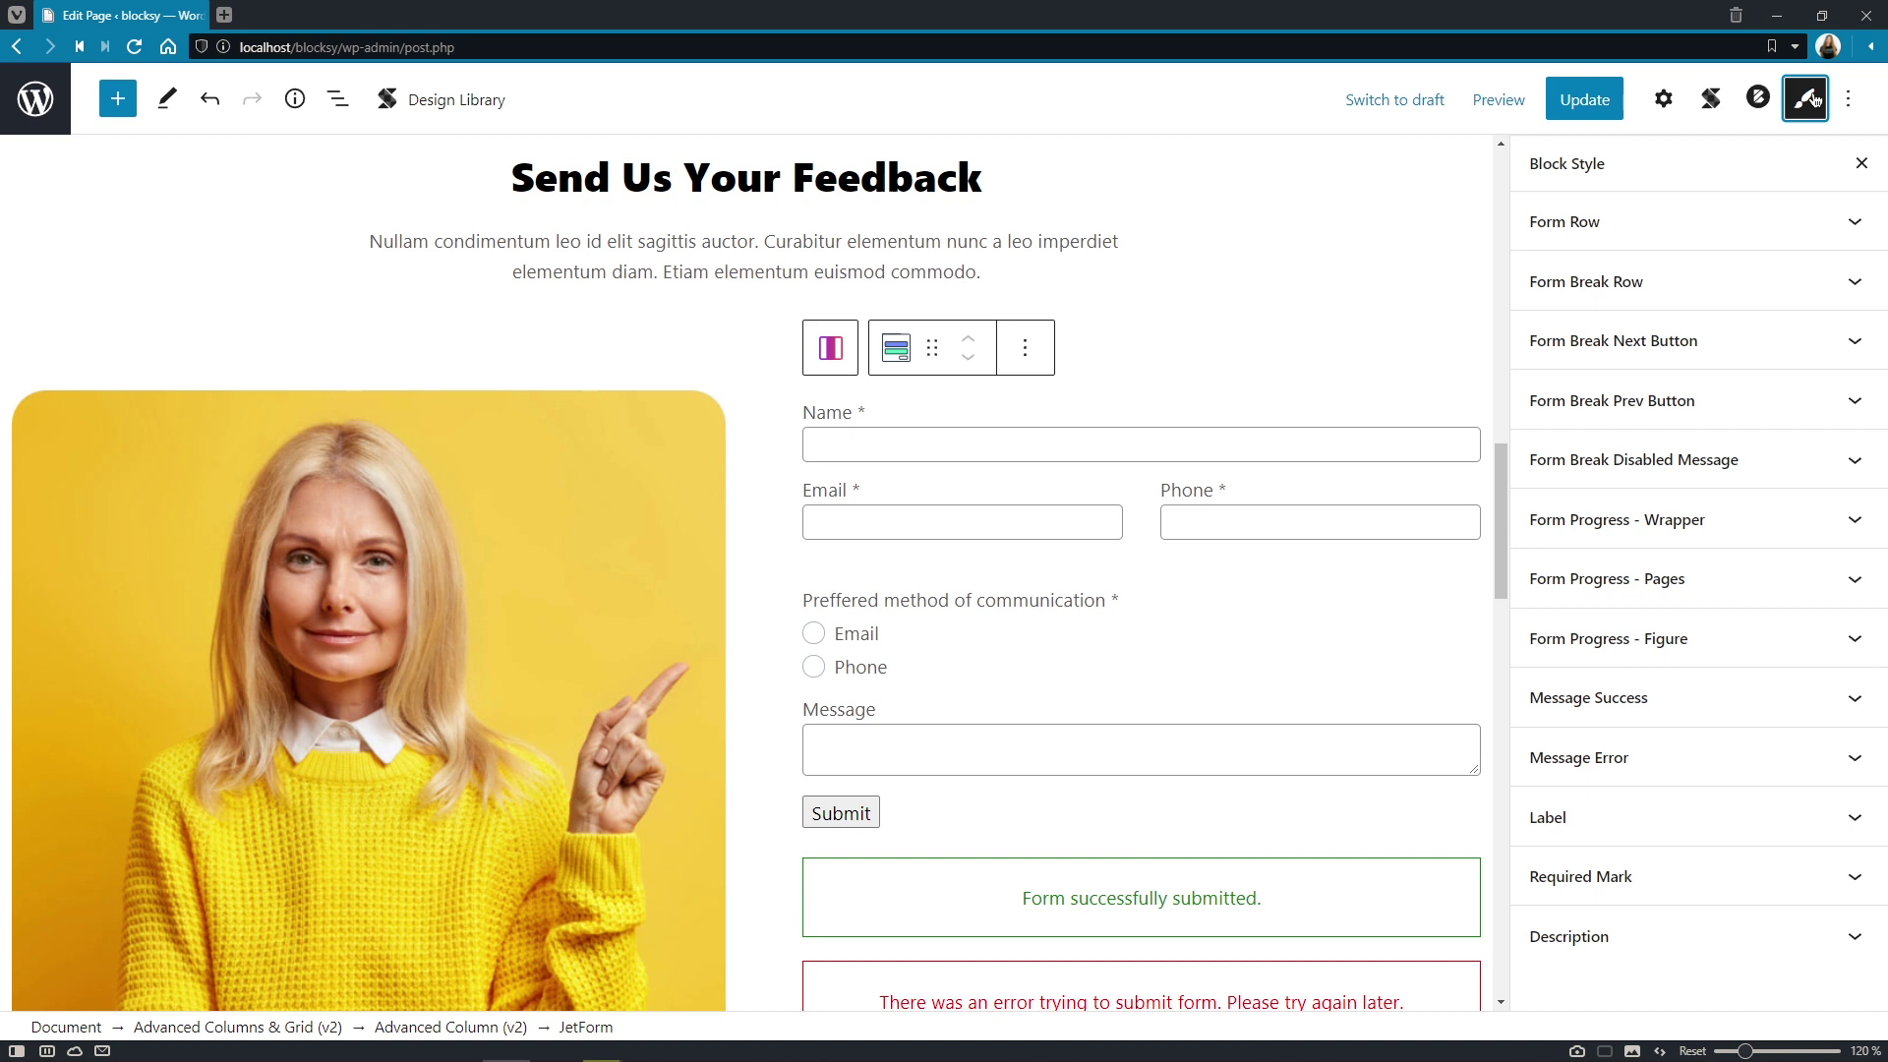